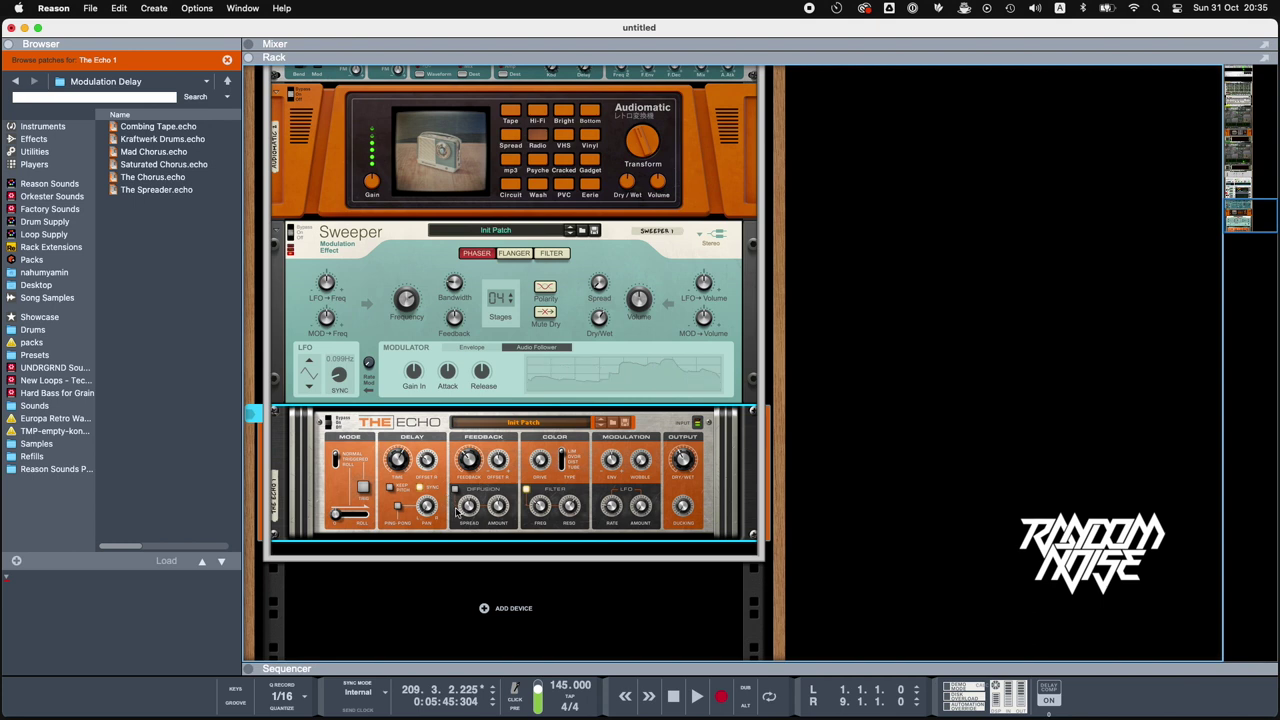
- Adjust the SubTractor's Filter 1 resonance, turn on Filter 2 and slightly lower the LFO 2 rate
scroll(610, 401, up, 10)
click(627, 366)
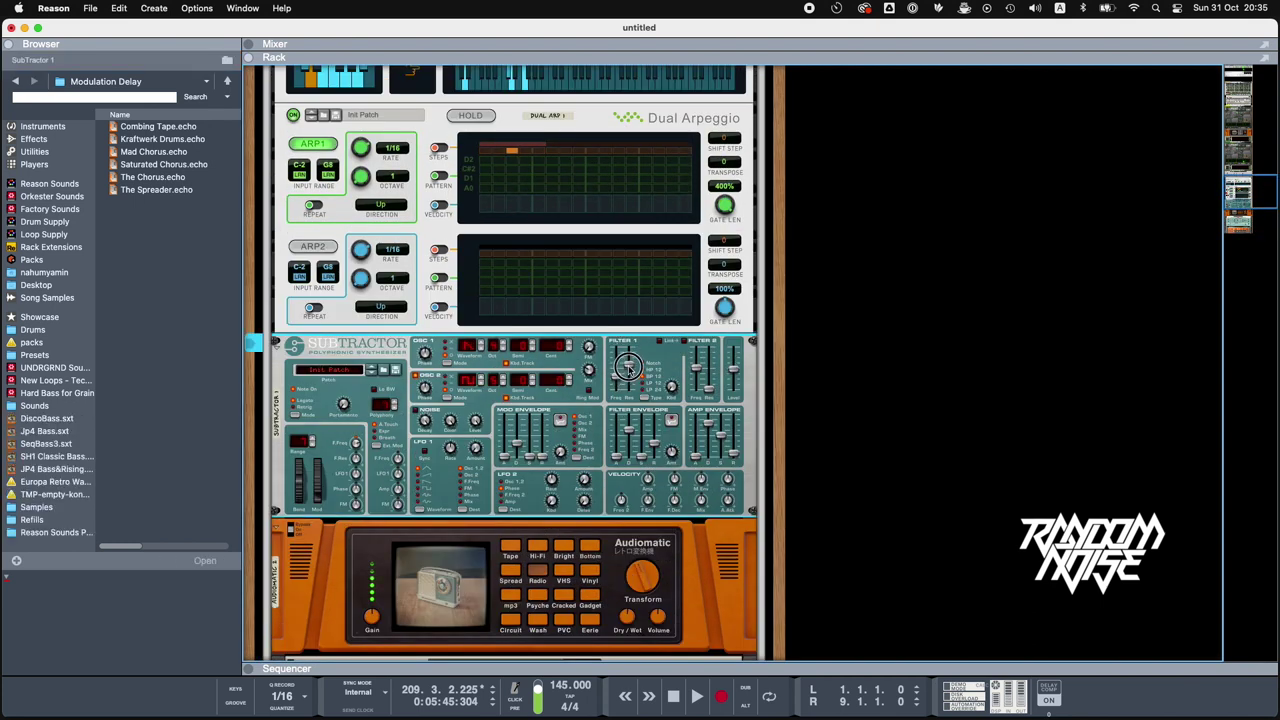
click(684, 341)
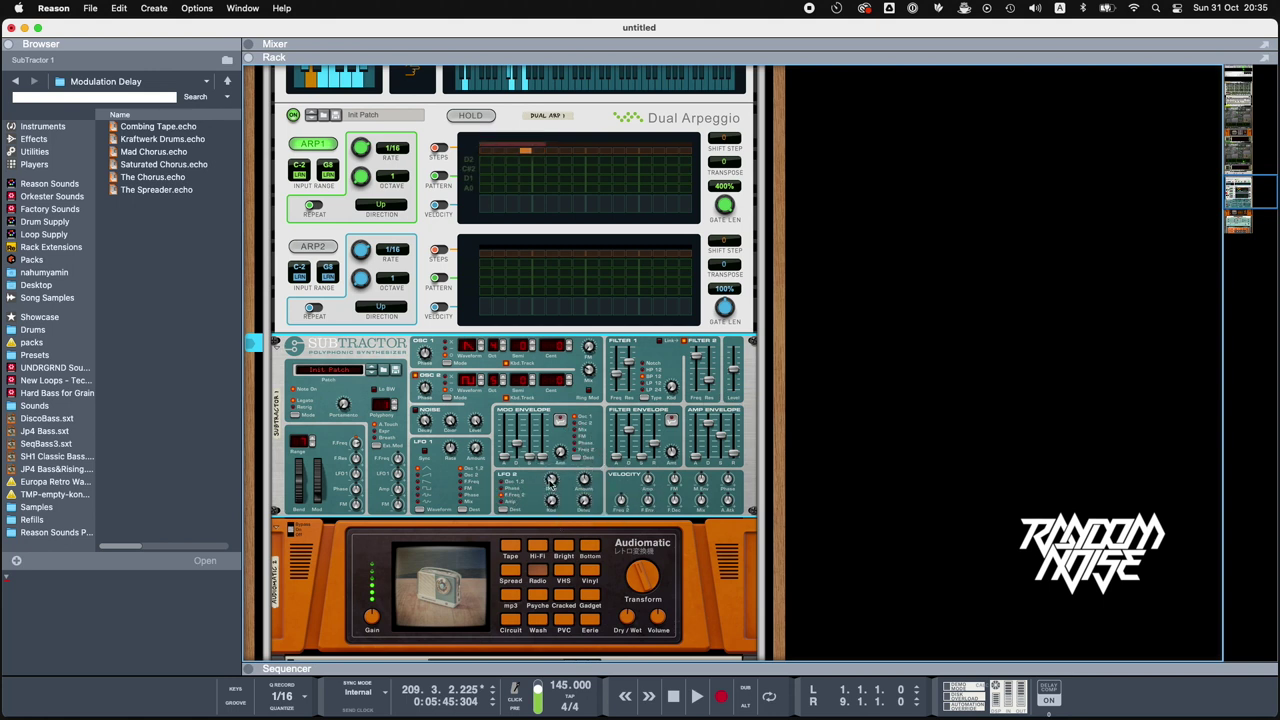
drag(550, 481, 550, 487)
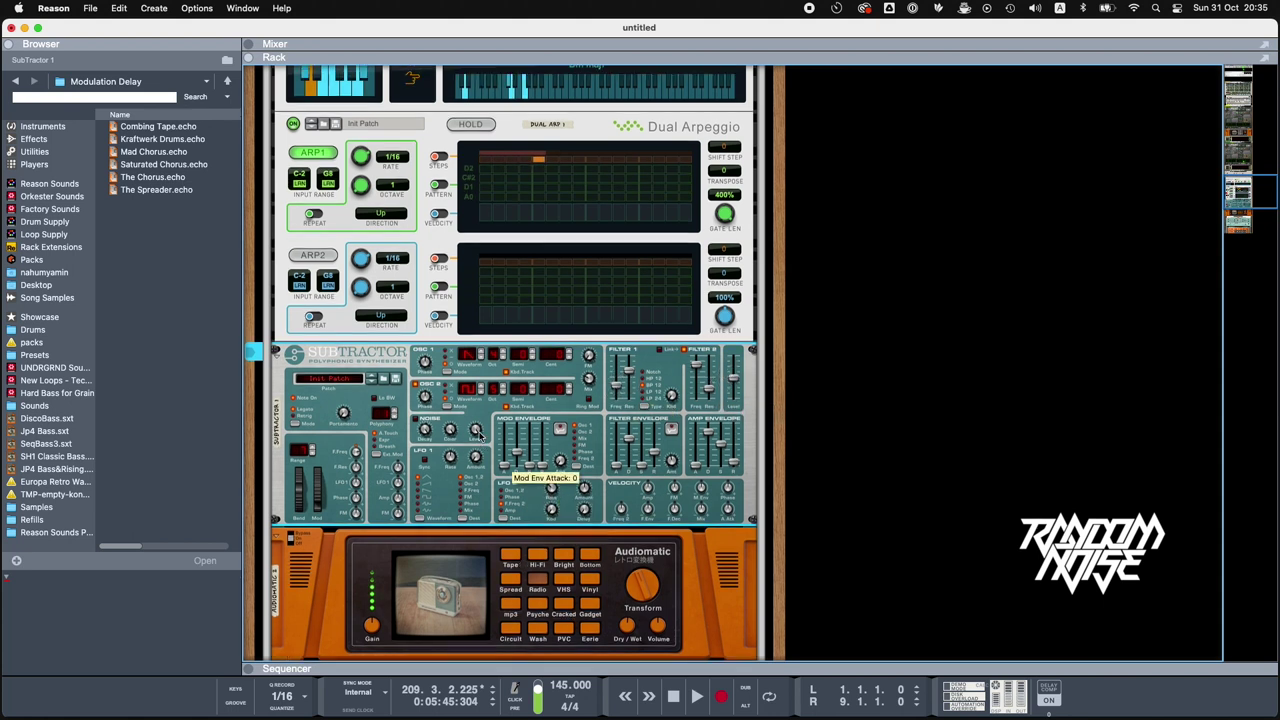
- Restart playback from the beginning and lower the Combinator 1 mix channel level to -3.25 dB
scroll(479, 438, up, 15)
scroll(479, 438, up, 5)
scroll(485, 442, down, 15)
scroll(487, 444, down, 5)
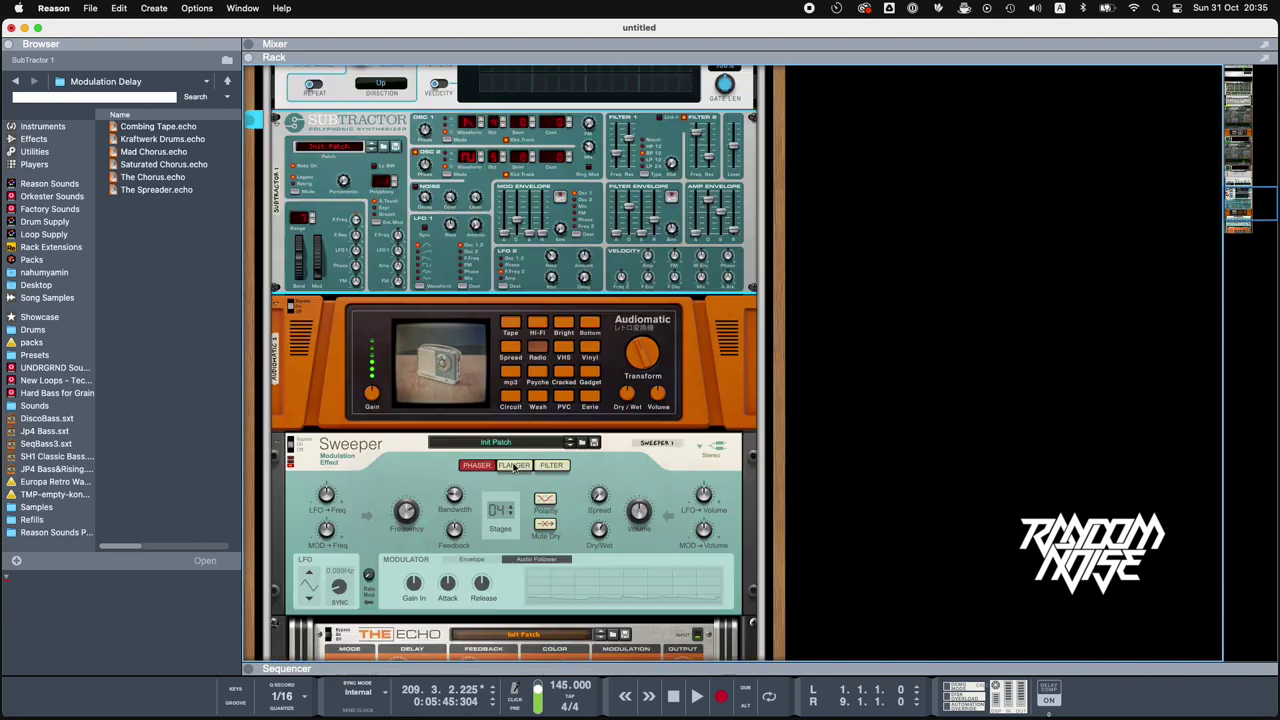
click(674, 696)
click(695, 696)
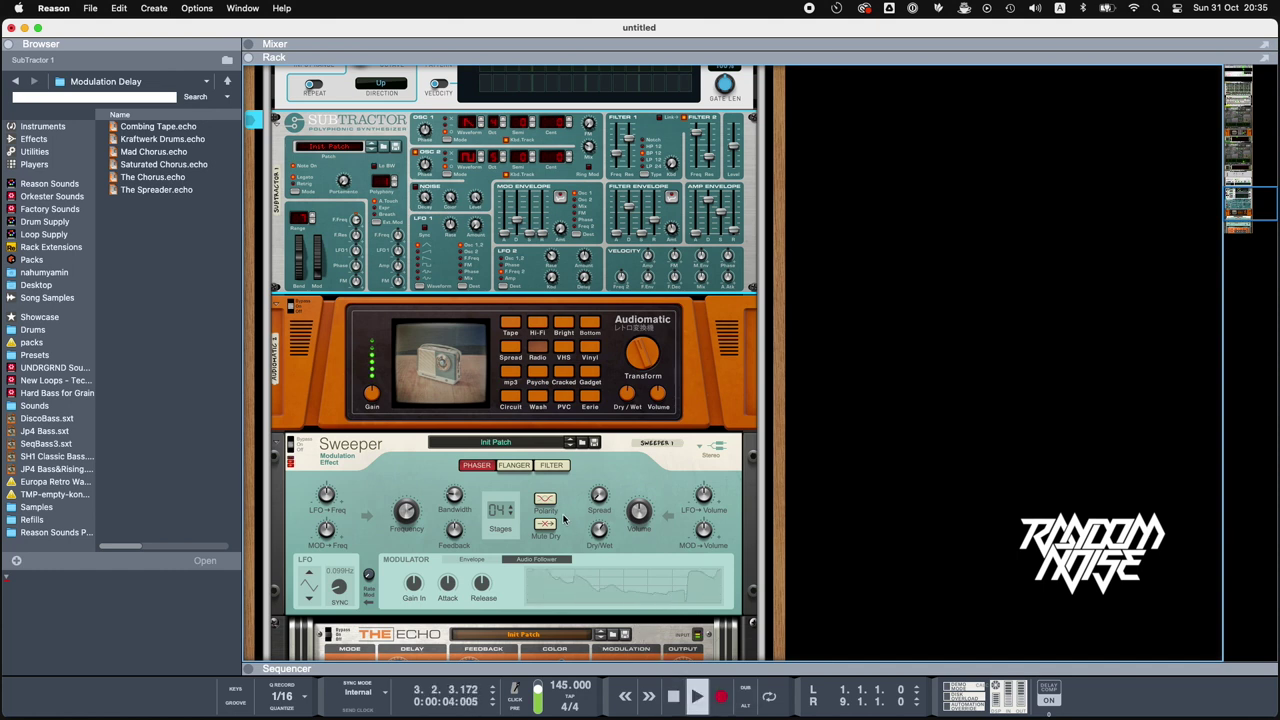
scroll(563, 518, up, 4)
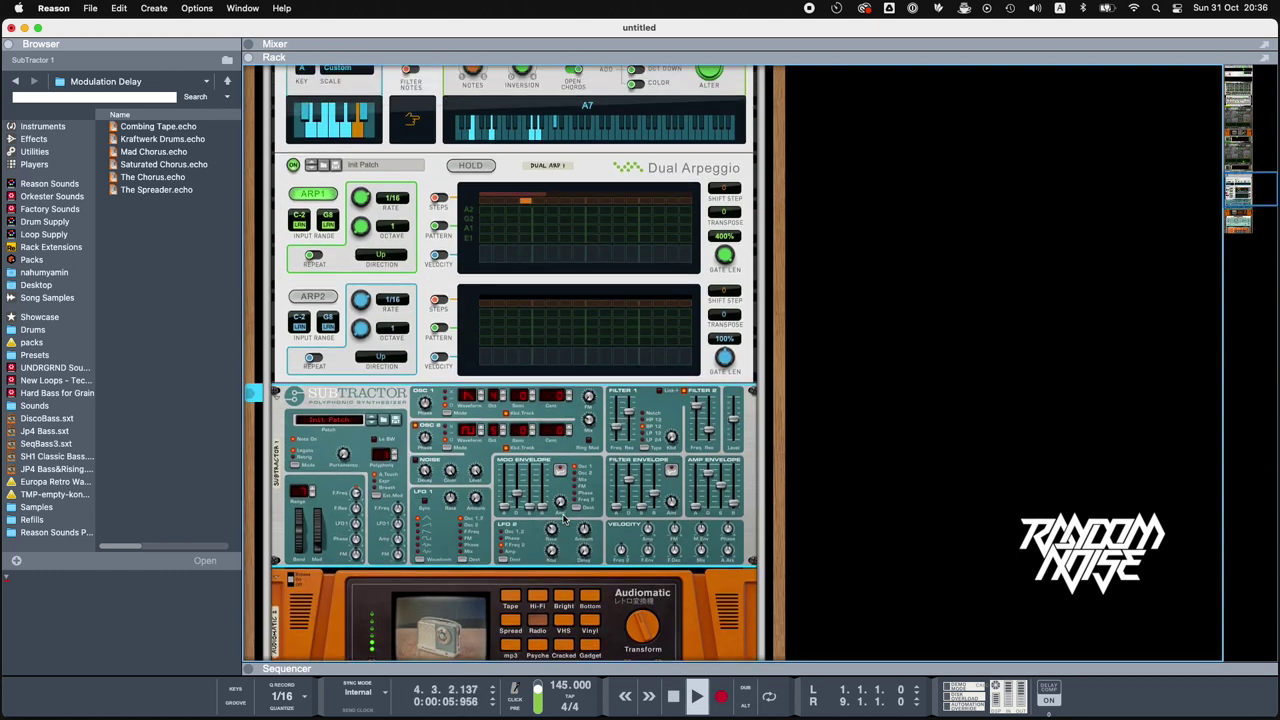
scroll(540, 484, up, 6)
drag(490, 242, 471, 245)
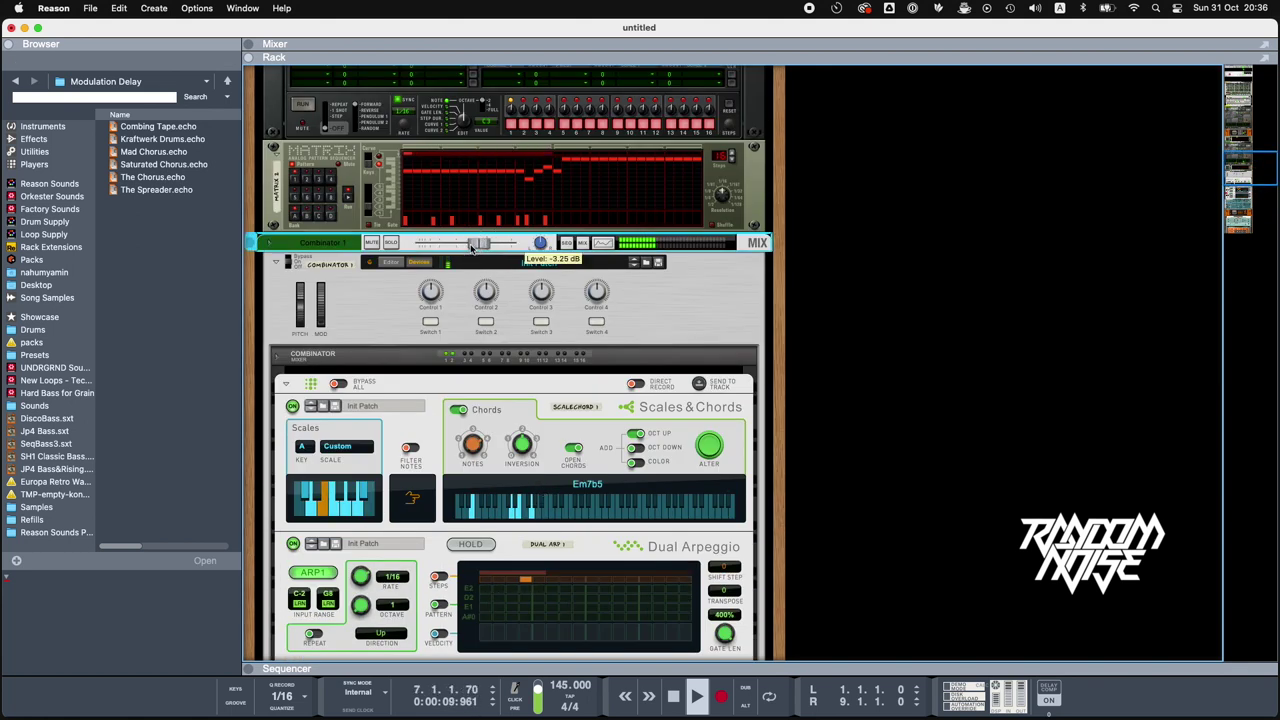
- Reveal the sequencer and create an eight-bar clip starting at bar 1 on the Combinator 1 track
scroll(405, 340, down, 6)
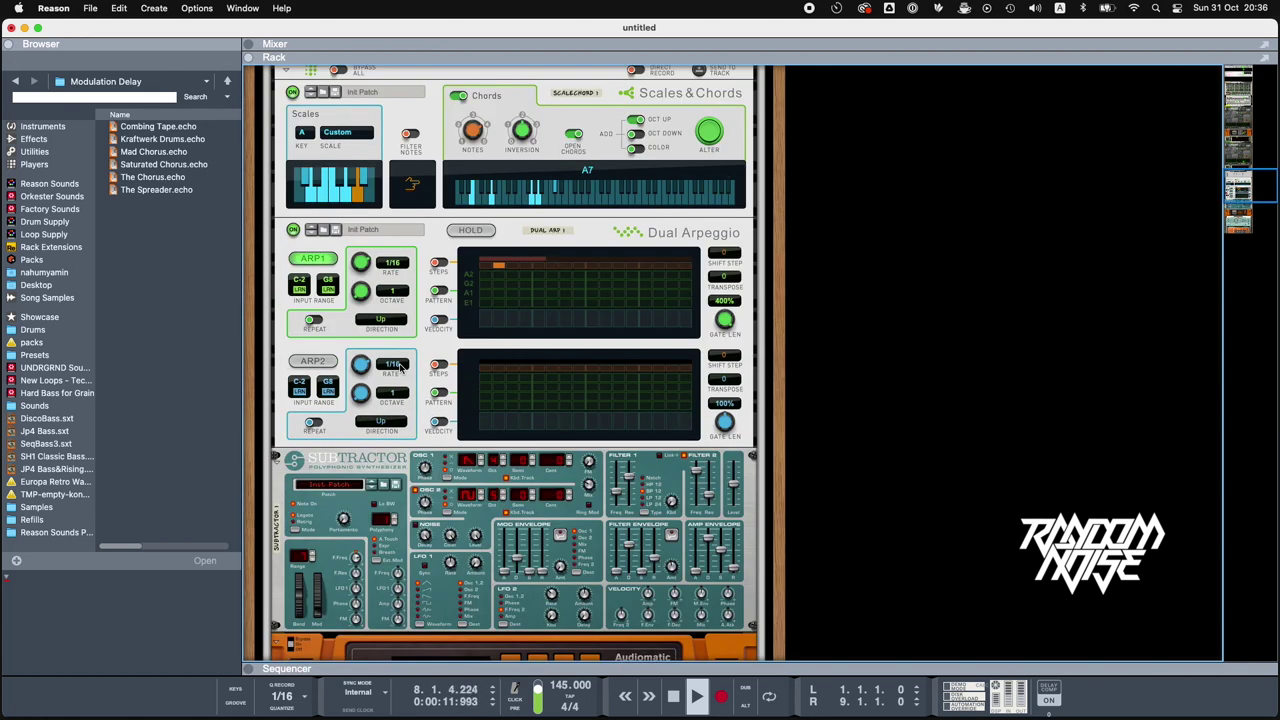
scroll(400, 368, down, 2)
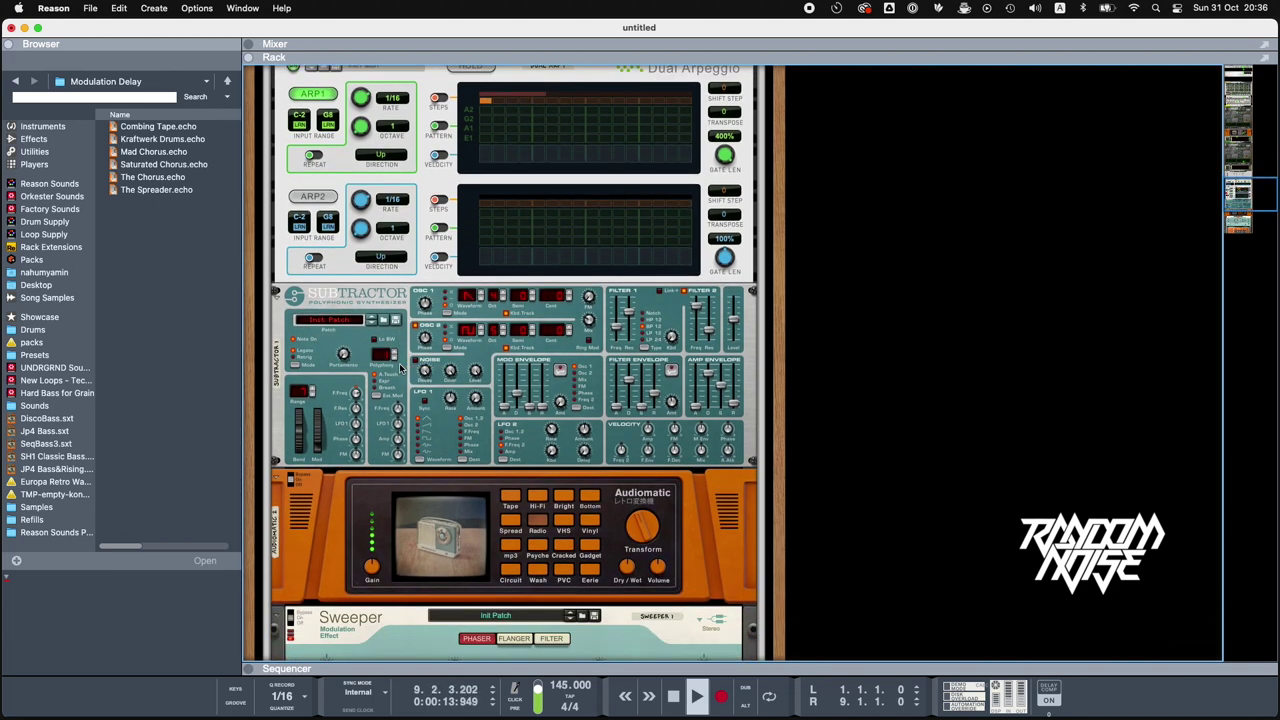
scroll(400, 368, down, 4)
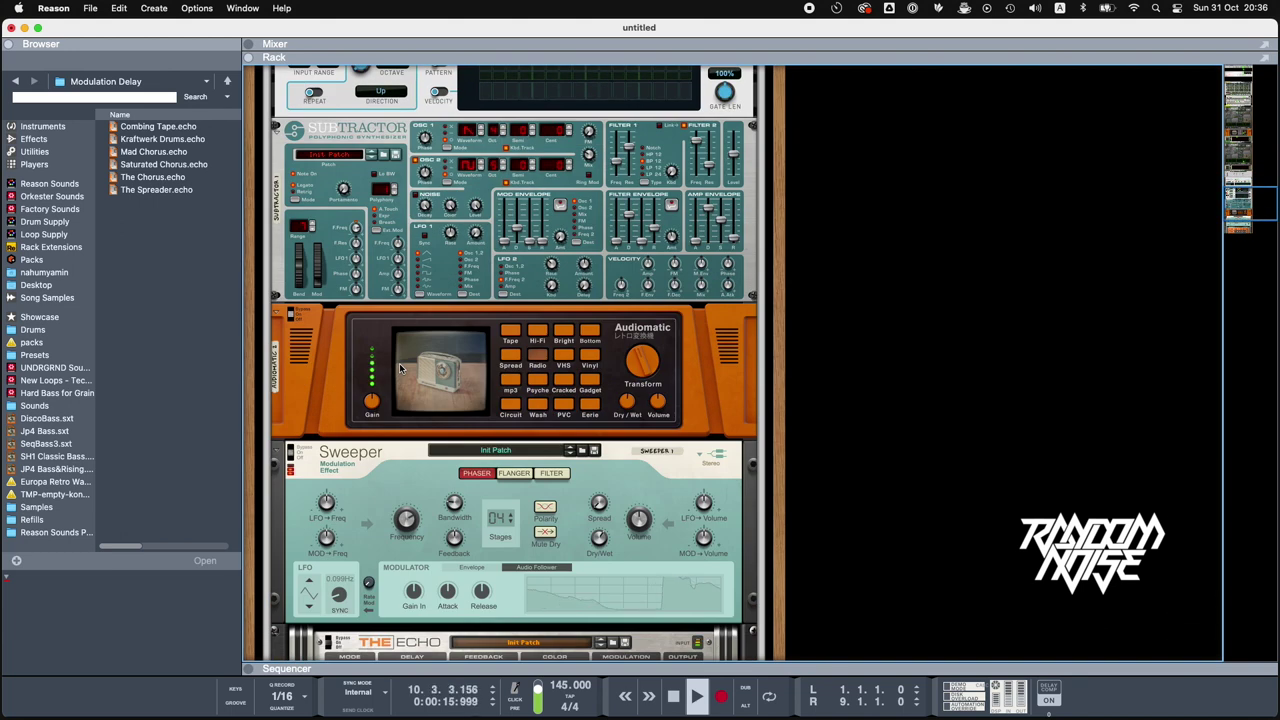
scroll(399, 367, down, 5)
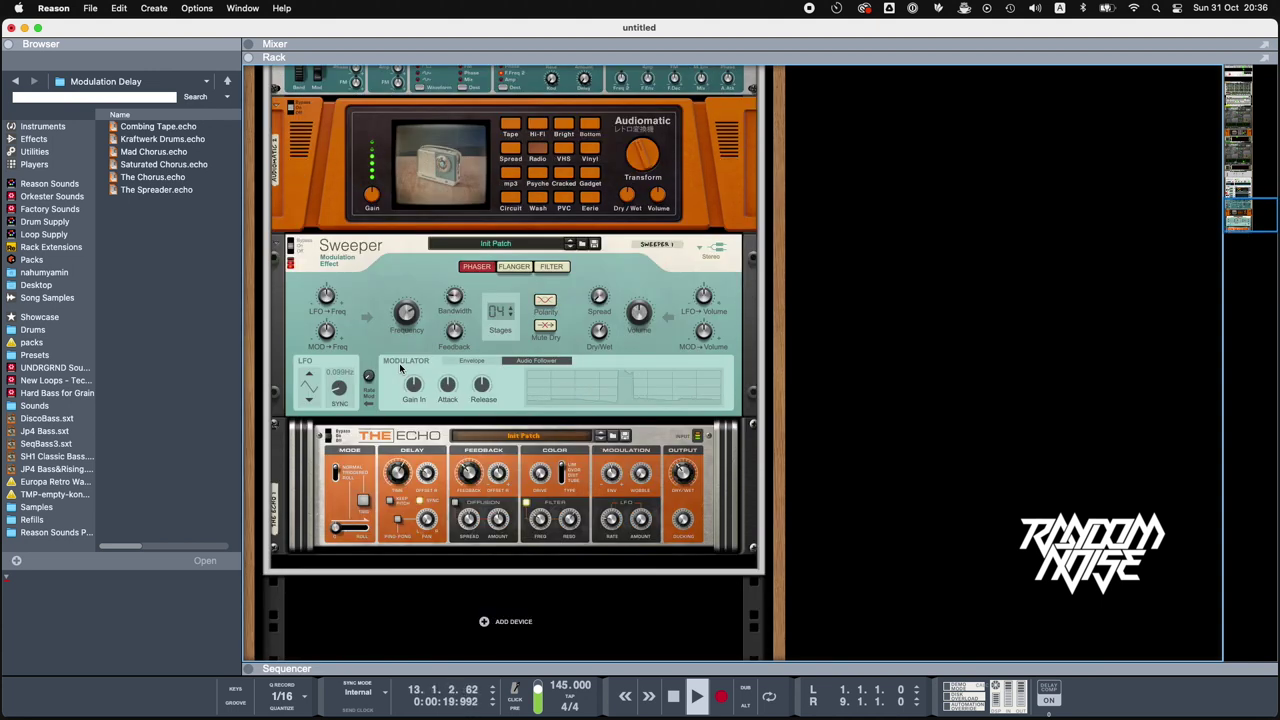
scroll(400, 368, up, 18)
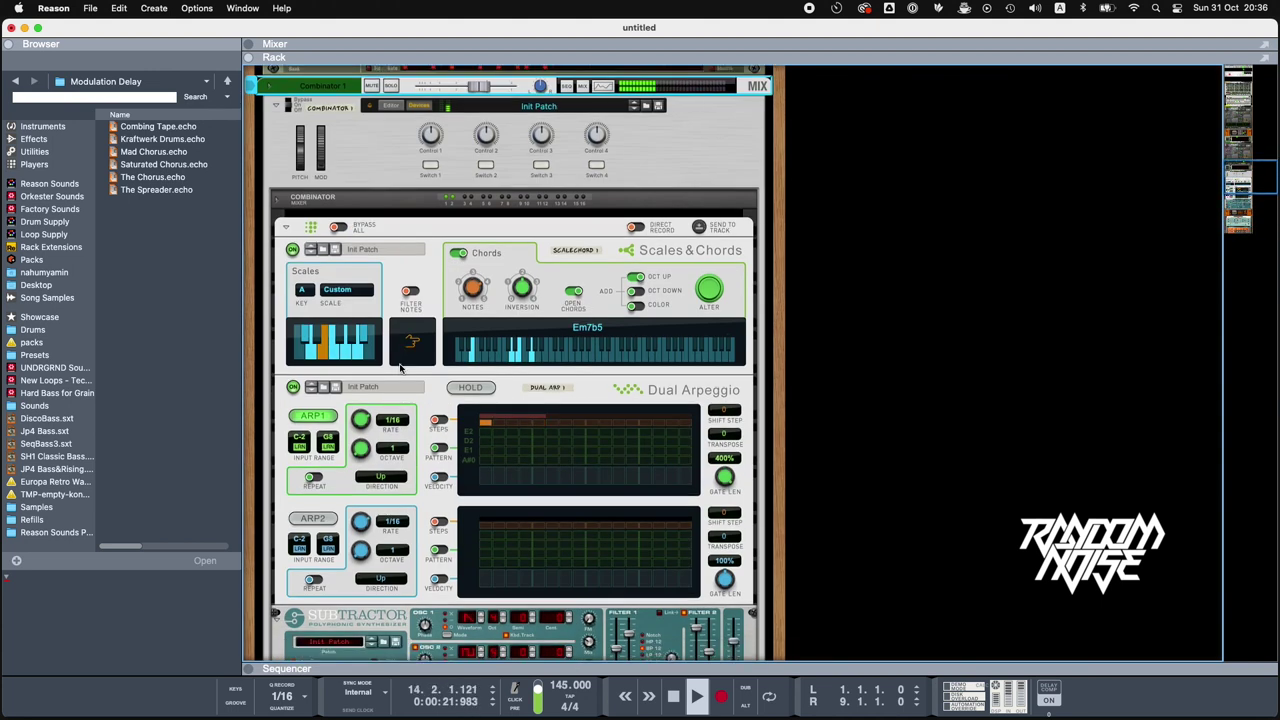
scroll(400, 368, down, 2)
drag(242, 670, 242, 362)
scroll(484, 488, down, 5)
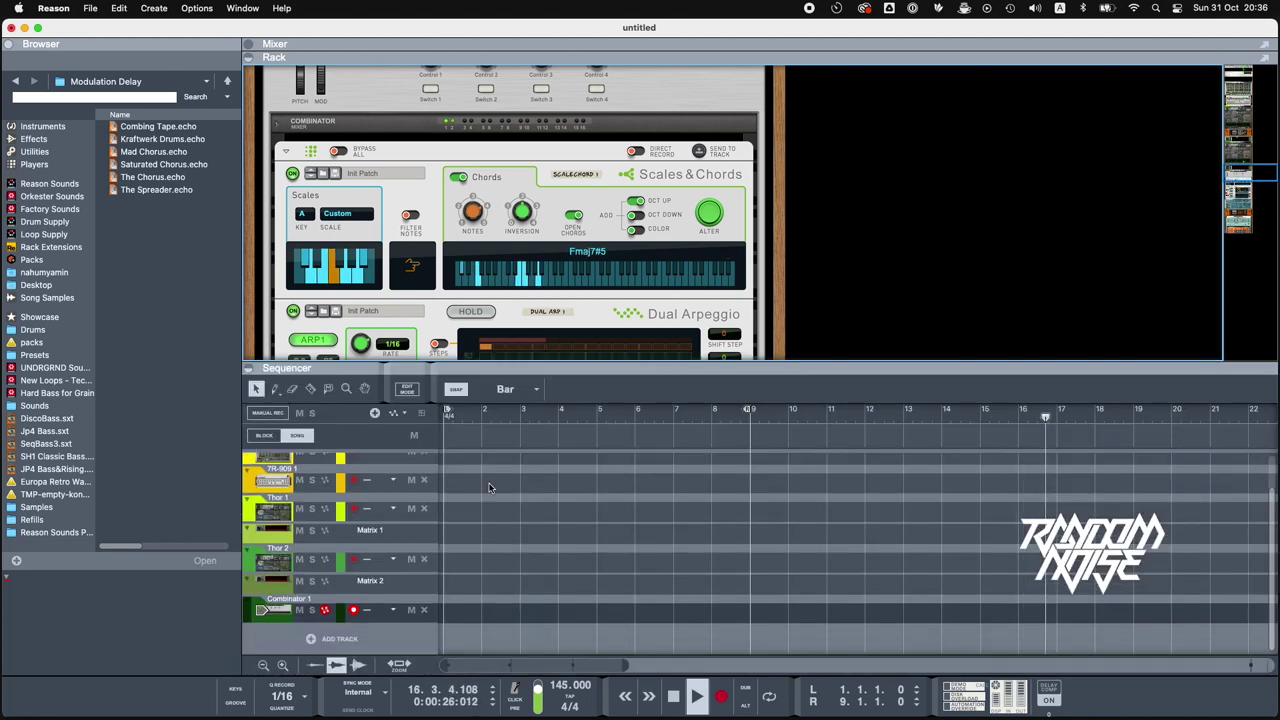
drag(459, 614, 735, 612)
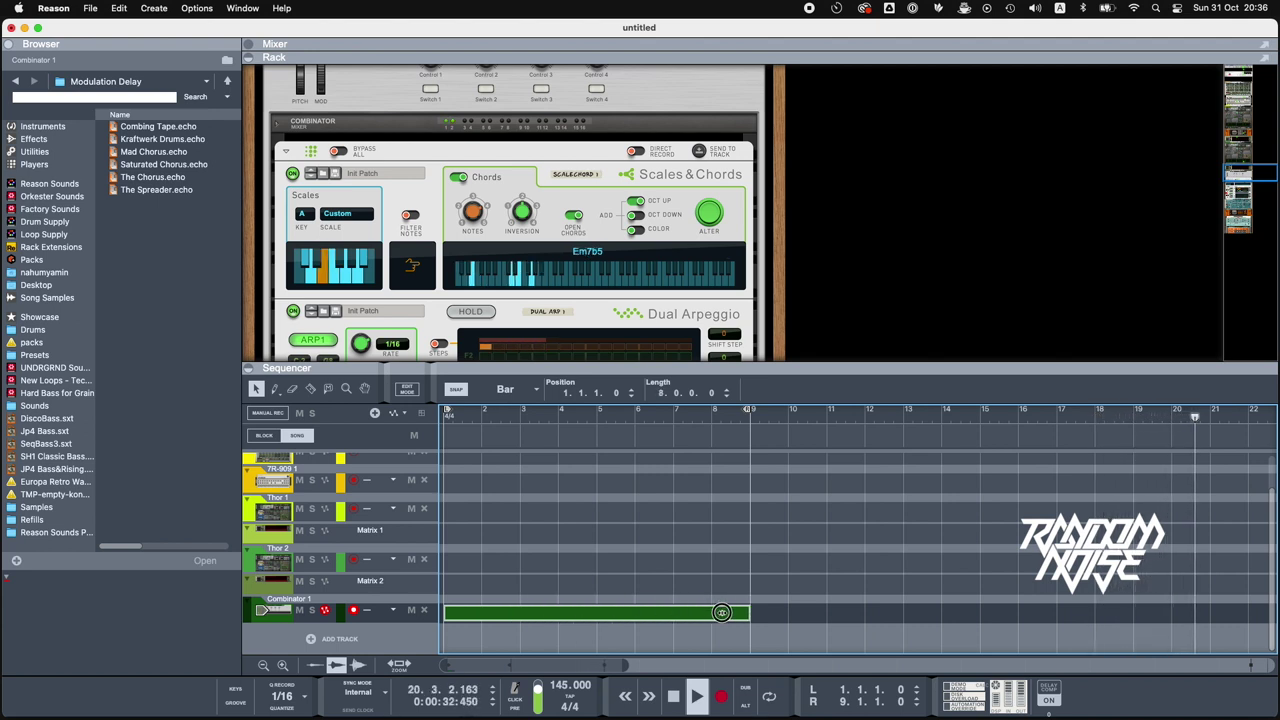
- Stop playback, open the new Combinator 1 clip for editing and draw an E1 note four bars long from bar 1
double_click(544, 616)
key(space)
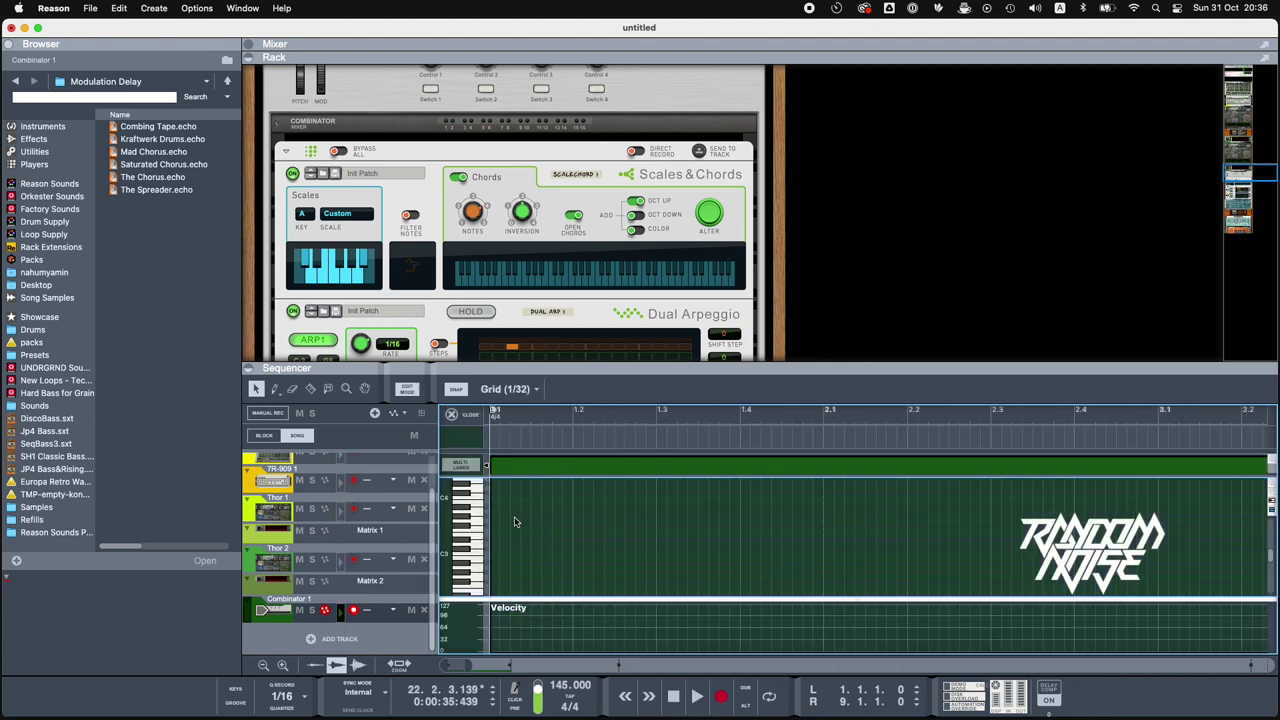
scroll(510, 535, down, 5)
click(499, 537)
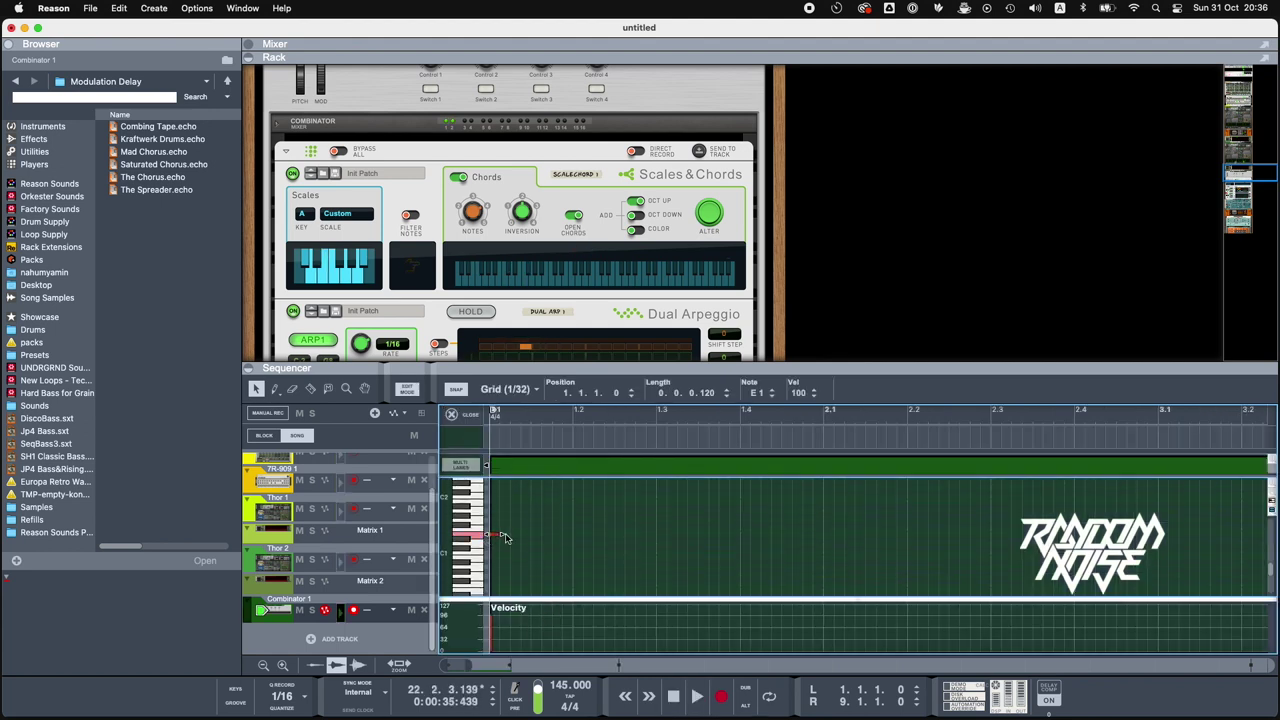
drag(503, 535, 918, 535)
drag(473, 665, 672, 658)
drag(526, 535, 641, 536)
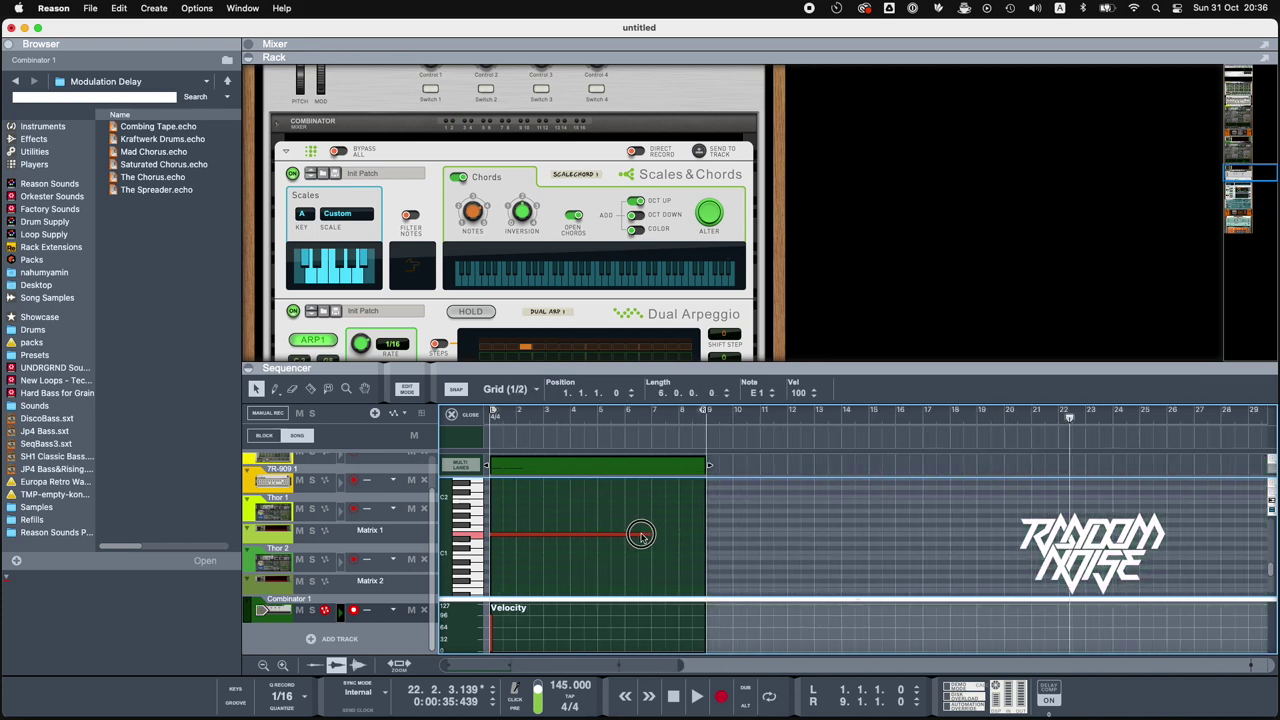
- Loop playback from the start and copy the four-bar E1 note to F1 at bar 5, closing the sequencer when done
key(space)
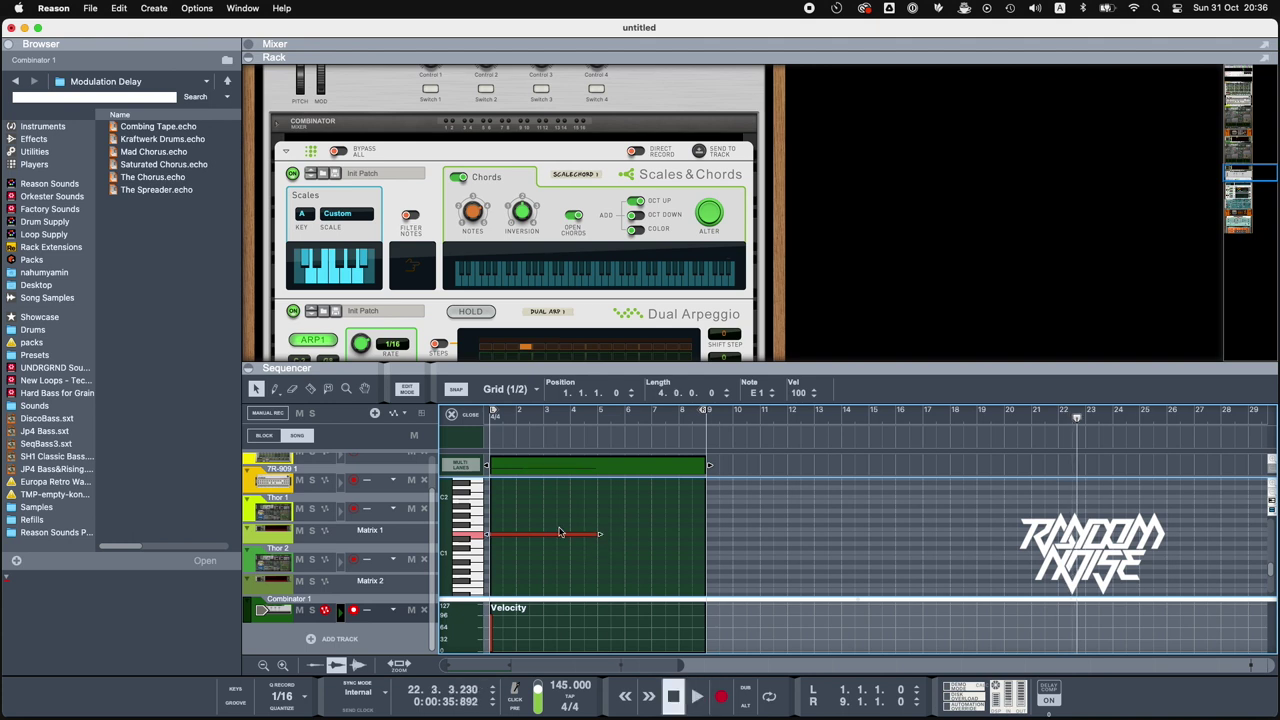
click(674, 697)
click(769, 697)
click(697, 697)
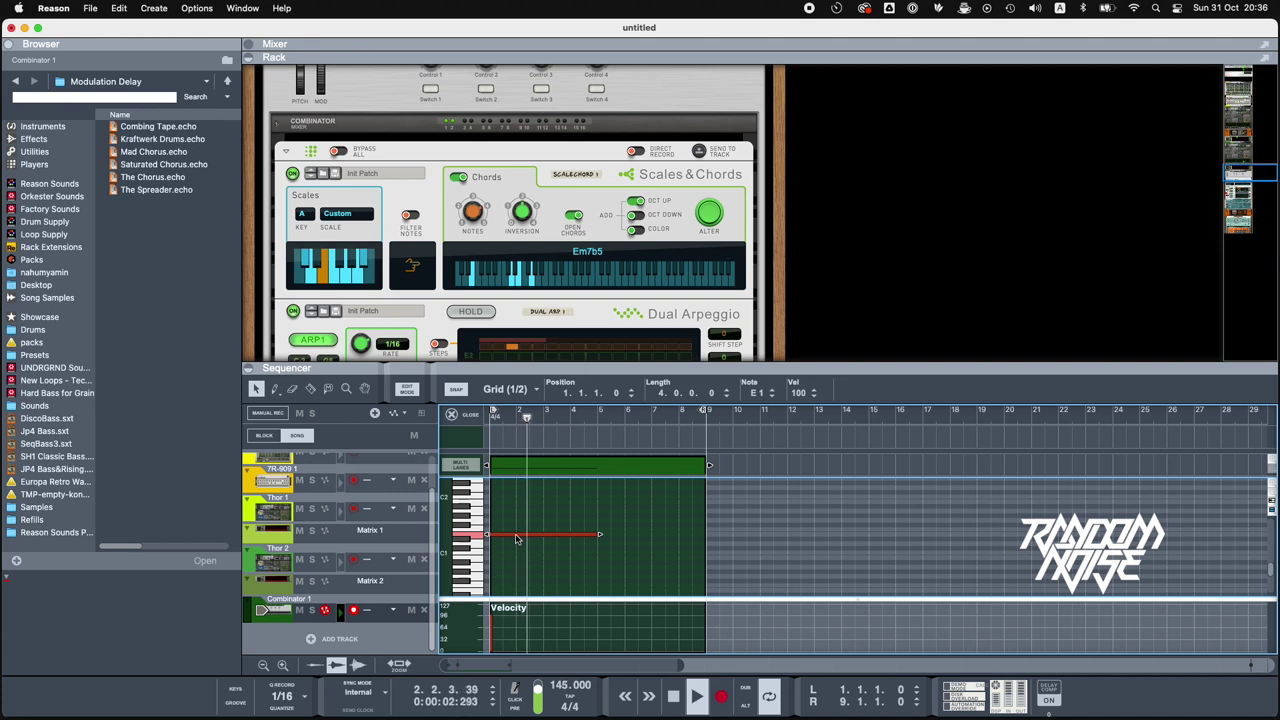
drag(517, 538, 620, 532)
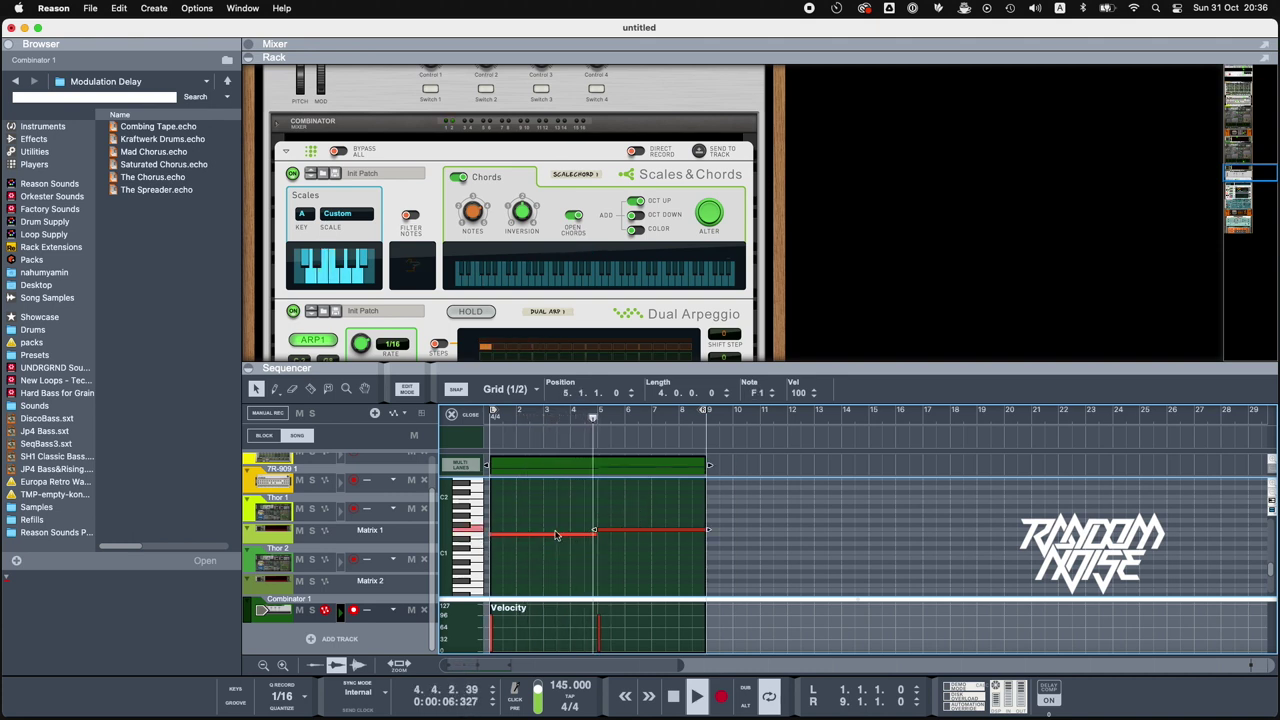
click(248, 368)
- Combine the Redrum and the 7R-909 drum module into a new Combinator
scroll(545, 472, down, 5)
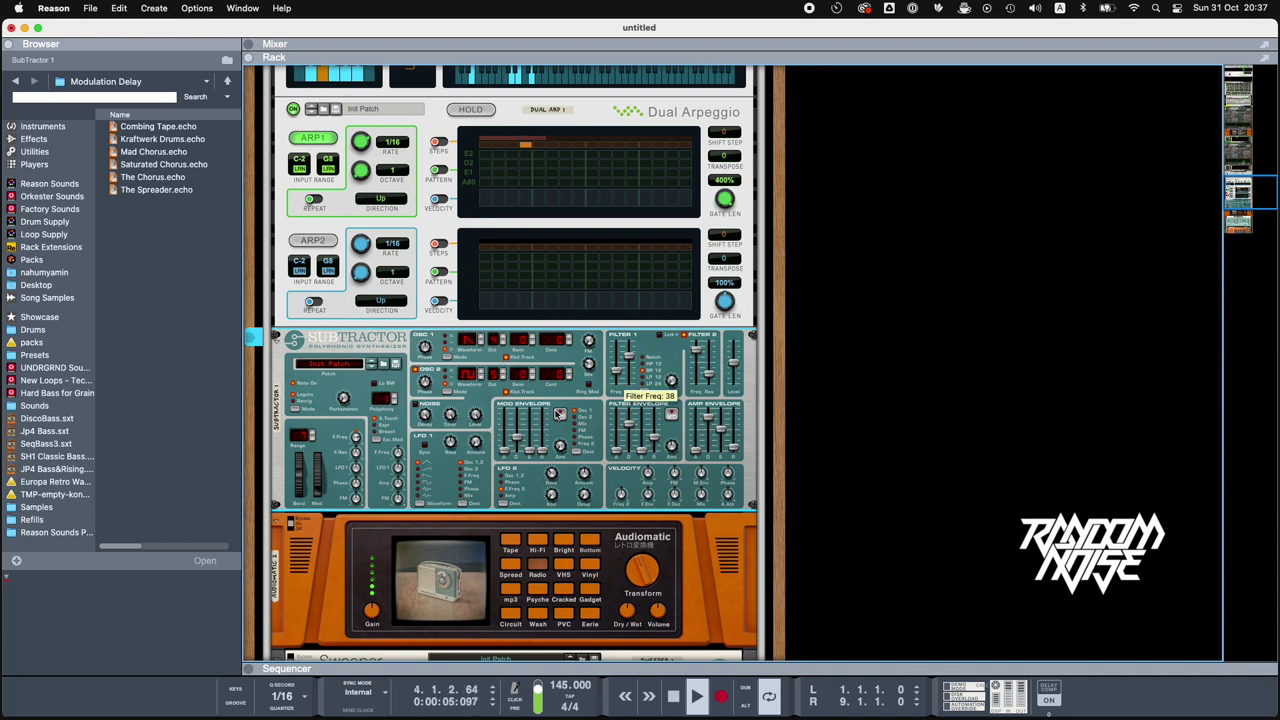
scroll(730, 370, down, 8)
scroll(547, 425, up, 10)
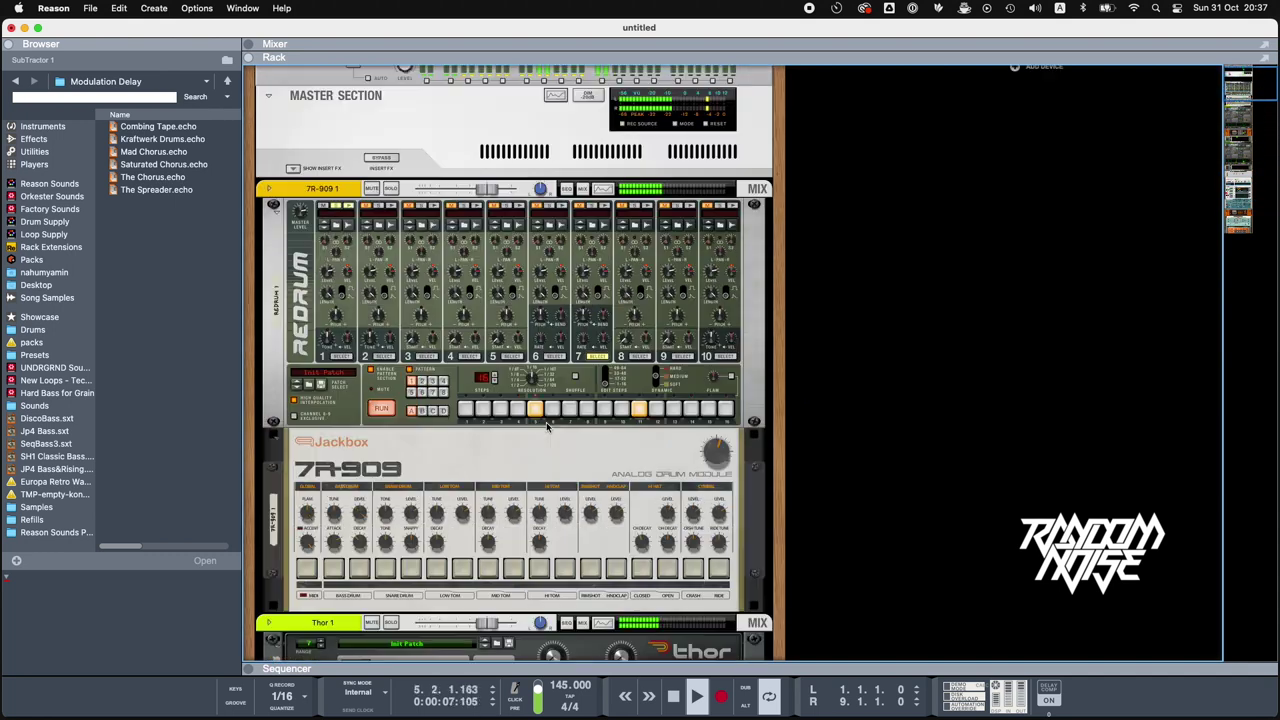
scroll(547, 425, down, 2)
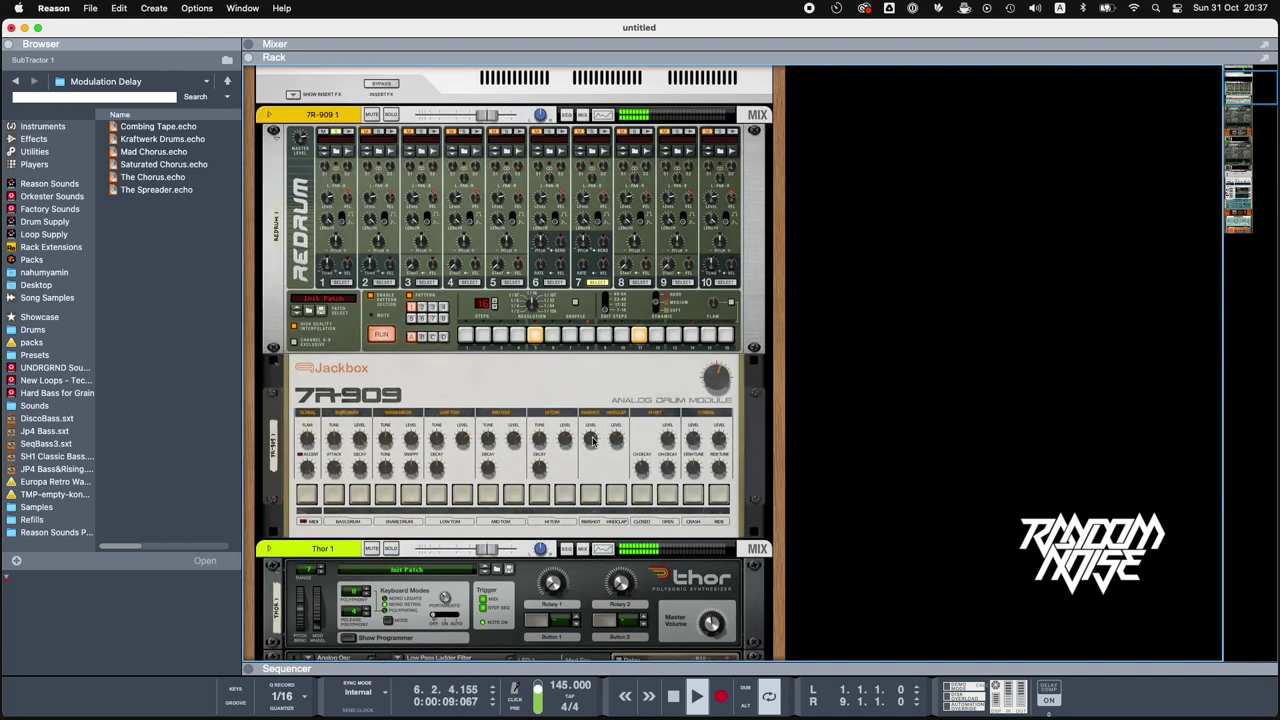
scroll(601, 440, down, 1)
click(280, 170)
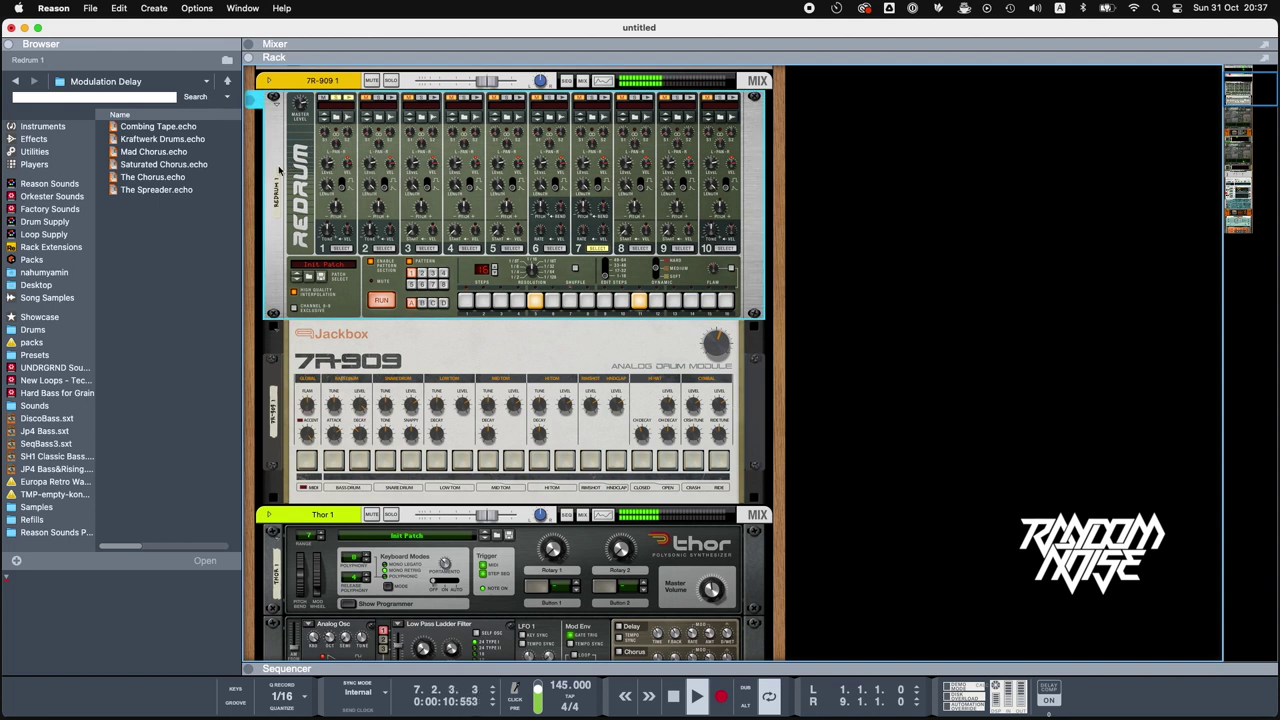
click(286, 364)
right_click(342, 340)
click(370, 561)
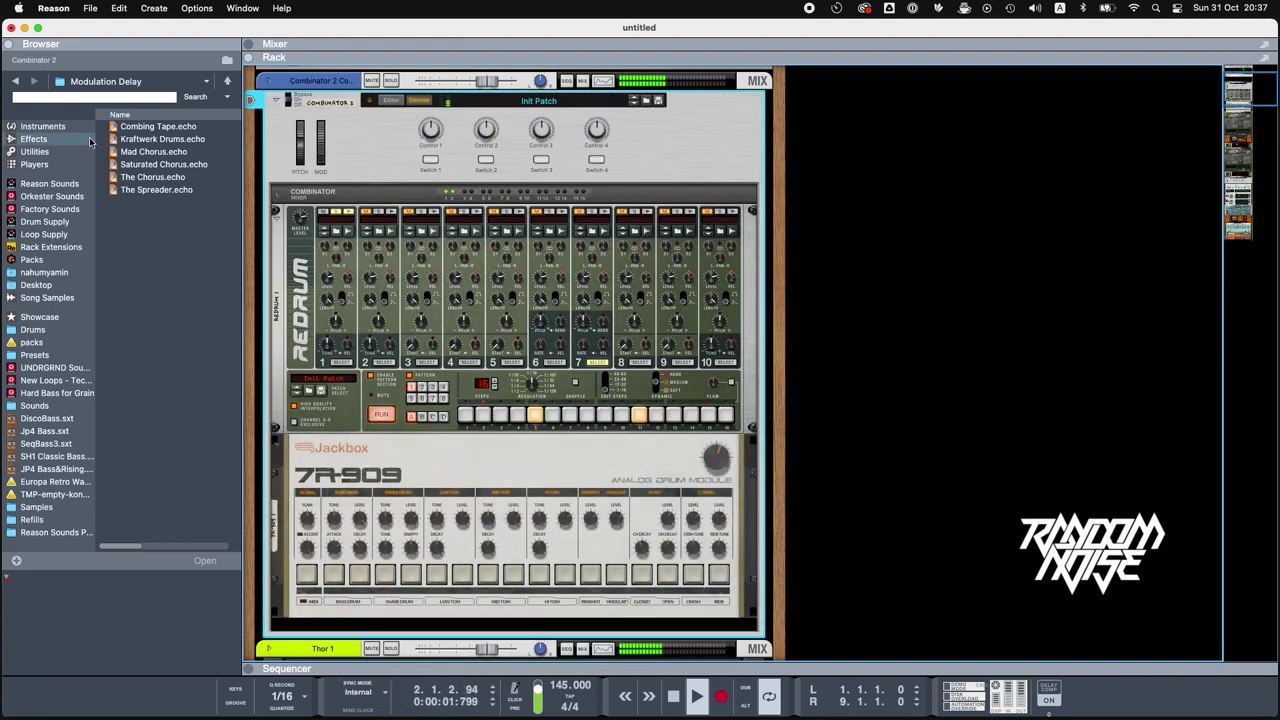
- Add a Mixer 14:2 utility inside the drum Combinator, above the Redrum
click(34, 164)
click(34, 151)
click(183, 358)
drag(183, 358, 305, 190)
- Rewire the 7R-909 master outputs to mixer channel 1 and the mixer's master outputs to the Combinator mixer's inputs 1 and 2
key(Tab)
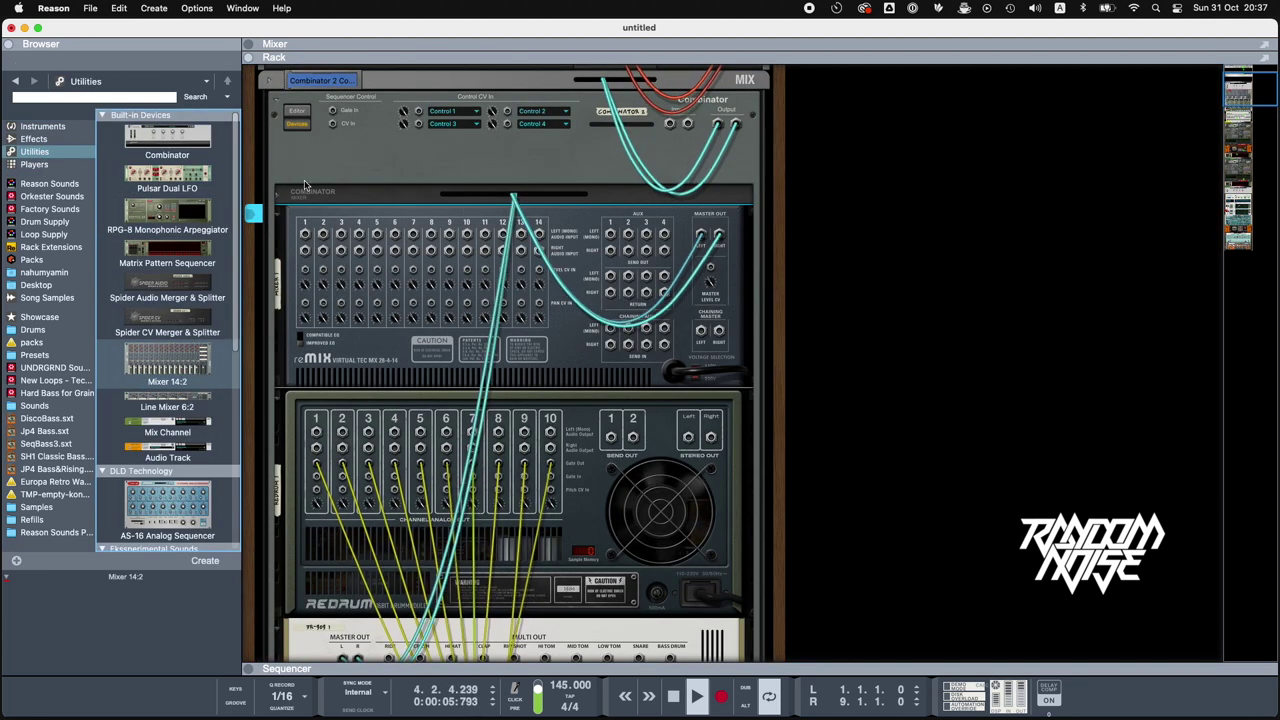
click(278, 194)
drag(438, 217, 305, 260)
drag(454, 216, 319, 272)
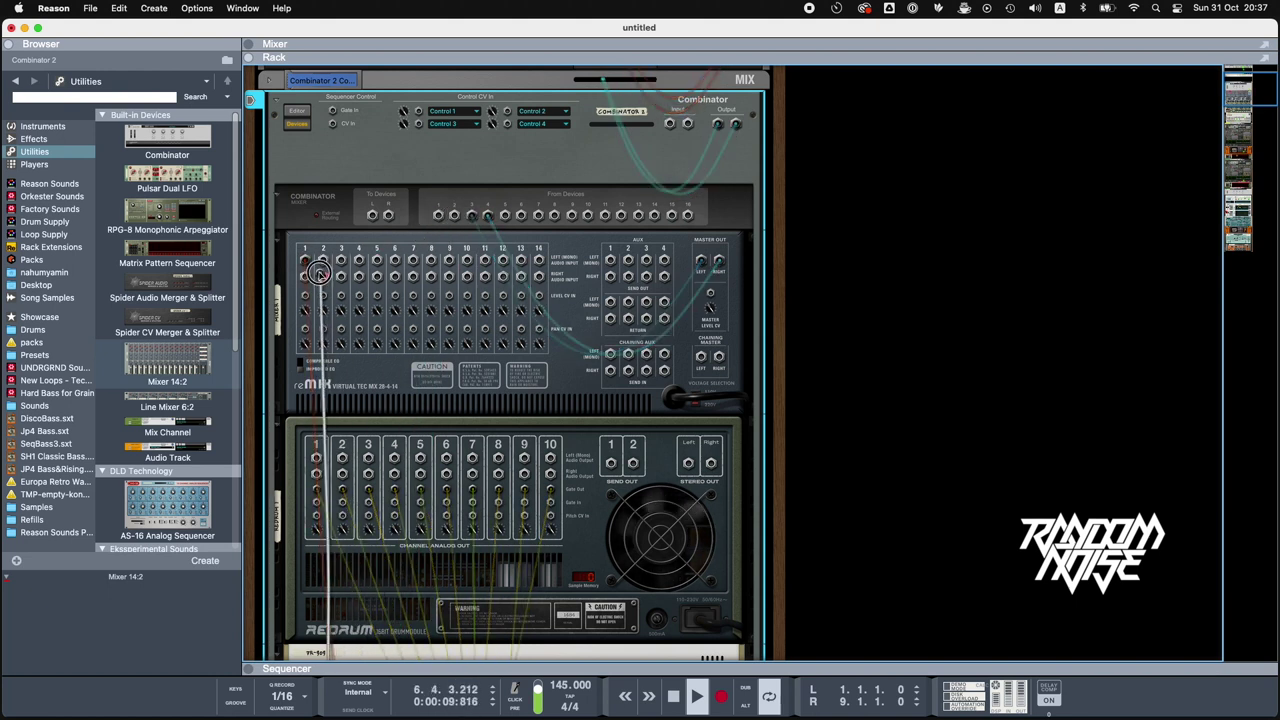
drag(488, 215, 454, 215)
scroll(319, 359, up, 1)
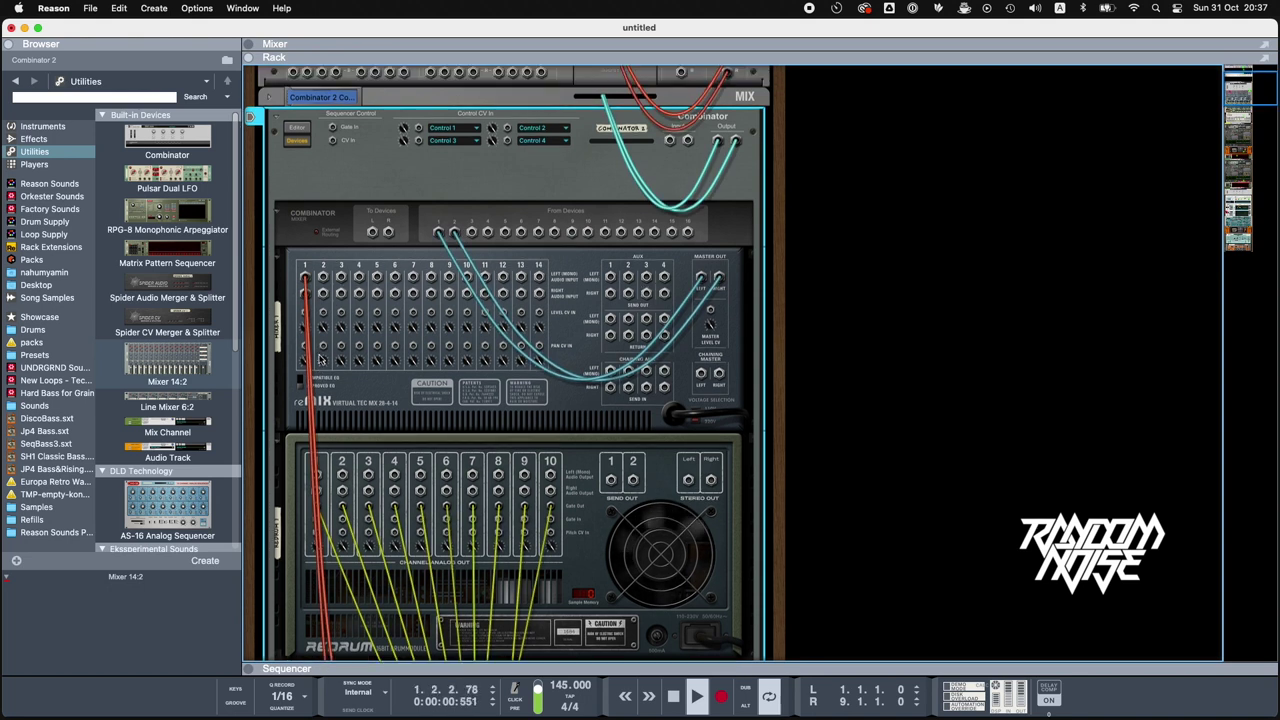
key(Tab)
scroll(297, 367, down, 1)
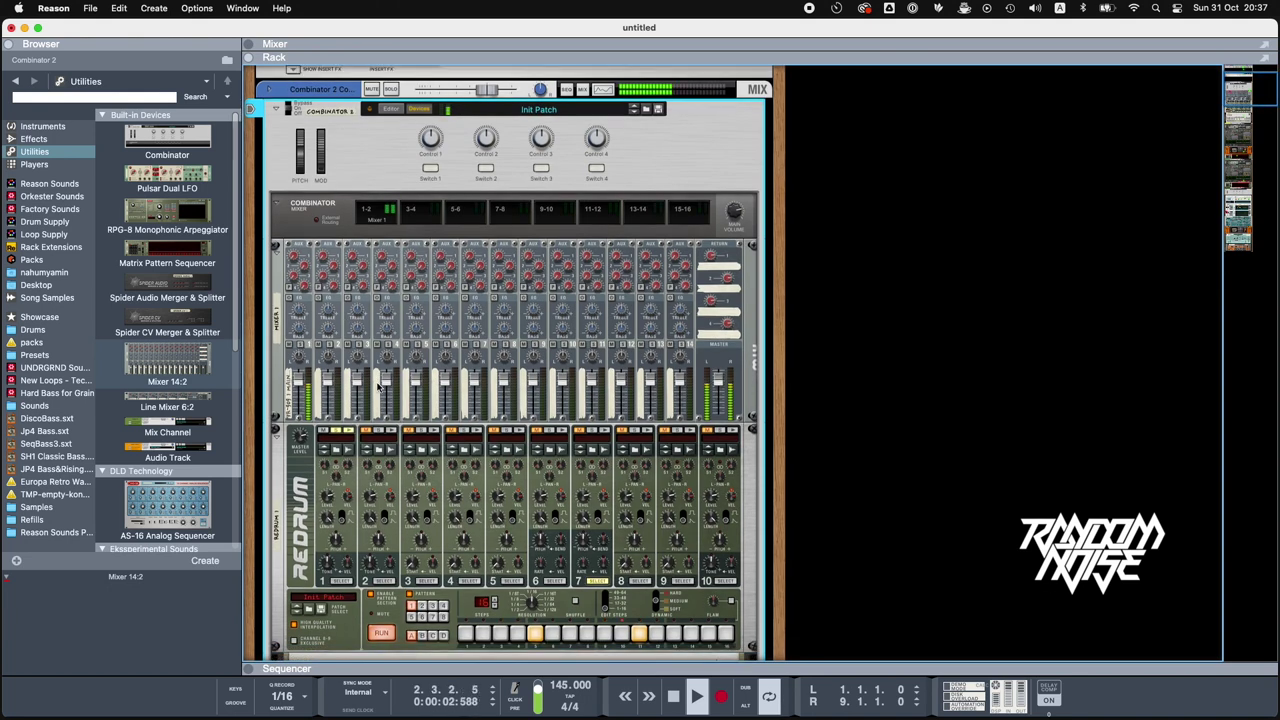
- Collapse the Redrum and connect the 7R-909's separate bass drum output to channel 2 of the Mixer 14:2
key(Tab)
scroll(421, 378, down, 8)
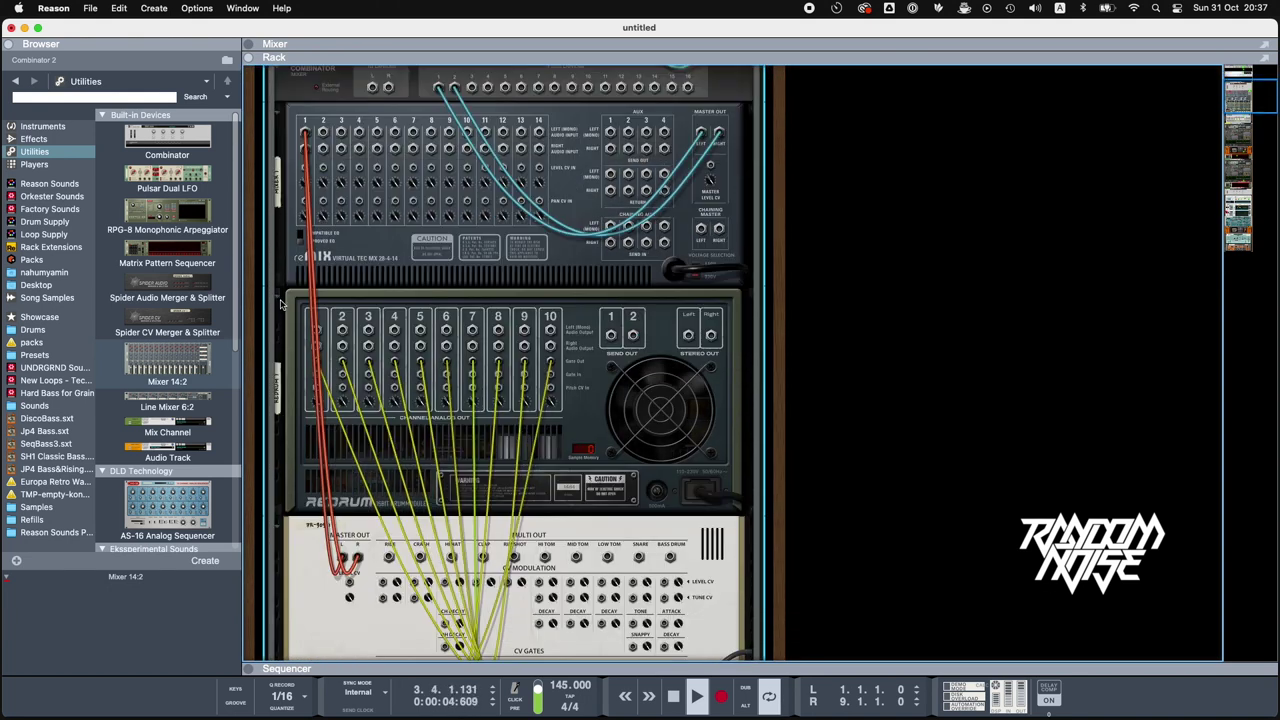
click(275, 299)
scroll(694, 414, up, 1)
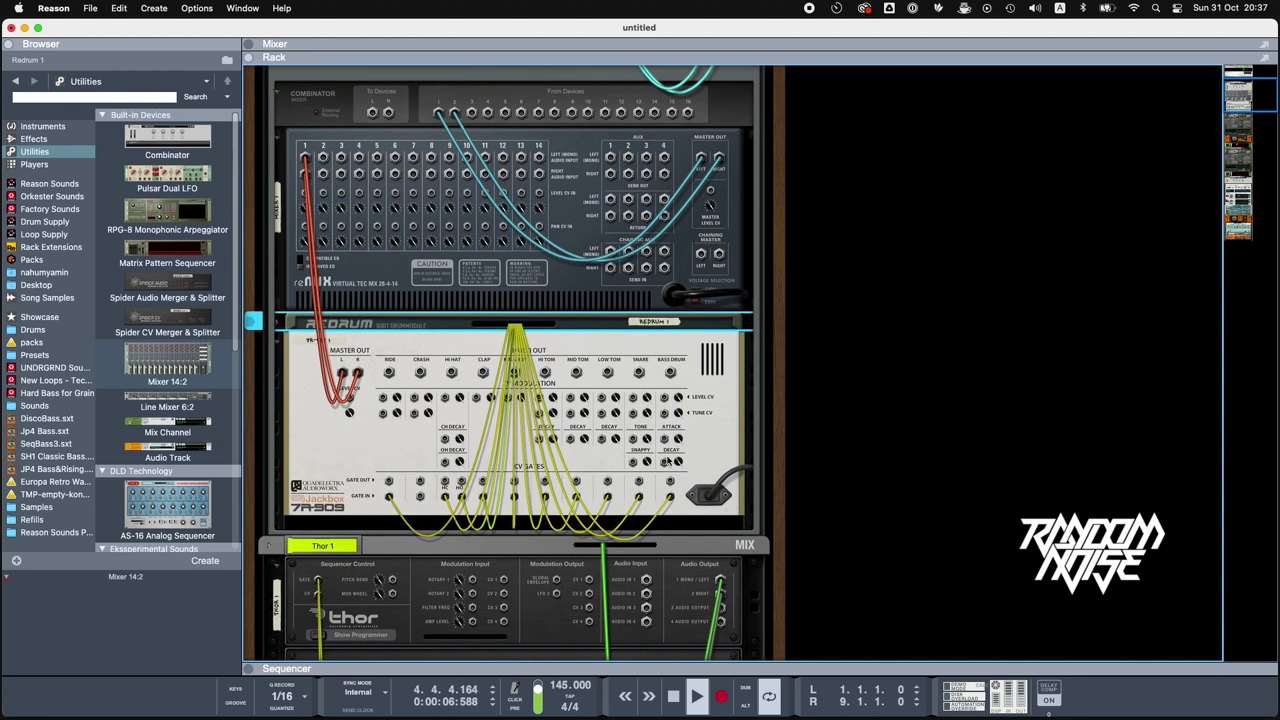
drag(673, 372, 323, 157)
scroll(372, 236, up, 2)
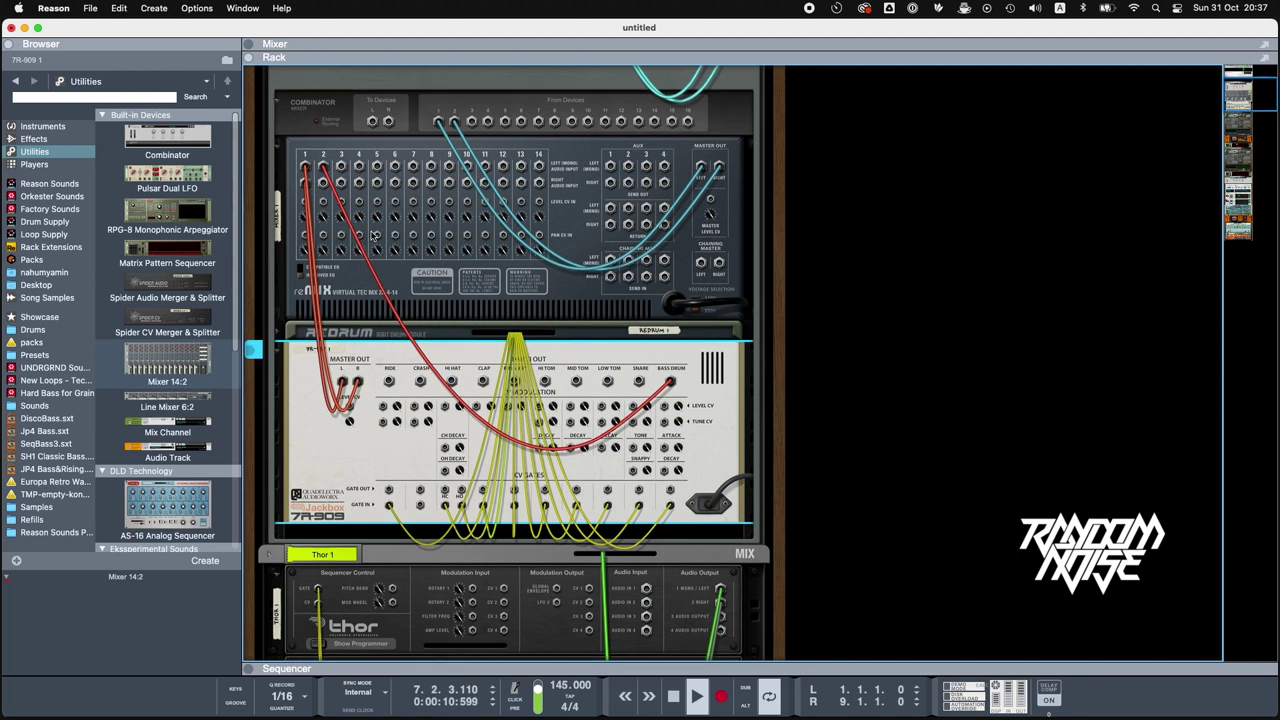
key(Tab)
- Set mixer channel 2's bass amount to 5 and enable that channel's EQ
click(330, 254)
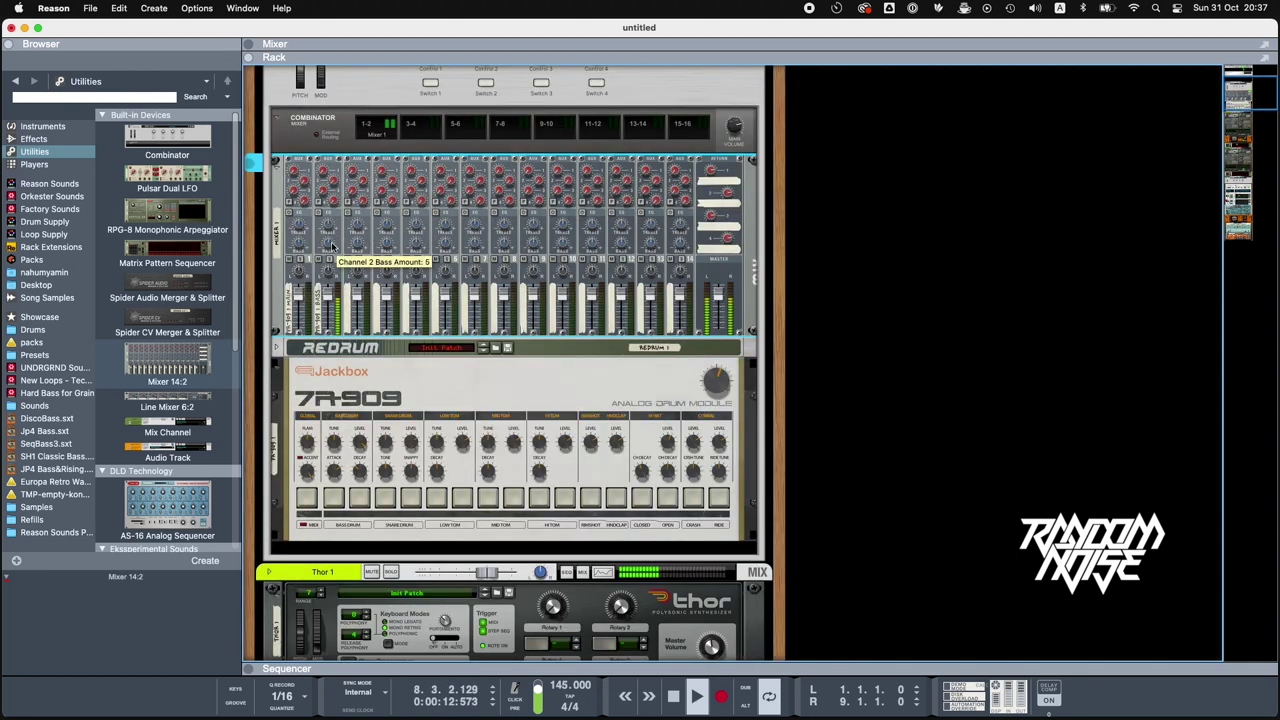
click(318, 212)
scroll(343, 282, down, 1)
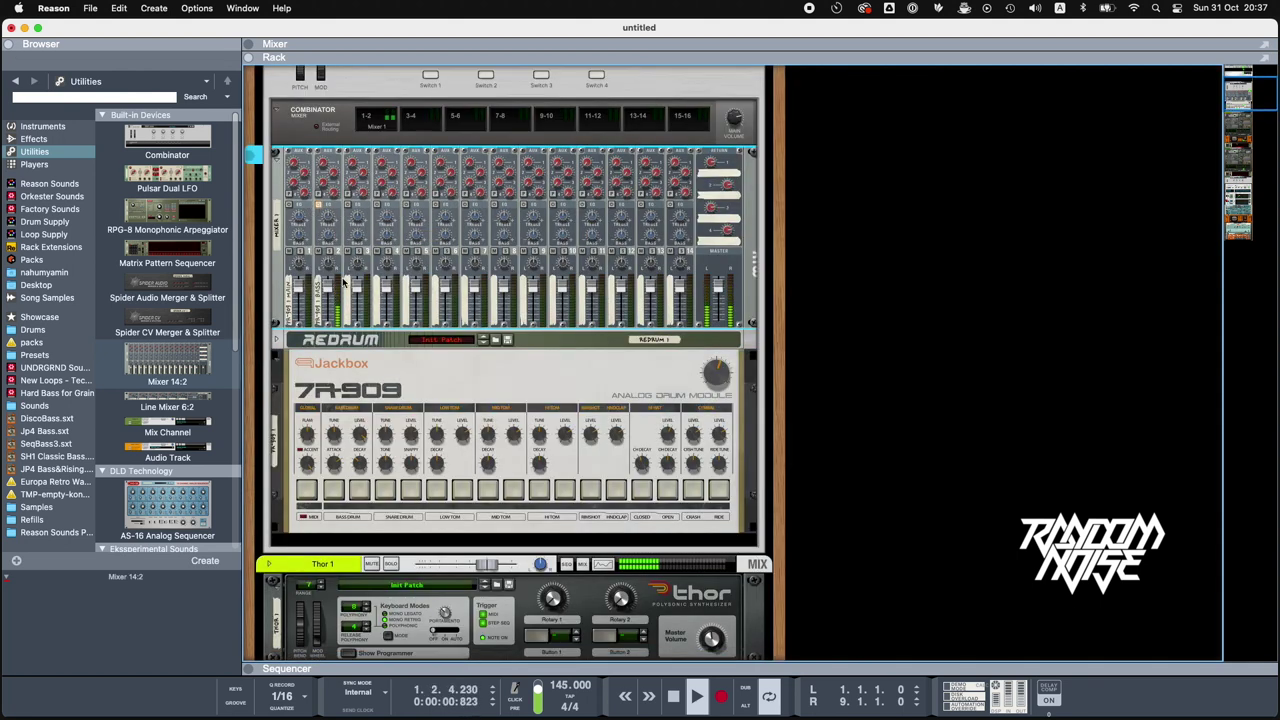
- Add a Pulveriser below the 7R-909 and route the bass drum output through it into mixer channel 2
click(34, 138)
drag(167, 225, 468, 540)
key(Tab)
scroll(652, 383, down, 1)
drag(671, 309, 664, 550)
drag(659, 495, 671, 312)
key(Tab)
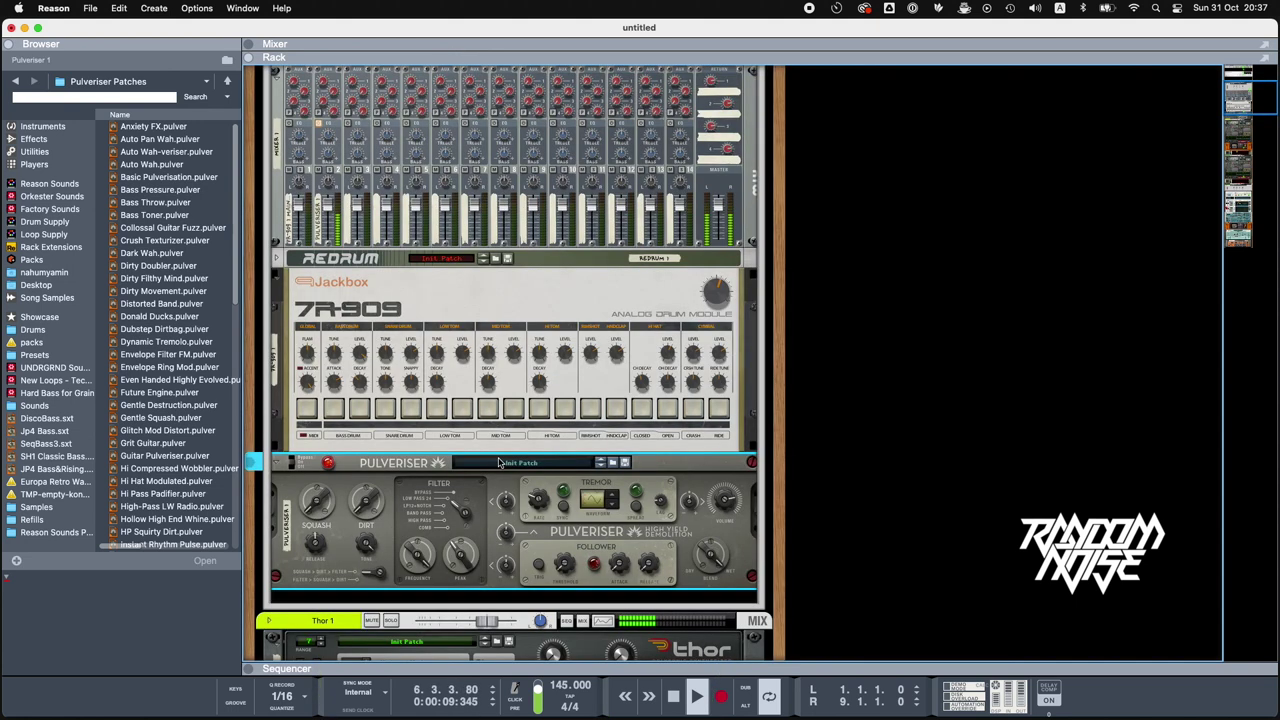
- Set the Pulveriser's Dirt to 44% and its Volume to 73%
drag(366, 503, 367, 484)
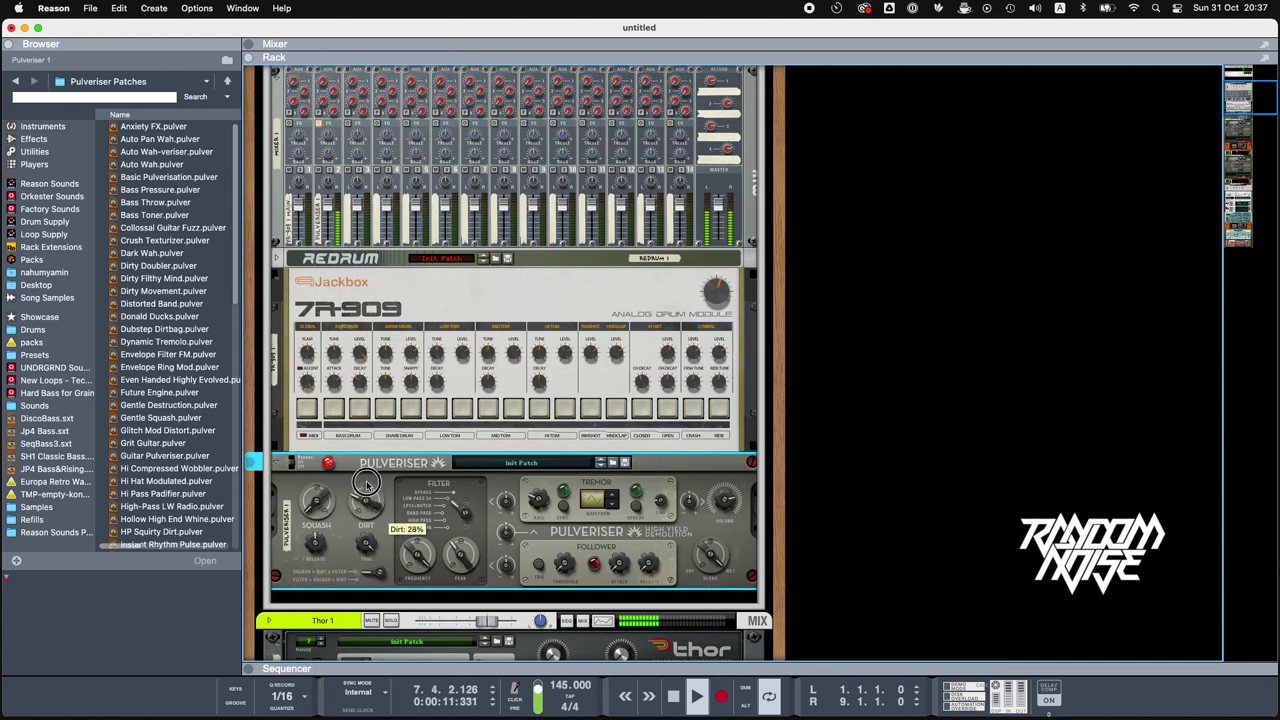
drag(730, 505, 729, 511)
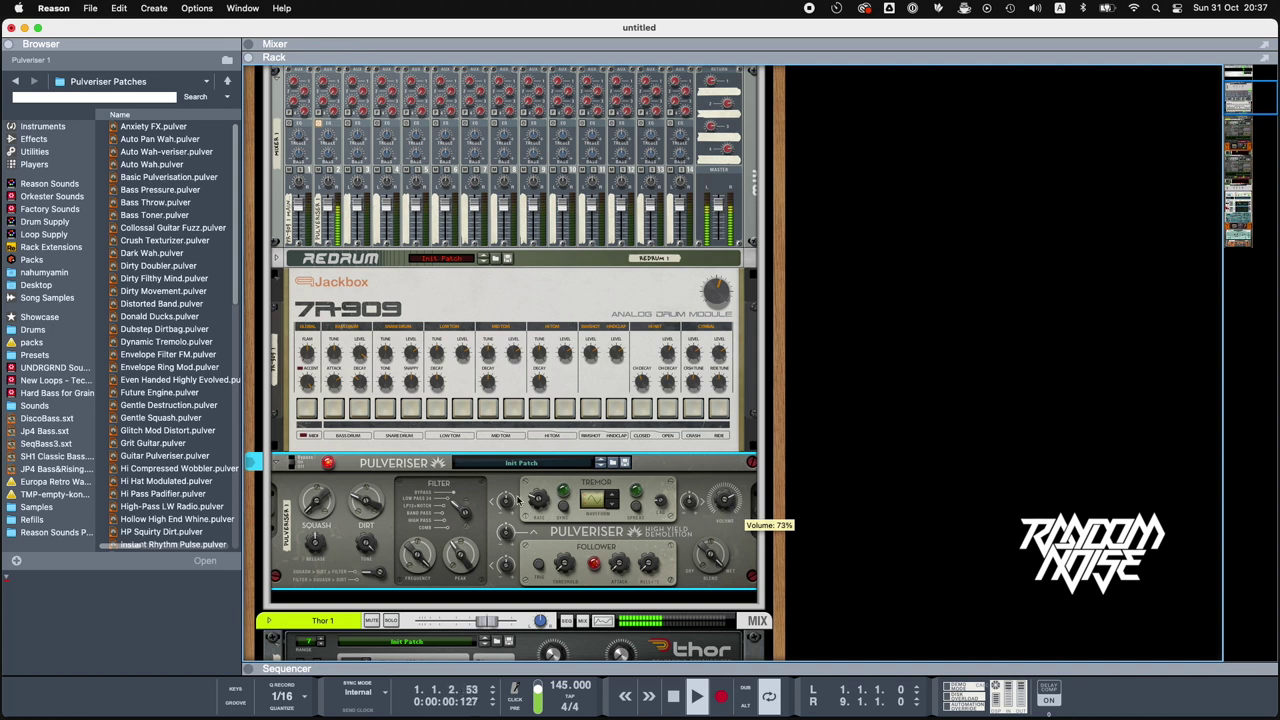
mouse_move(368, 506)
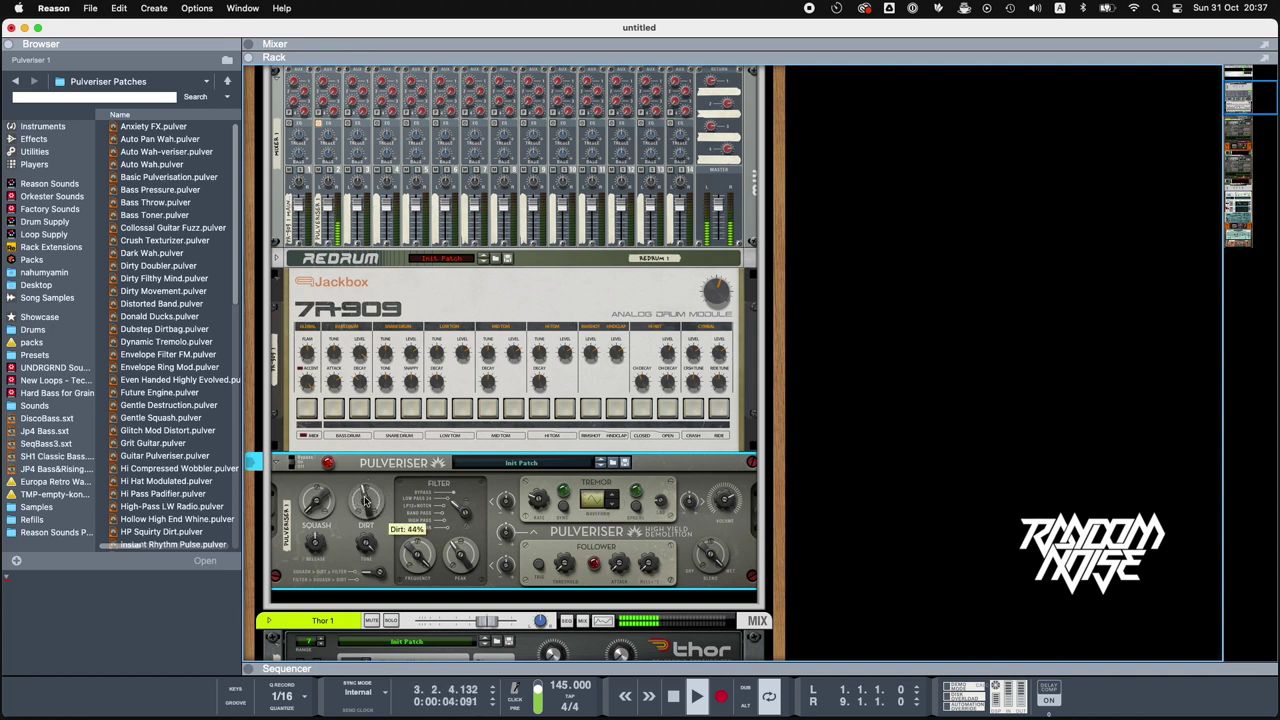
scroll(367, 505, down, 1)
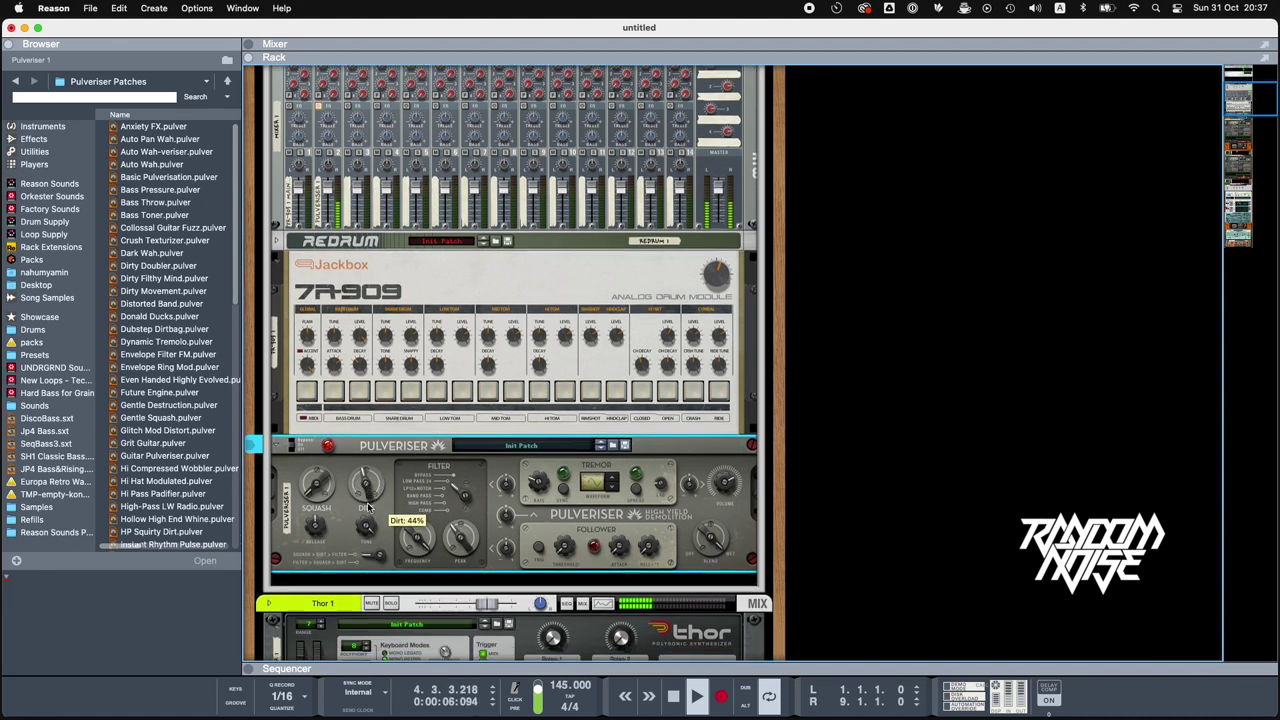
scroll(367, 504, up, 6)
scroll(367, 504, down, 4)
scroll(367, 502, down, 1)
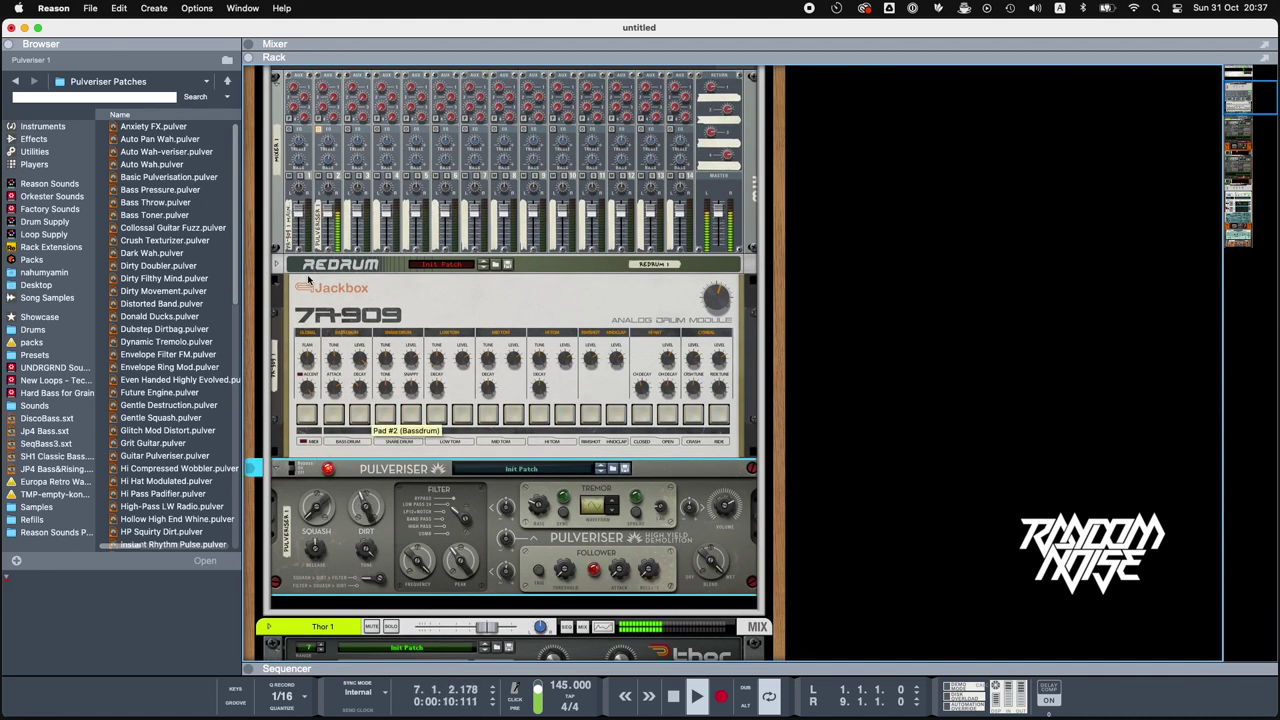
- Expand the Redrum and toggle the solo on drum channel 1
click(278, 264)
click(338, 263)
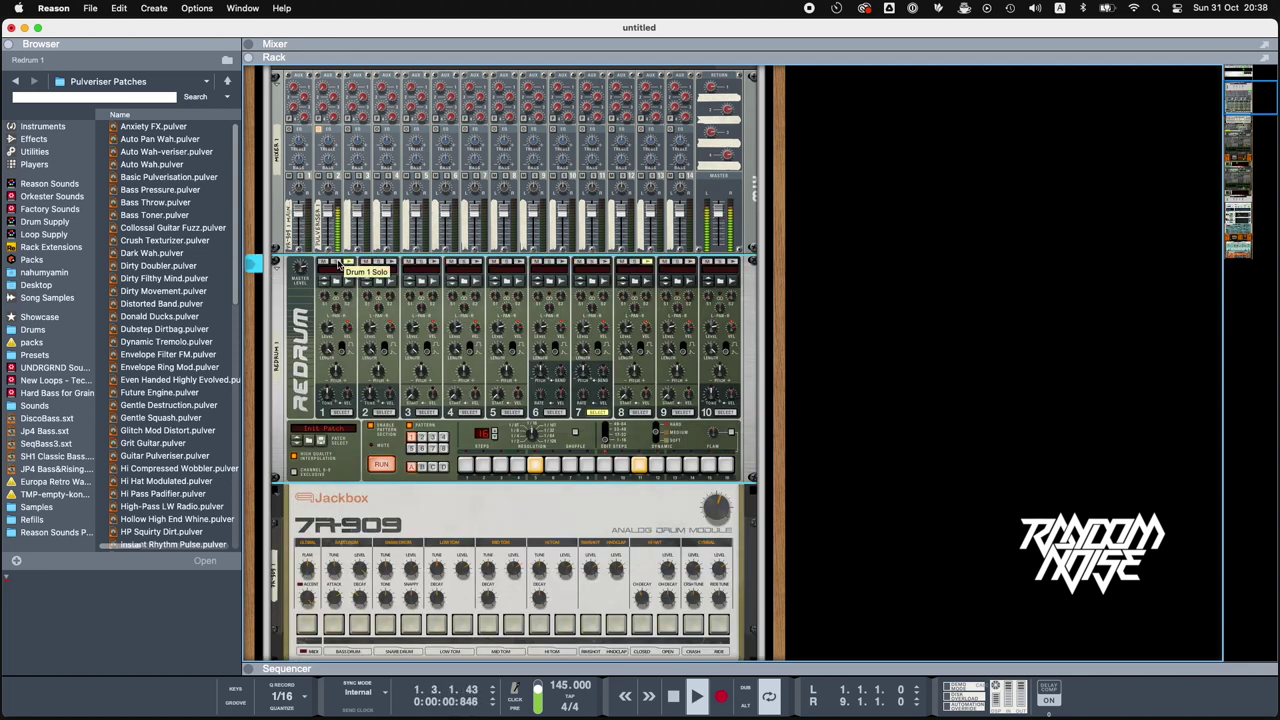
scroll(340, 262, down, 4)
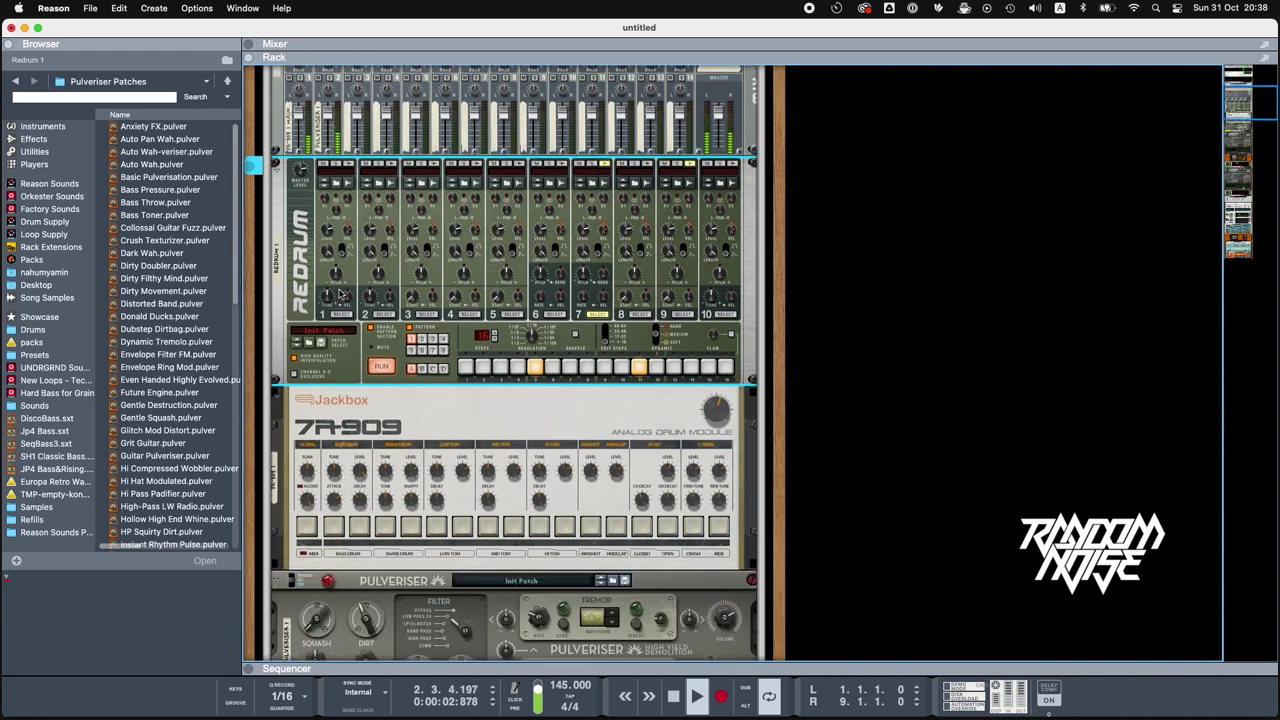
- Add a Scream 4 distortion effect between the 7R-909 and the Pulveriser
click(34, 139)
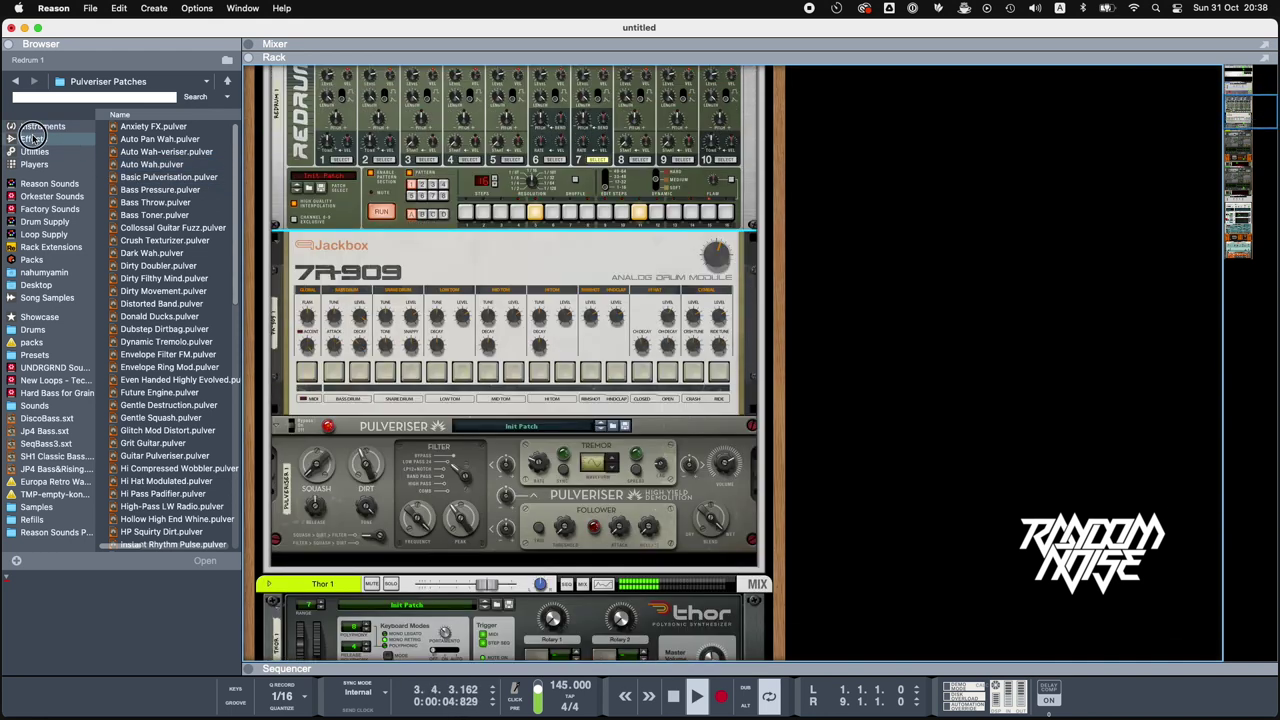
click(167, 347)
drag(167, 347, 409, 414)
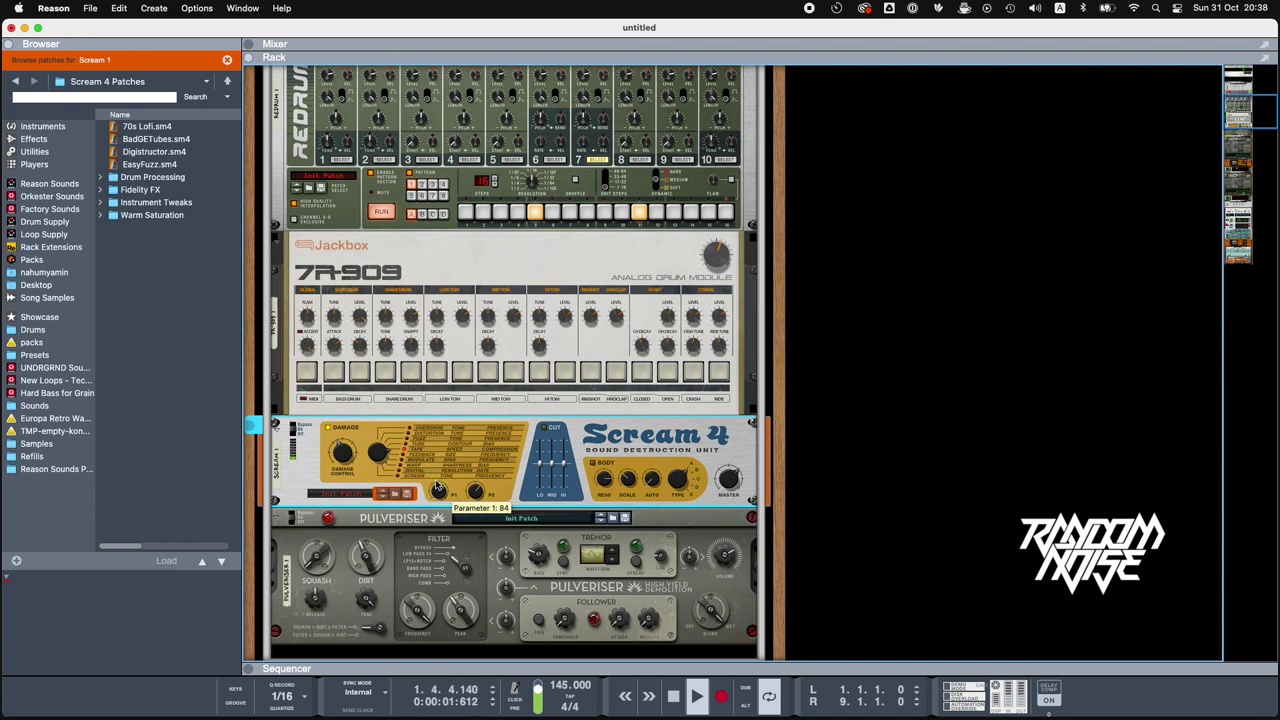
- Solo the drum Combinator's mix channel briefly to audition the drums alone, and unsolo it
scroll(435, 484, up, 10)
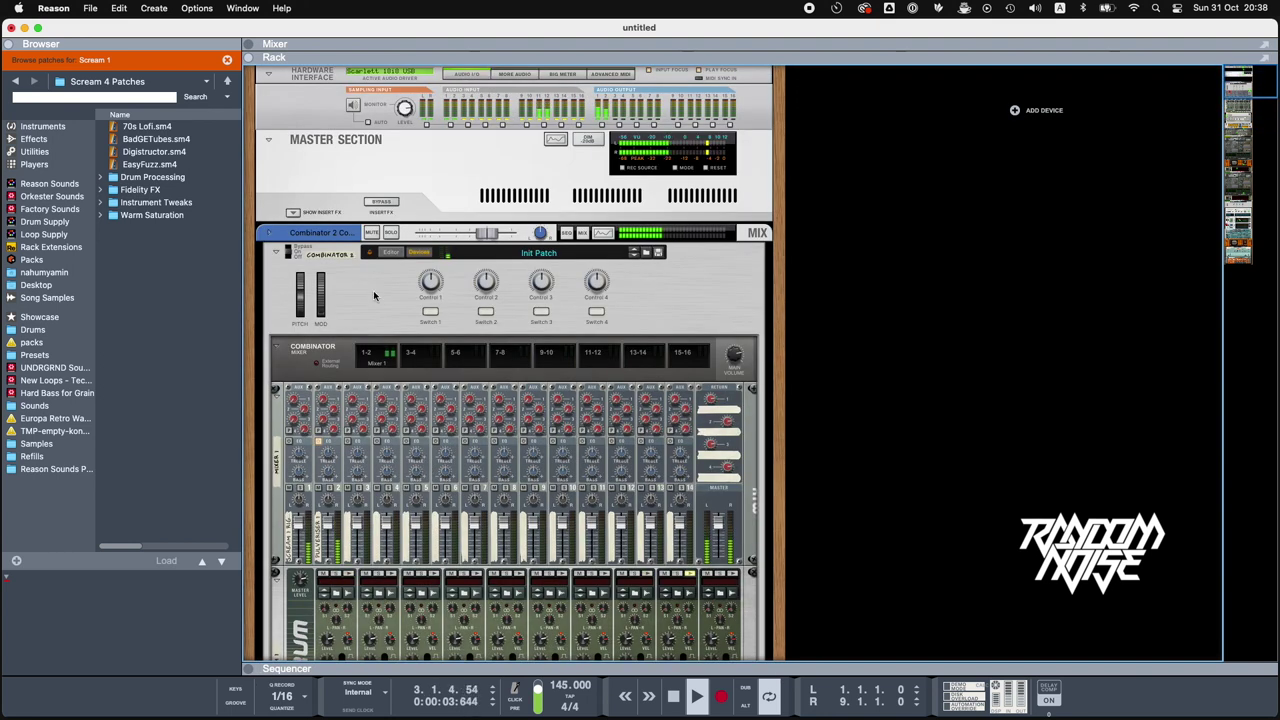
click(390, 232)
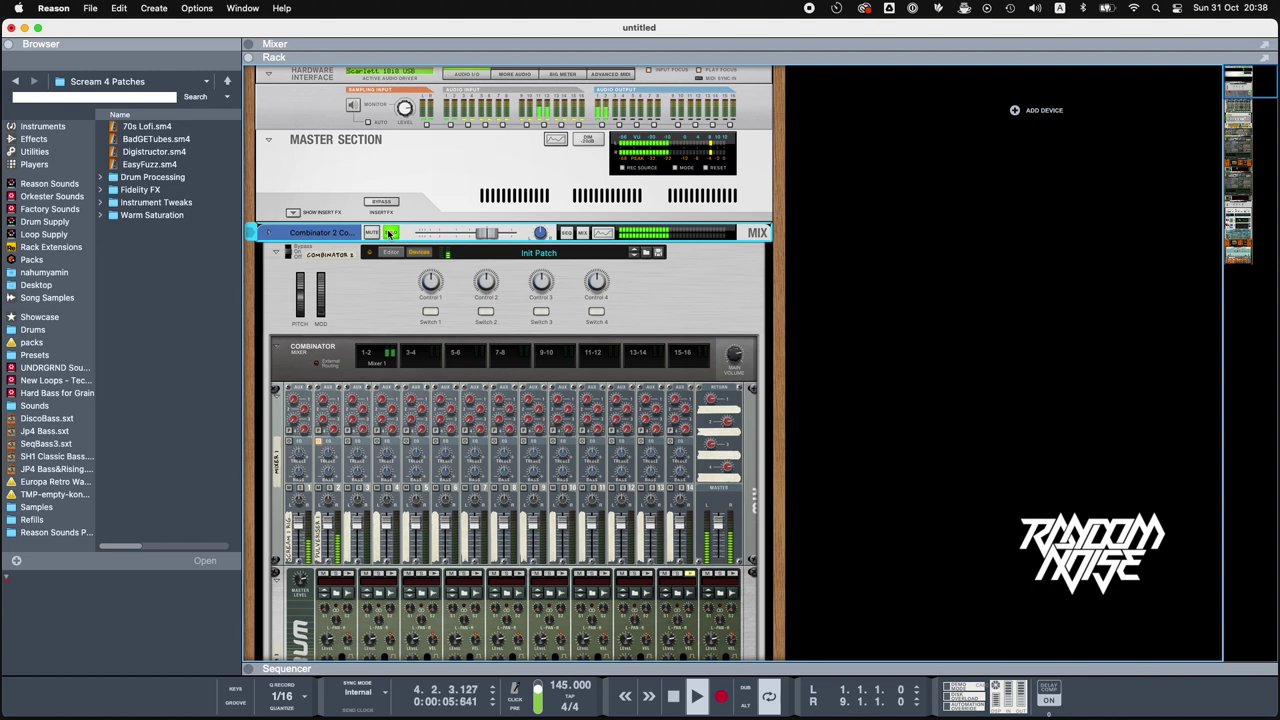
click(390, 232)
scroll(395, 440, down, 2)
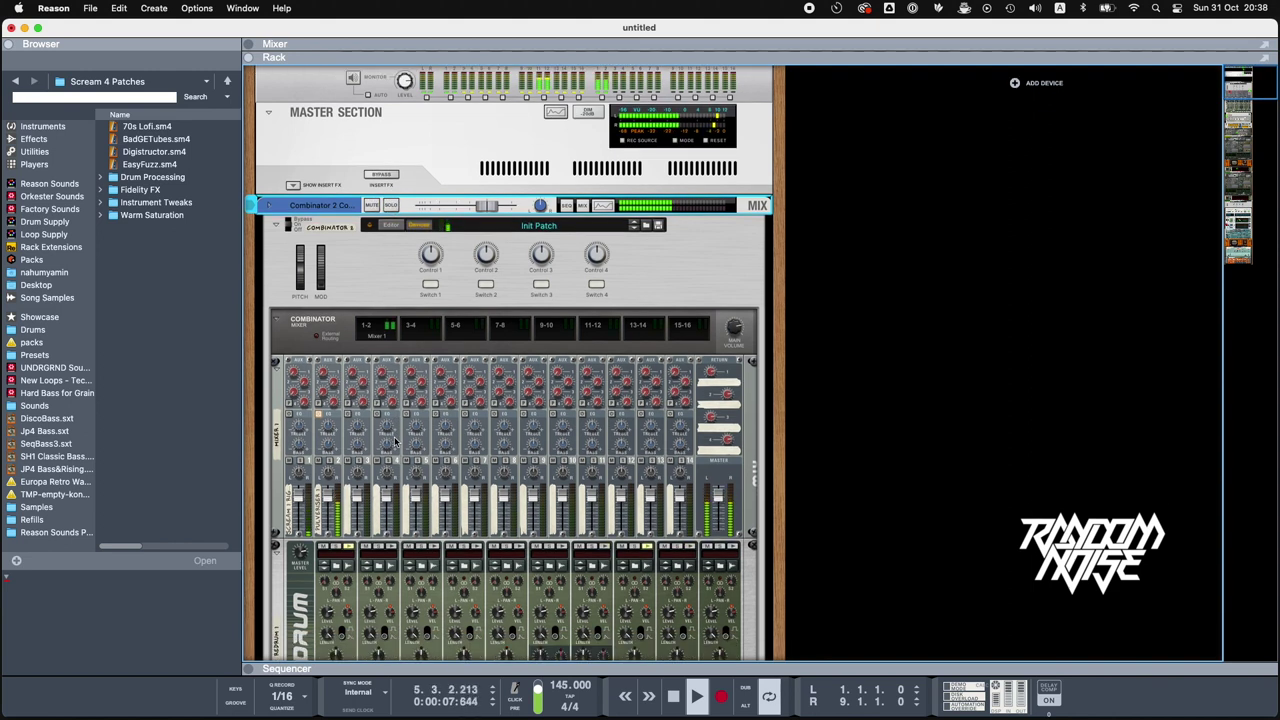
scroll(395, 440, down, 3)
scroll(395, 440, up, 5)
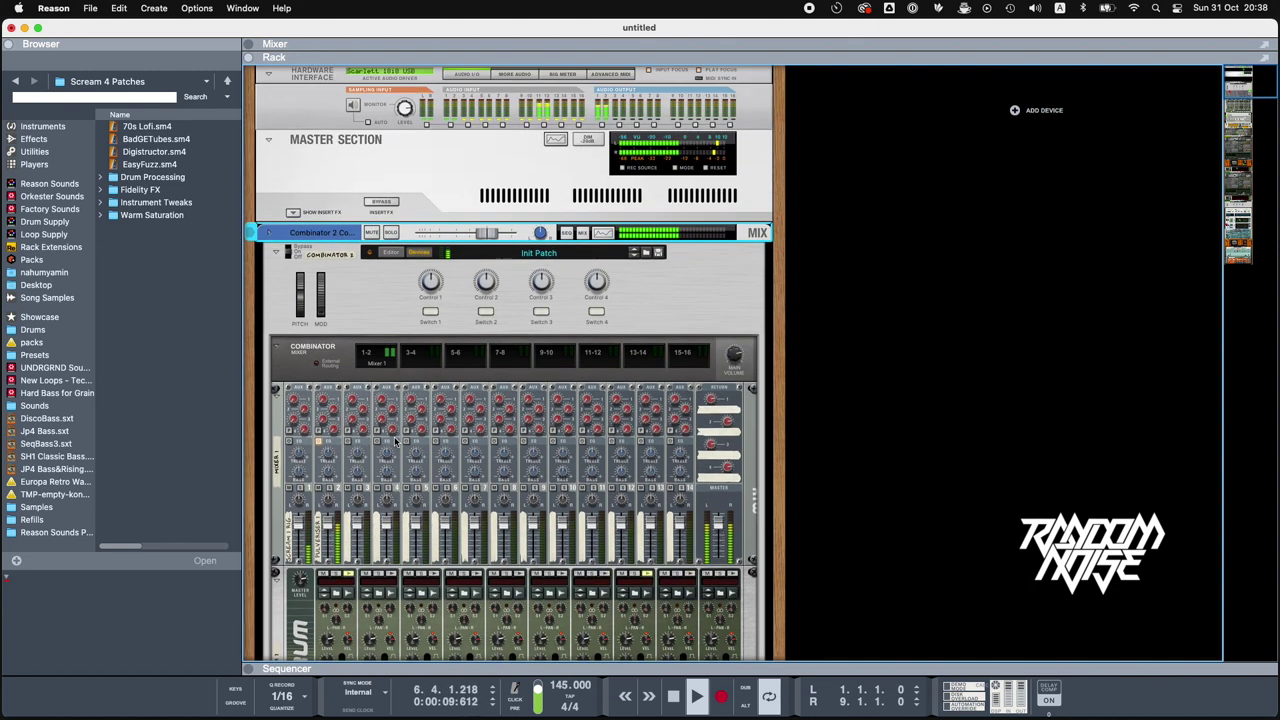
- Solo the Thor 1 mix channel and adjust the synth's master volume
scroll(395, 440, down, 15)
scroll(395, 440, down, 15)
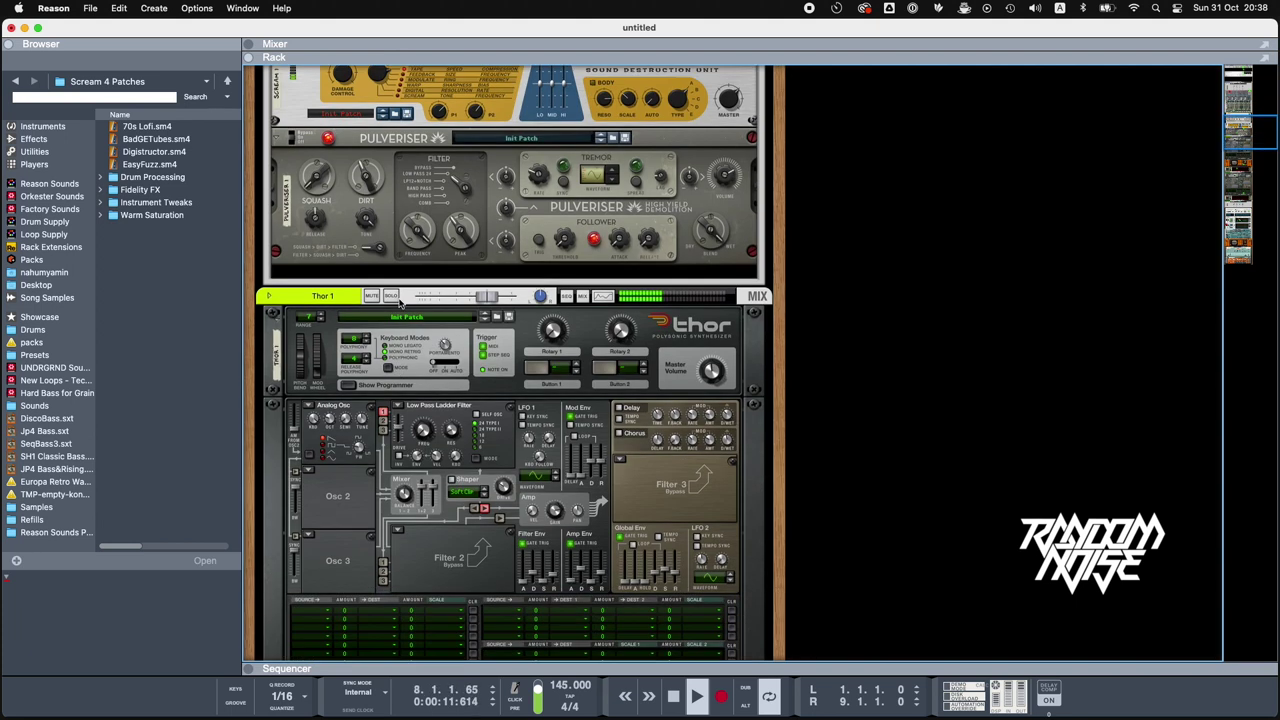
scroll(395, 296, down, 12)
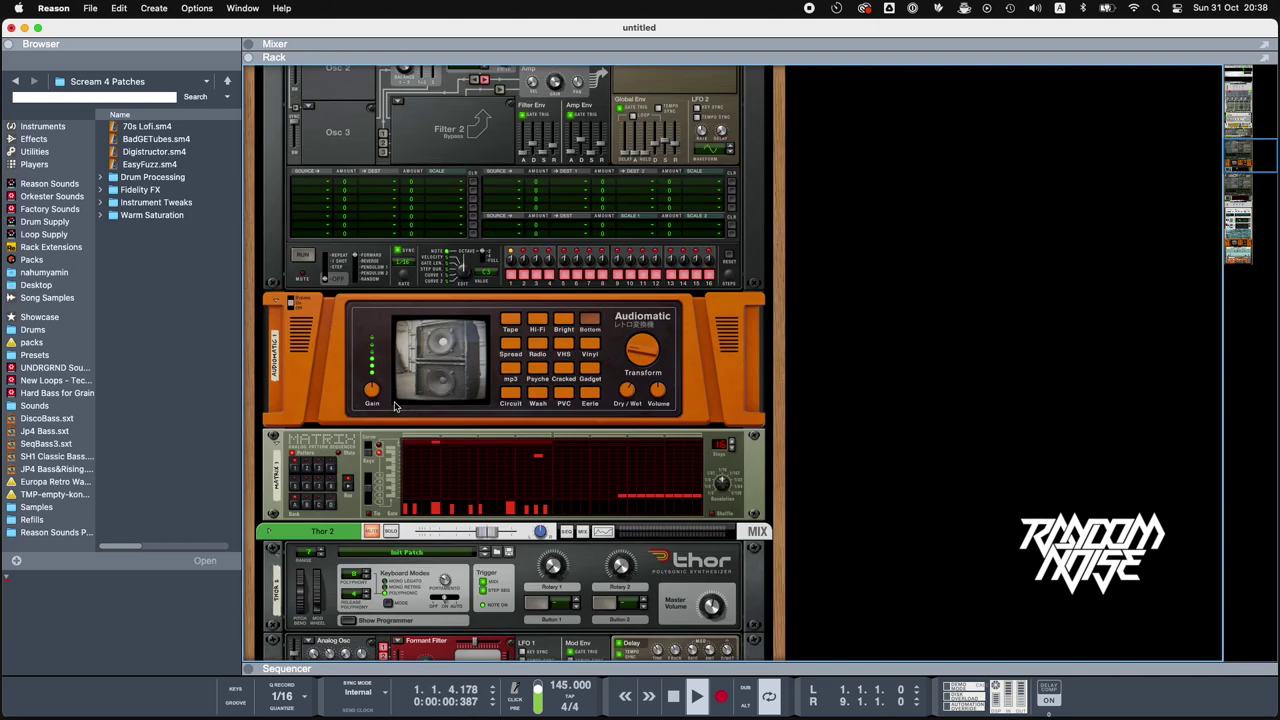
scroll(415, 432, up, 5)
scroll(415, 432, up, 5)
click(716, 246)
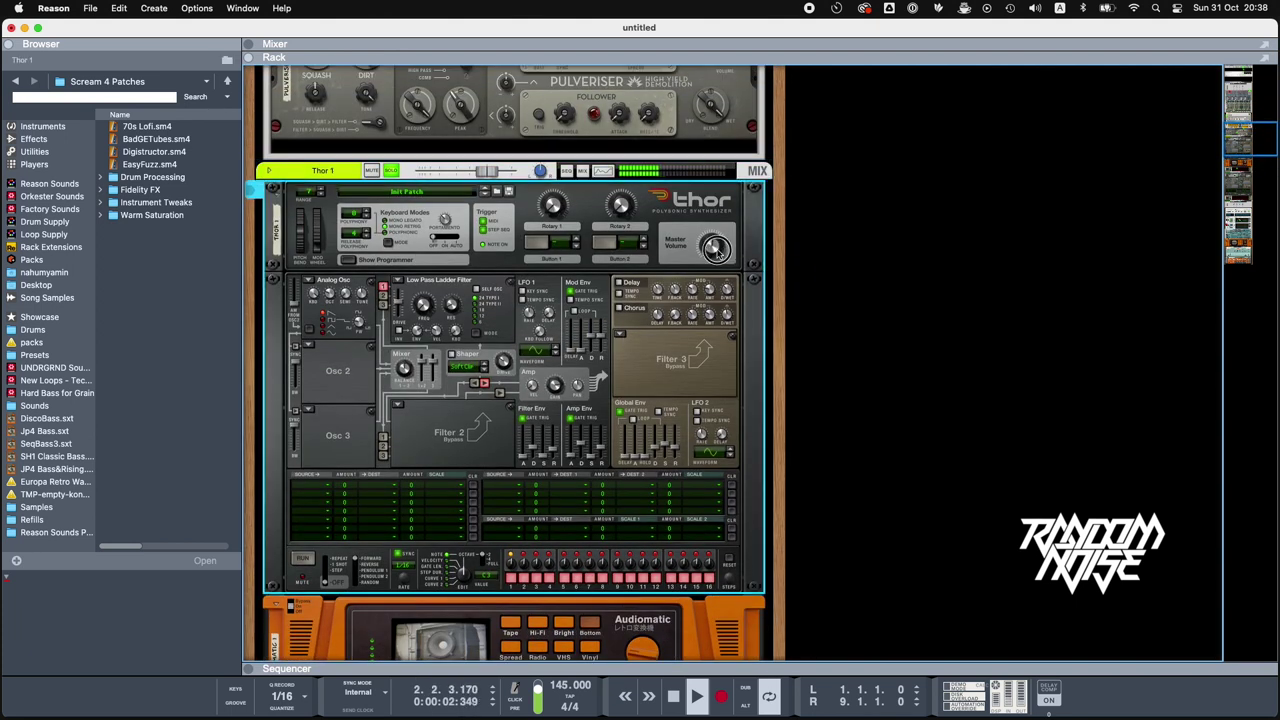
- Adjust the Transform amount on the Audiomatic that processes Thor 1
scroll(495, 395, down, 12)
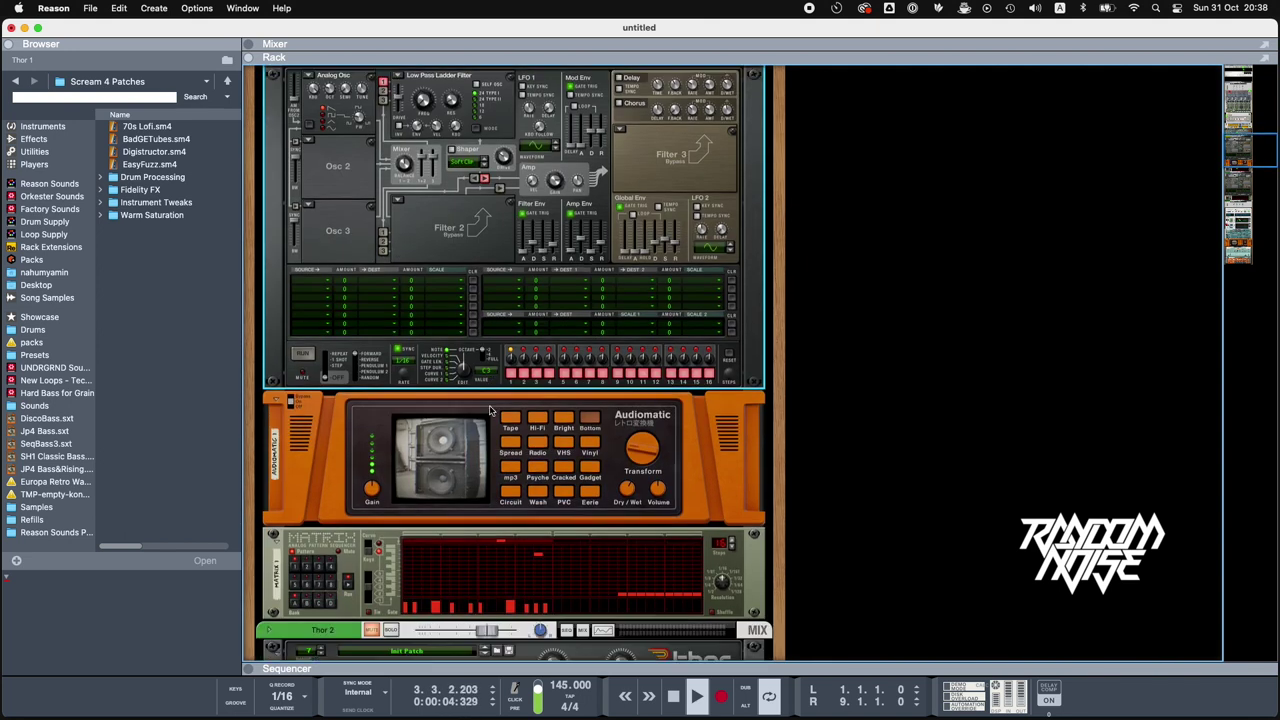
scroll(490, 415, up, 3)
scroll(490, 421, up, 1)
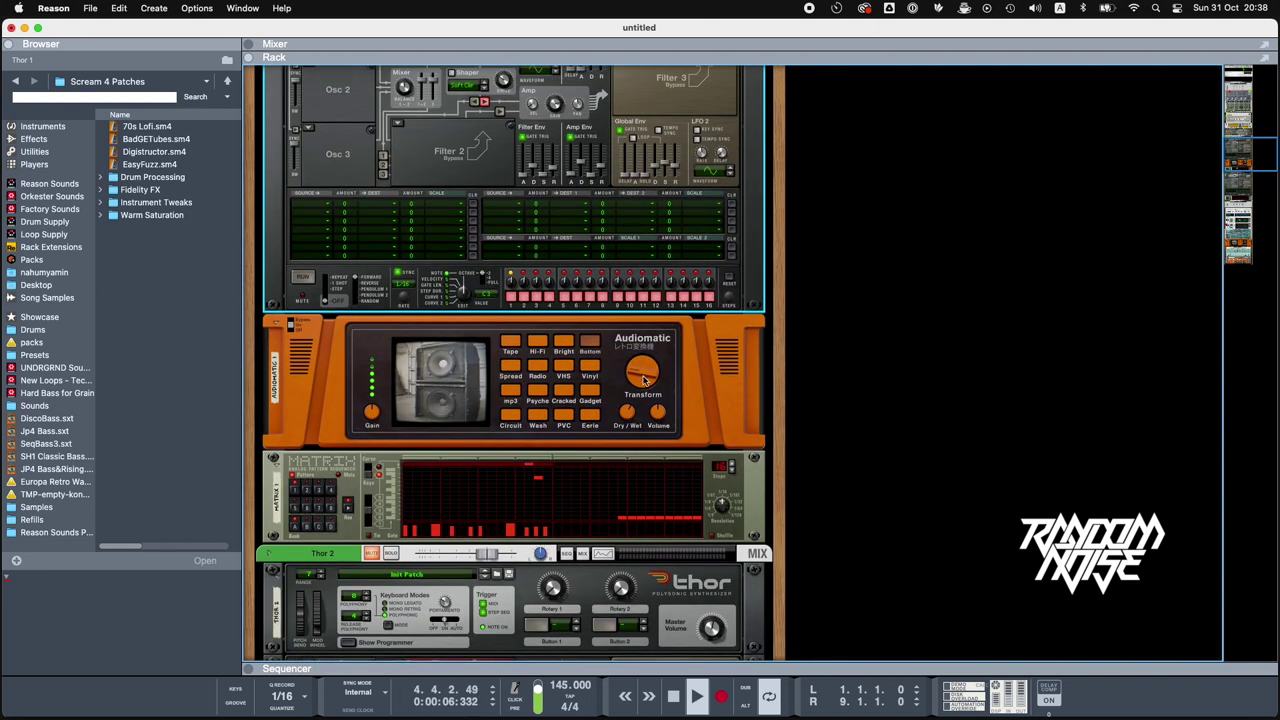
click(645, 372)
- Raise the frequency of Thor 1's Low Pass Ladder Filter slightly
scroll(537, 390, up, 2)
scroll(440, 245, up, 4)
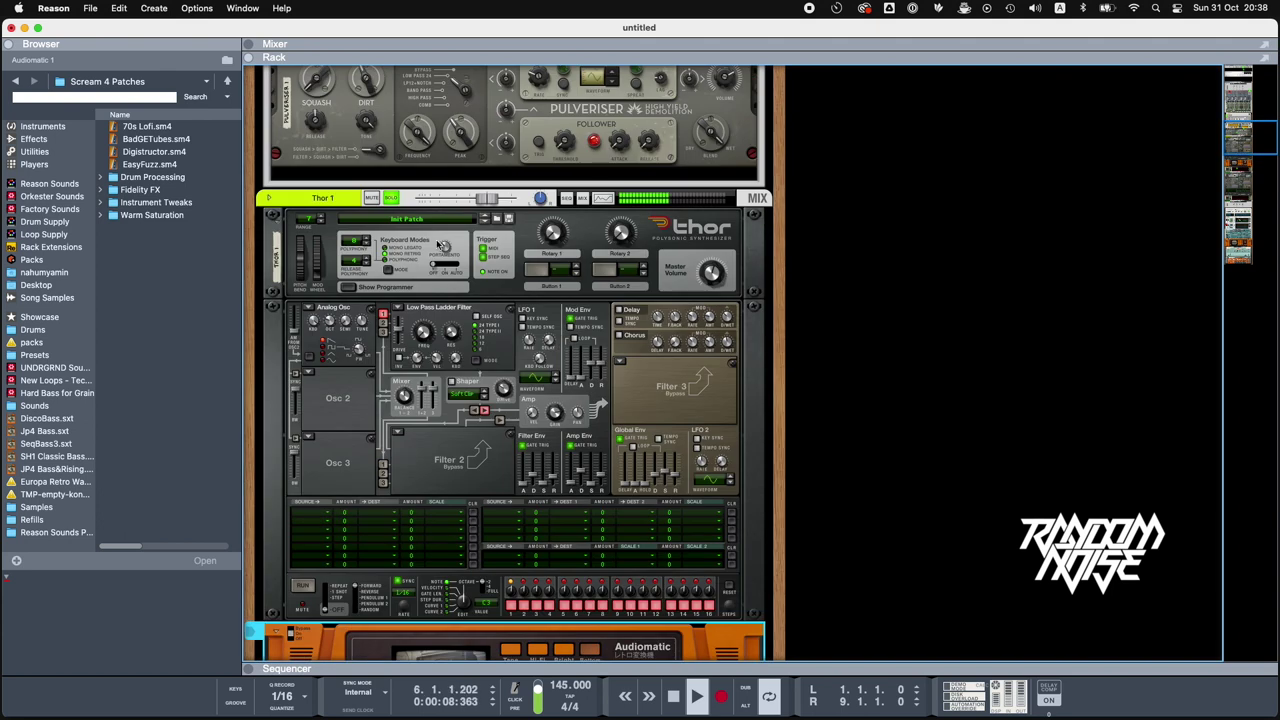
mouse_move(425, 347)
mouse_down()
mouse_move(430, 302)
mouse_move(428, 334)
mouse_up()
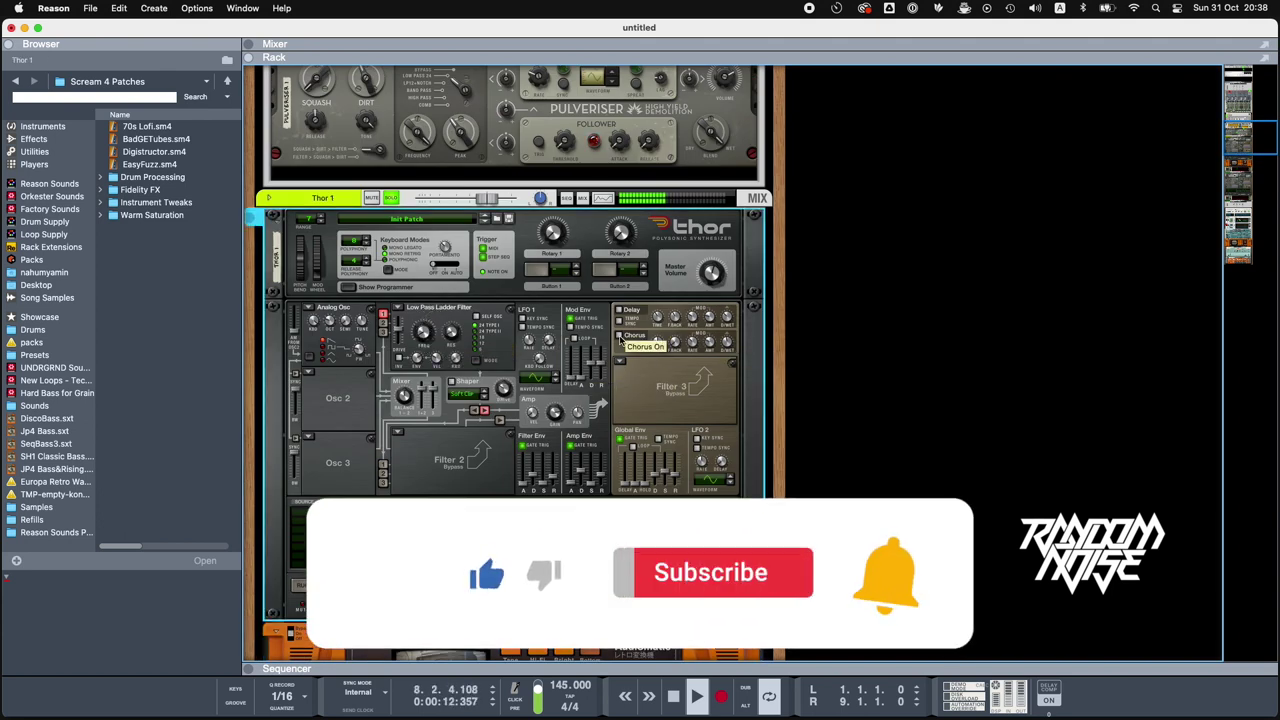
- Enable Thor 1's Chorus, lower its delay and set its dry/wet to 22
click(620, 338)
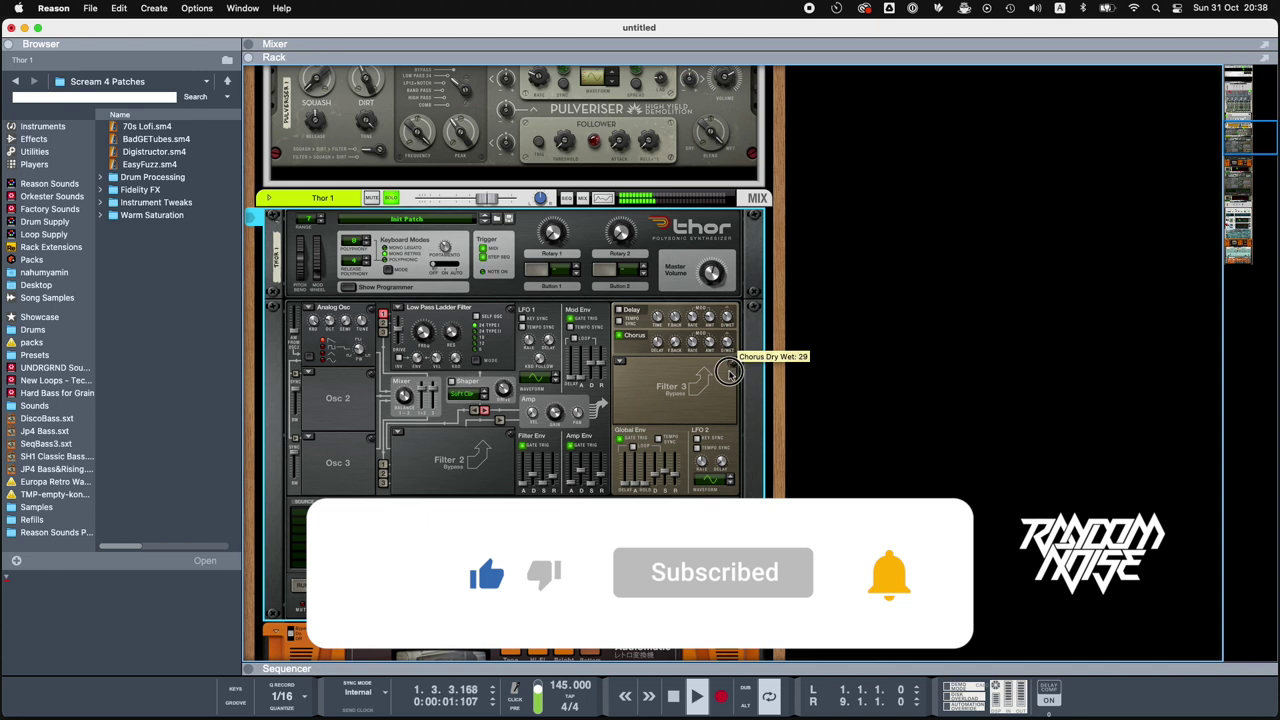
drag(729, 373, 729, 370)
drag(660, 347, 663, 386)
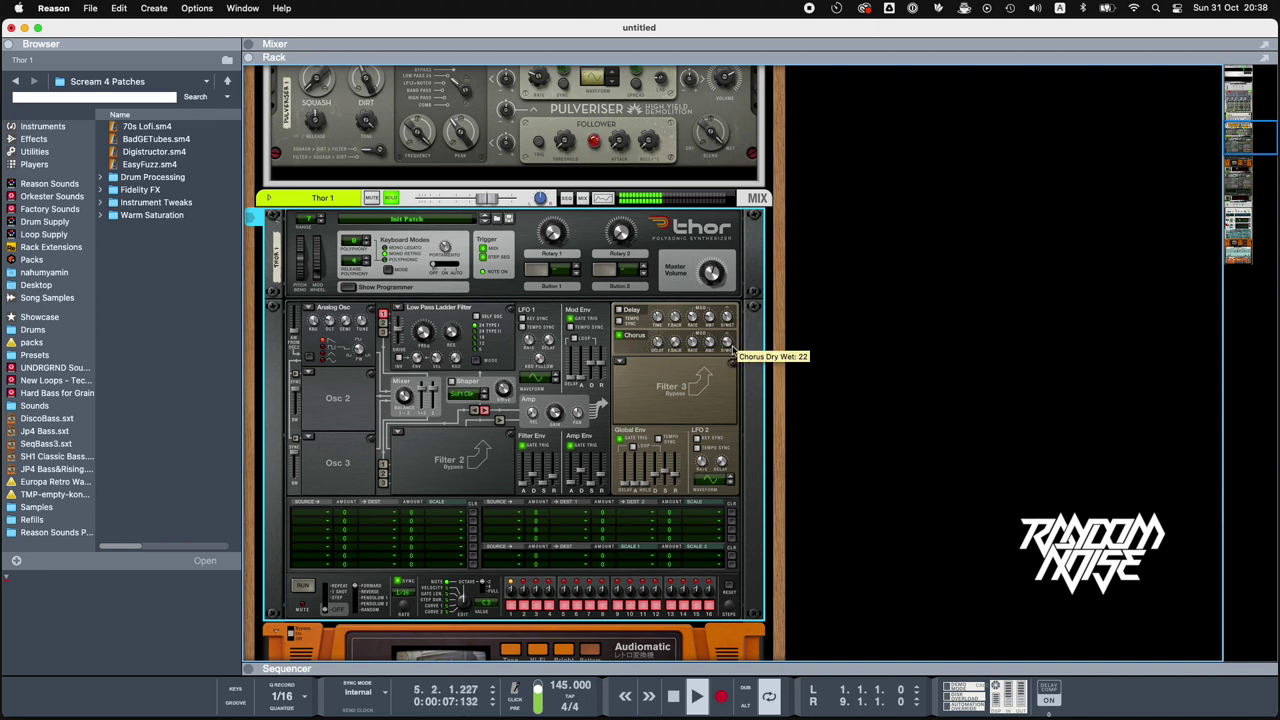
- Unsolo the Thor 1 mix channel and look over the remaining devices in the rack
scroll(383, 222, up, 1)
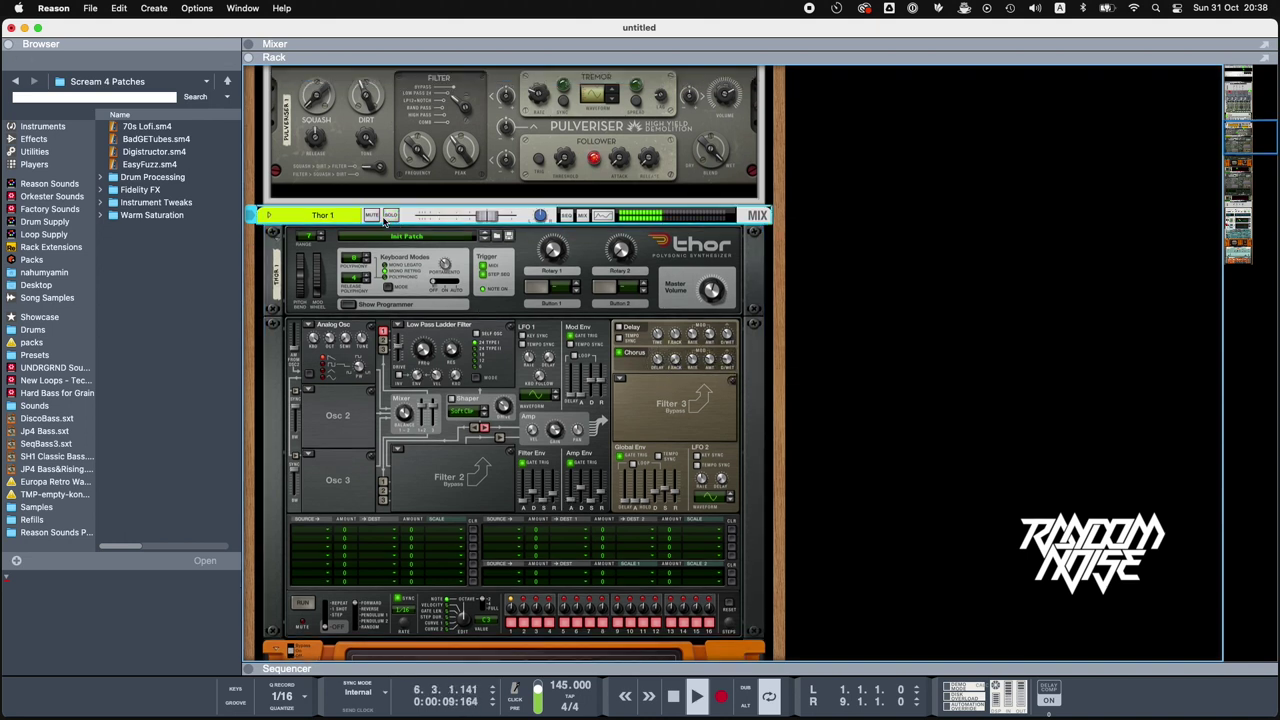
scroll(403, 297, down, 10)
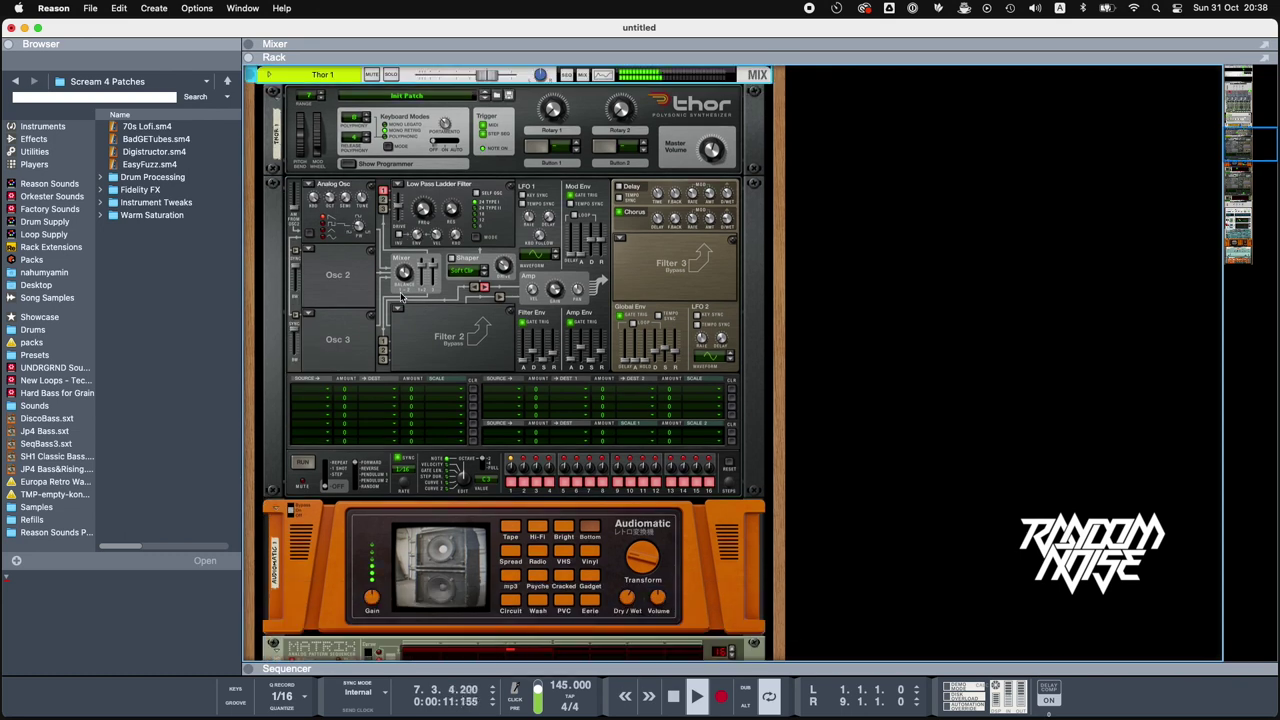
scroll(401, 301, down, 15)
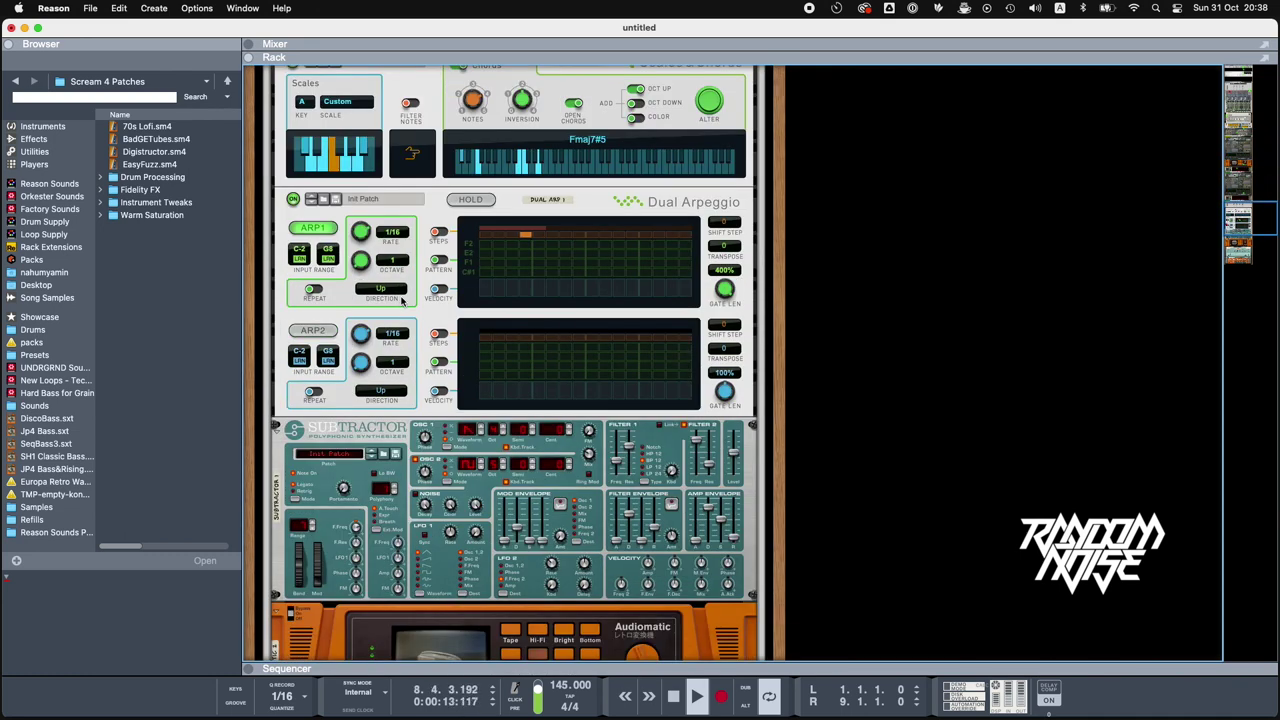
scroll(401, 301, up, 15)
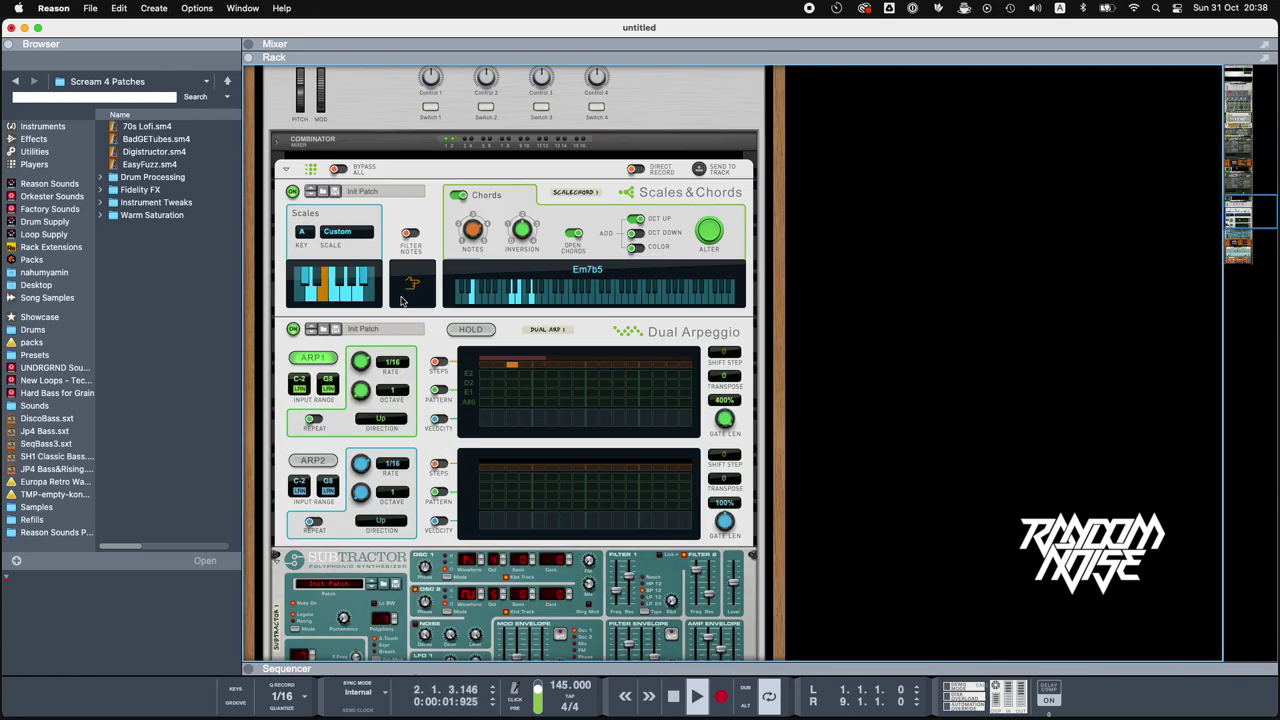
scroll(401, 301, up, 15)
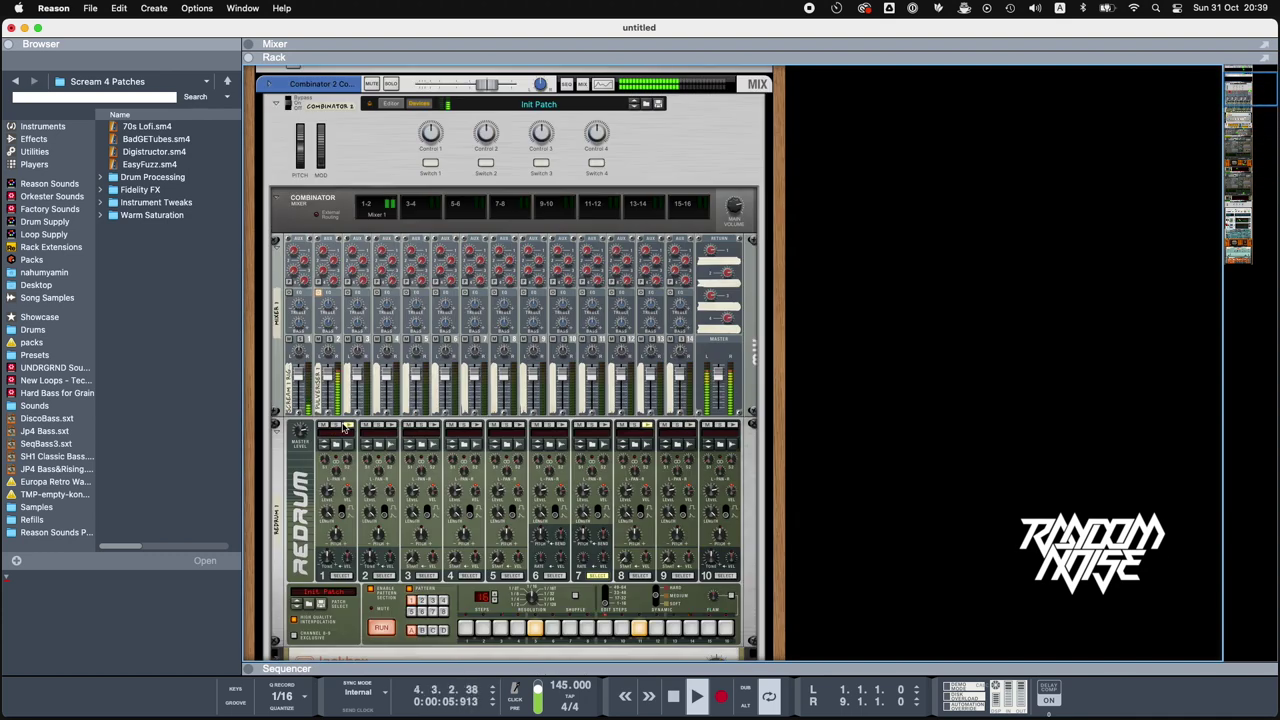
- Solo Redrum channel 1 and set the 7R-909 bass drum's Tune to 5.3 and Decay to -4.7
click(339, 428)
scroll(339, 428, down, 5)
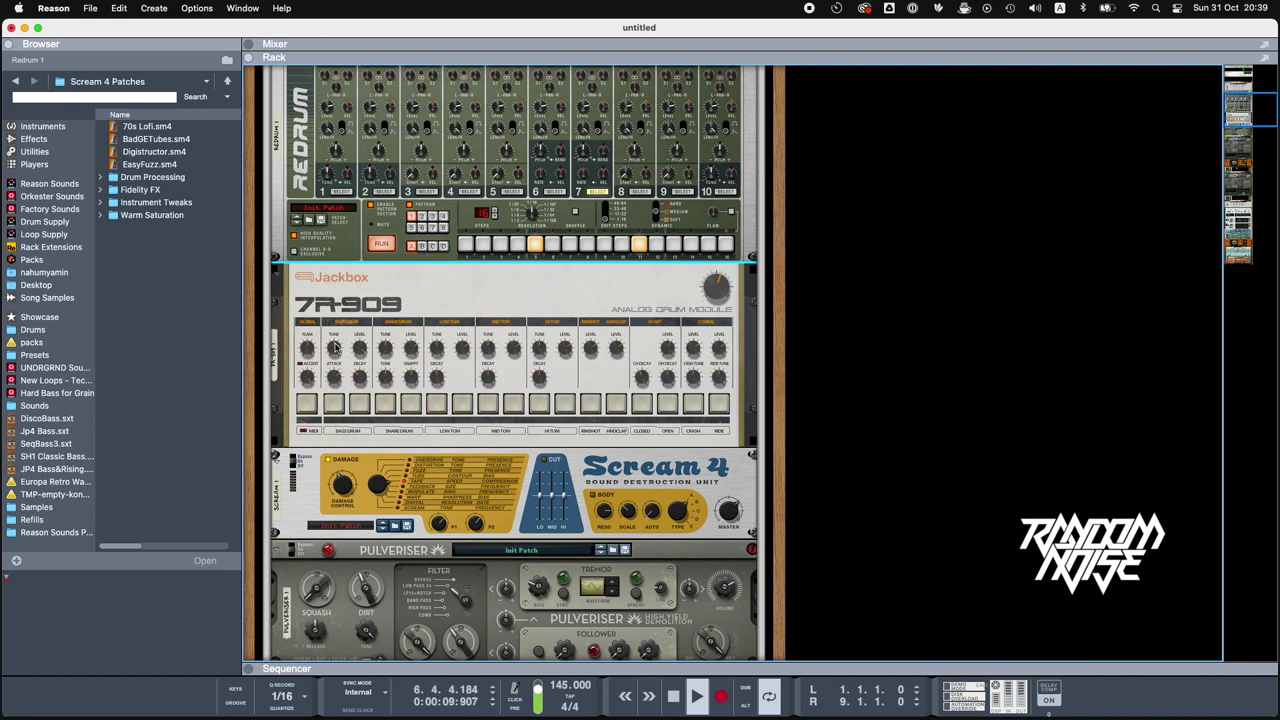
drag(335, 347, 338, 322)
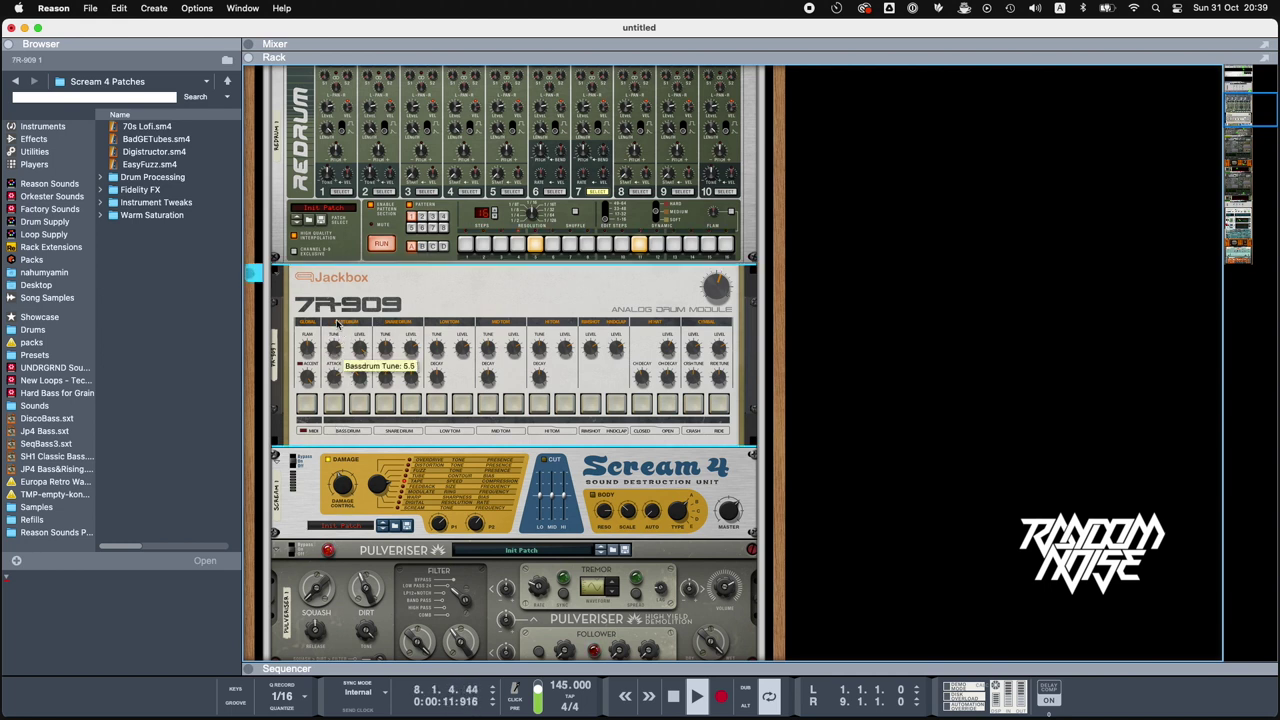
drag(357, 378, 357, 384)
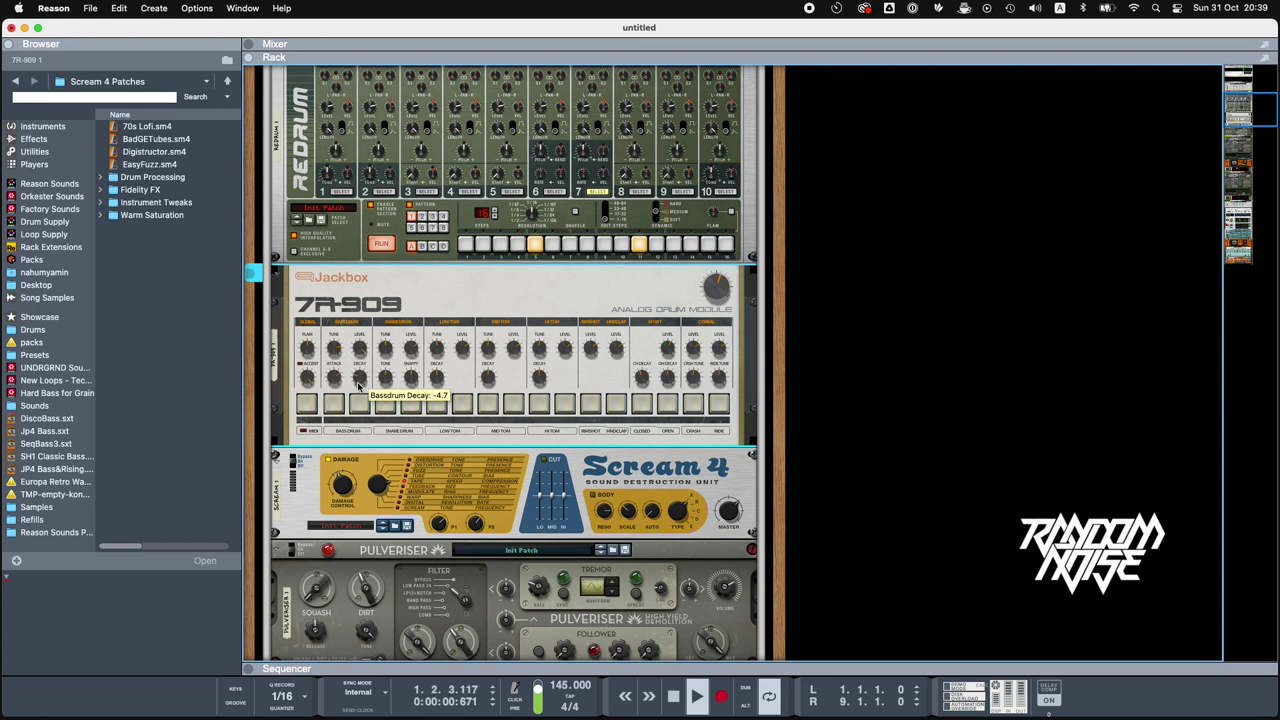
click(341, 347)
drag(341, 347, 341, 376)
click(335, 350)
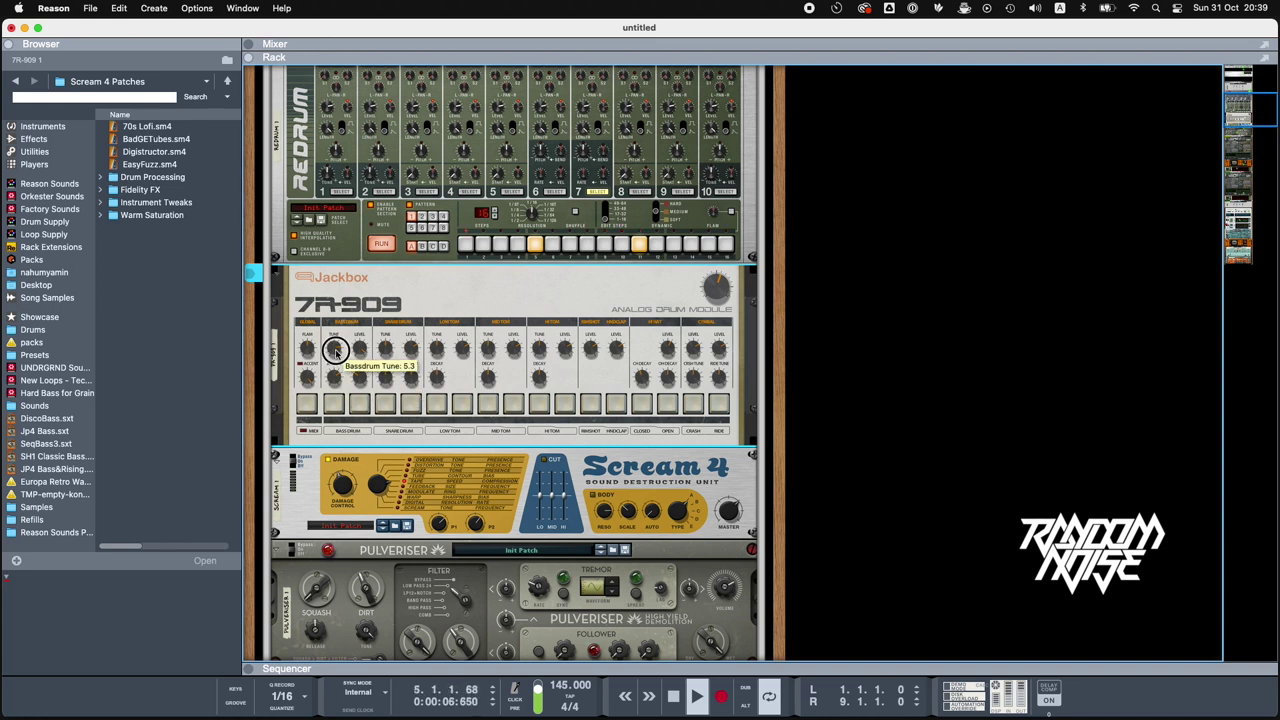
- Set the level of mixer channel 2, which carries the Pulveriser bass drum, to 96
scroll(330, 390, up, 5)
click(325, 309)
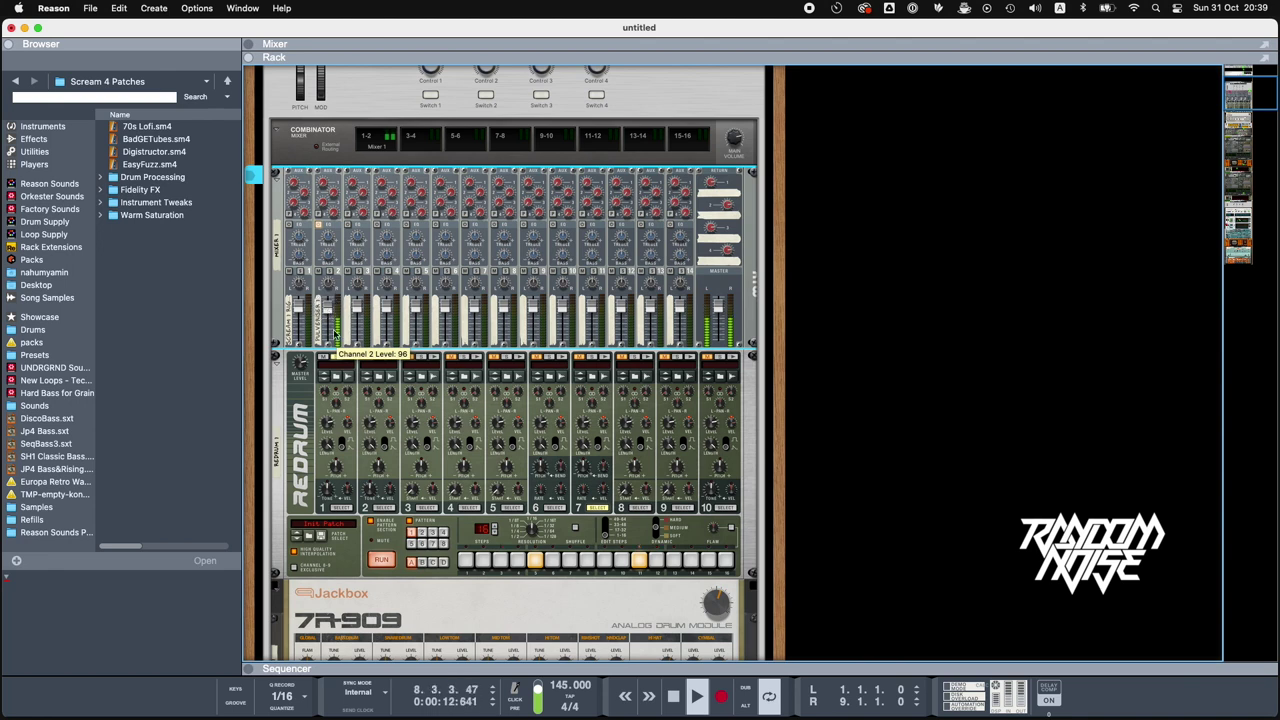
scroll(335, 333, down, 10)
scroll(335, 333, down, 15)
scroll(335, 333, down, 15)
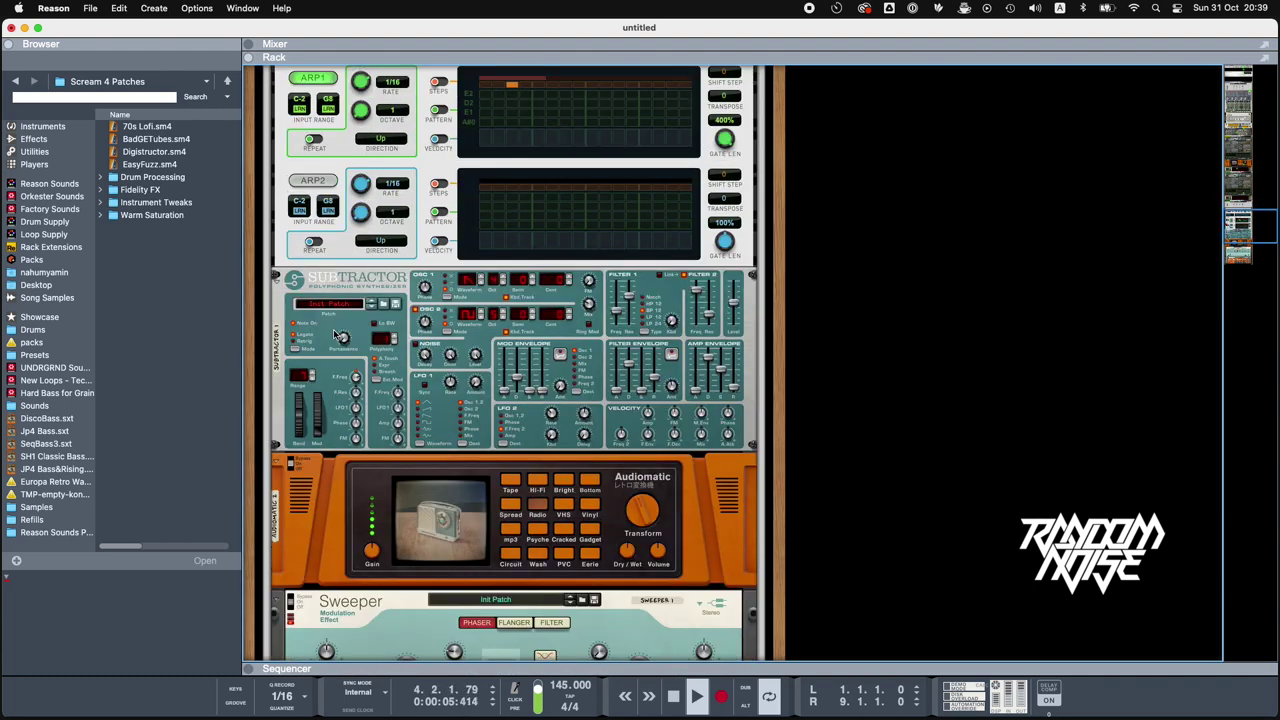
scroll(338, 335, down, 5)
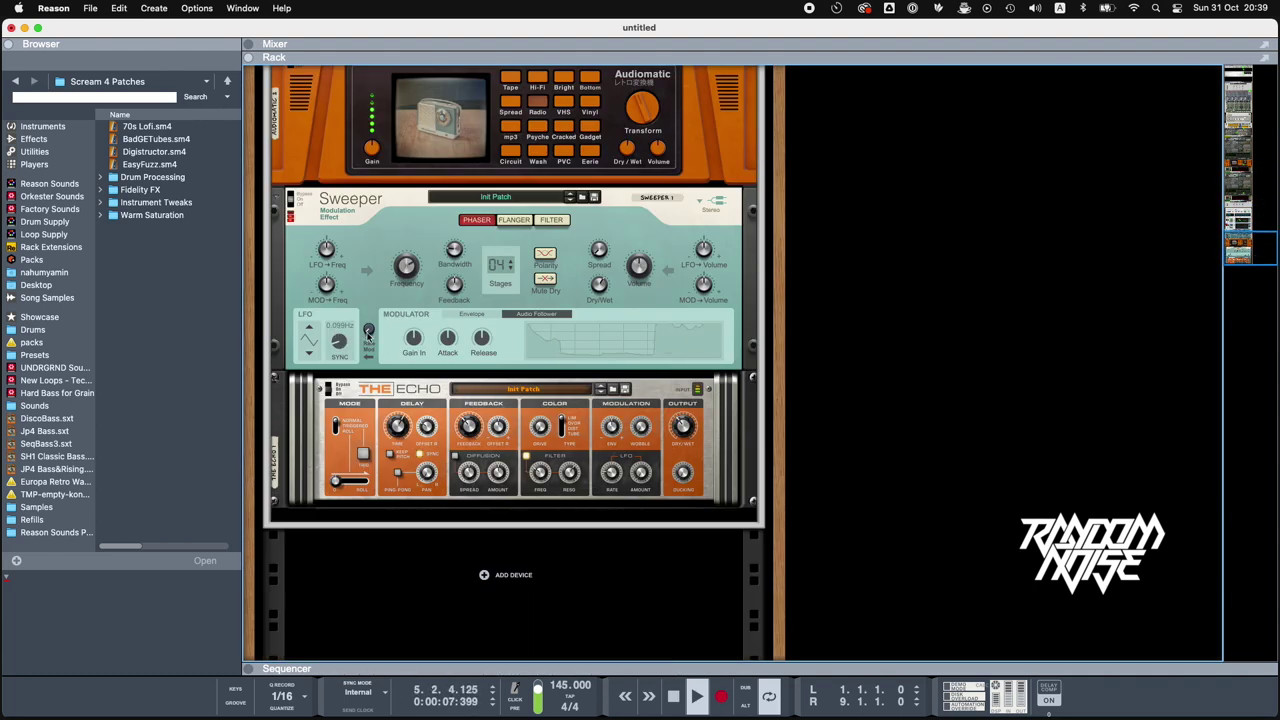
scroll(369, 333, up, 12)
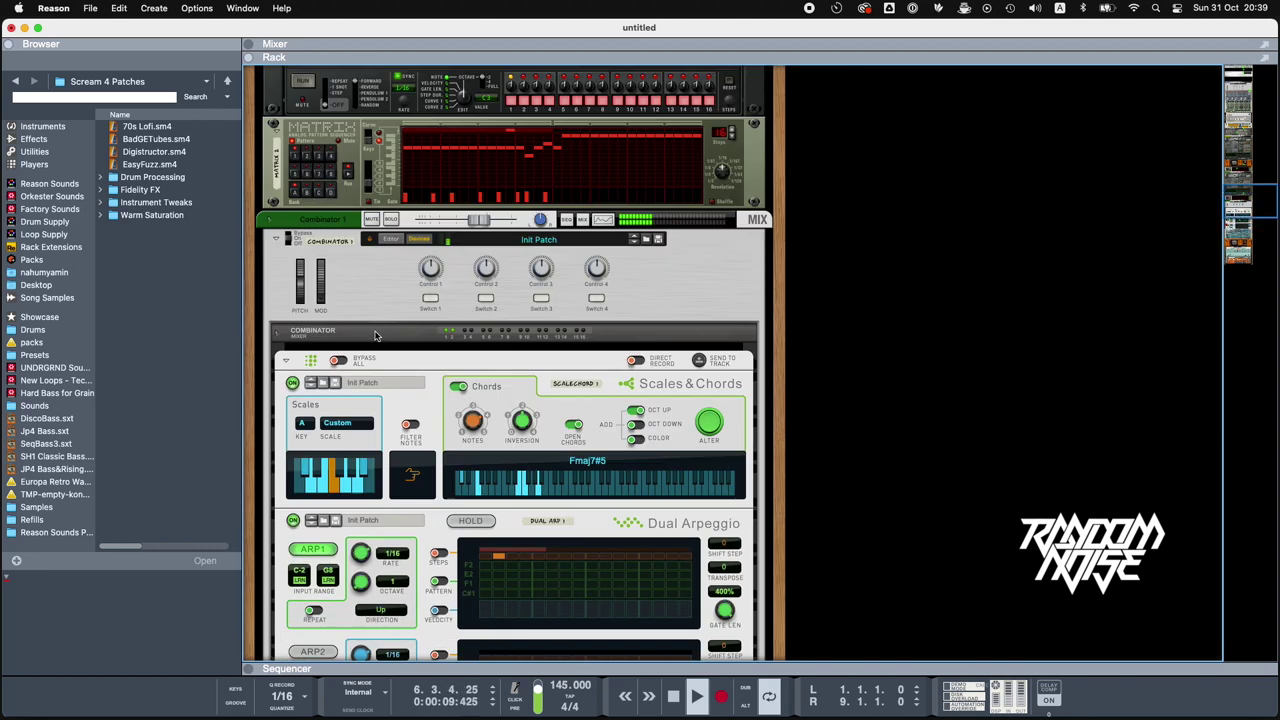
- Lower the Combinator 1 mix channel level to -6.32 dB
click(481, 222)
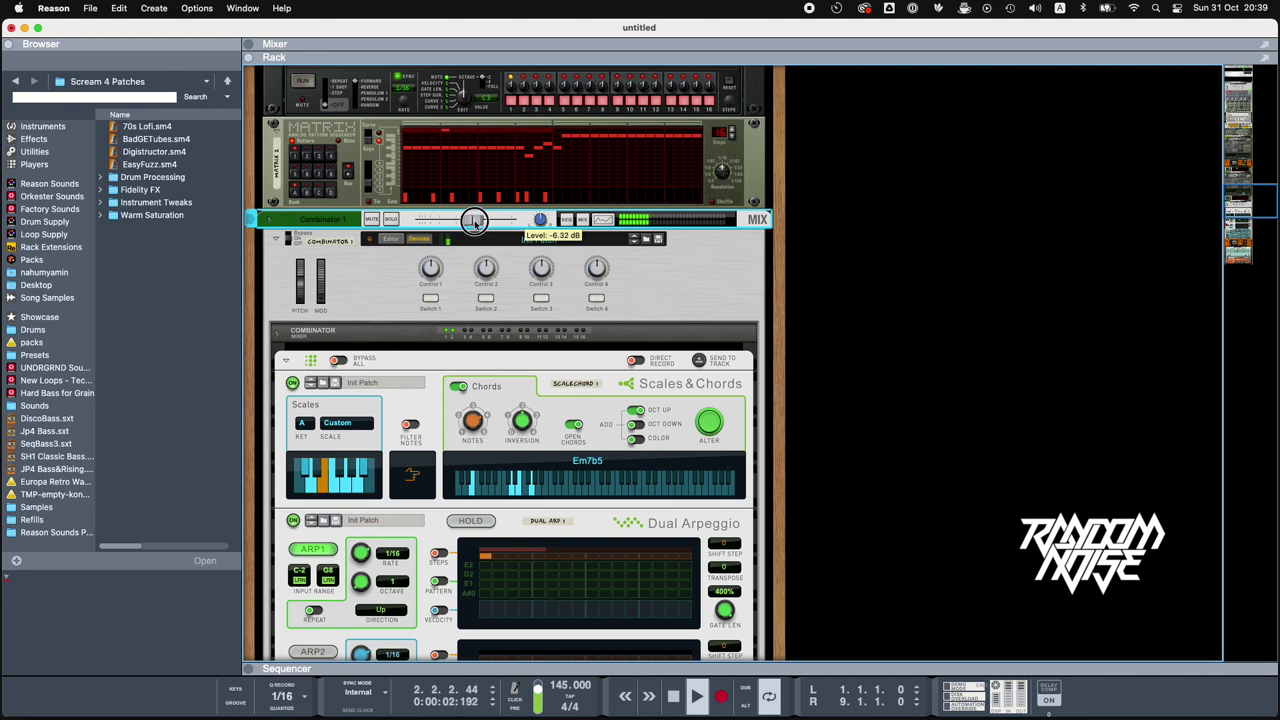
scroll(464, 265, down, 12)
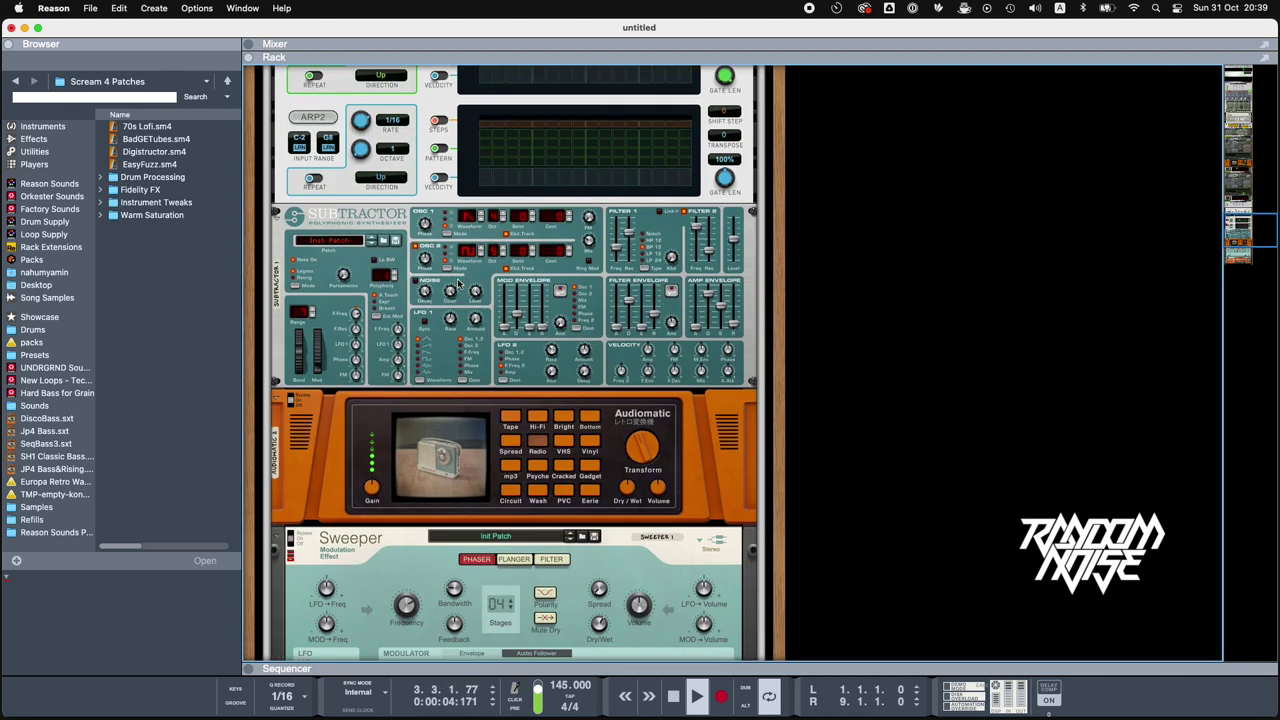
scroll(420, 300, up, 15)
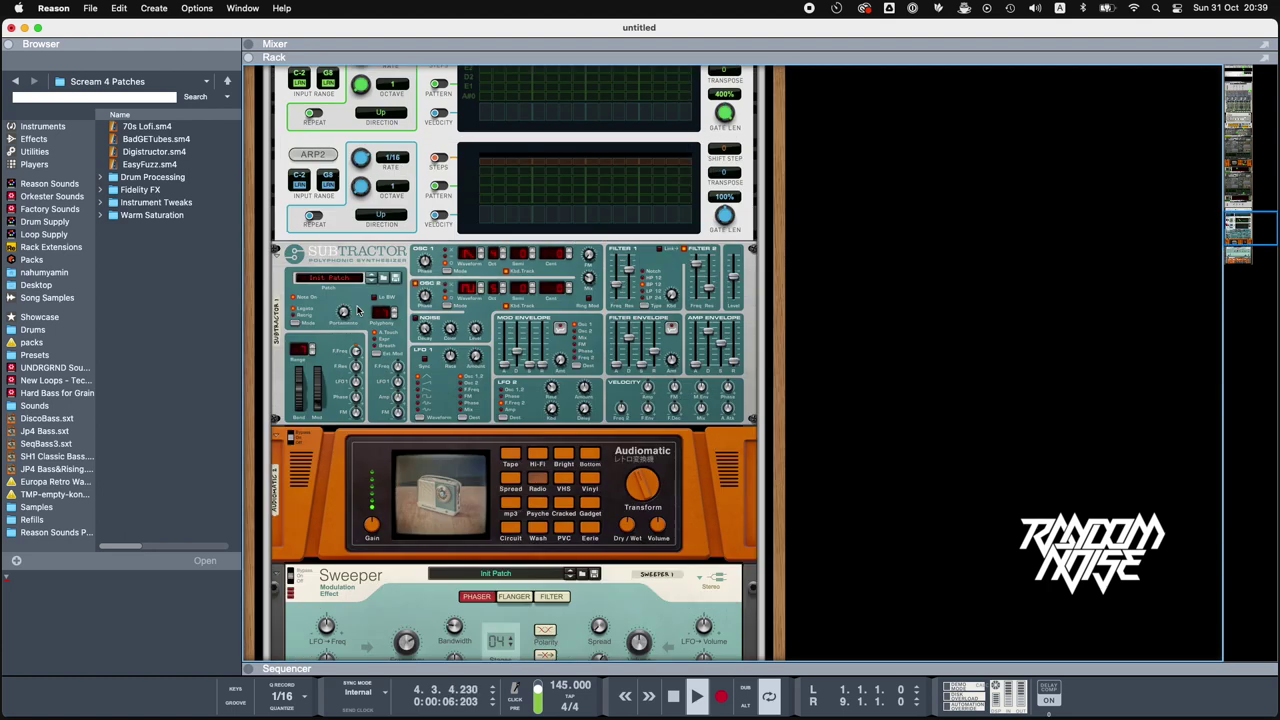
- Unsolo Redrum channel 1, lower mixer channel 1 slightly and set the 7R-909 volume to -5.47 dB
scroll(357, 310, up, 15)
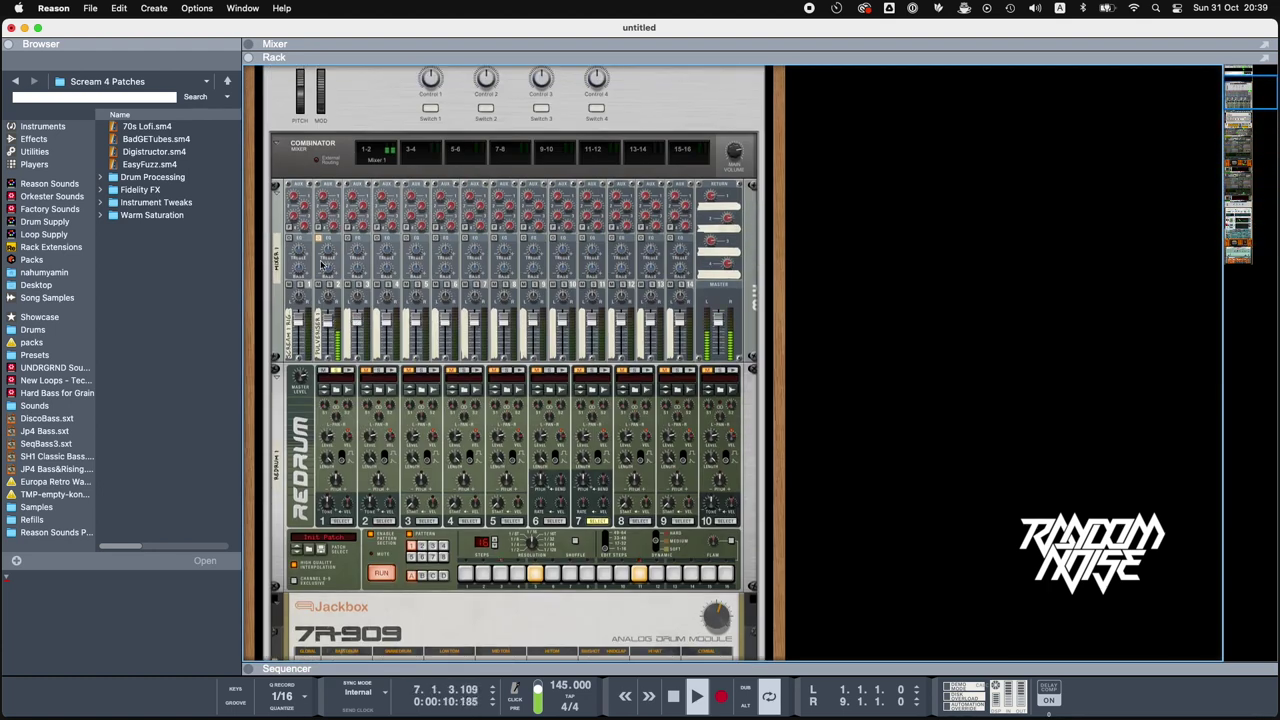
click(339, 375)
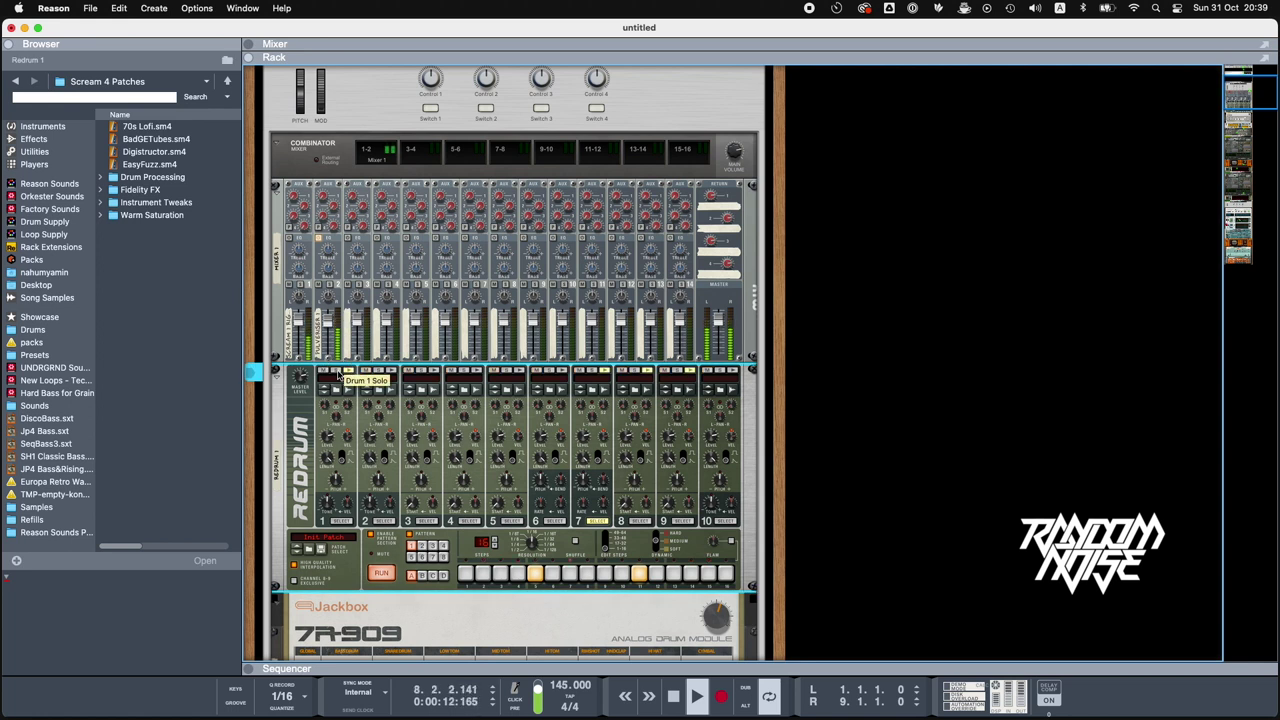
click(297, 318)
drag(297, 318, 297, 322)
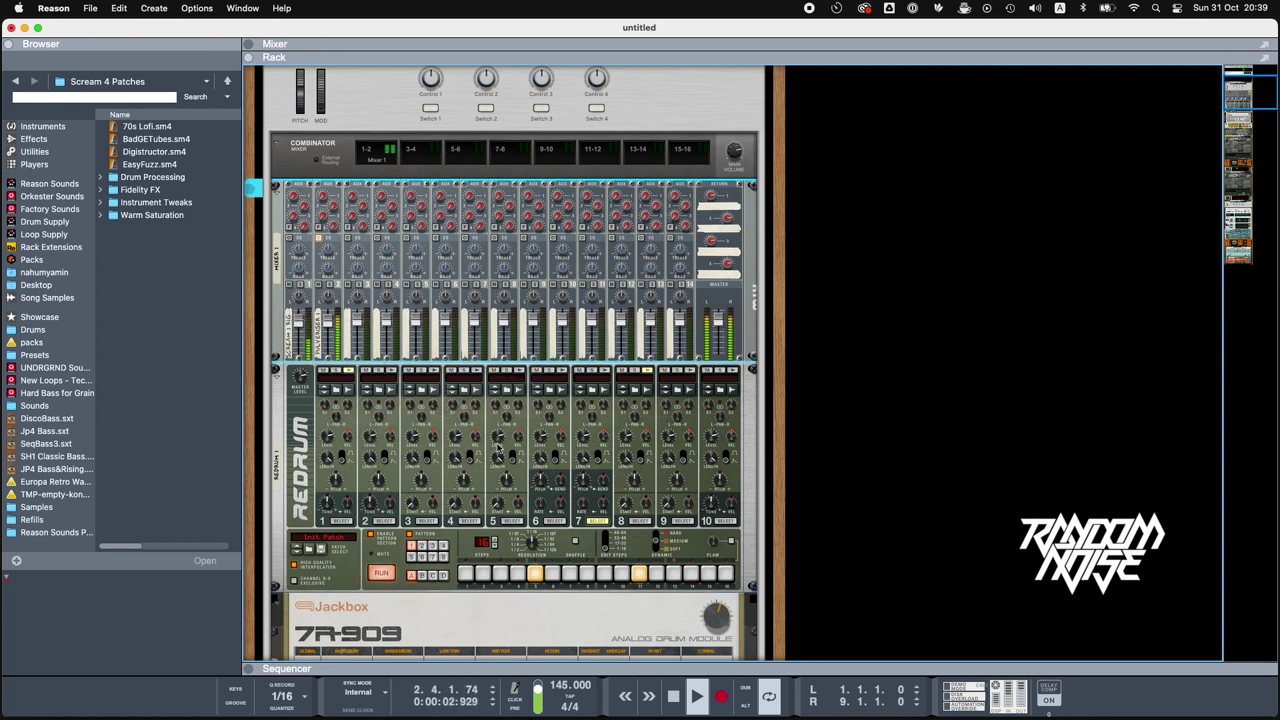
scroll(308, 350, down, 1)
click(735, 354)
scroll(700, 466, down, 5)
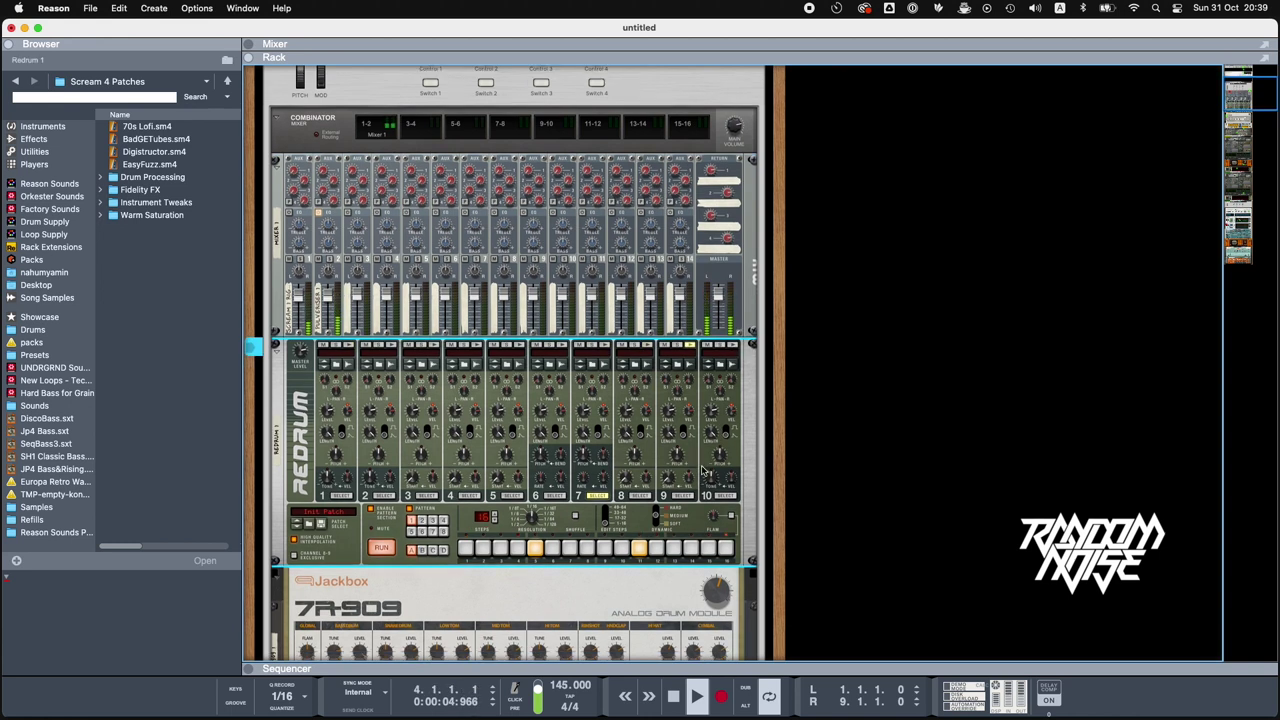
drag(720, 437, 722, 461)
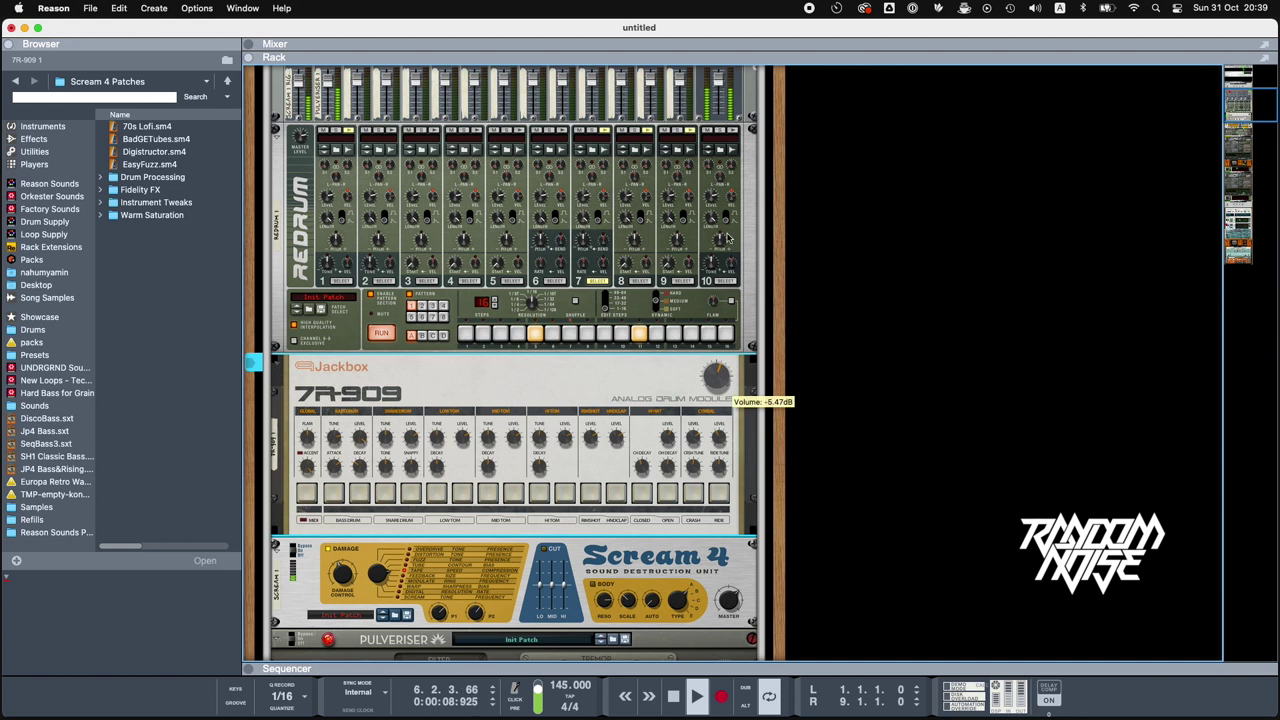
- Program Redrum channel 10 on steps 1, 5, 9 and 13 and set the 7R-909 Ride Cymbal Level to 29.4%
click(748, 128)
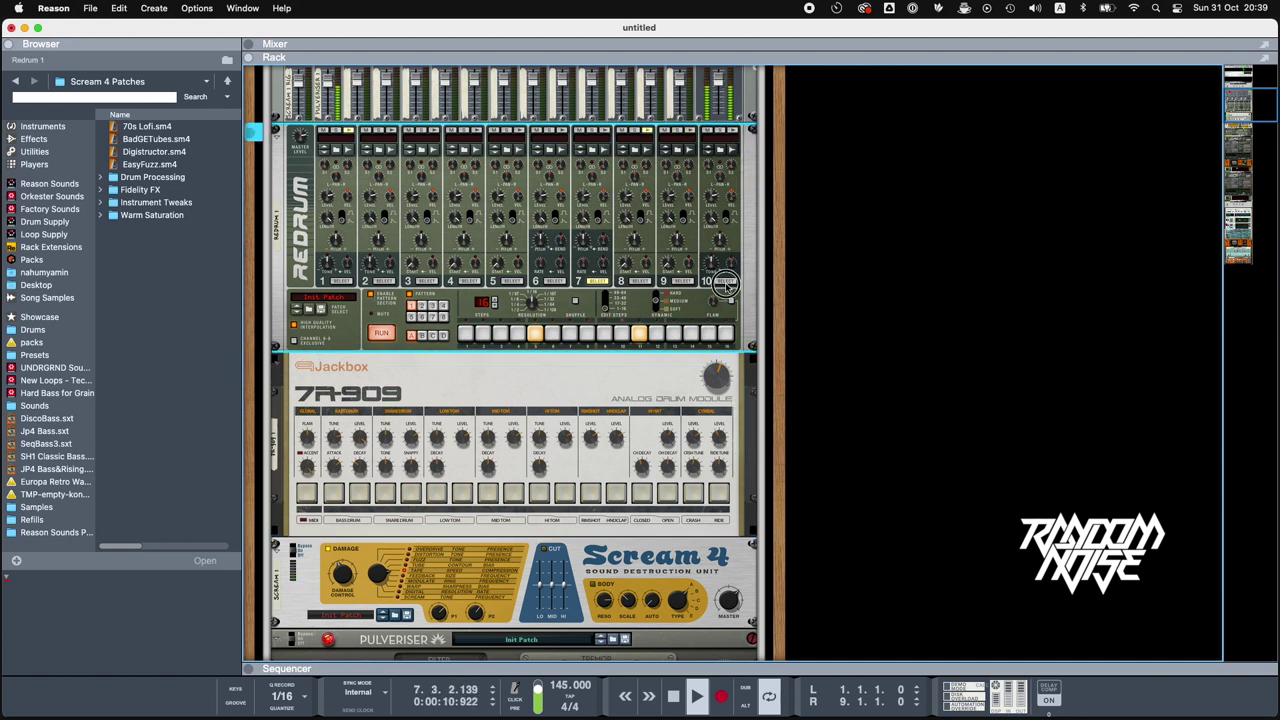
click(467, 336)
click(535, 337)
click(678, 336)
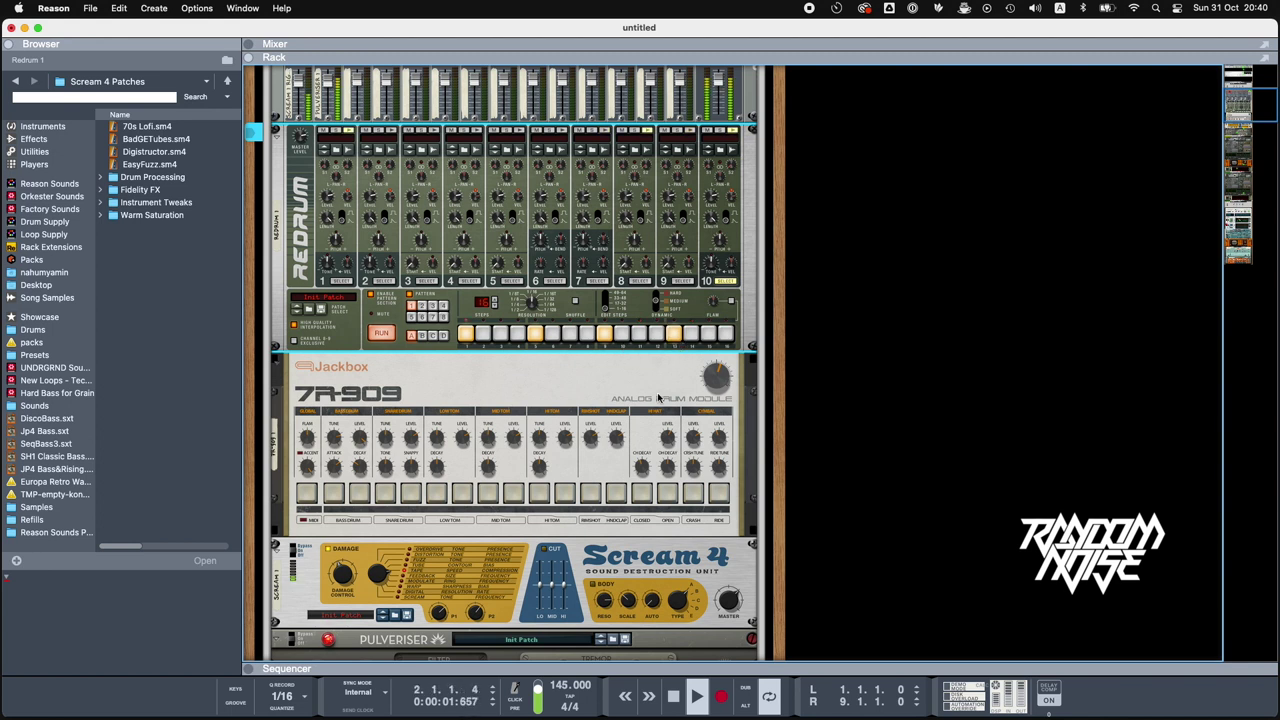
click(718, 447)
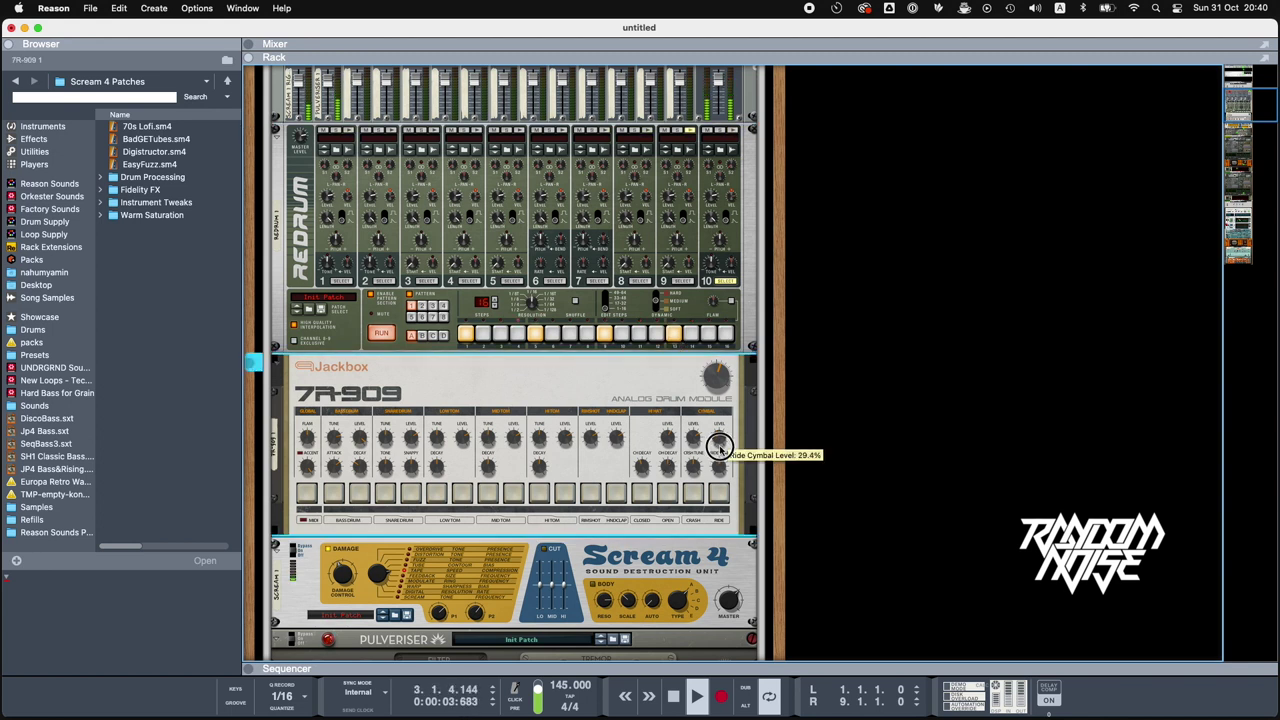
- Search the instruments for "ab" and add an ABL3 Computer Bassline at the end of the rack
scroll(567, 457, down, 15)
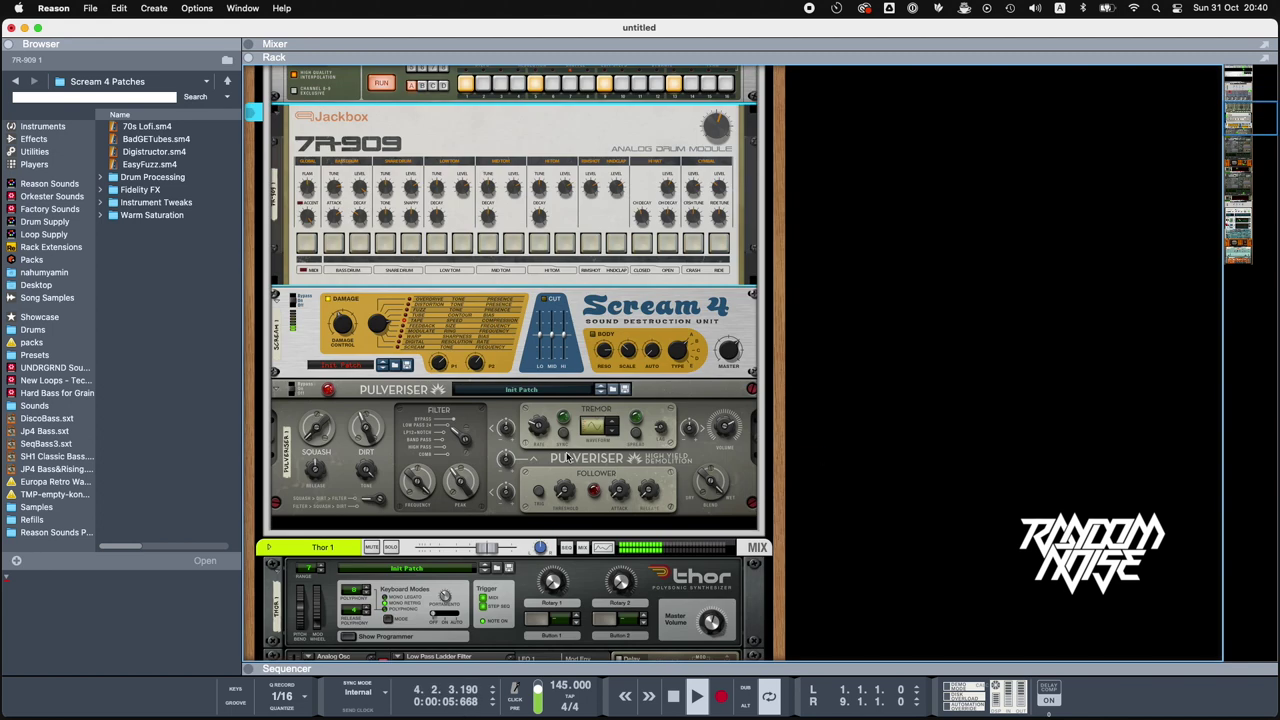
scroll(567, 457, down, 5)
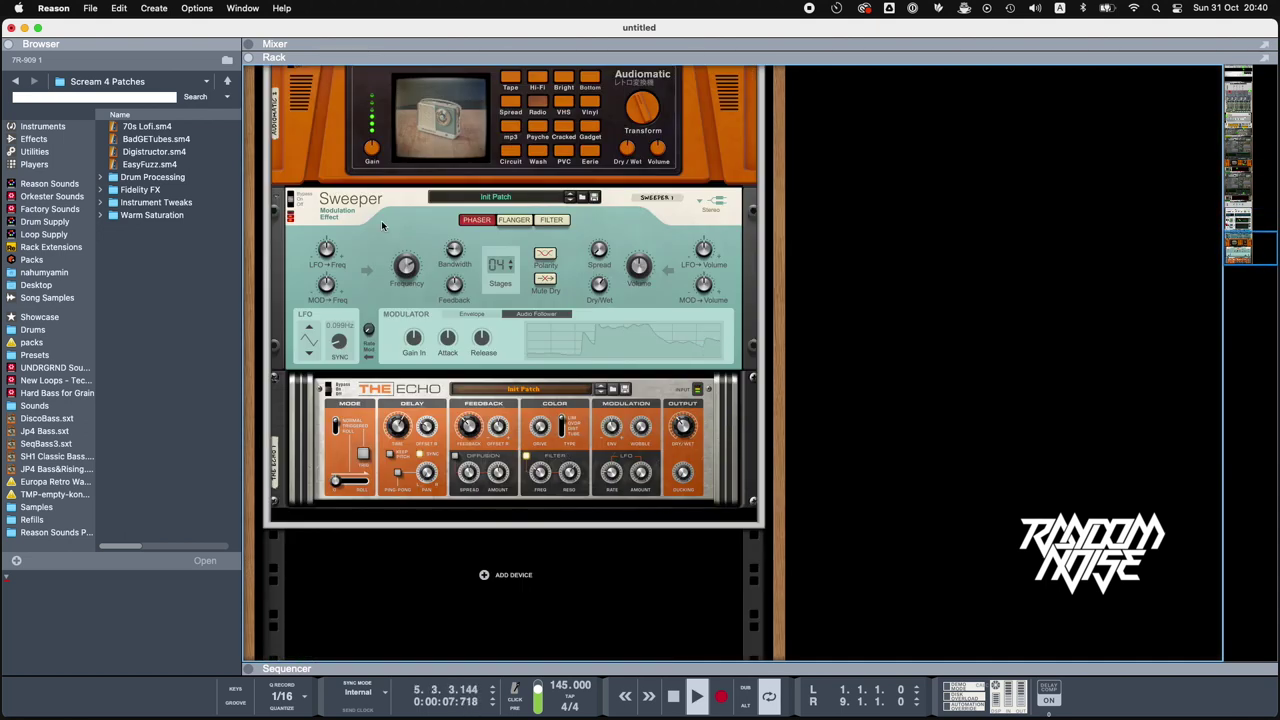
click(42, 126)
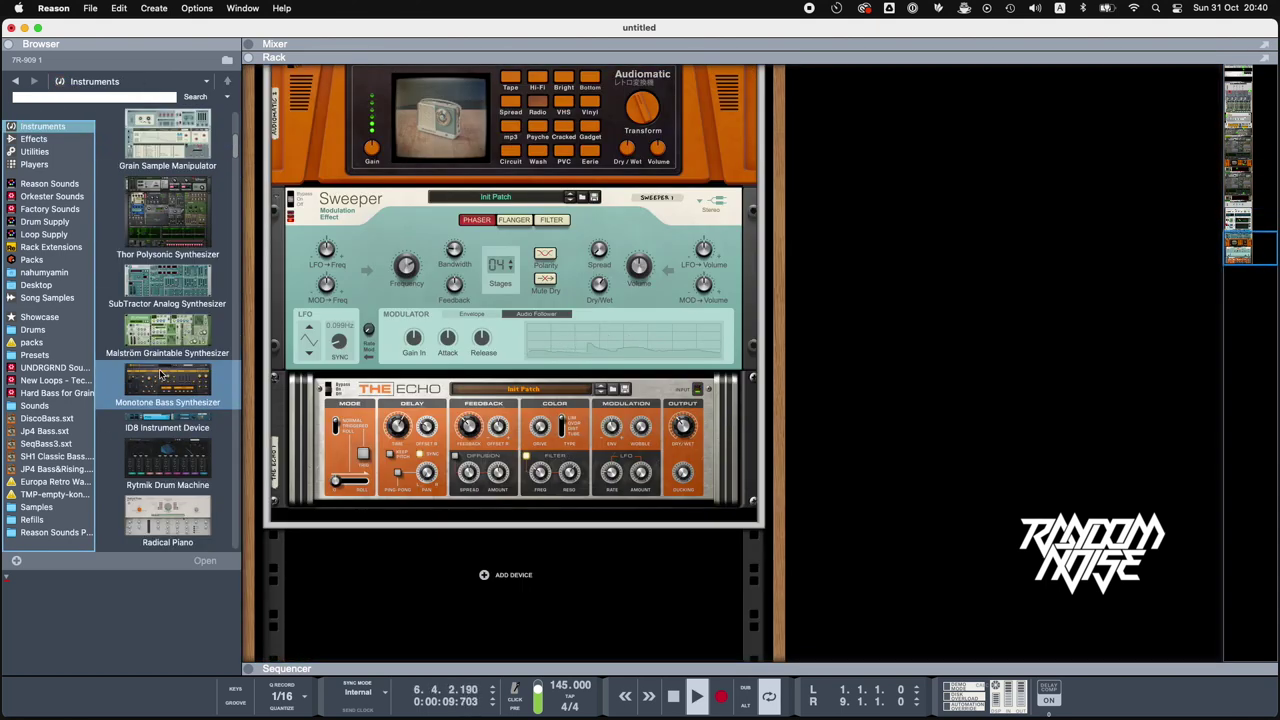
click(105, 97)
text(a)
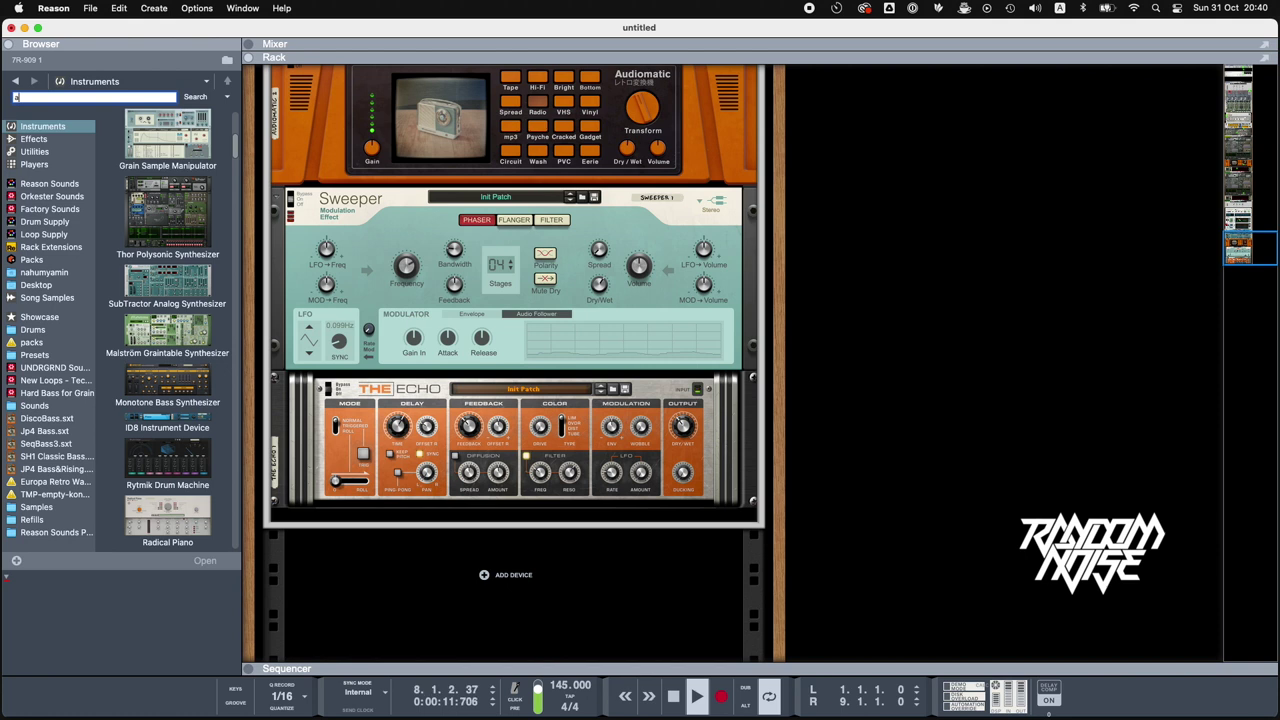
text(b)
click(152, 206)
drag(152, 206, 414, 554)
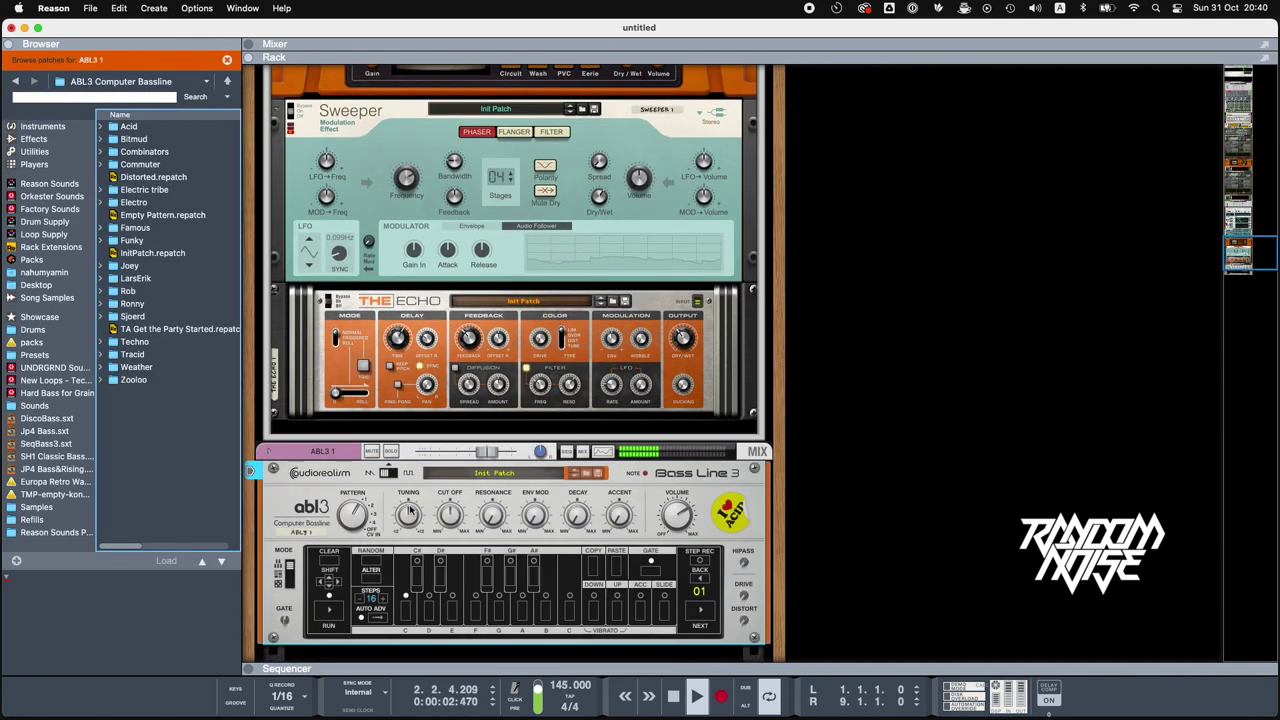
- Solo the ABL3 1 mix channel and set the pattern's note to A
click(391, 451)
scroll(500, 450, down, 1)
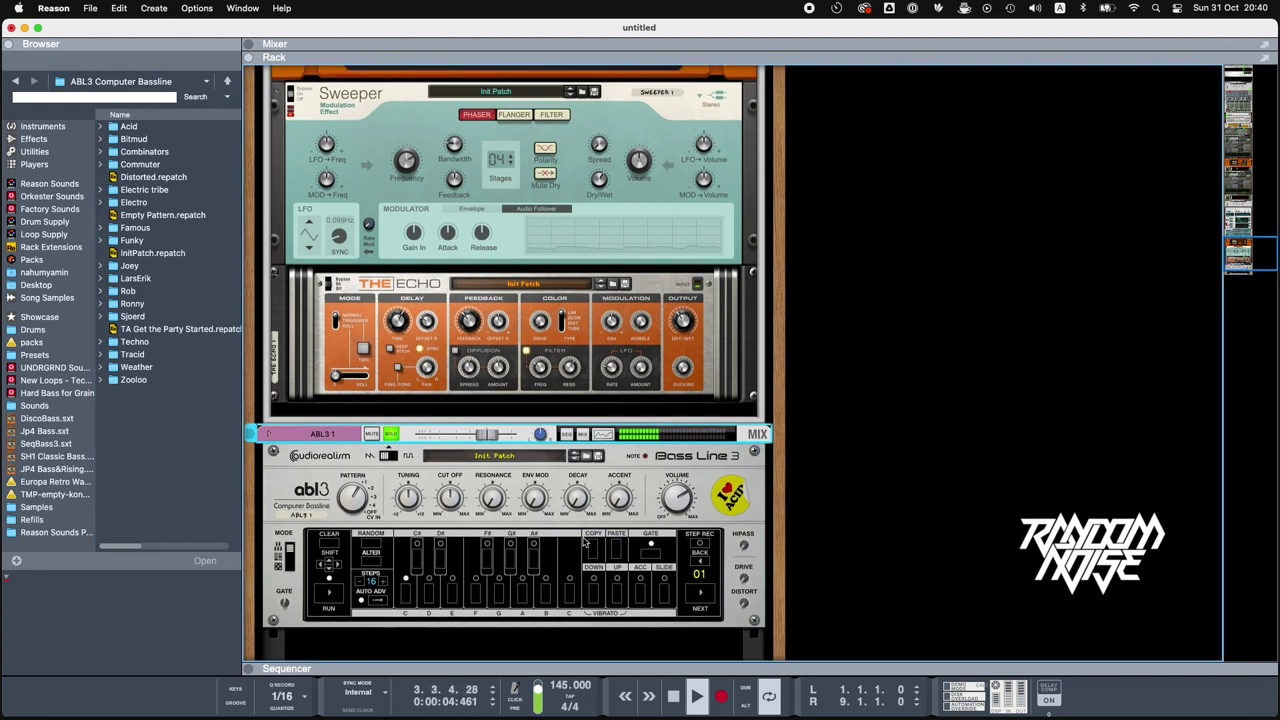
scroll(379, 541, down, 2)
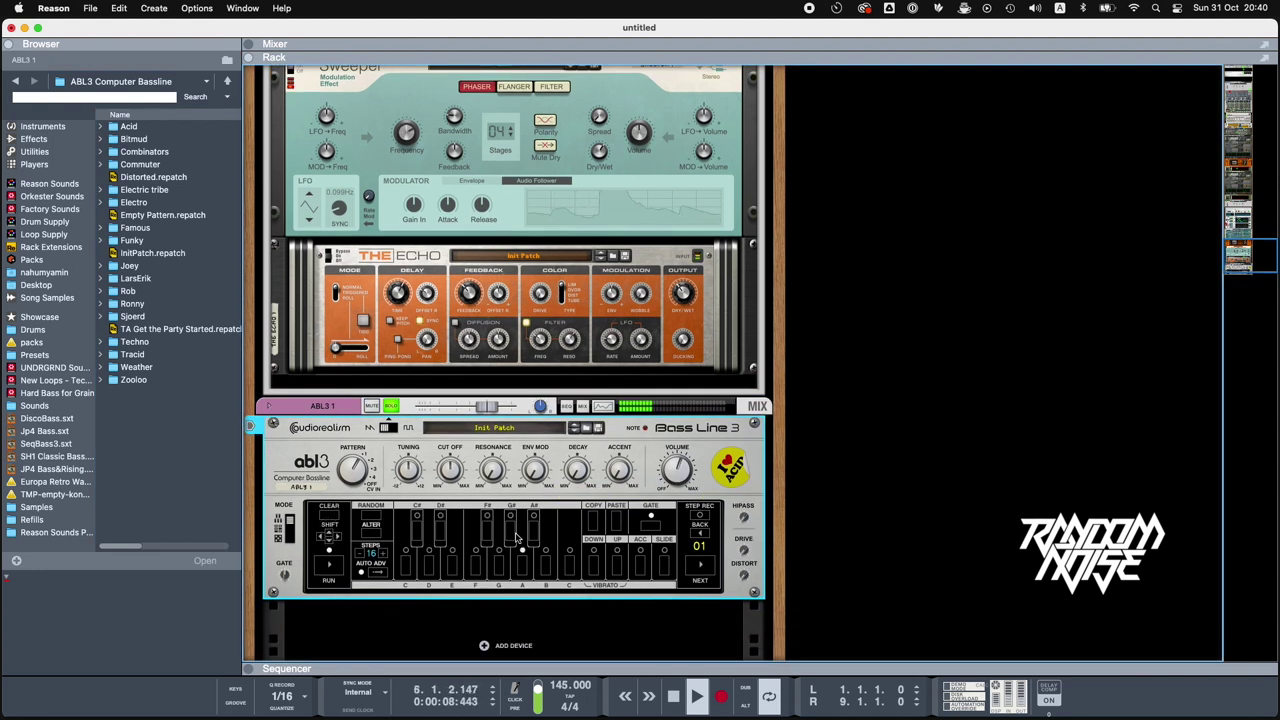
scroll(517, 538, down, 4)
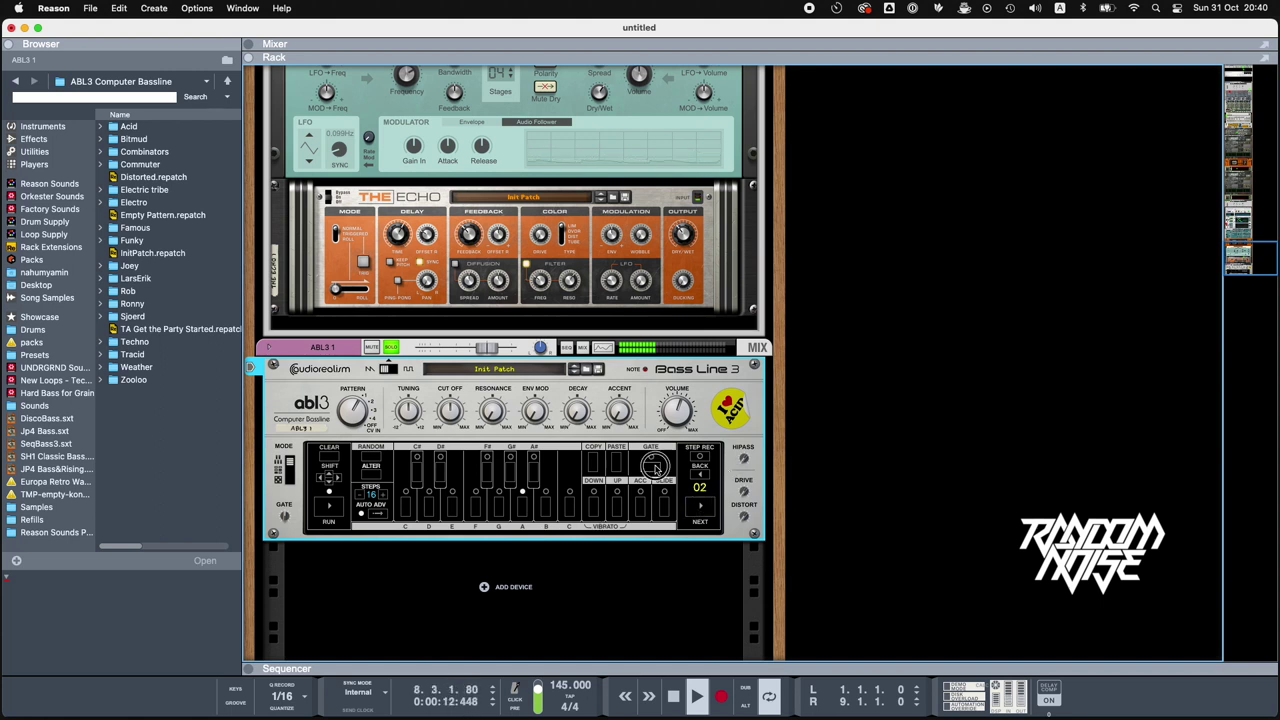
- Go through the ABL3 pattern from step 2 to step 16, toggling the gate on individual steps to shape the bass rhythm
click(656, 469)
click(700, 508)
click(652, 469)
click(698, 510)
click(658, 468)
click(707, 513)
click(704, 514)
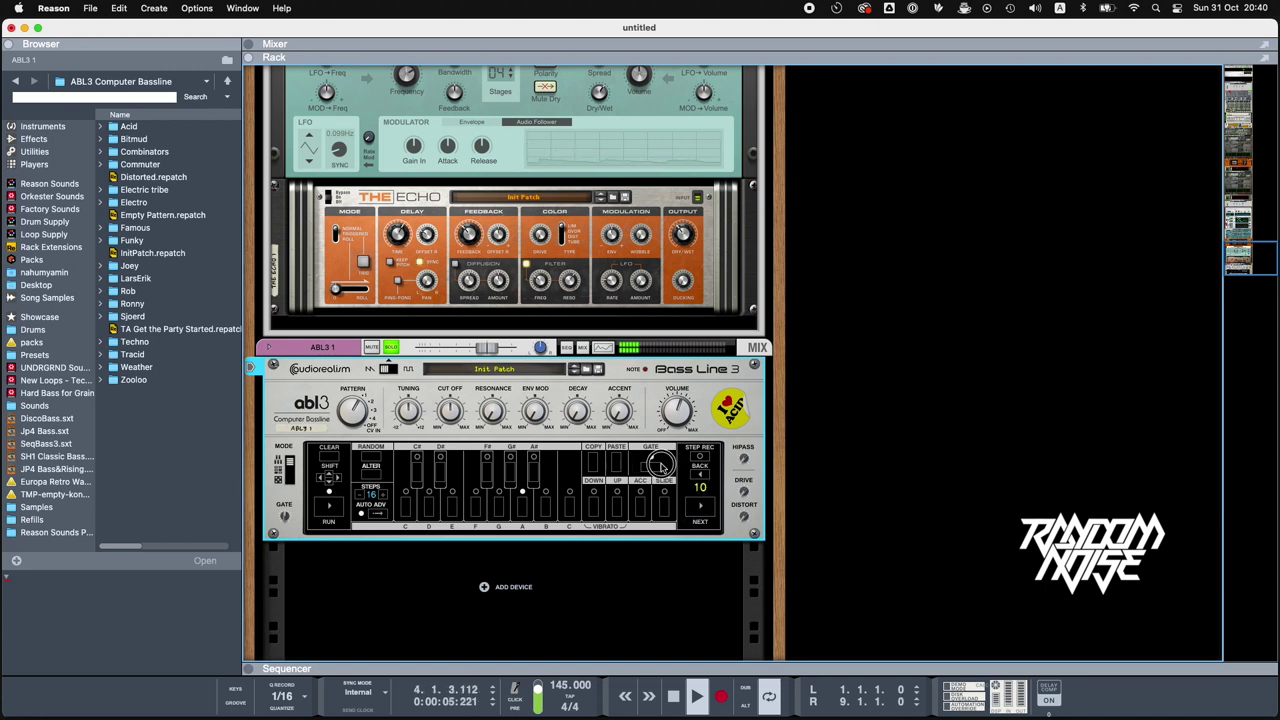
click(699, 508)
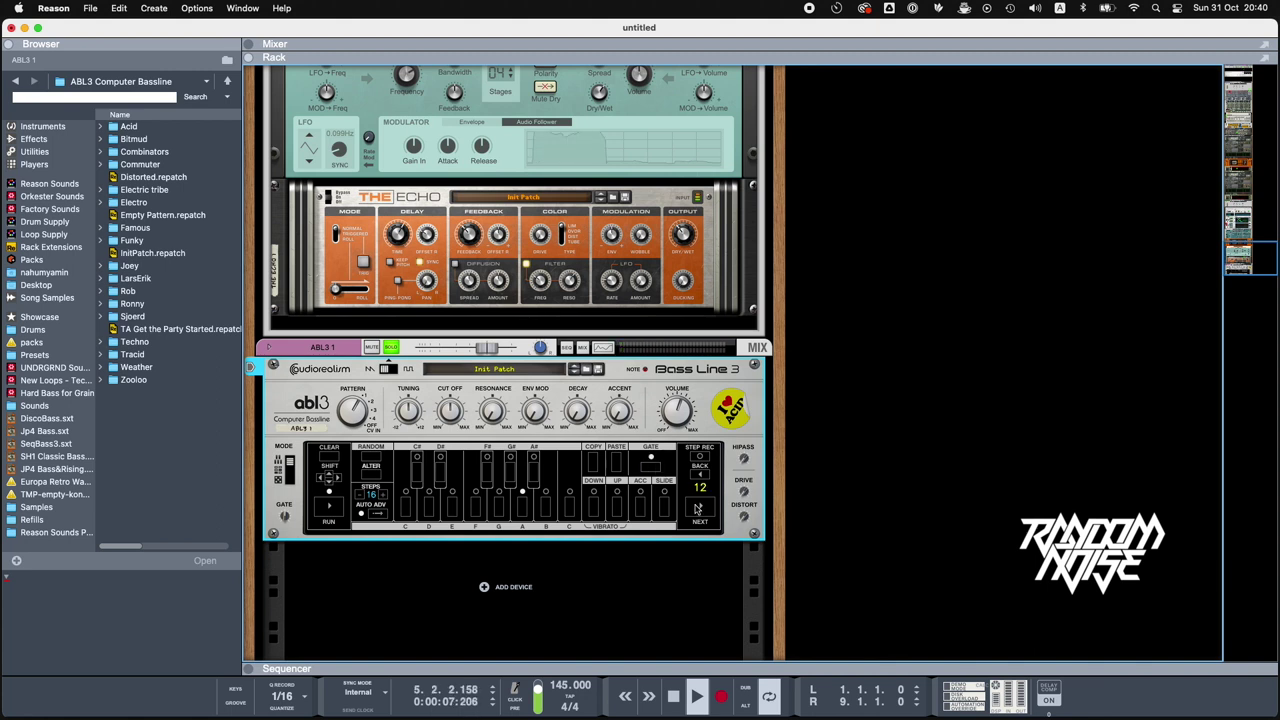
click(700, 510)
click(705, 510)
click(705, 510)
click(705, 510)
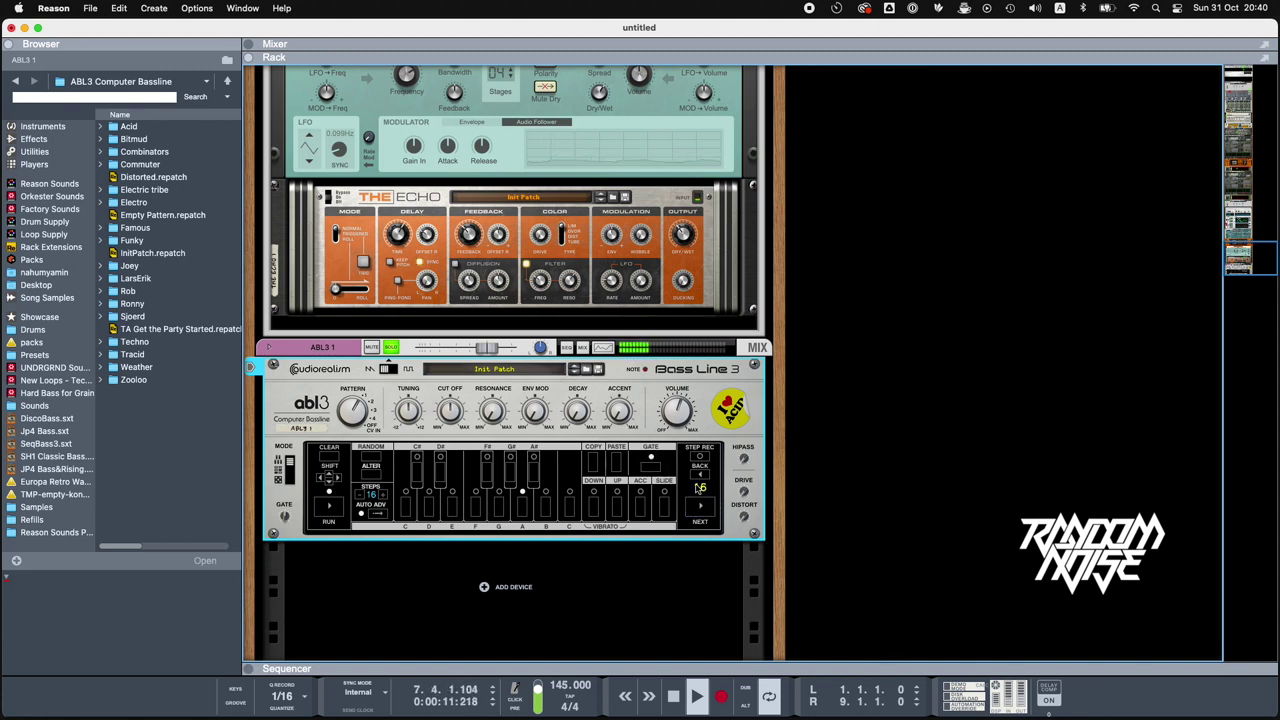
- Add octave up, accent and slide to ABL3 pattern steps 12 and 15 and raise the Accent amount
click(701, 480)
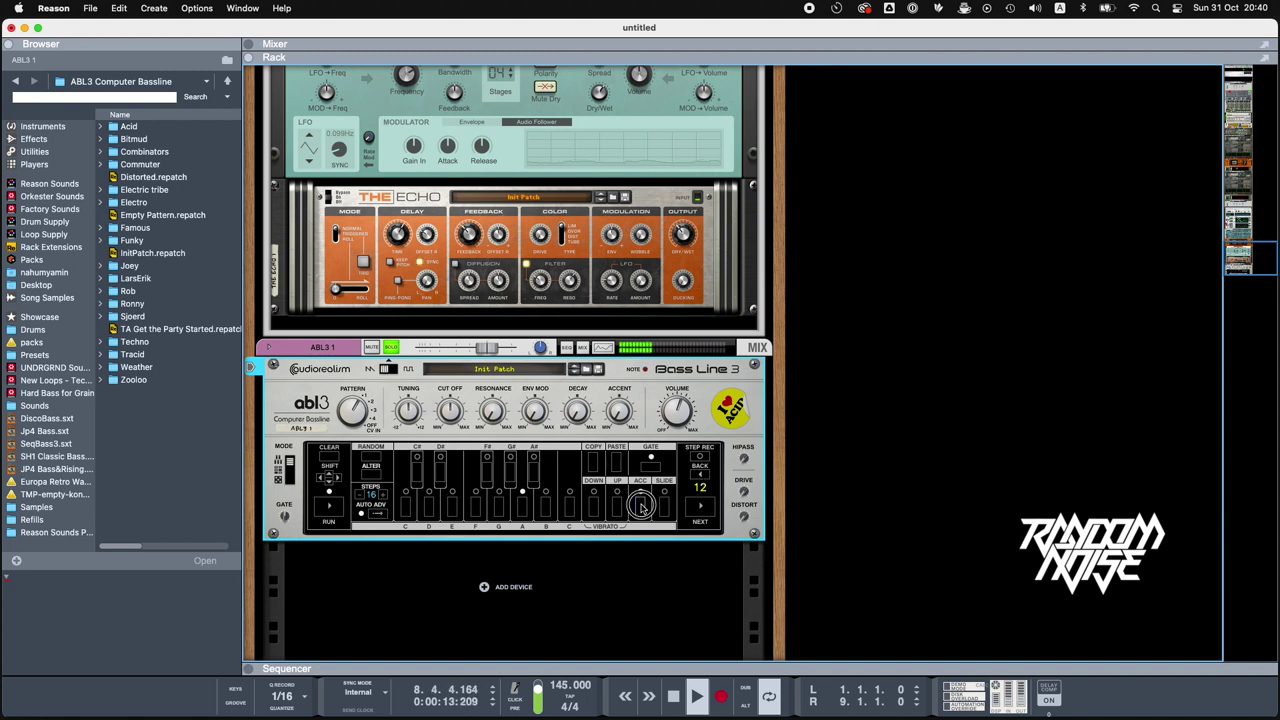
drag(620, 410, 618, 323)
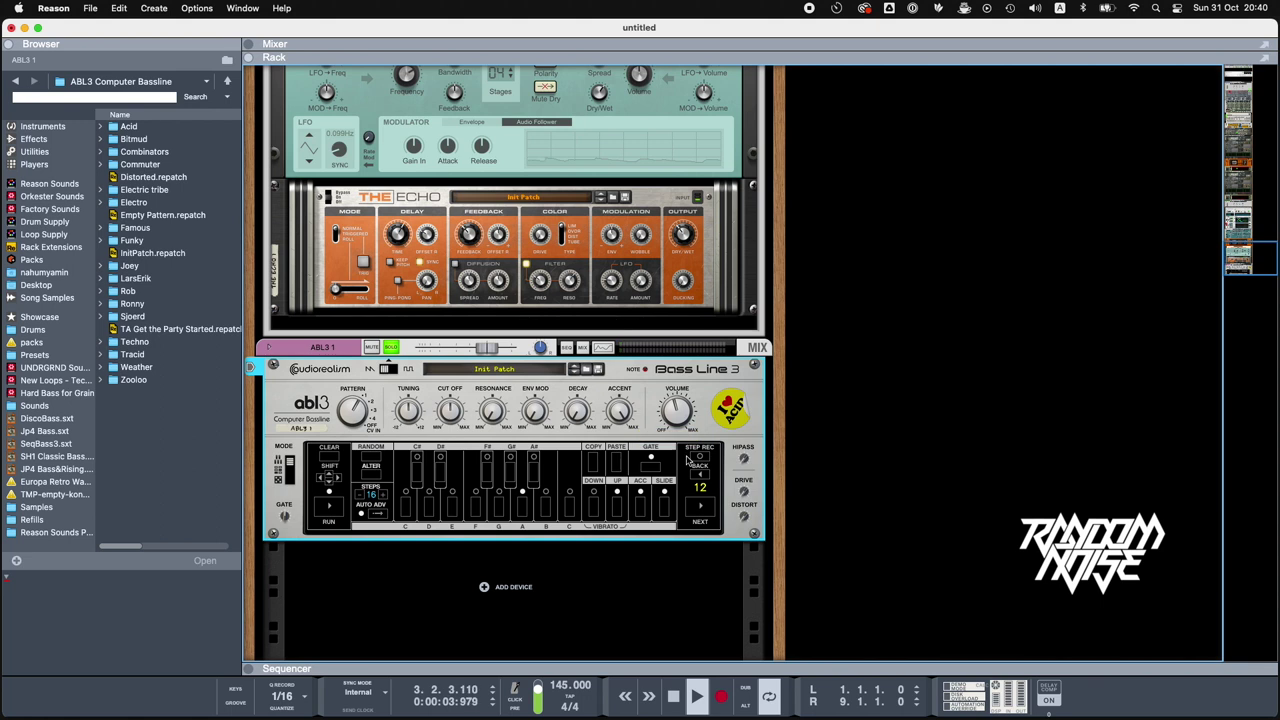
click(704, 508)
click(641, 510)
click(618, 508)
- Lower the ABL3 Cut Off, set Decay to 100% and unsolo the ABL3 1 mix channel
drag(451, 411, 473, 429)
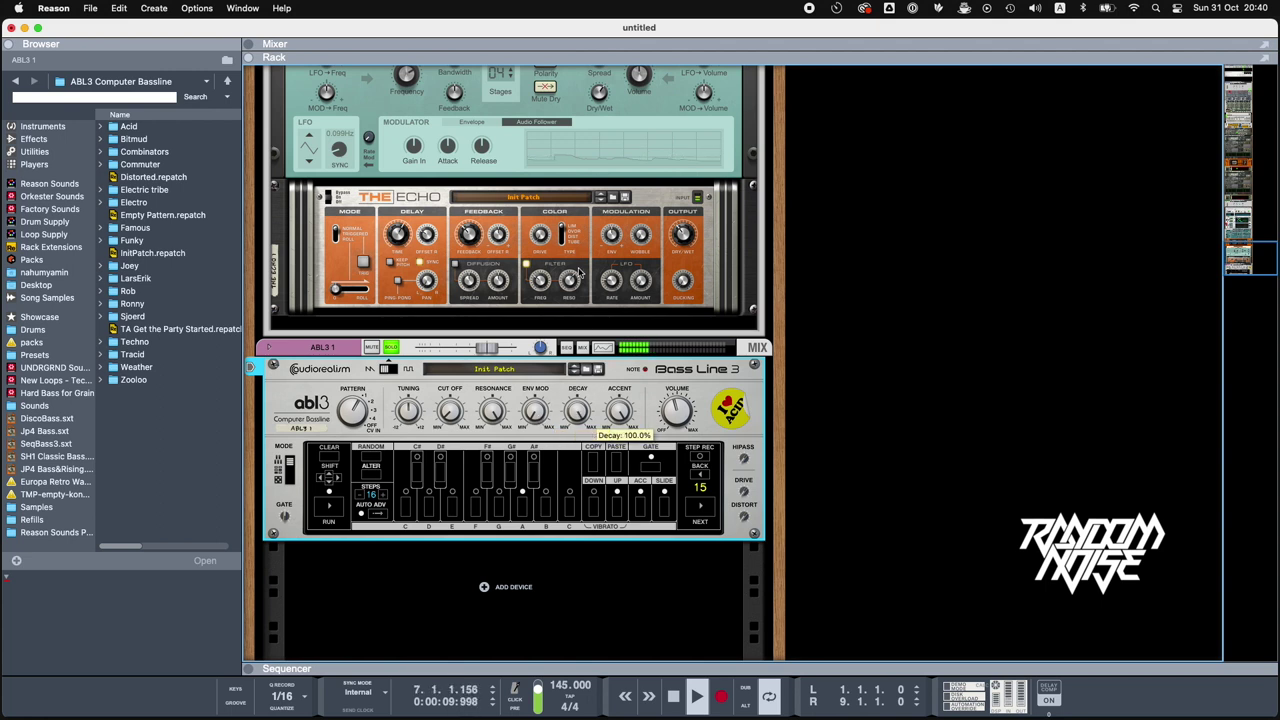
drag(456, 414, 455, 402)
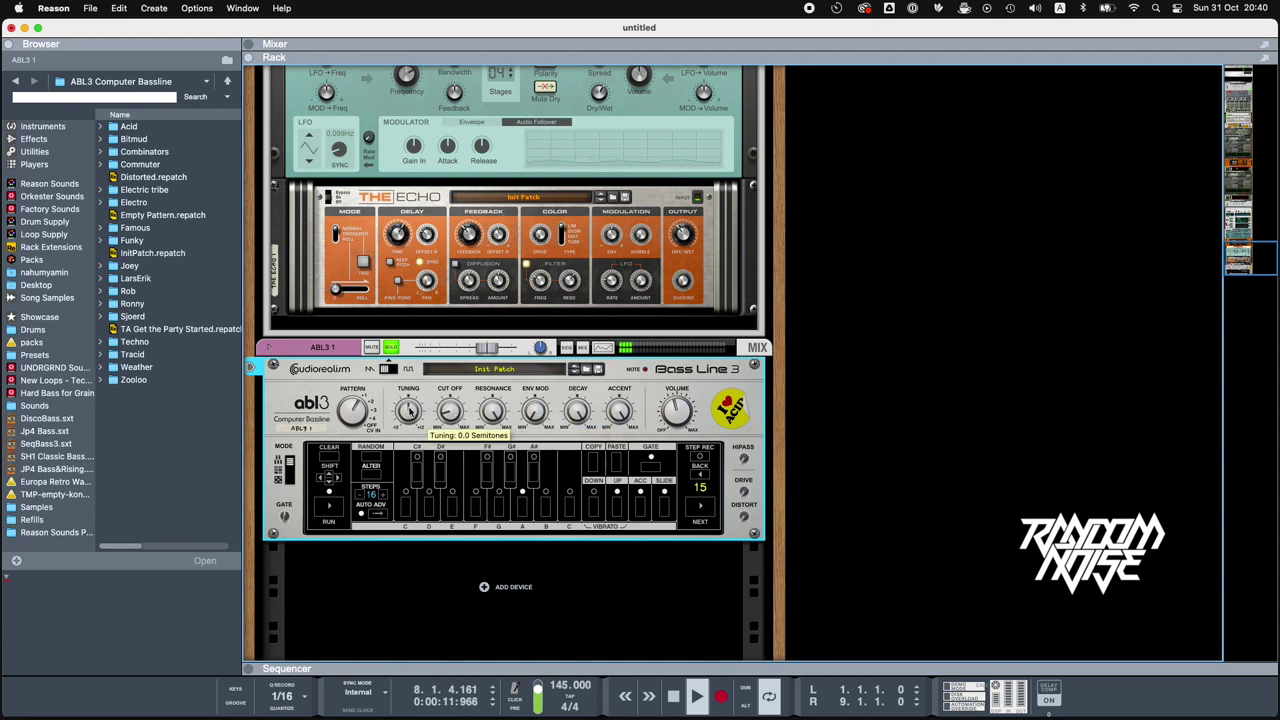
click(391, 347)
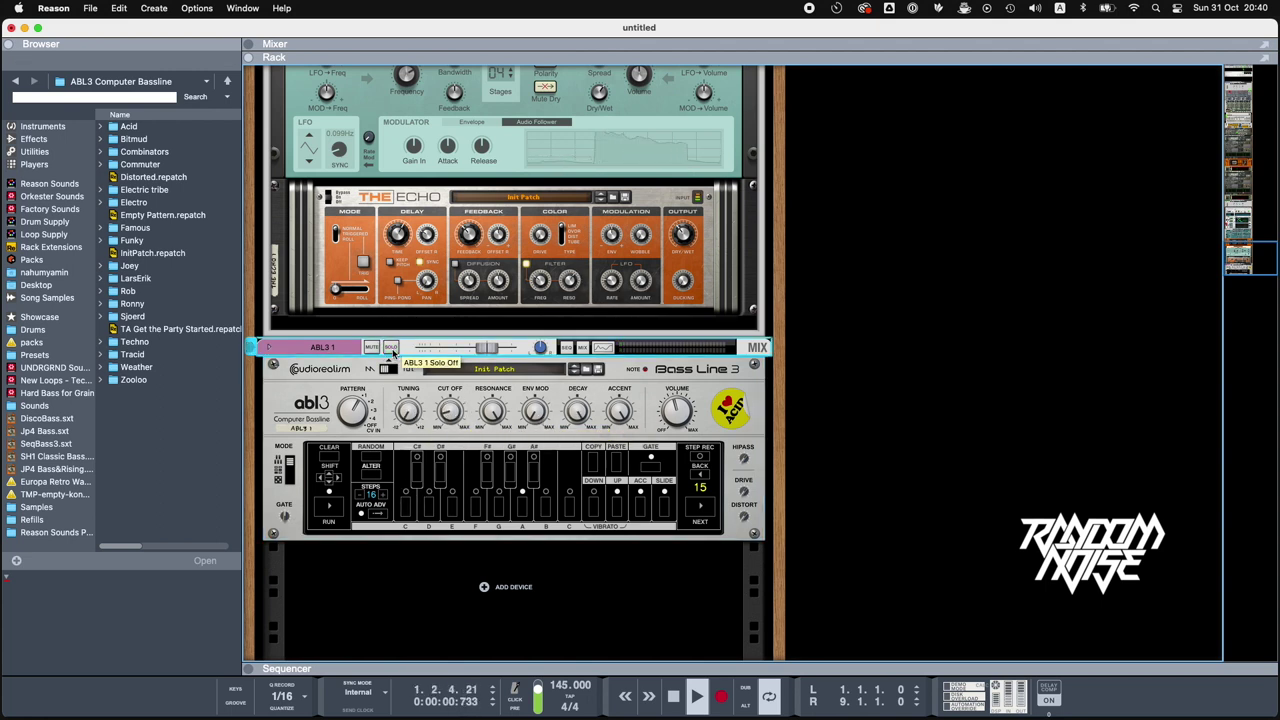
drag(450, 420, 450, 406)
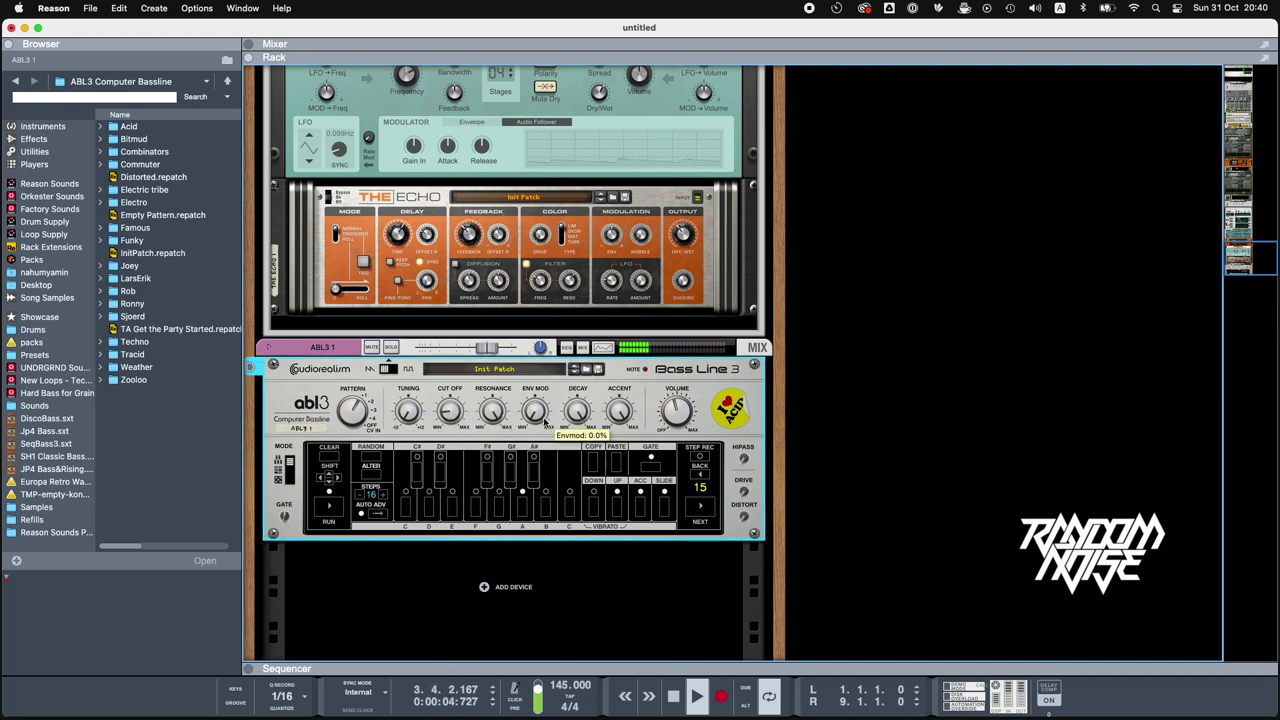
mouse_move(464, 412)
mouse_down()
mouse_move(457, 383)
mouse_move(457, 414)
mouse_up()
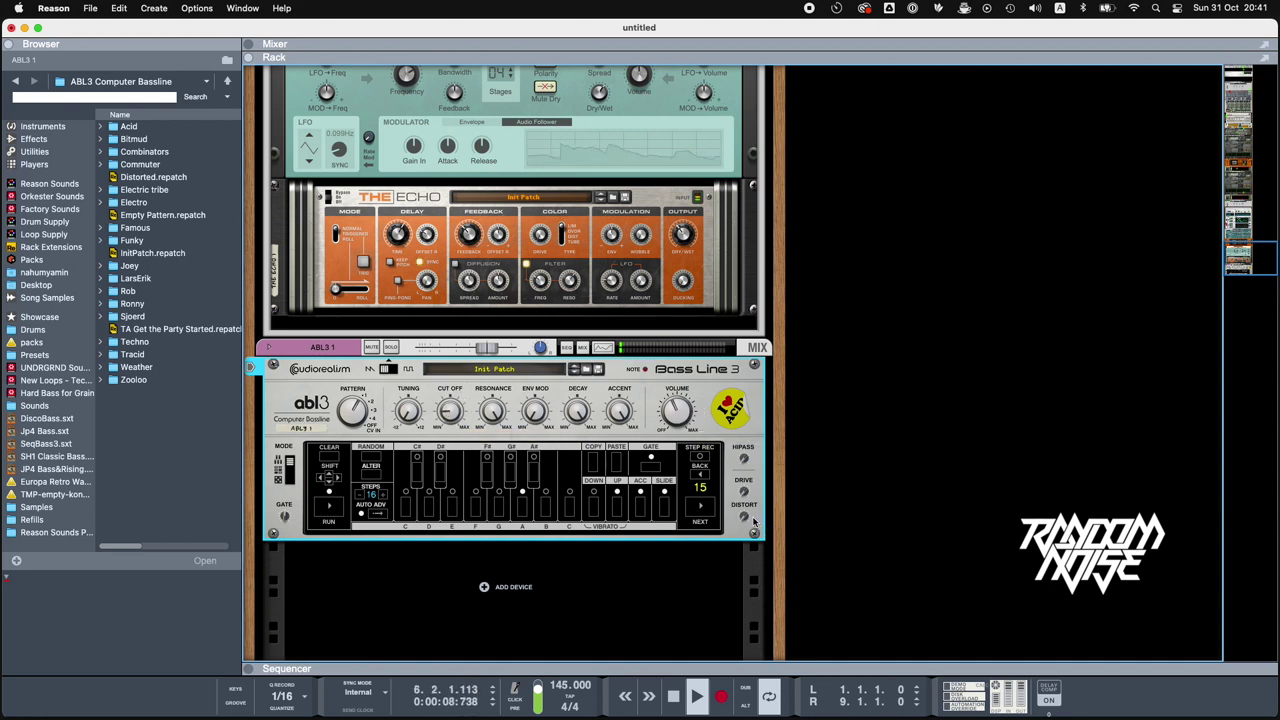
- Set the ABL3 Drive to 25% and raise its Cut Off
drag(743, 492, 744, 446)
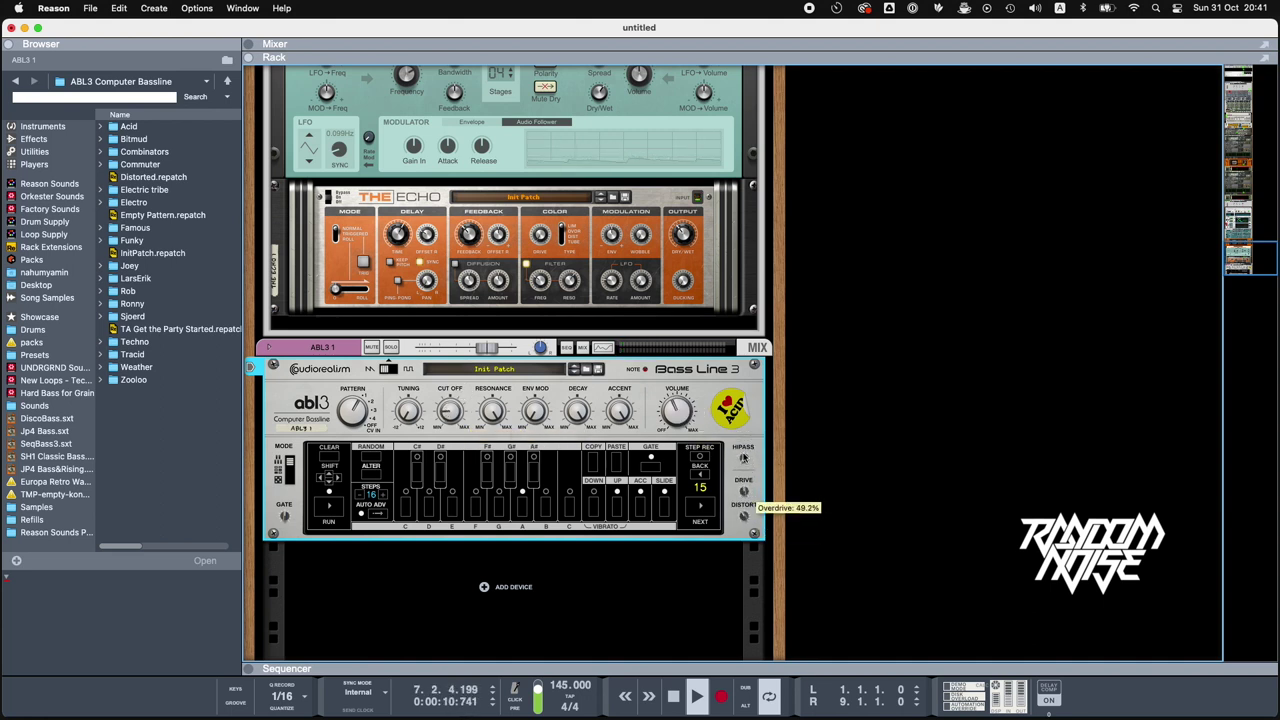
mouse_move(746, 490)
mouse_down()
mouse_move(748, 529)
mouse_move(748, 449)
mouse_move(748, 478)
mouse_up()
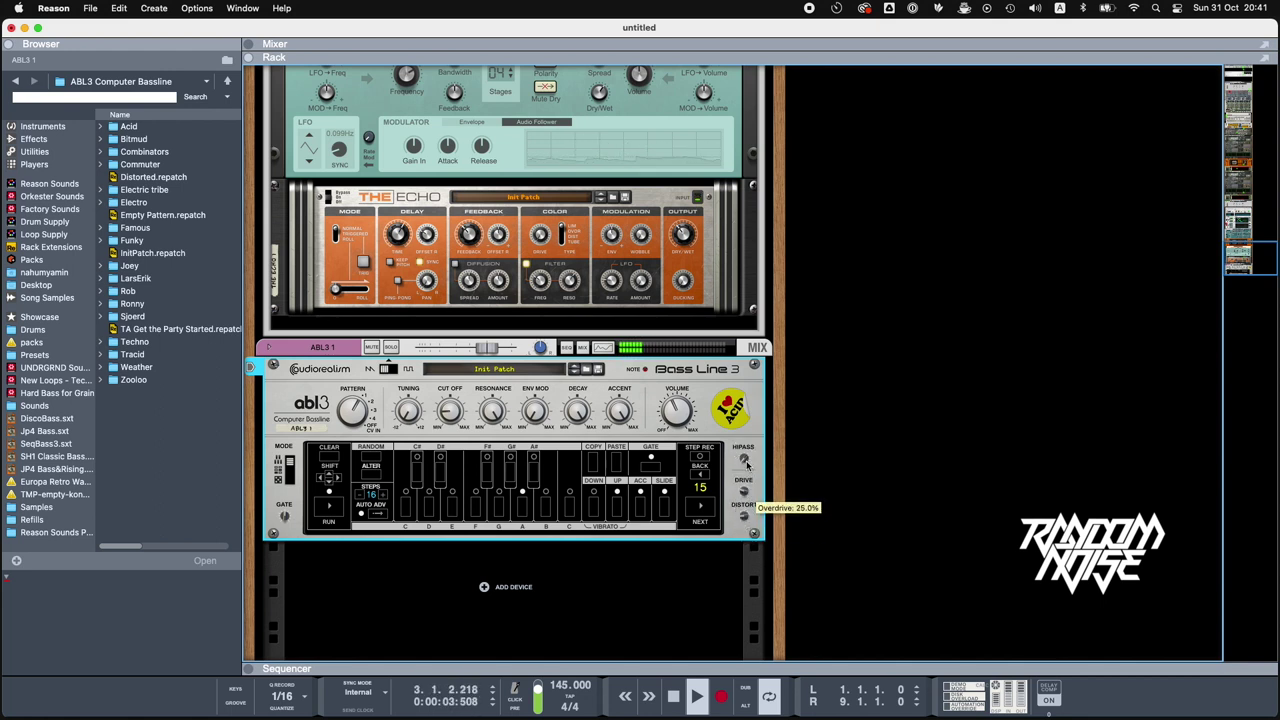
drag(744, 412, 745, 414)
drag(448, 411, 447, 374)
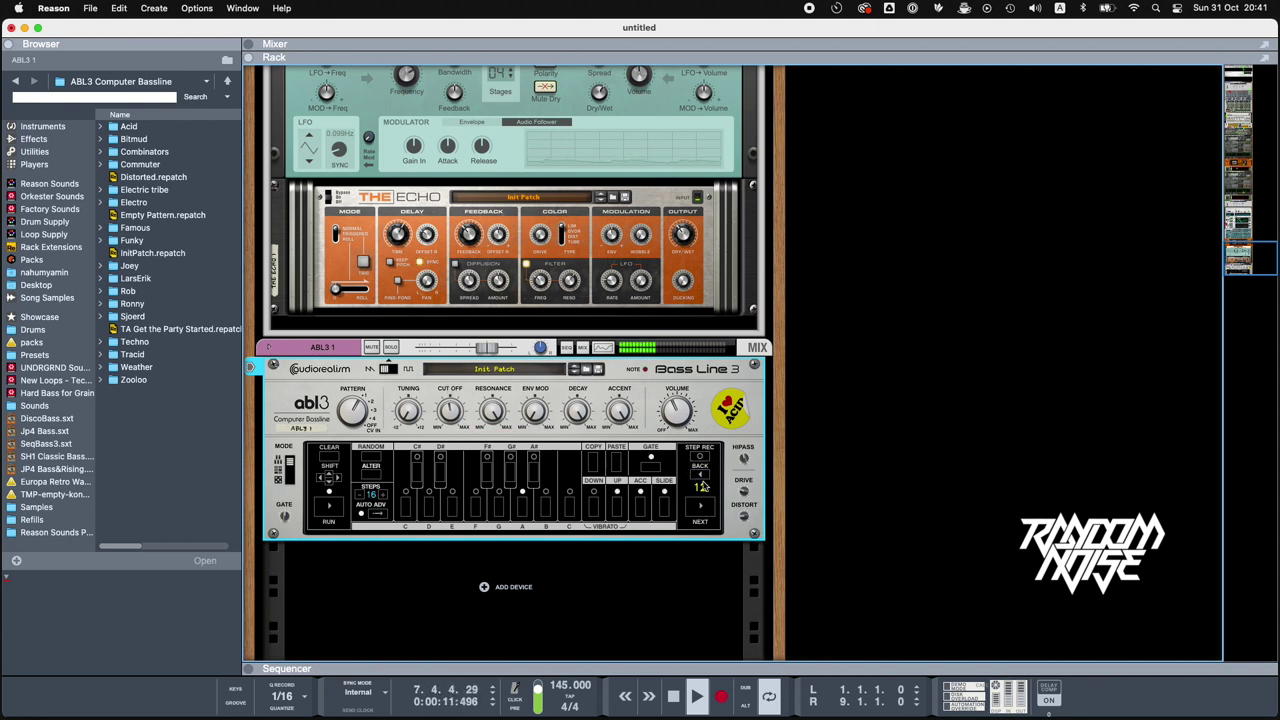
- Turn on the gate for step 10 of the ABL3 pattern and leave slide as its only modifier
click(652, 467)
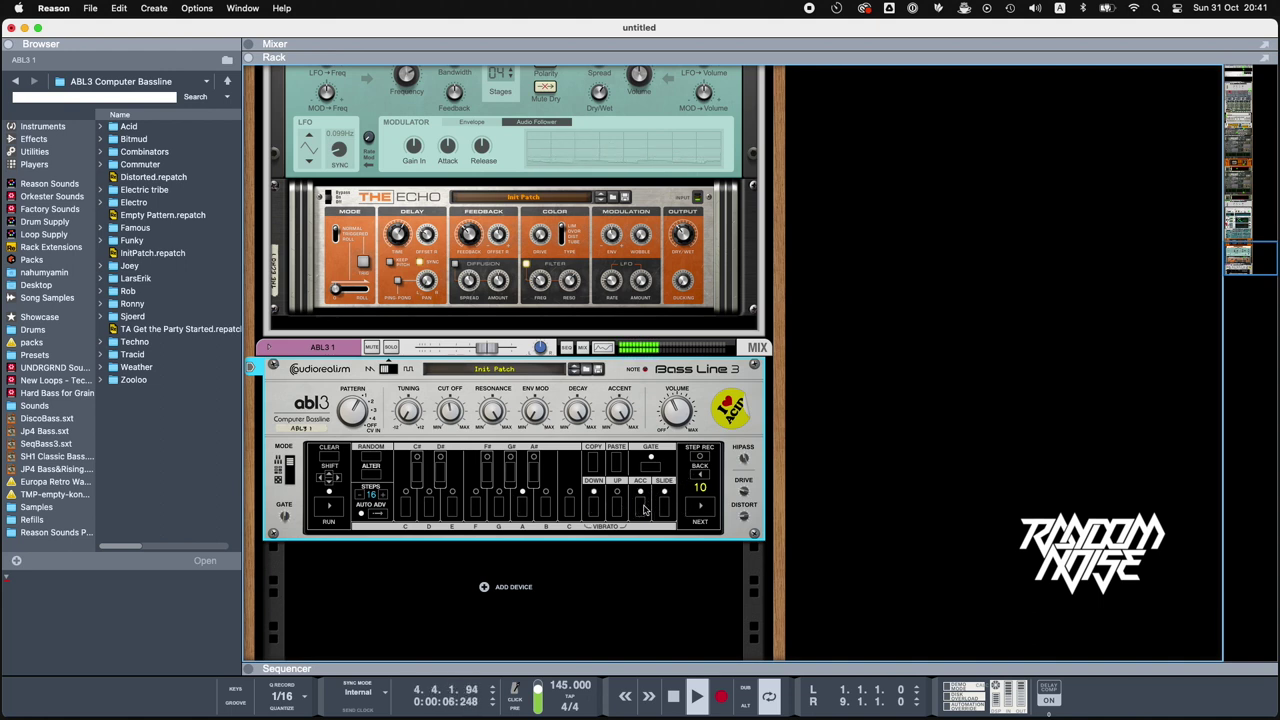
click(621, 507)
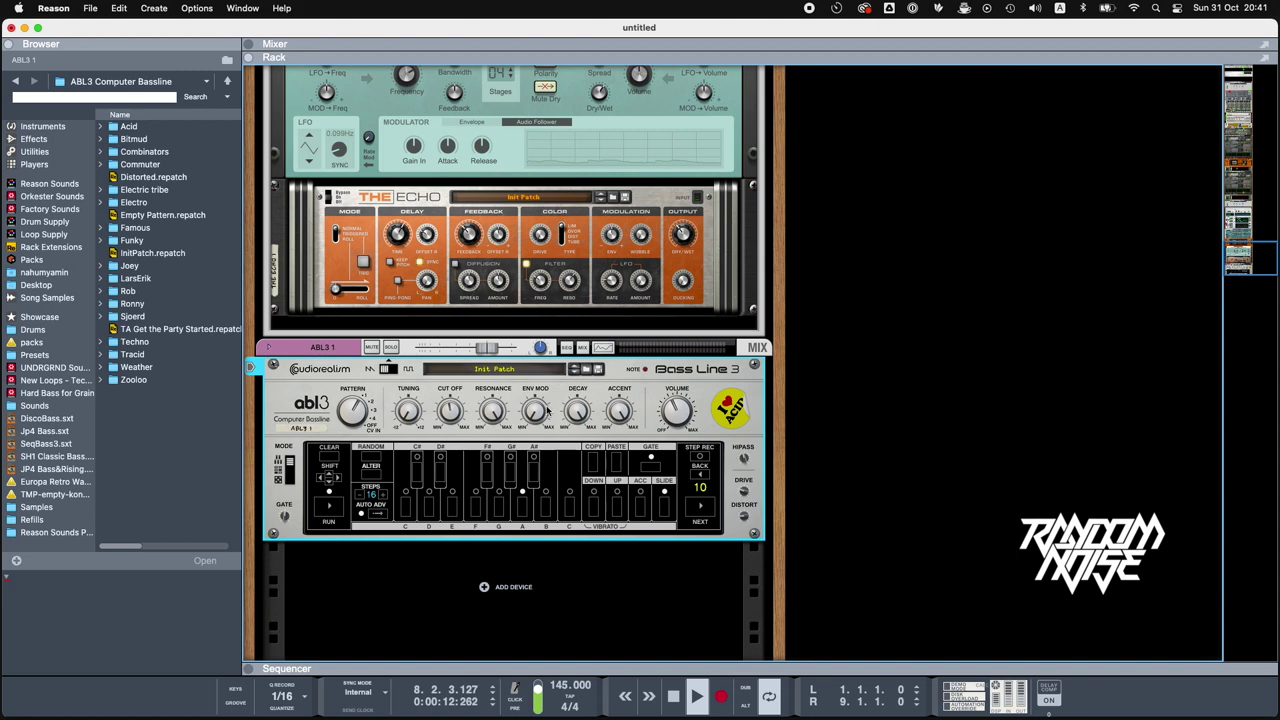
- Readjust the ABL3 Cut Off, solo its mix channel and set Tuning to -12 semitones
mouse_move(444, 414)
mouse_down()
mouse_move(446, 396)
mouse_move(455, 405)
mouse_up()
click(390, 347)
scroll(418, 420, down, 1)
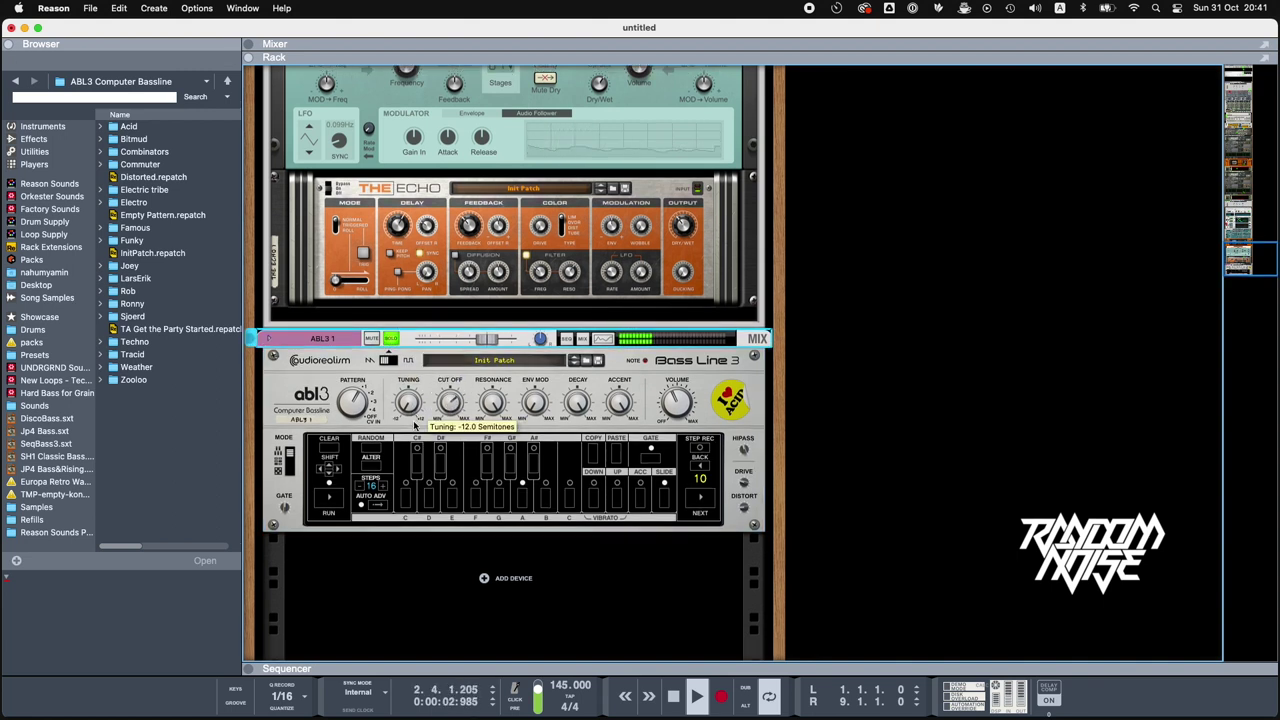
- Add an RV-7 Digital Reverb from the effects directly below the ABL3 Bass Line
click(33, 139)
scroll(170, 300, down, 3)
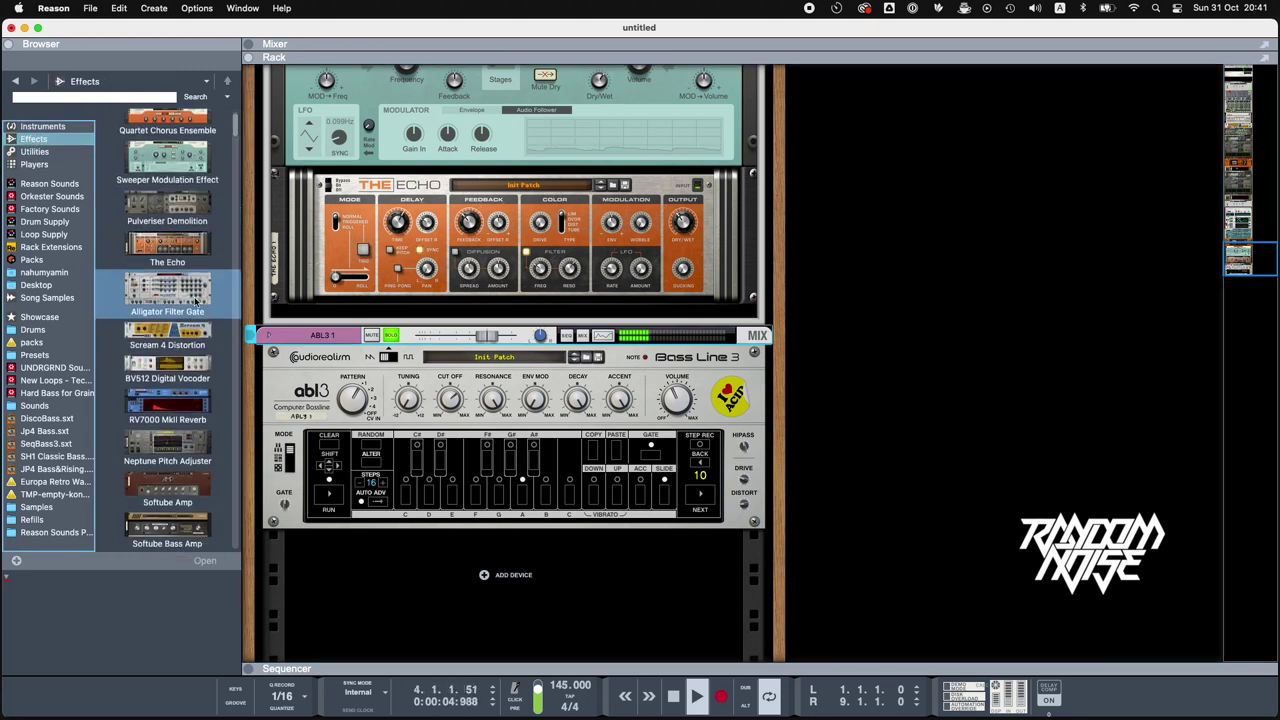
scroll(197, 298, down, 5)
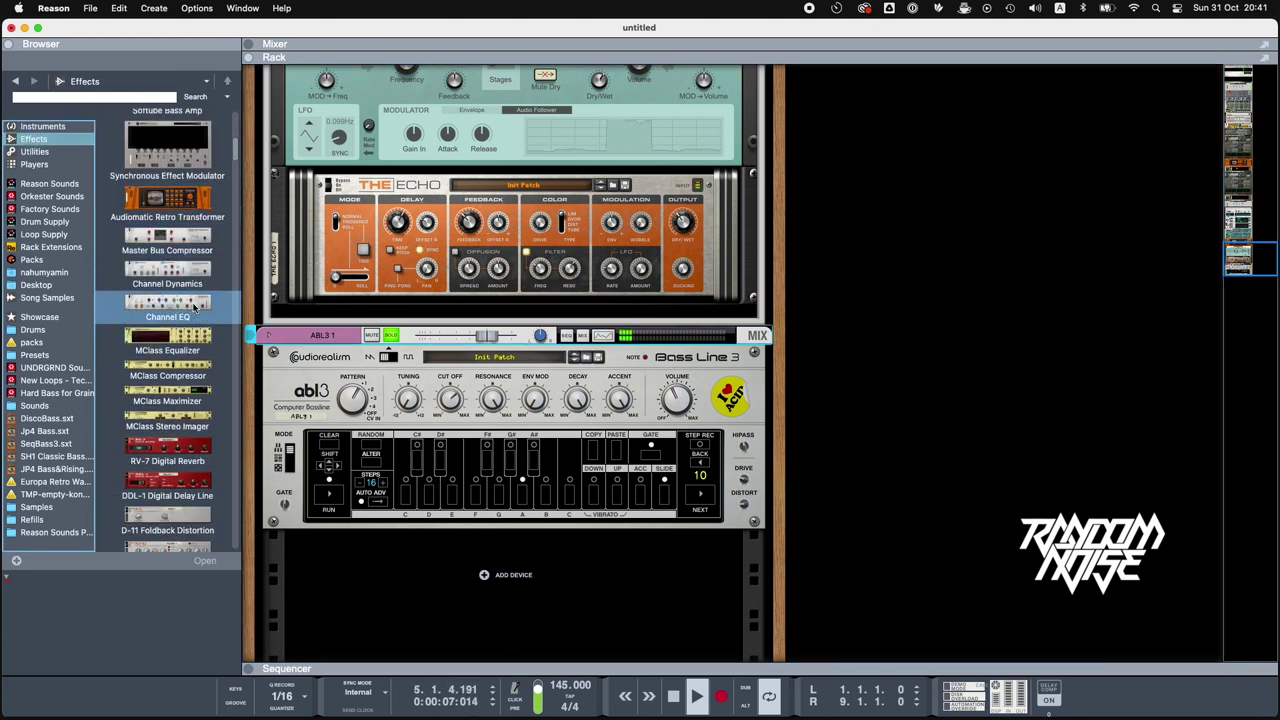
scroll(185, 390, down, 1)
drag(168, 398, 441, 566)
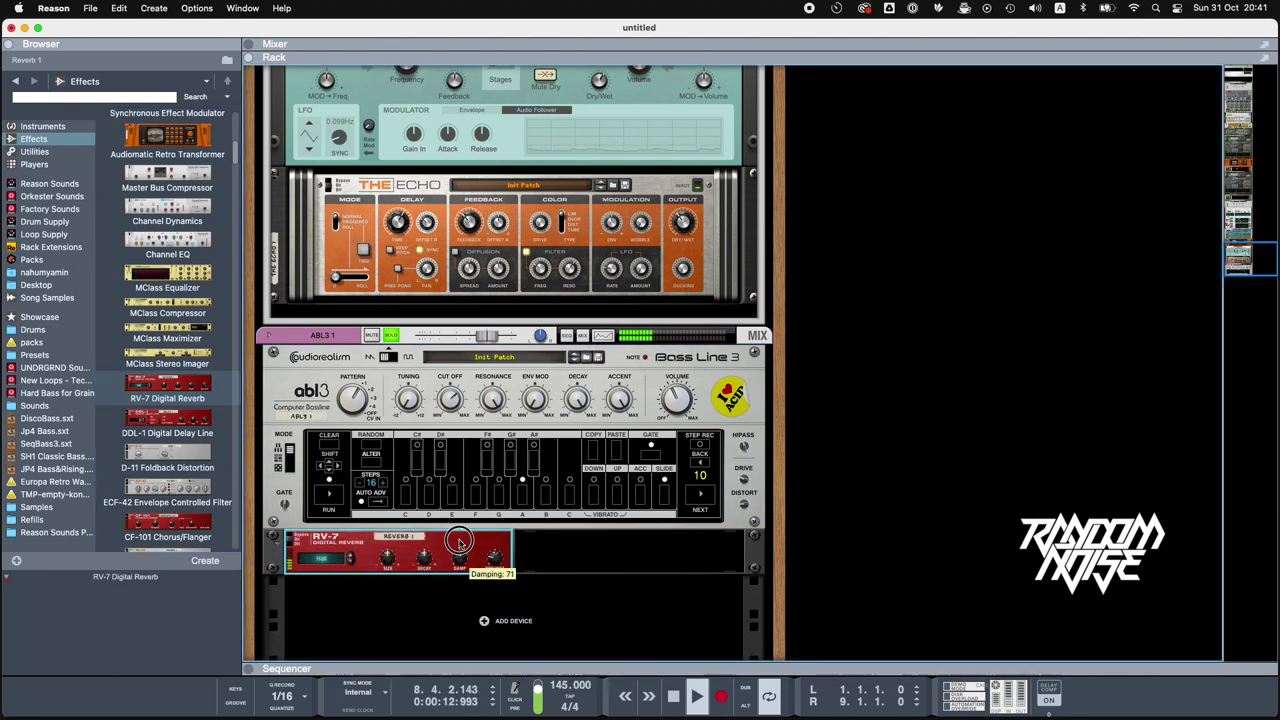
- Adjust the RV-7 Damping and Decay, set its Dry/Wet to 13, and set the ABL3 Cut Off to about 38%
drag(459, 541, 458, 530)
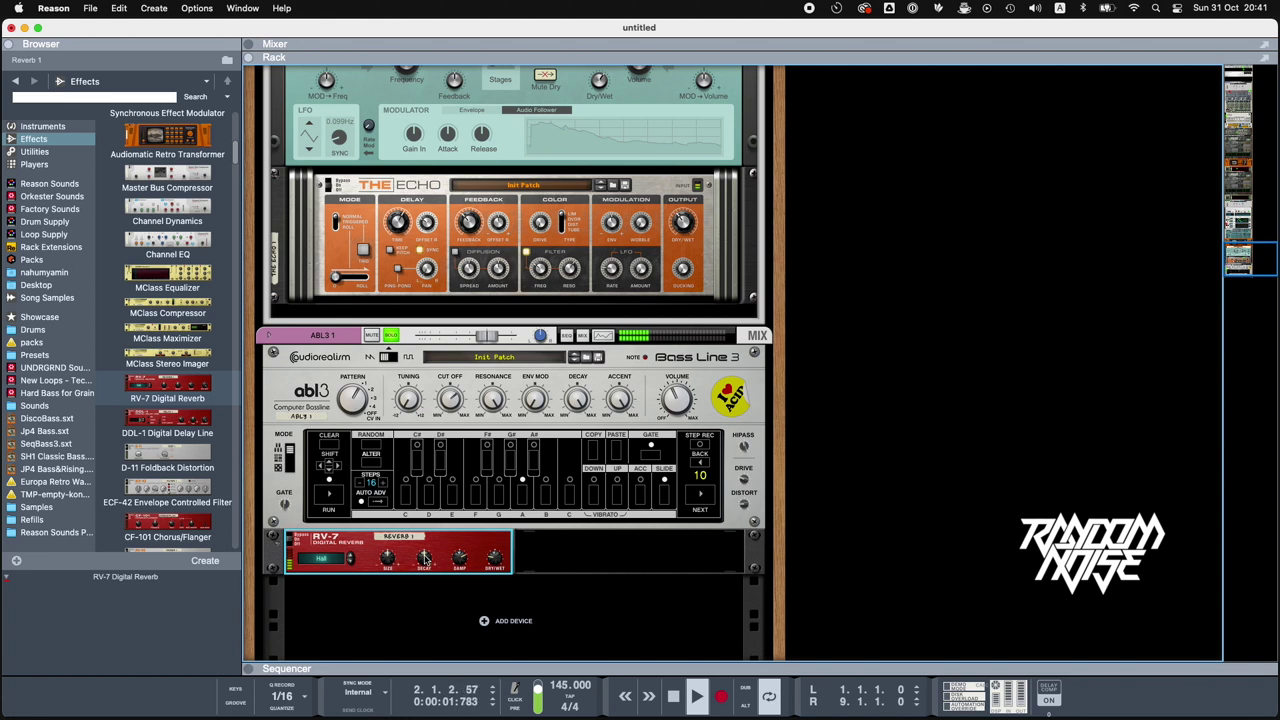
drag(423, 565, 391, 508)
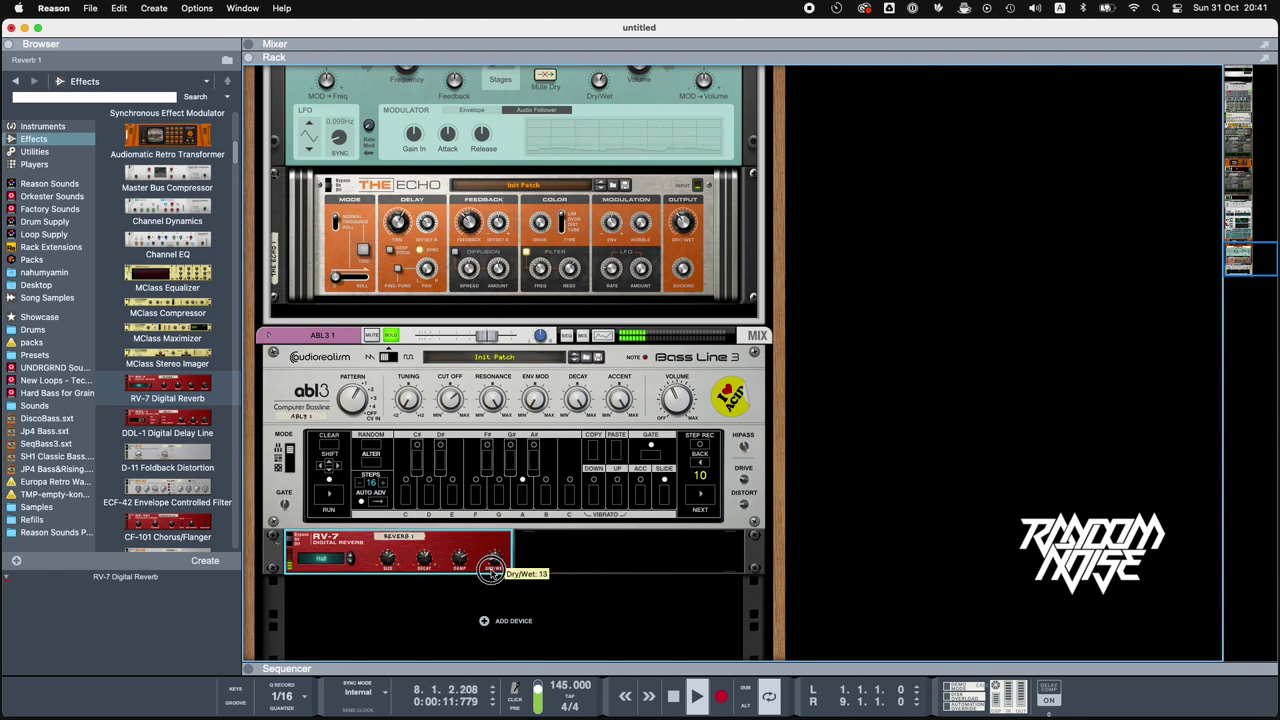
click(686, 398)
mouse_move(453, 398)
mouse_down()
mouse_move(456, 373)
mouse_move(456, 410)
mouse_up()
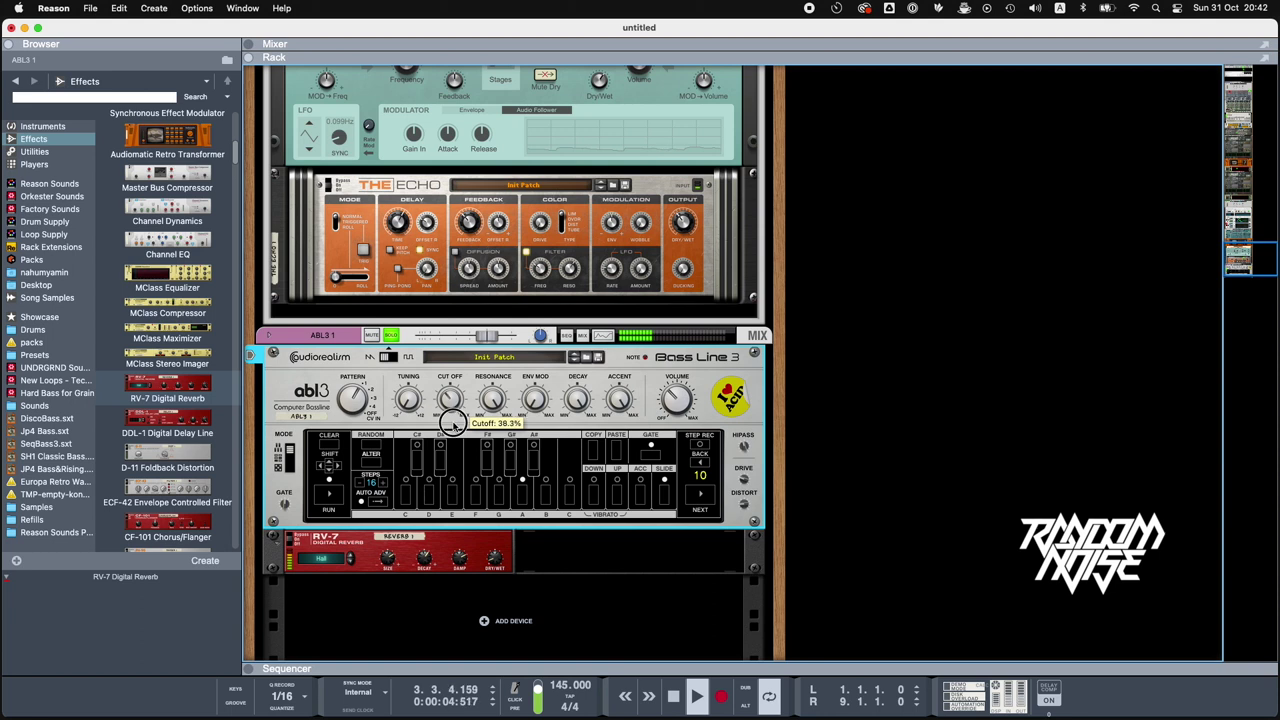
- Add a Pulsar Dual LFO below the reverb and cable its LFO 1 output to a CV input on the ABL3's rear
click(34, 151)
click(155, 188)
drag(155, 188, 470, 600)
key(Tab)
drag(348, 628, 491, 390)
key(Tab)
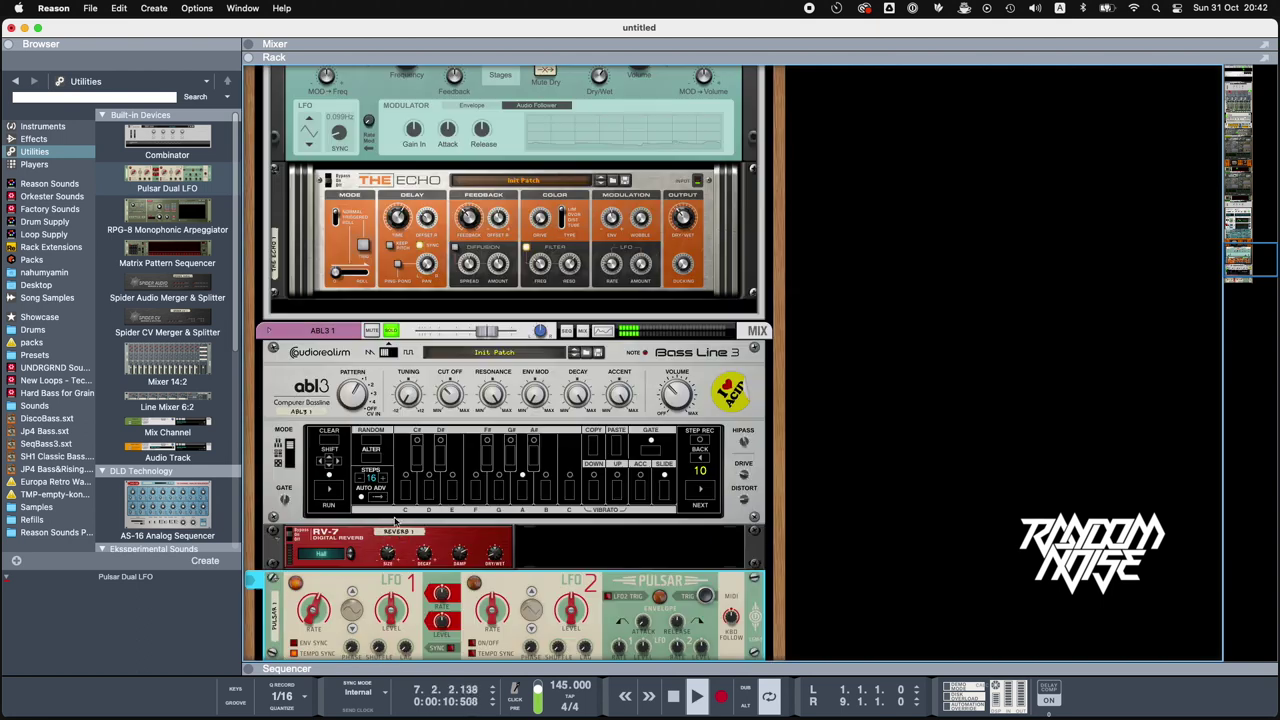
- Unsolo the ABL3 1 mix channel and lower its level to -1.27 dB
scroll(381, 537, down, 1)
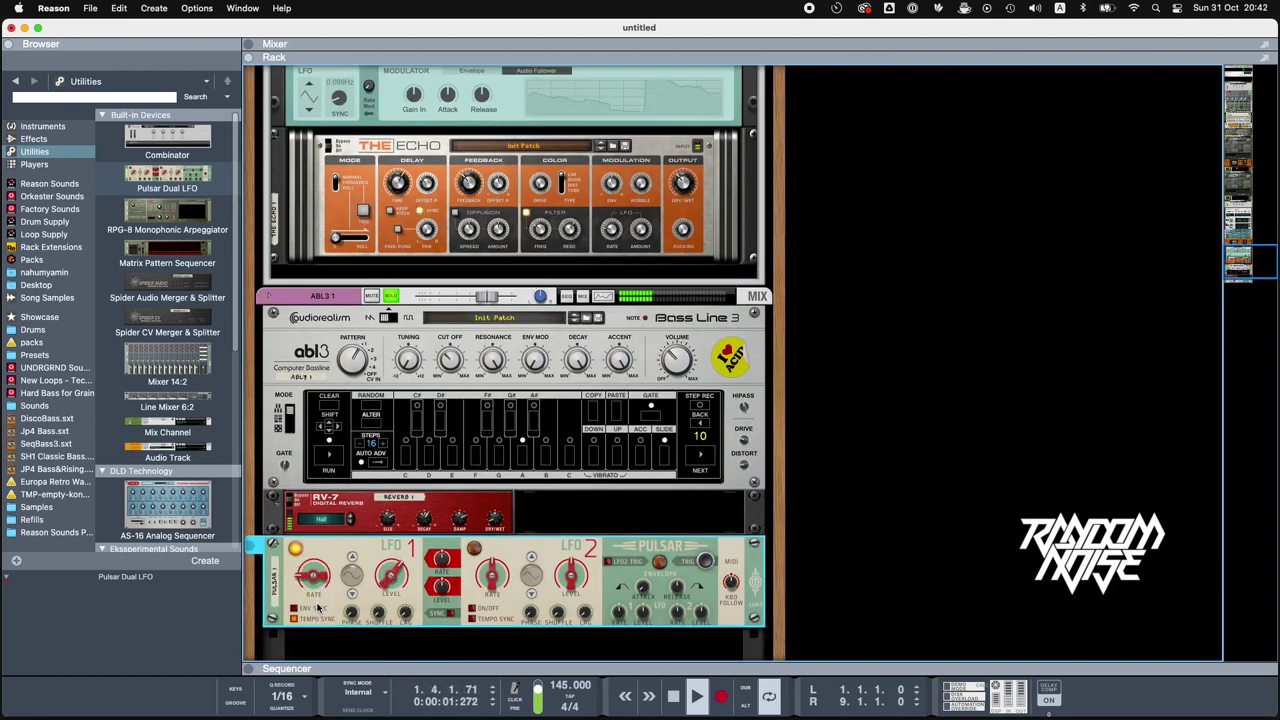
scroll(403, 572, down, 1)
scroll(403, 572, up, 2)
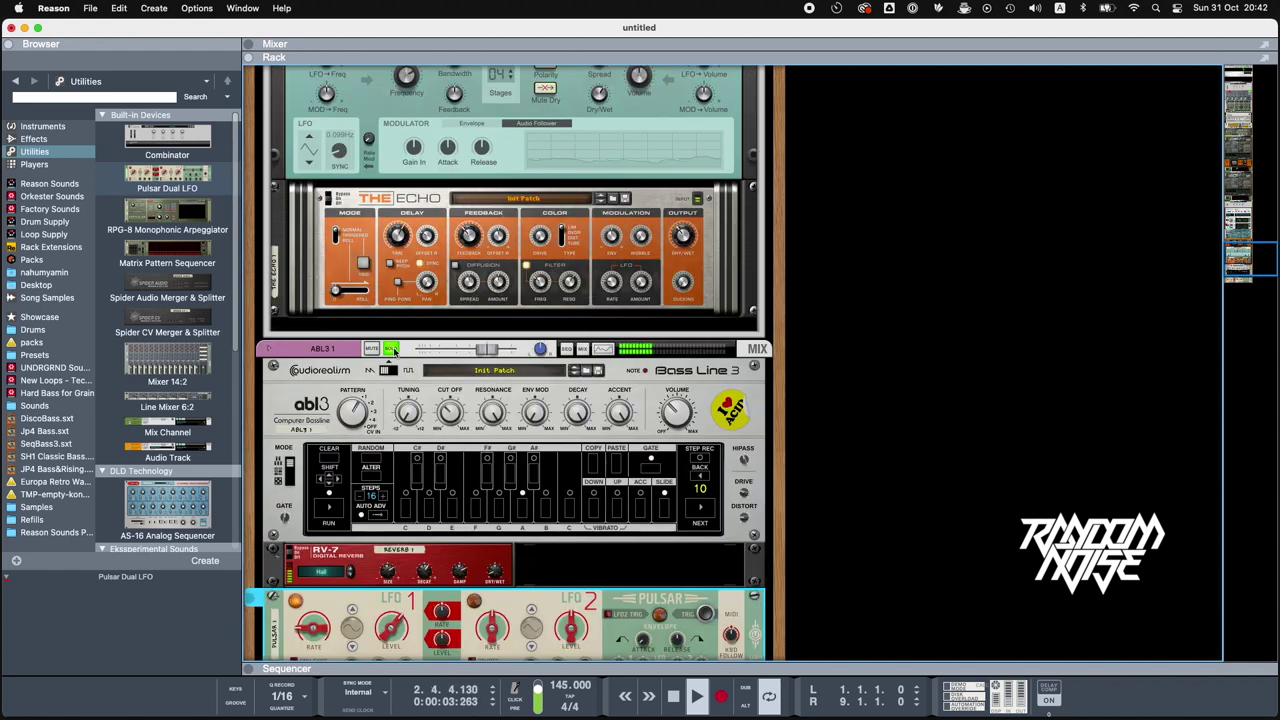
click(392, 349)
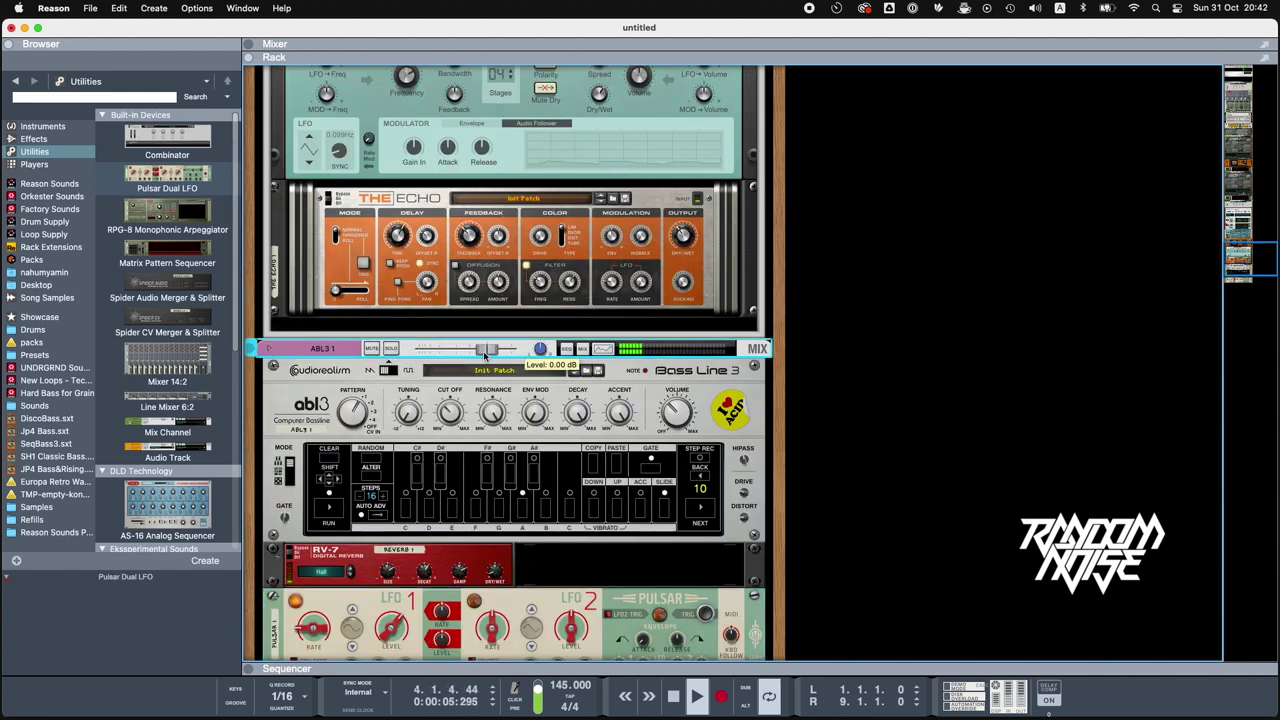
drag(483, 351, 480, 352)
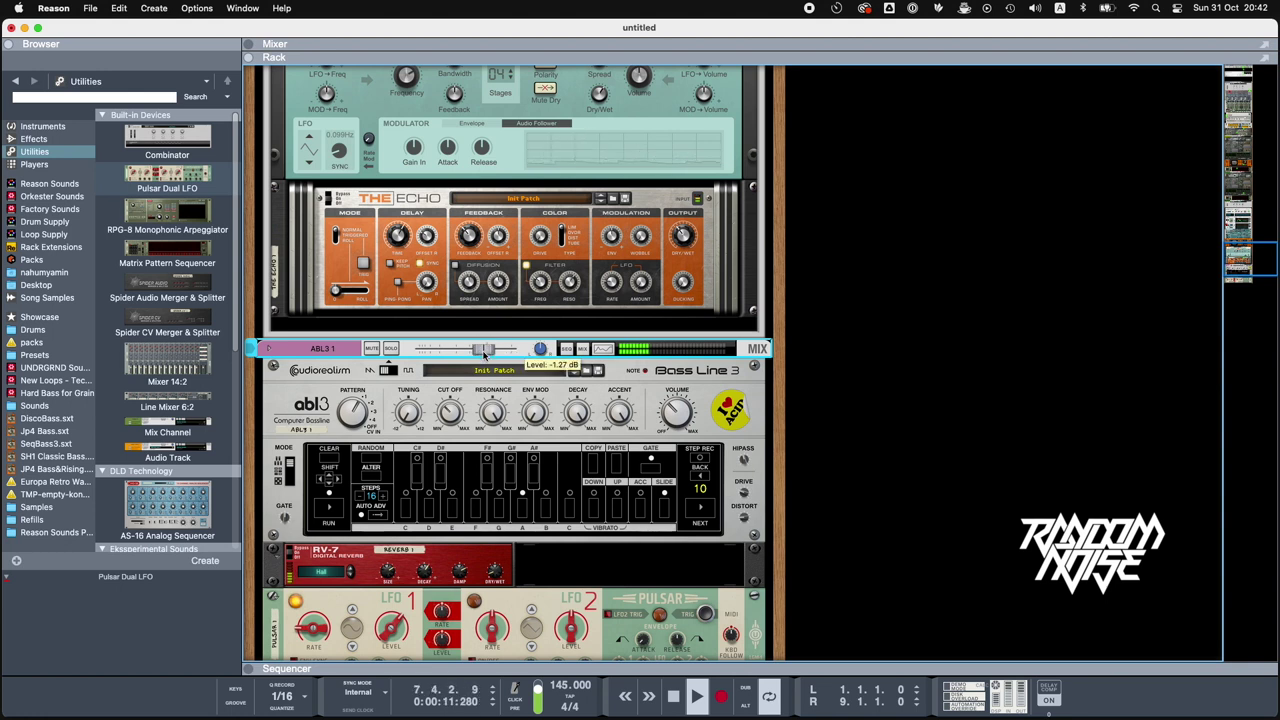
- Solo channel 2 on the 14:2 mixer inside the Redrum drum Combinator
scroll(480, 383, up, 15)
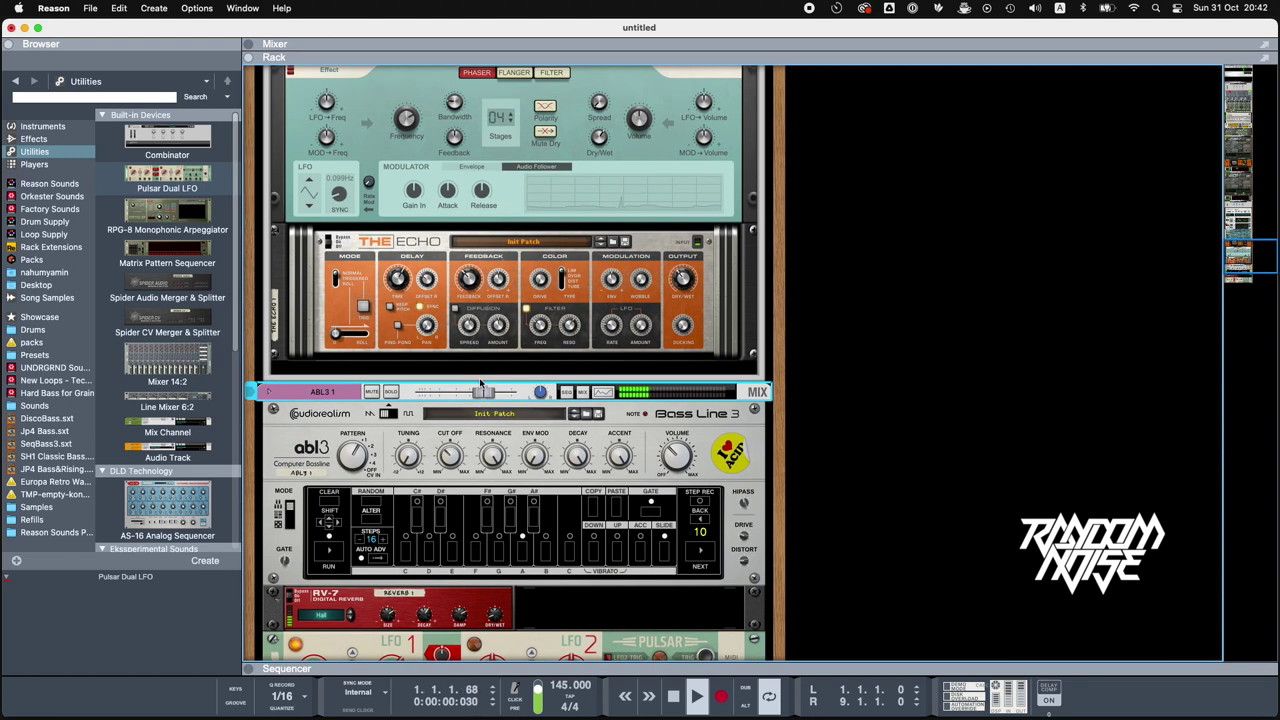
scroll(480, 383, up, 15)
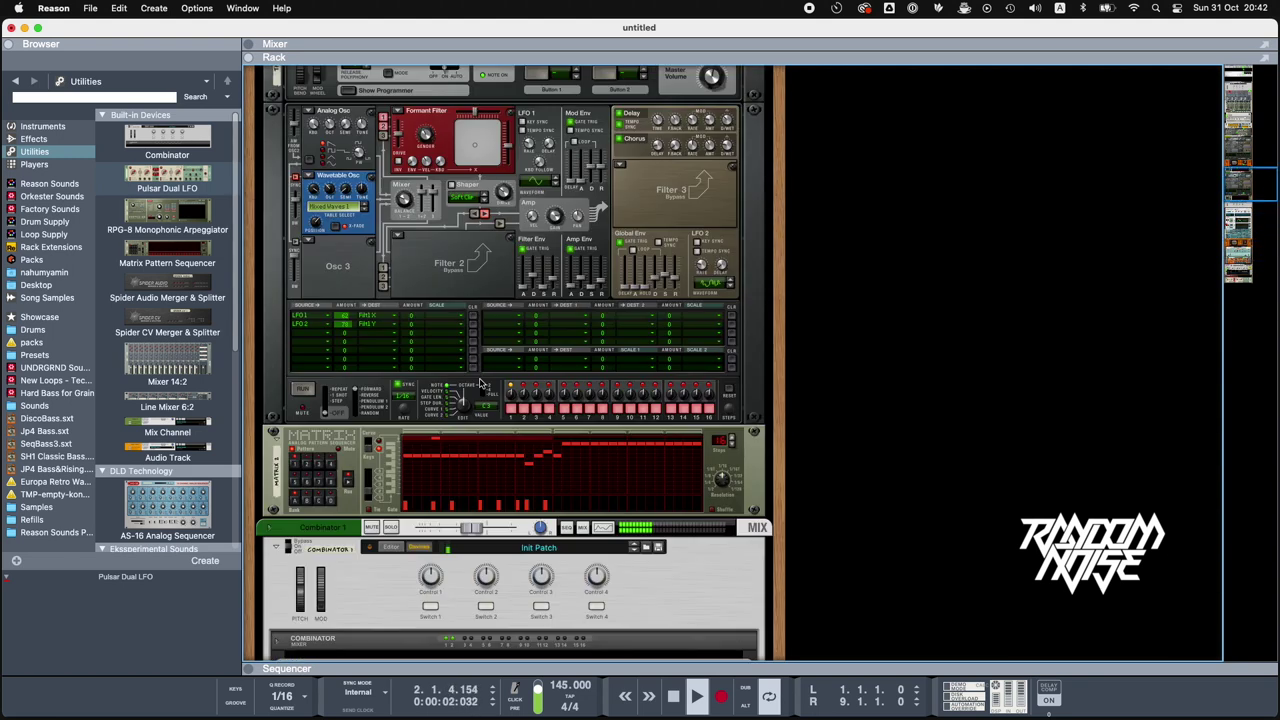
scroll(480, 383, up, 15)
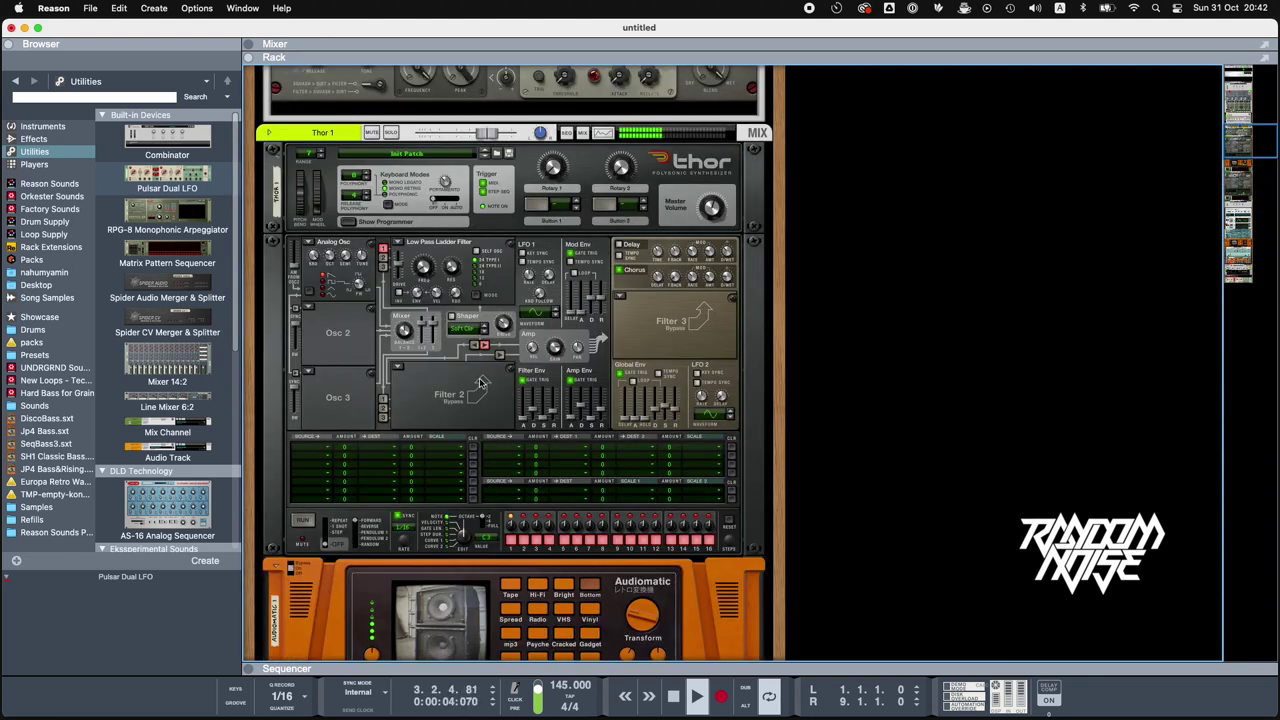
scroll(480, 383, up, 5)
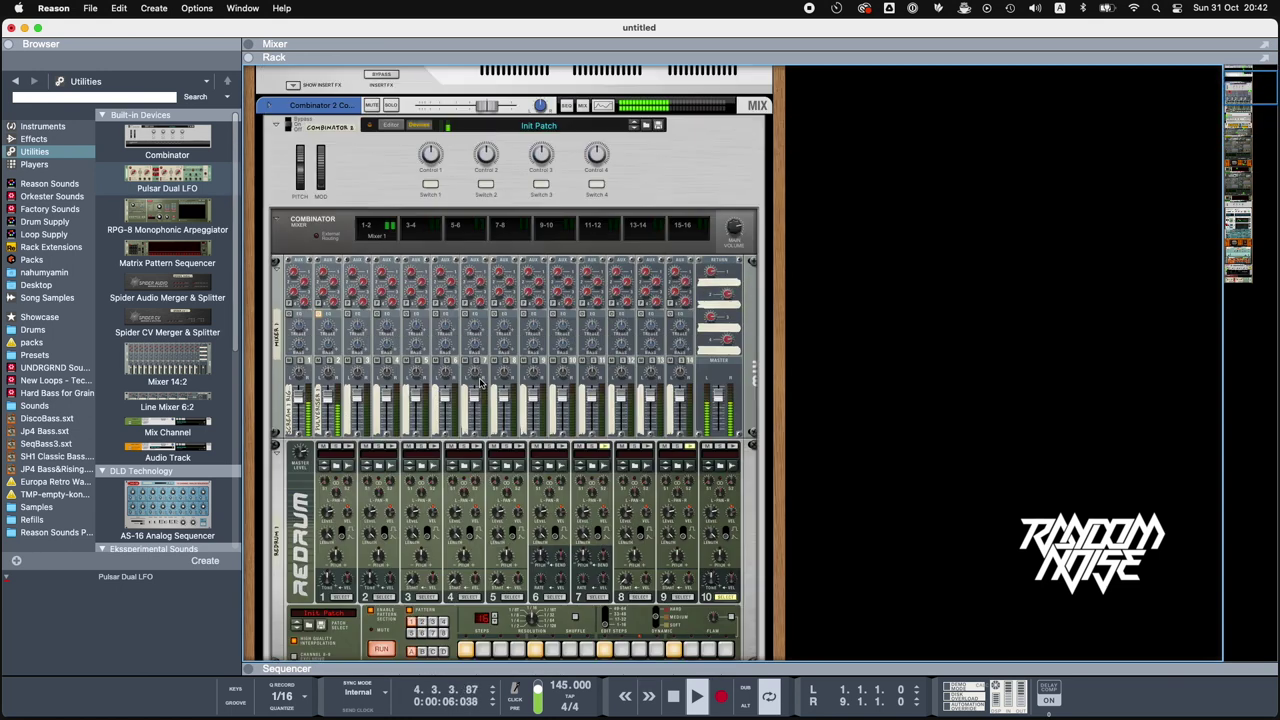
scroll(390, 390, up, 2)
scroll(389, 389, up, 1)
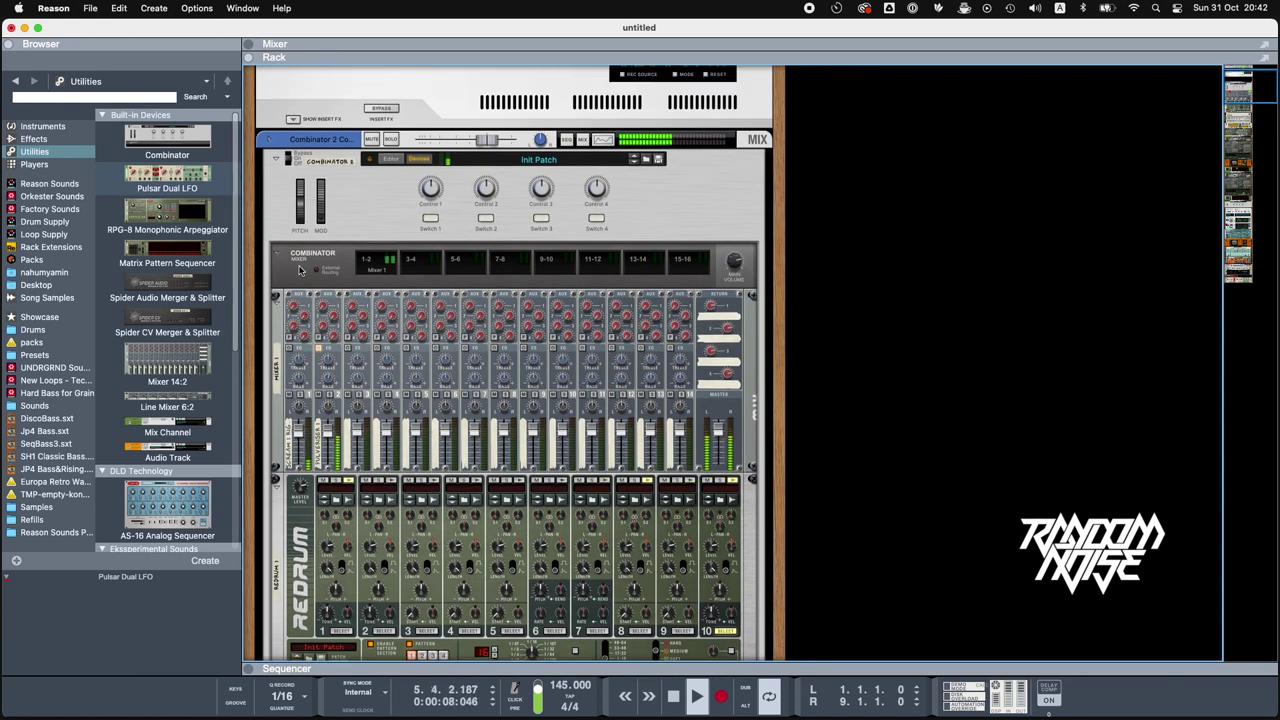
click(330, 394)
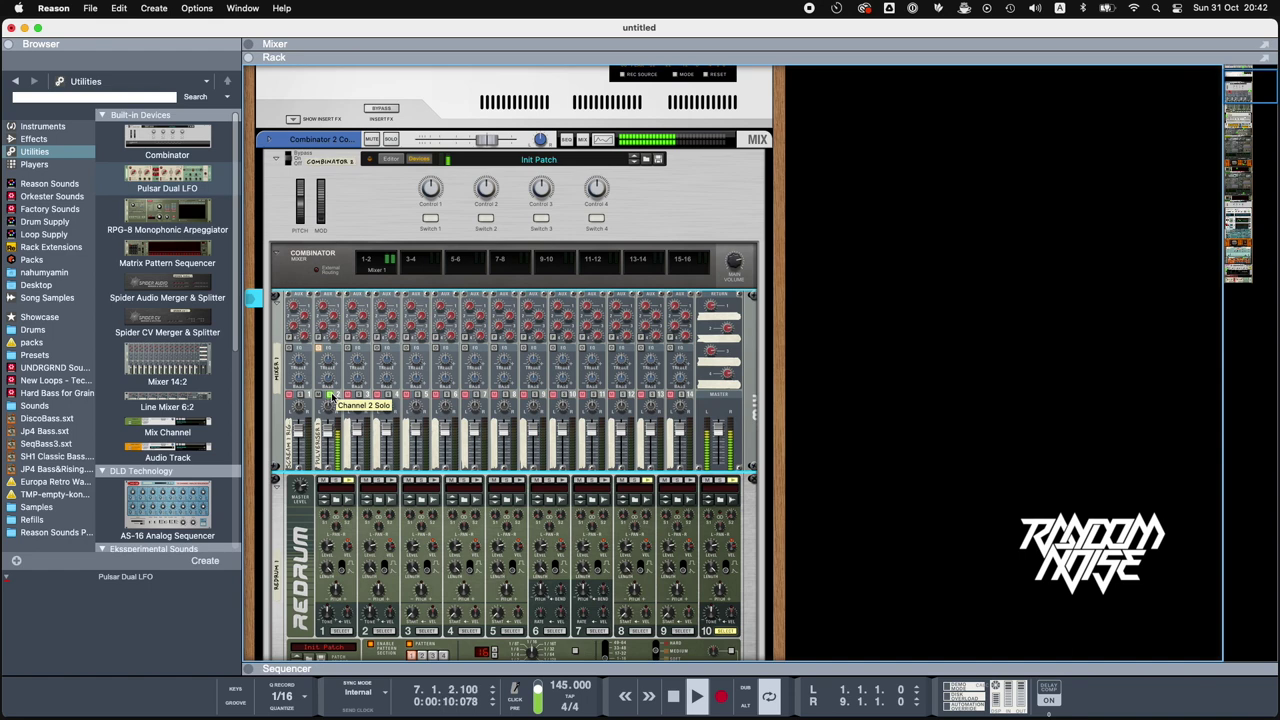
- Adjust the SubTractor's Filter 1 frequency and set its Filter Envelope Decay to 96
scroll(424, 408, down, 10)
scroll(424, 410, down, 15)
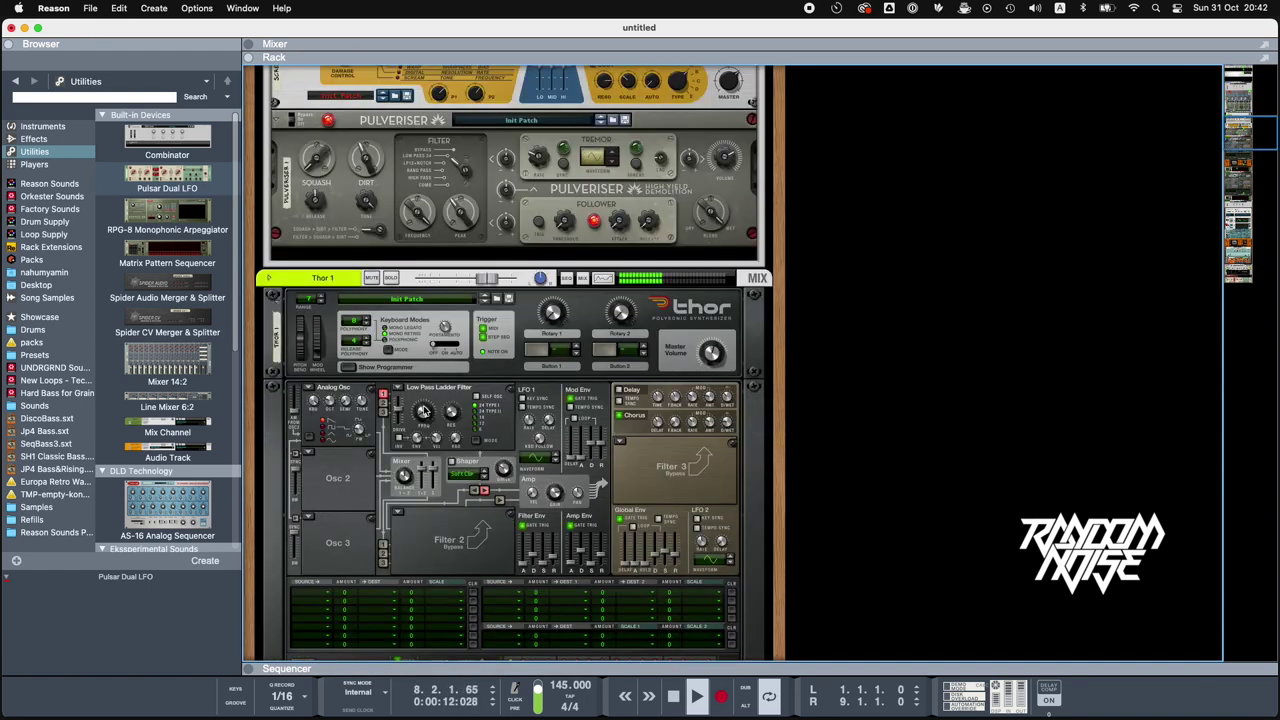
scroll(424, 410, down, 15)
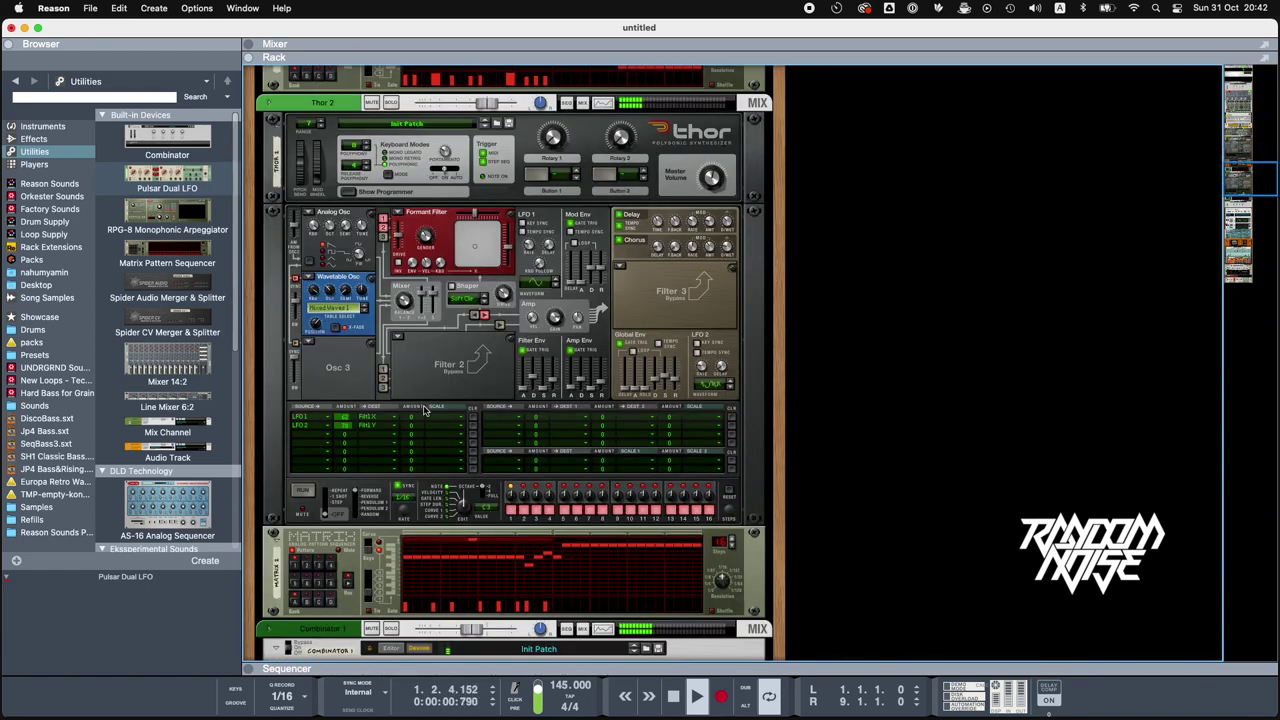
scroll(424, 410, down, 12)
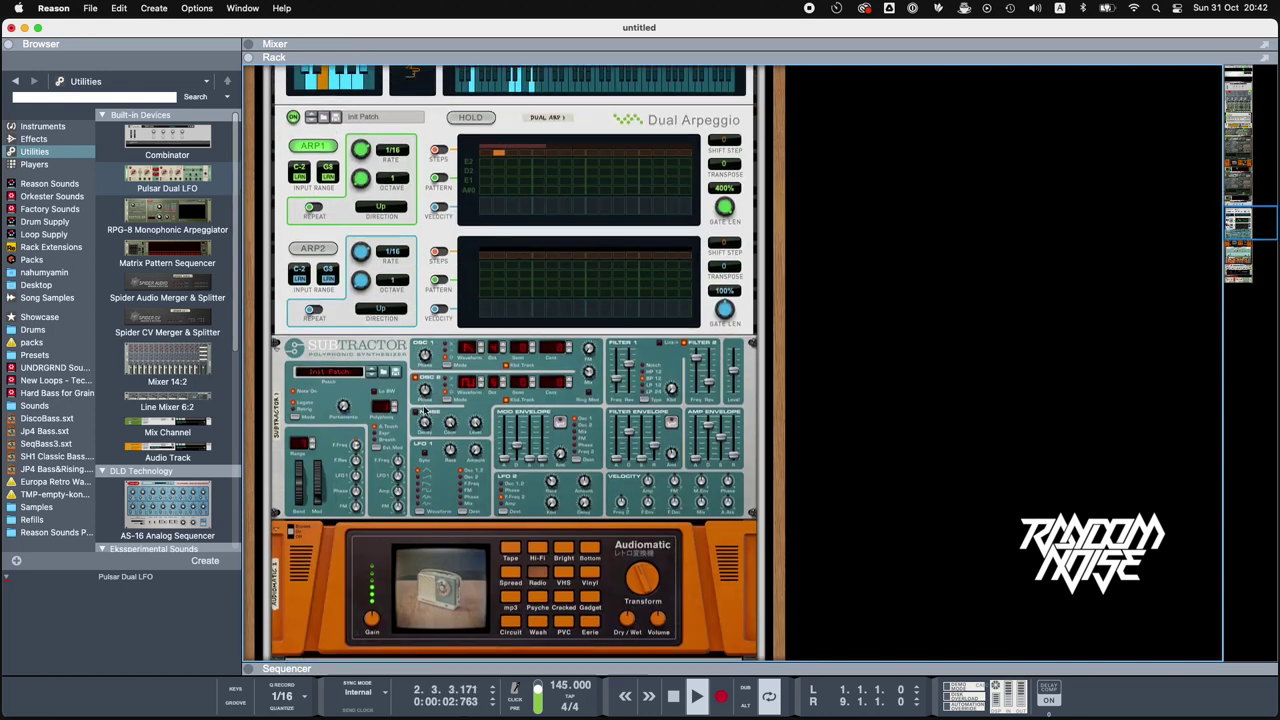
click(621, 366)
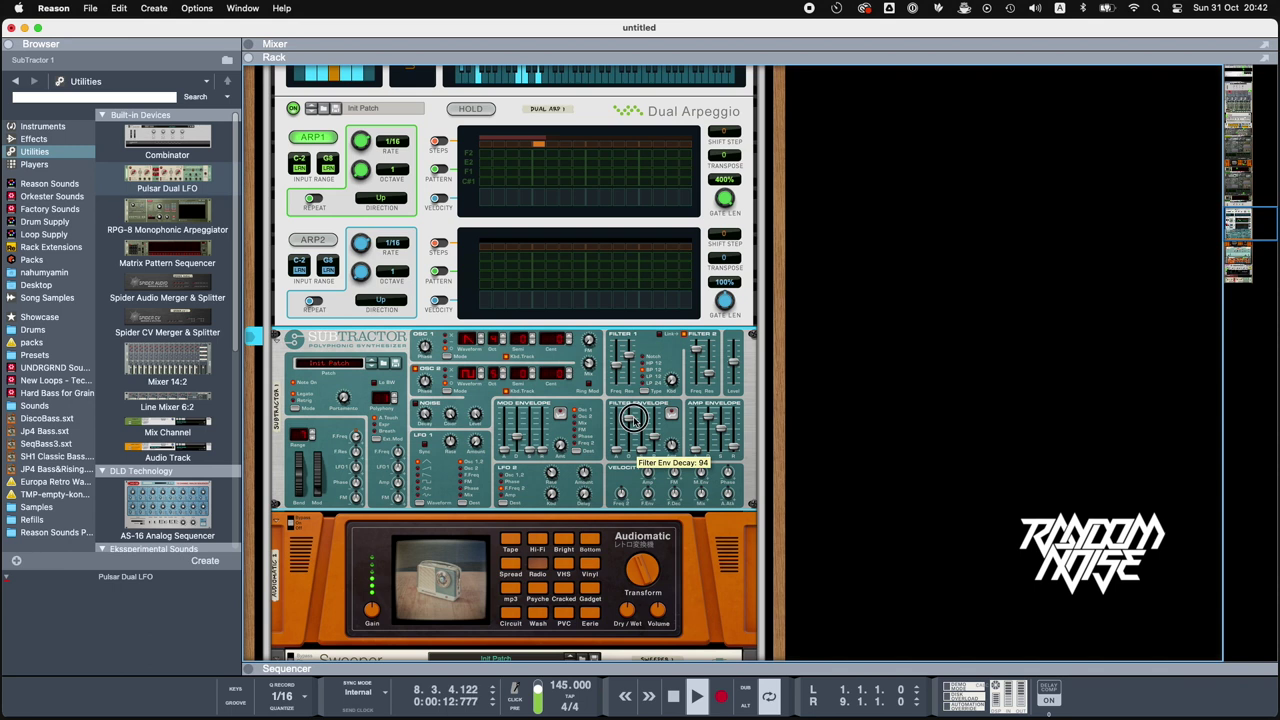
drag(632, 418, 634, 421)
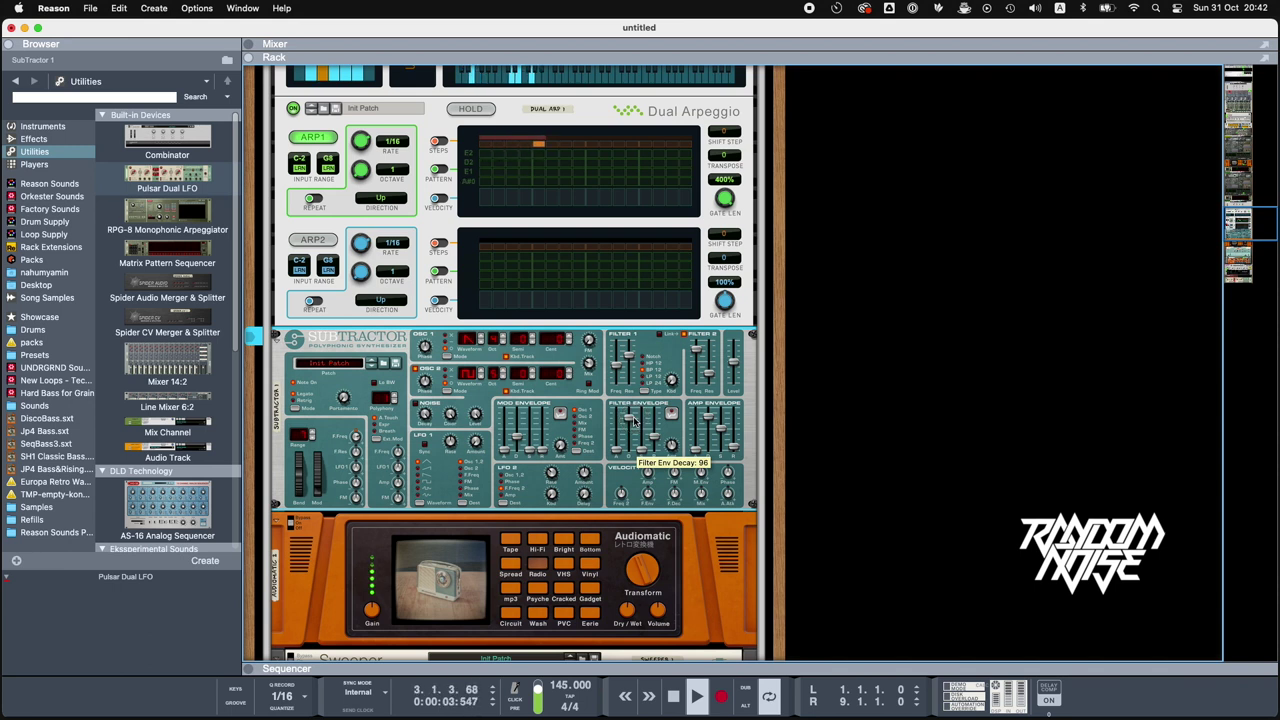
- Add a second Redrum drum machine with its own mix channel below the Pulsar at the end of the rack
scroll(523, 418, down, 3)
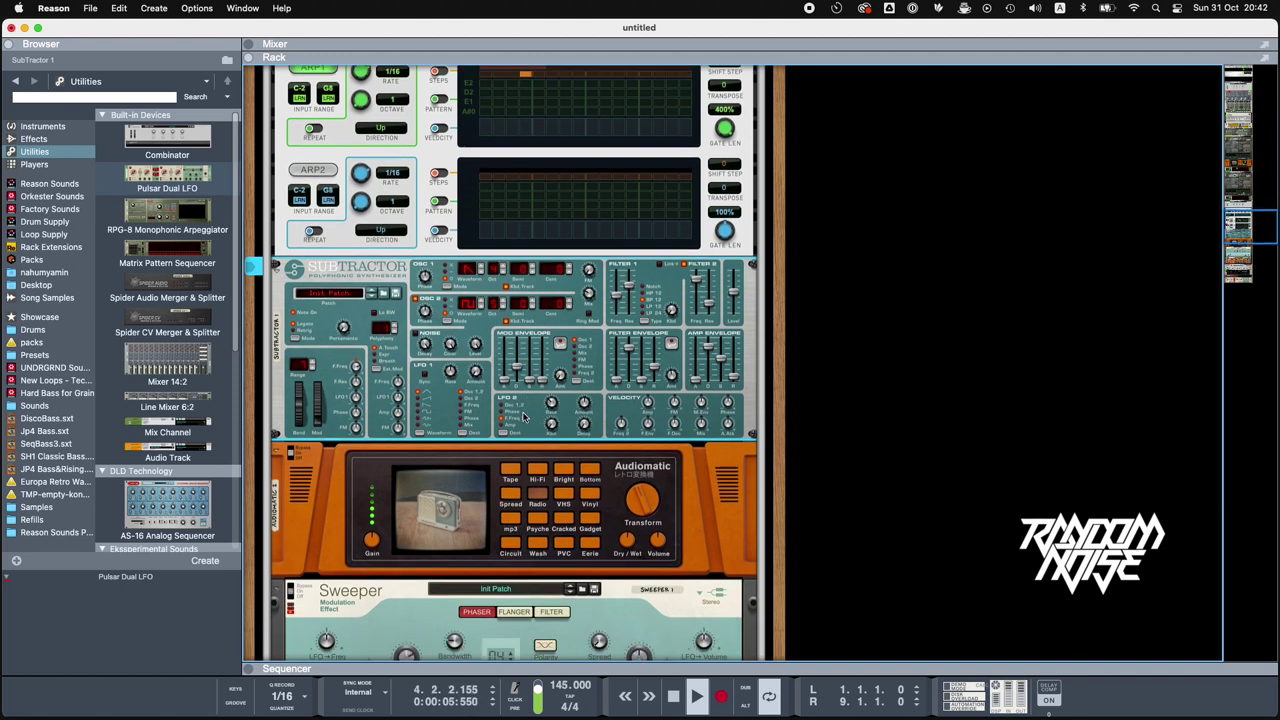
scroll(523, 418, down, 5)
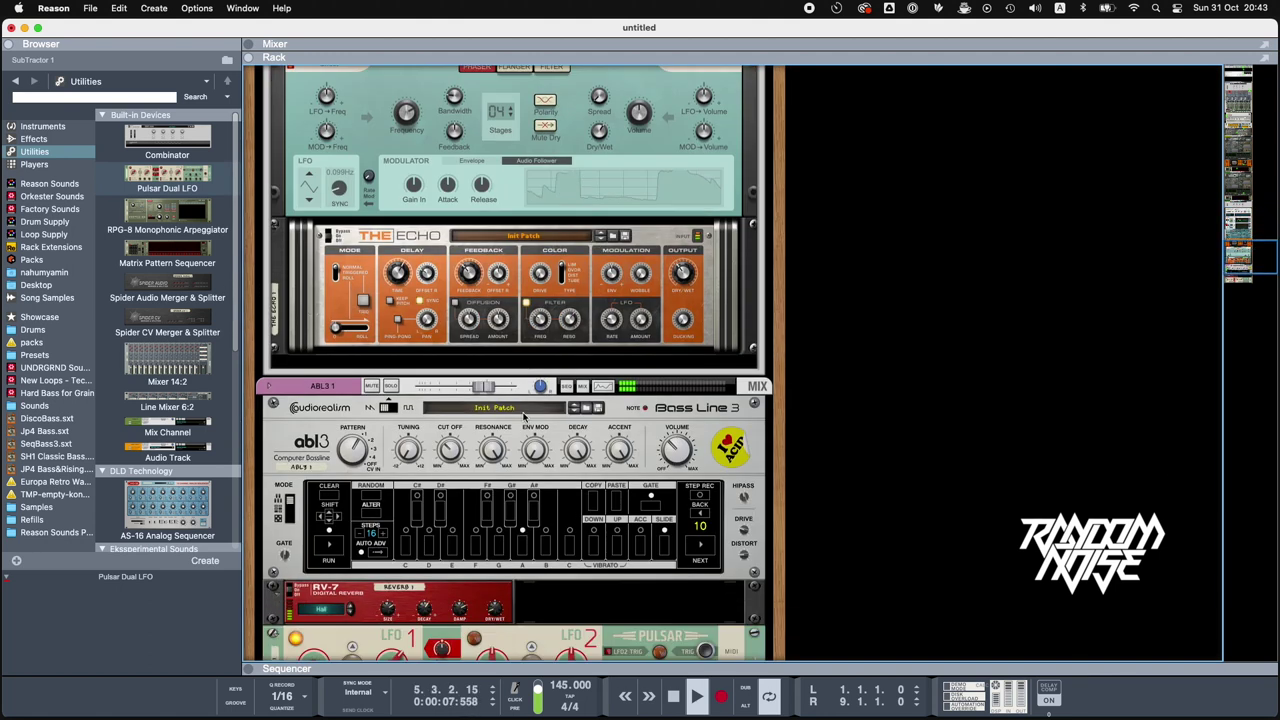
scroll(523, 418, up, 5)
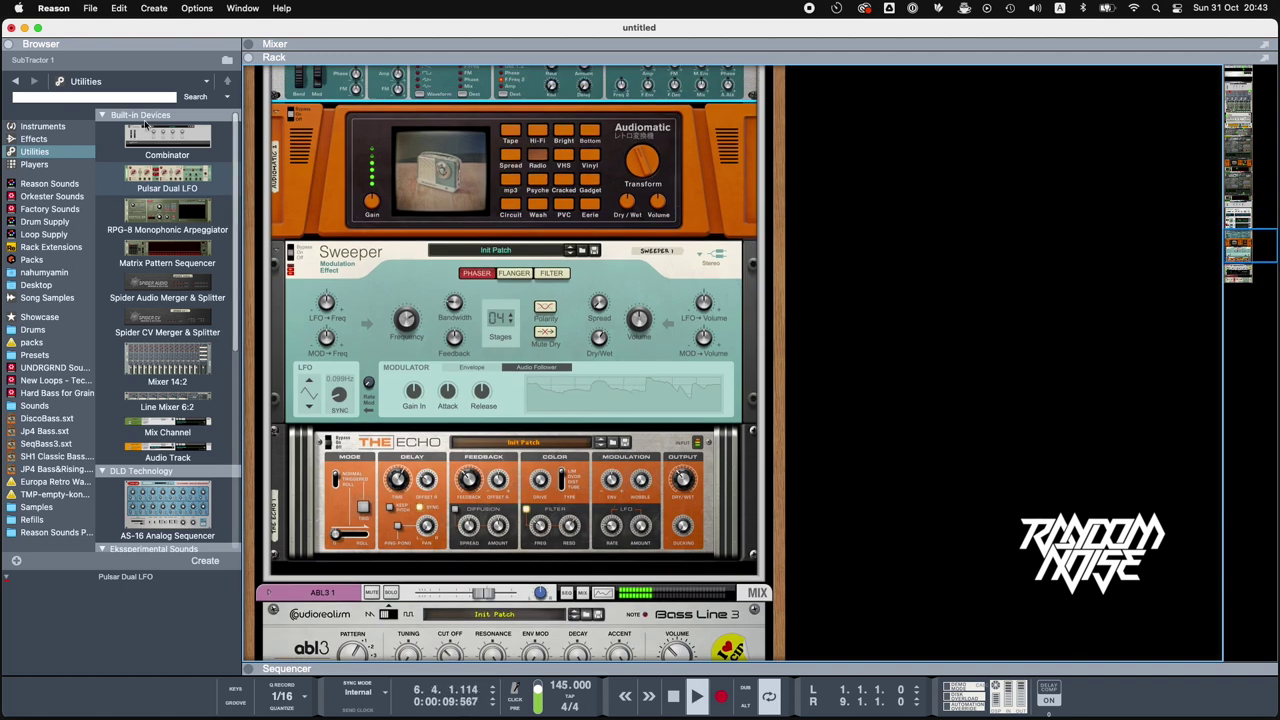
click(43, 126)
click(176, 305)
scroll(176, 305, down, 4)
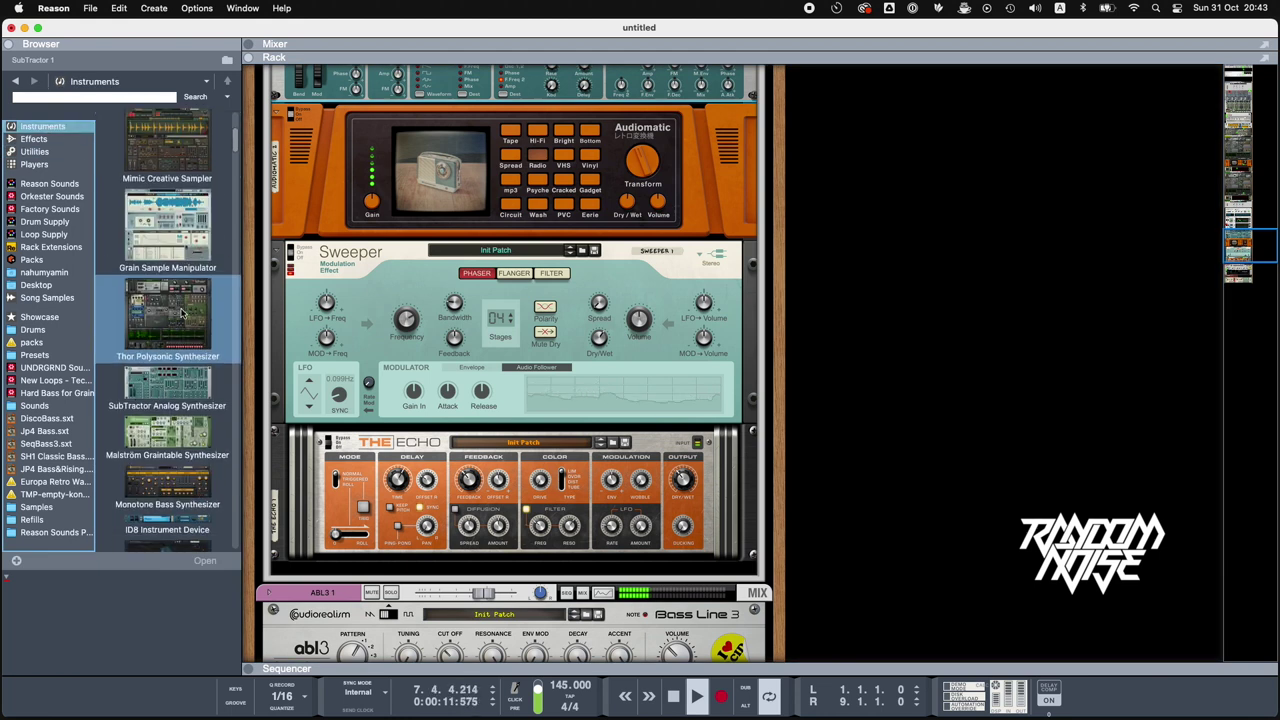
scroll(414, 364, down, 5)
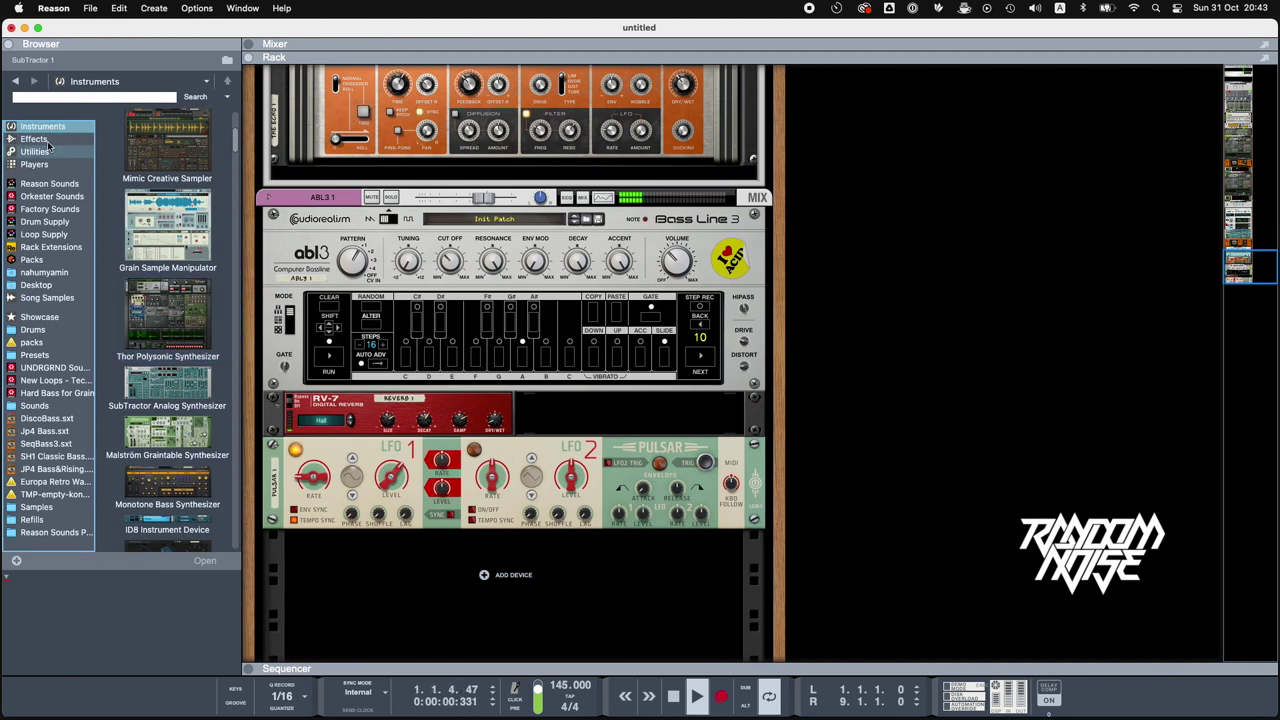
click(140, 250)
scroll(140, 250, up, 3)
drag(150, 205, 478, 595)
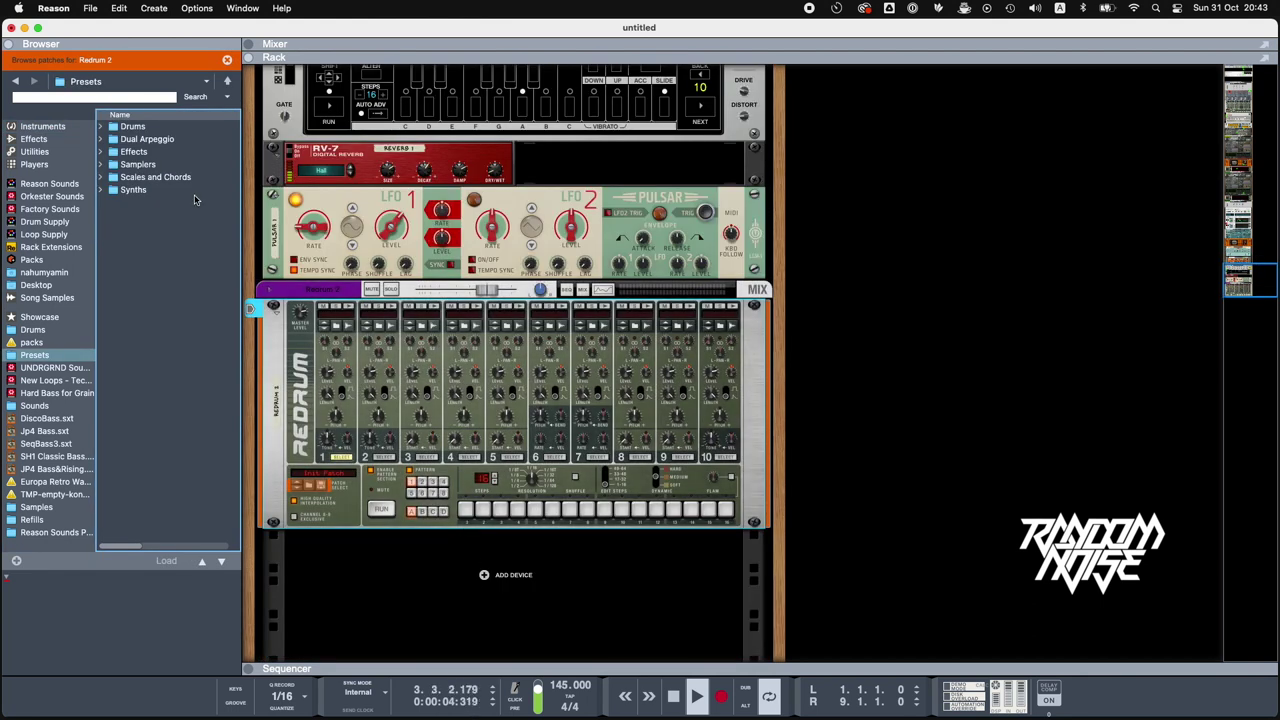
- Stop browsing patches for the new Redrum and expand the Rimshots folder in the Reason Drum Supply
click(44, 221)
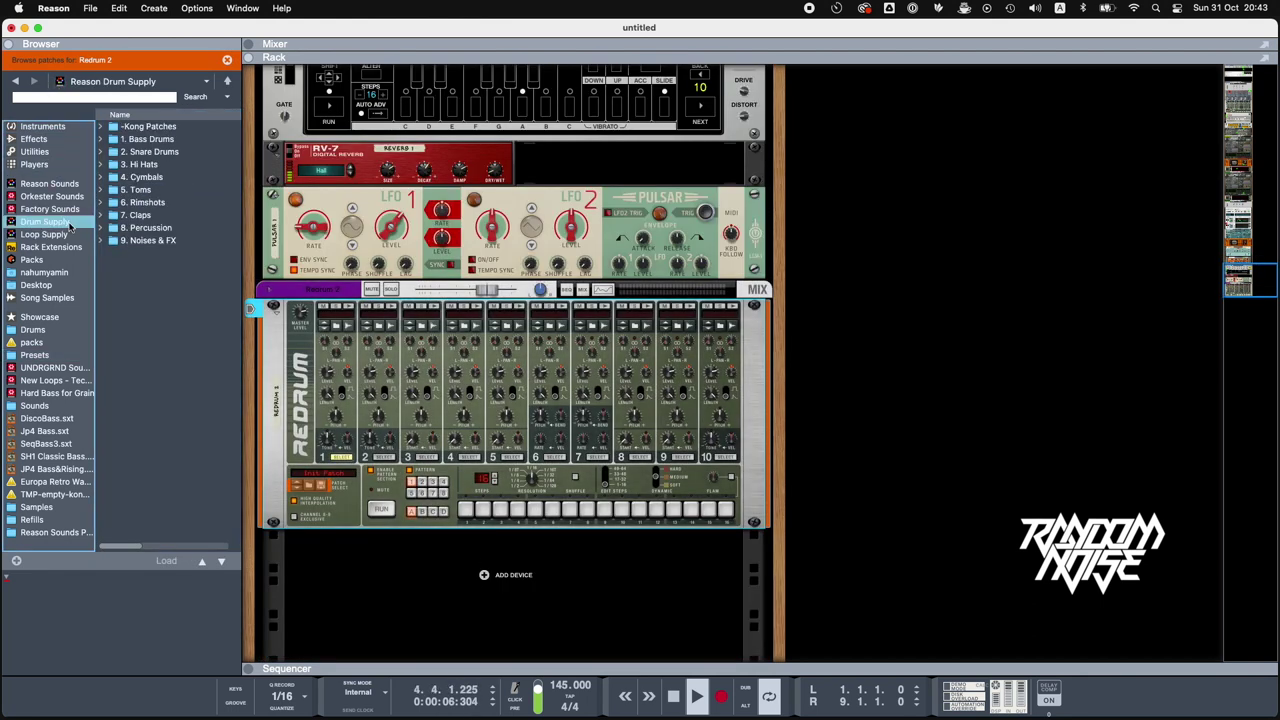
click(228, 61)
click(122, 203)
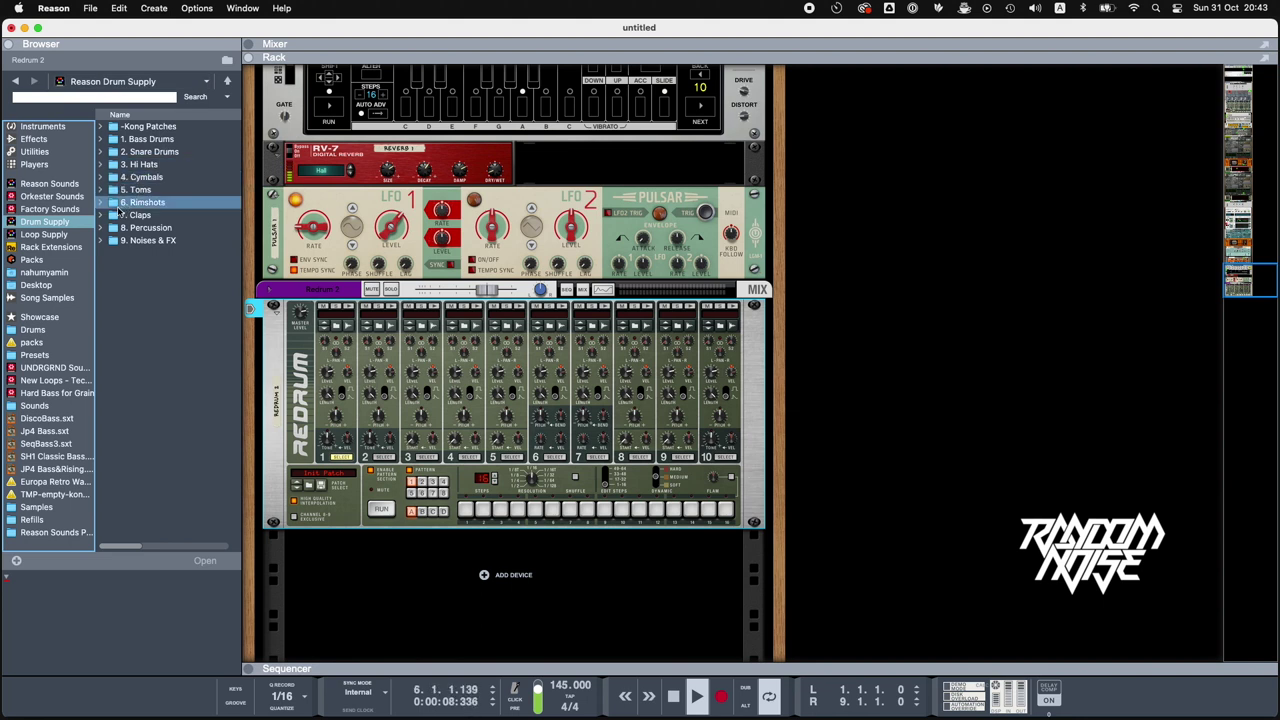
click(101, 203)
- Audition several rimshot samples in the Rimshots folder, ending with Rim_dt_rim_cheerio.wav
scroll(170, 300, down, 5)
click(175, 345)
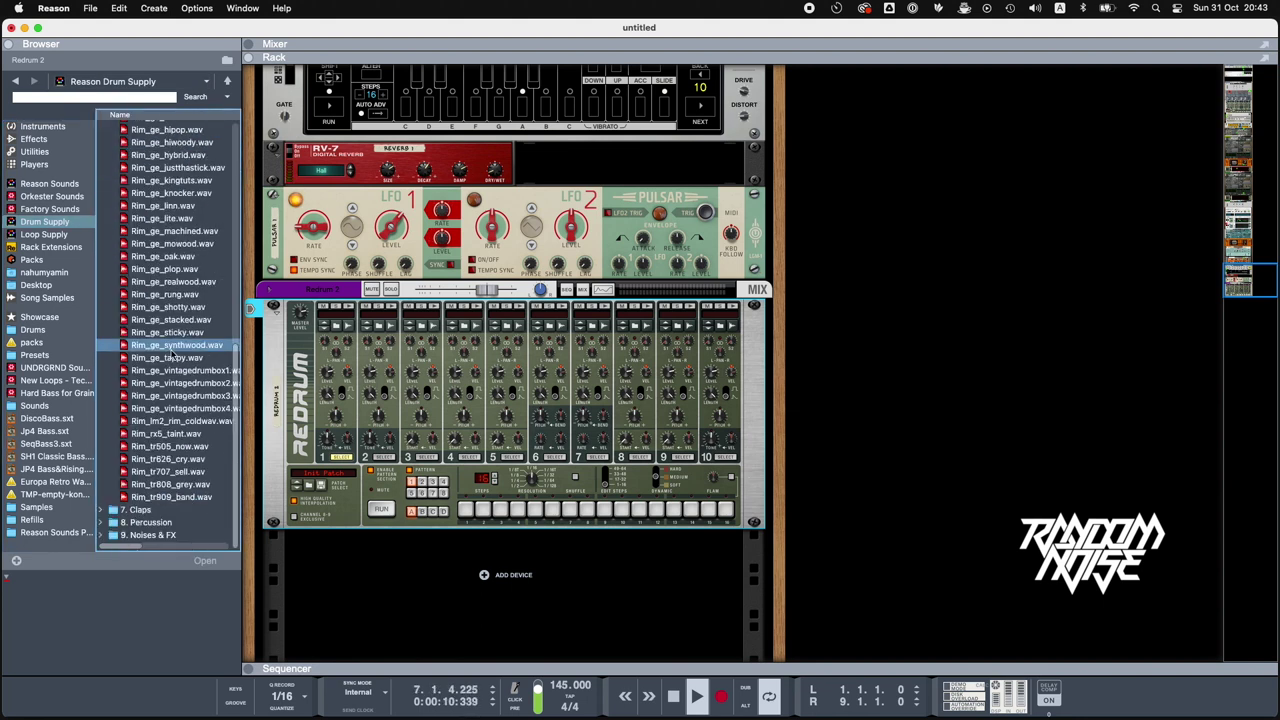
click(176, 407)
click(172, 307)
scroll(174, 302, up, 2)
click(175, 289)
scroll(175, 300, up, 3)
click(177, 252)
click(177, 278)
scroll(177, 278, up, 2)
click(179, 240)
scroll(180, 280, up, 4)
click(180, 279)
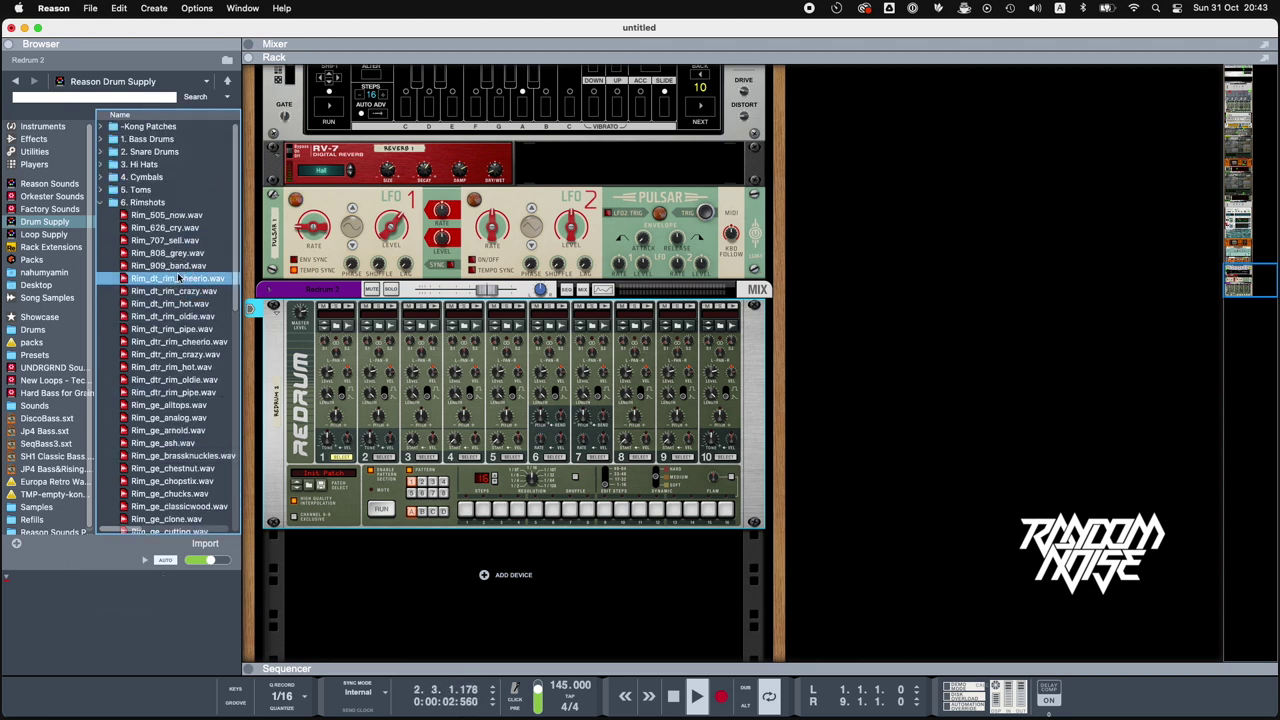
- Open the 8. Percussion folder of the Reason Drum Supply and search it for "woo"
click(104, 203)
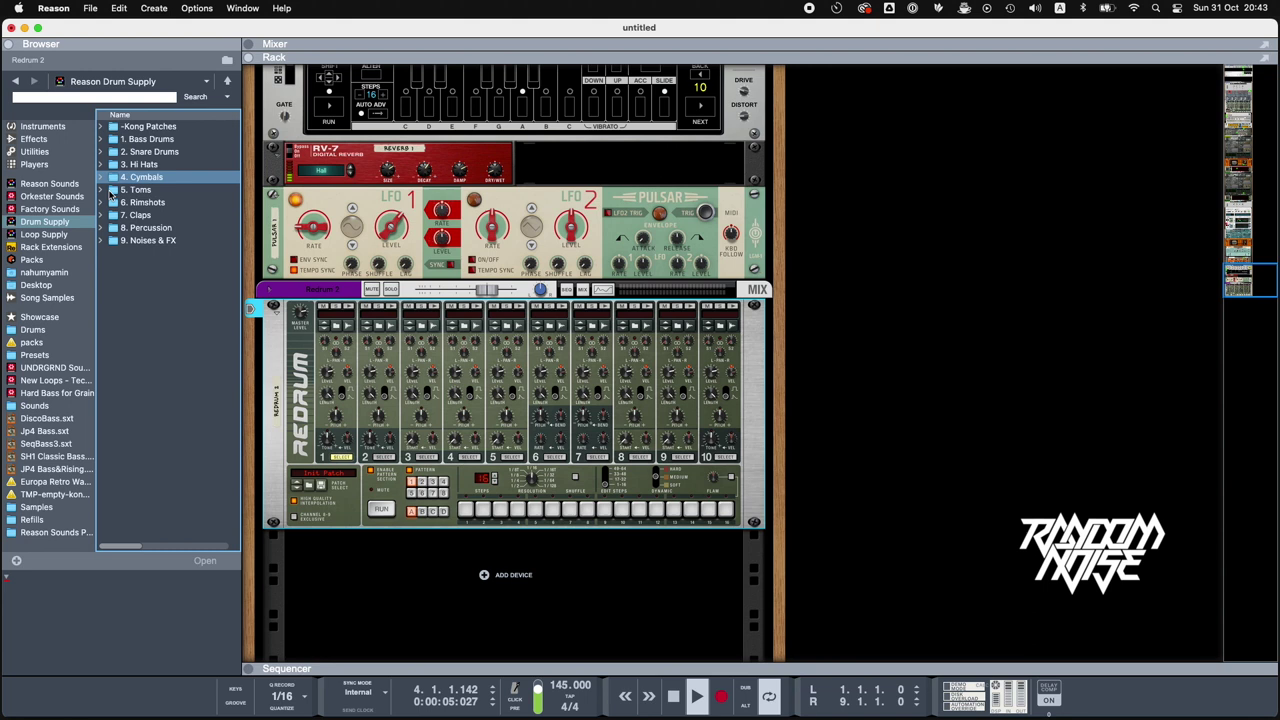
click(102, 228)
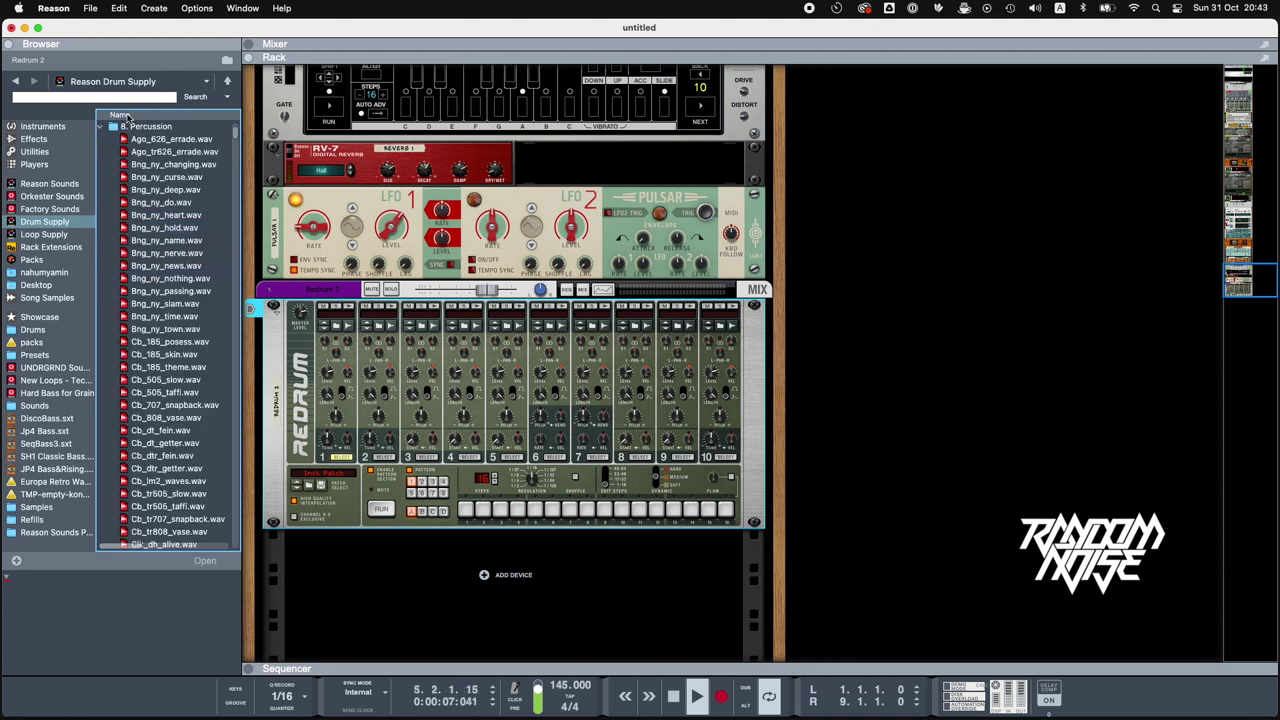
double_click(130, 125)
click(127, 100)
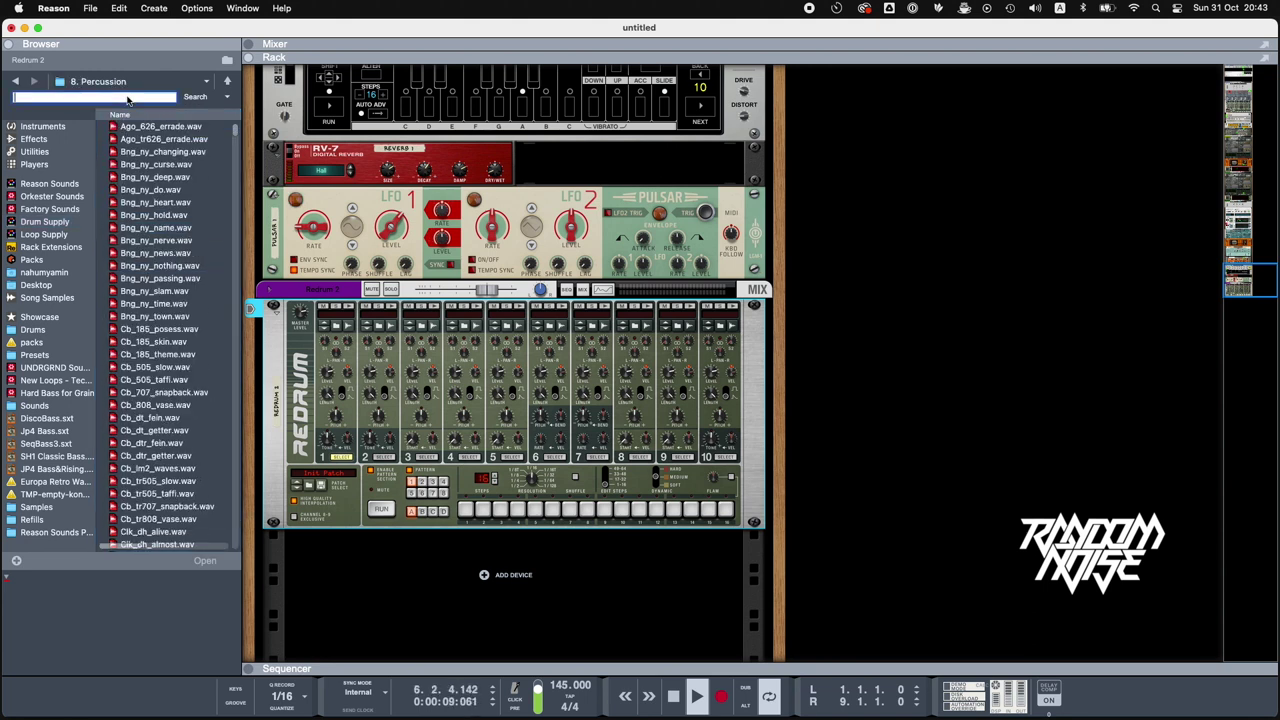
text(woo)
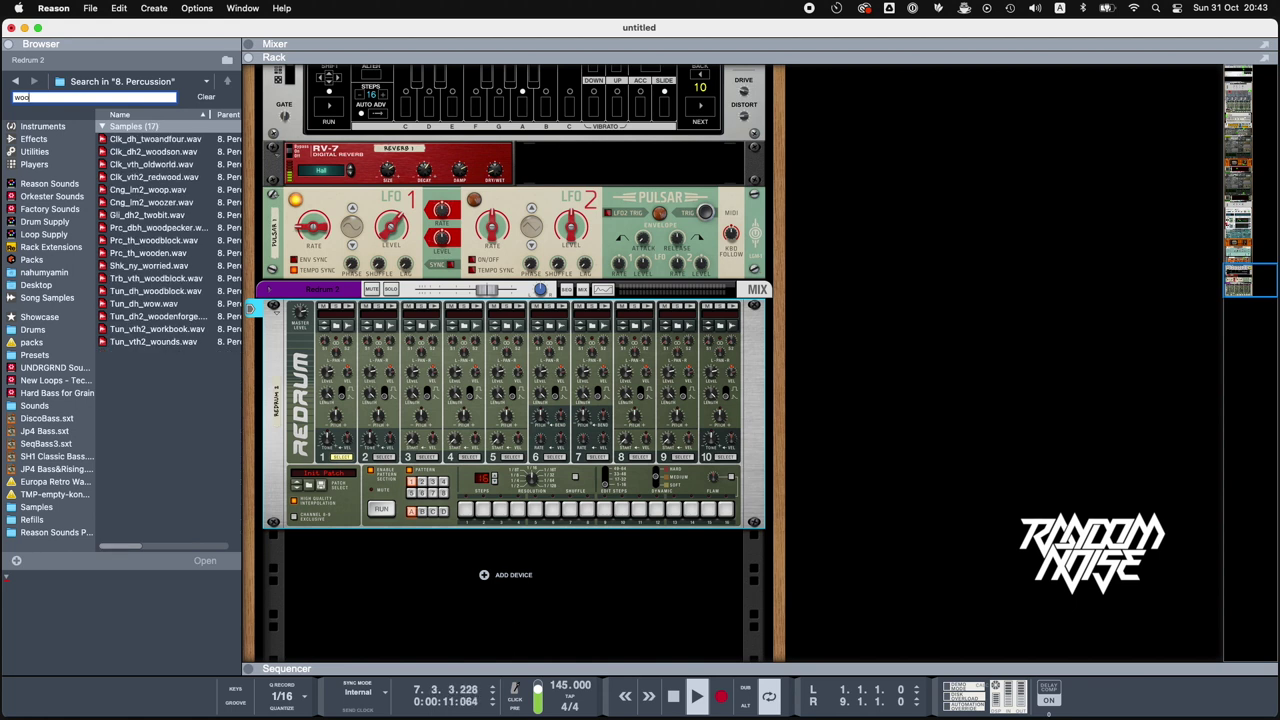
- Audition the wood-themed percussion samples in the search results, including the woodblock and wooden sounds
click(158, 177)
click(158, 189)
click(158, 202)
click(162, 215)
click(156, 228)
click(159, 215)
click(156, 228)
click(152, 165)
click(153, 151)
click(153, 139)
click(166, 241)
click(166, 253)
click(163, 241)
click(161, 229)
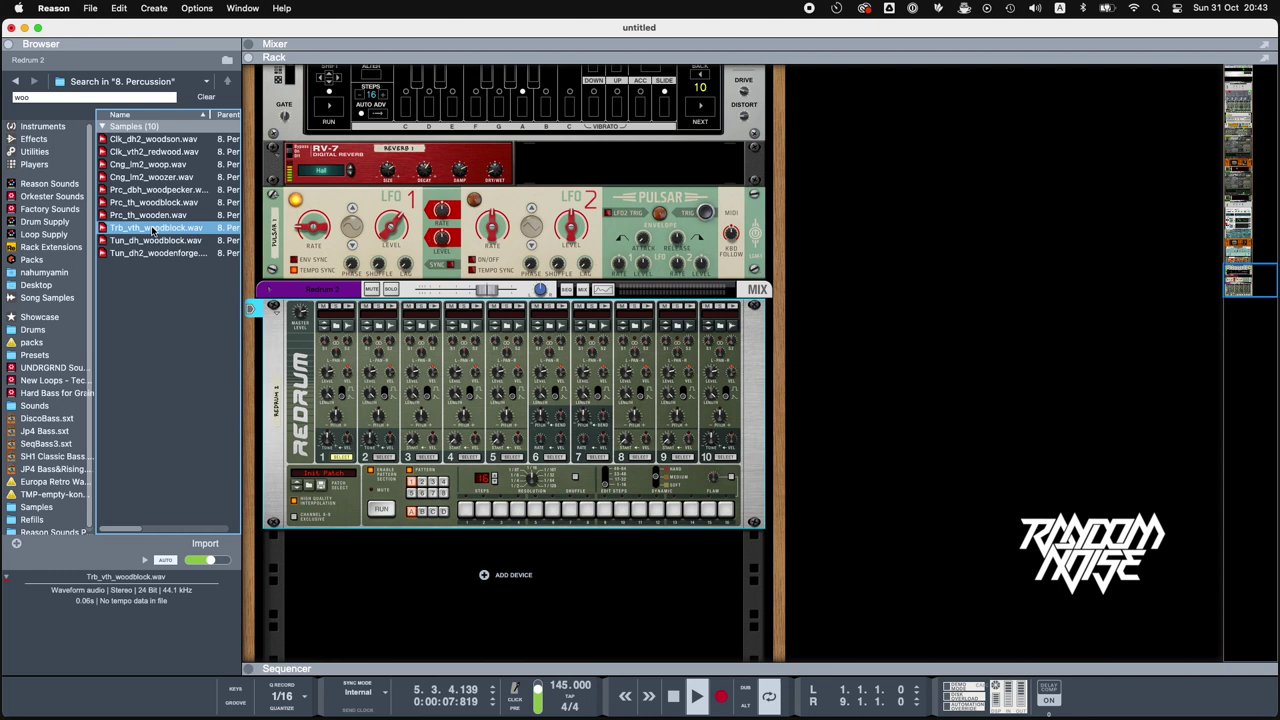
- Load Prc_th_wooden.wav into drum 1 of the second Redrum and run it with hits on steps 1, 4, 7 and 11
click(154, 216)
drag(145, 216, 355, 360)
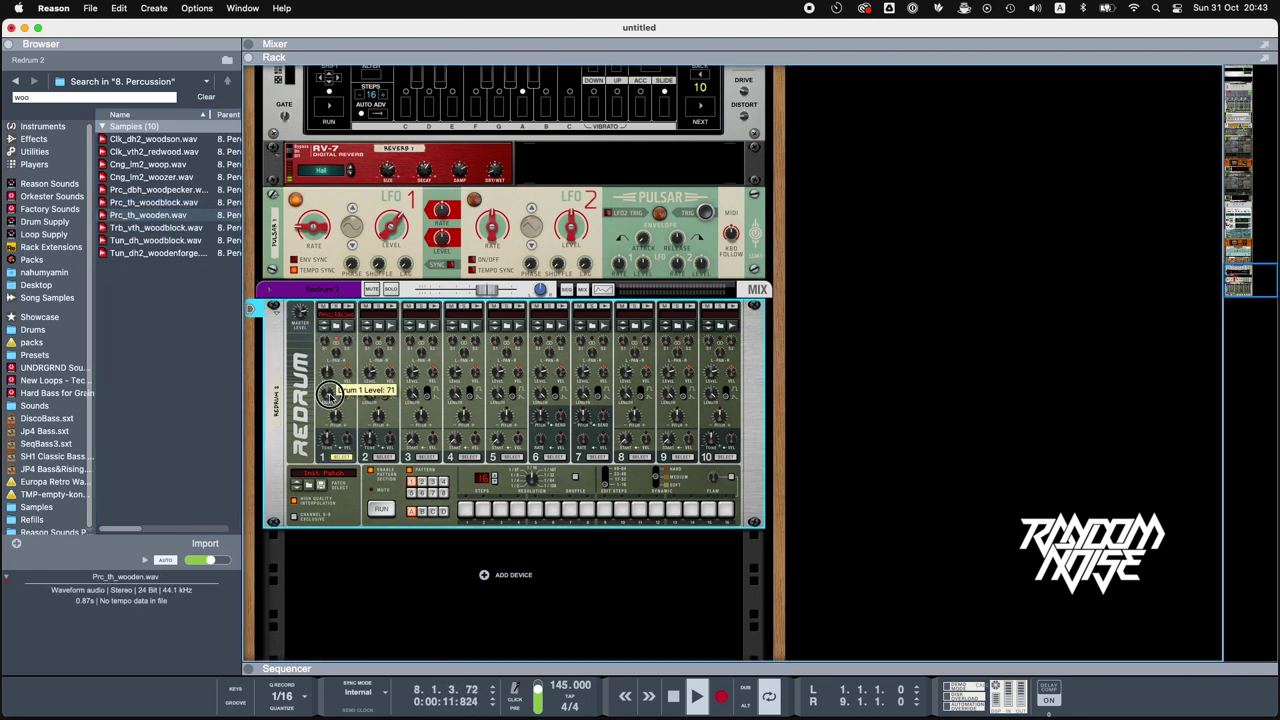
click(465, 510)
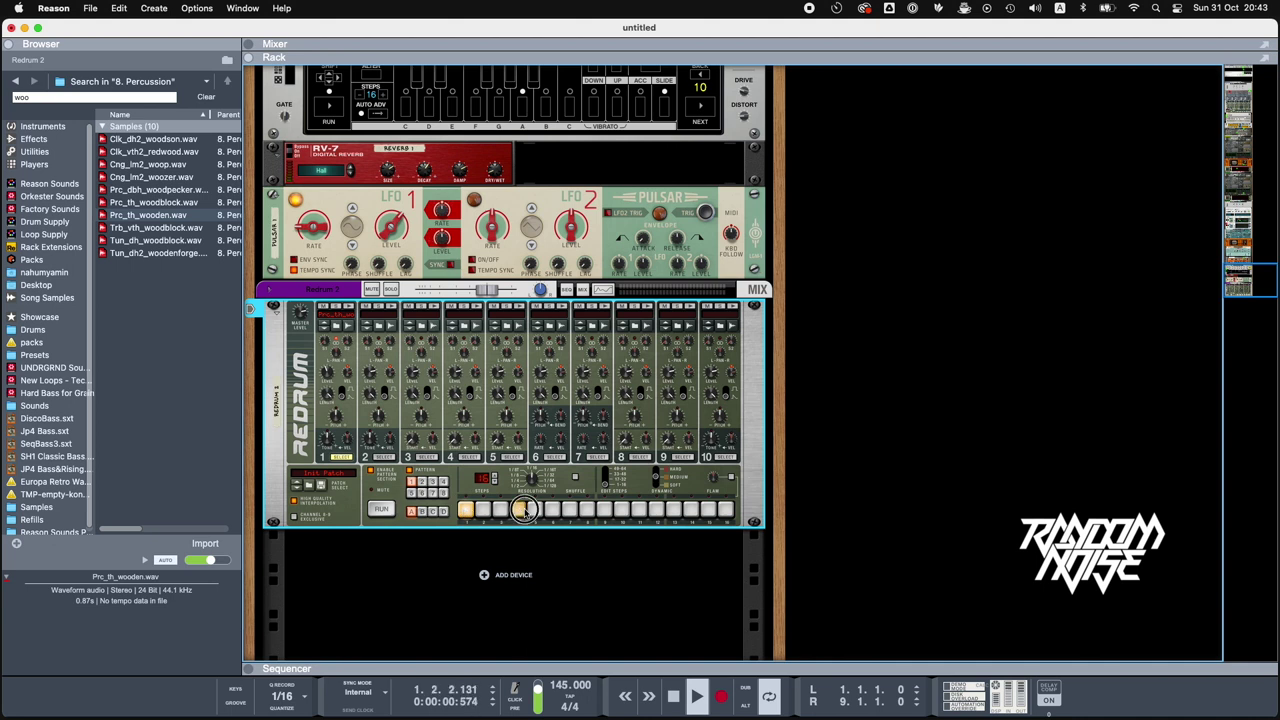
click(389, 513)
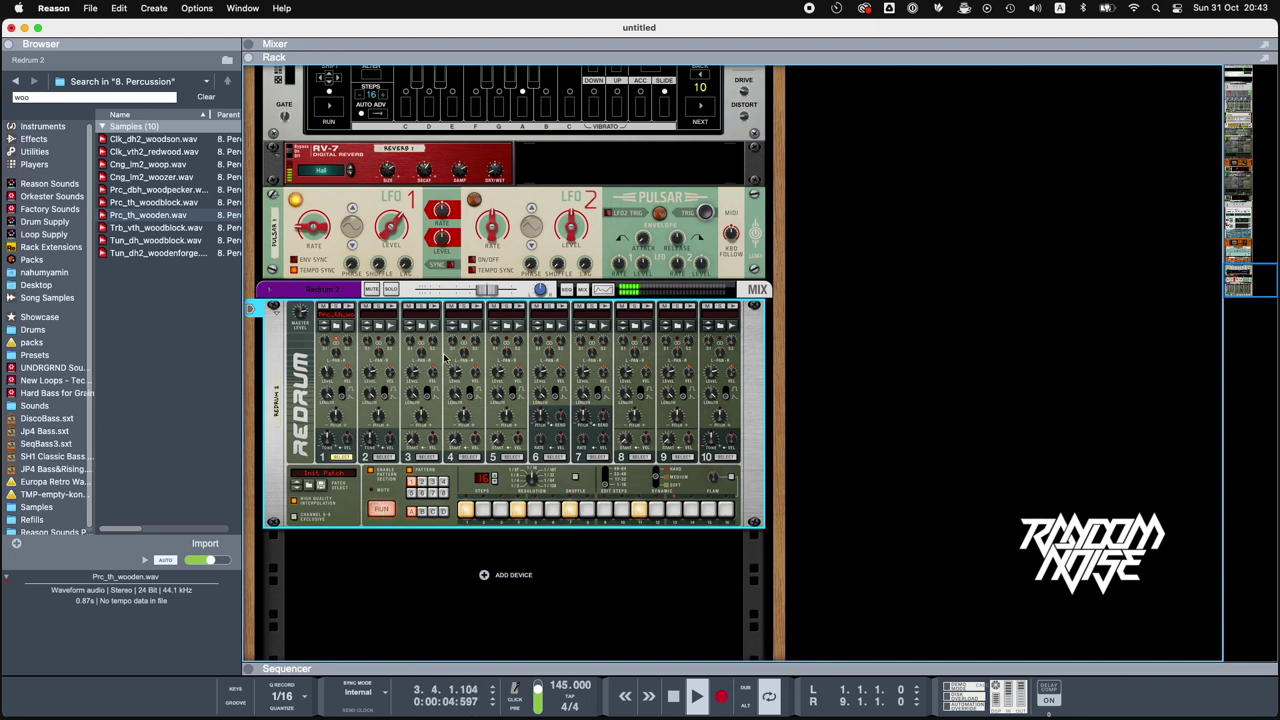
- Add an RV-7 Digital Reverb below the second Redrum and adjust drum 1's length settings
click(34, 139)
scroll(196, 363, down, 1)
scroll(196, 363, down, 8)
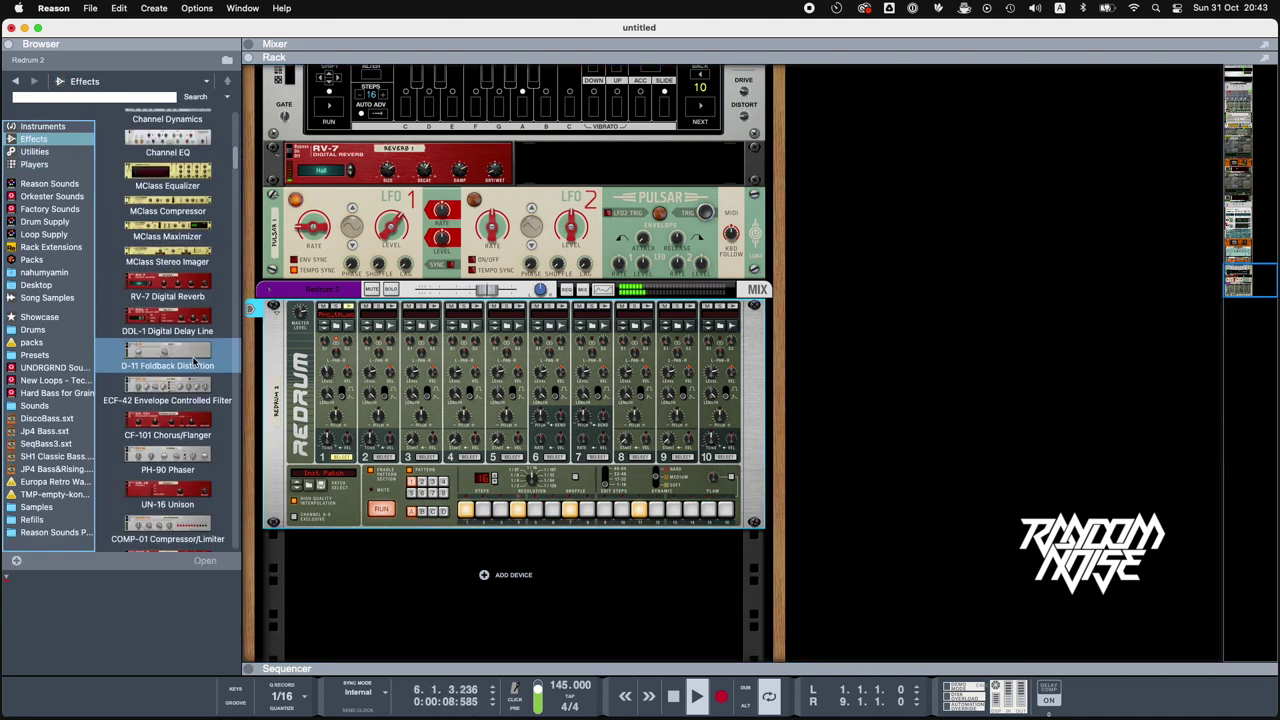
click(170, 279)
drag(170, 279, 500, 557)
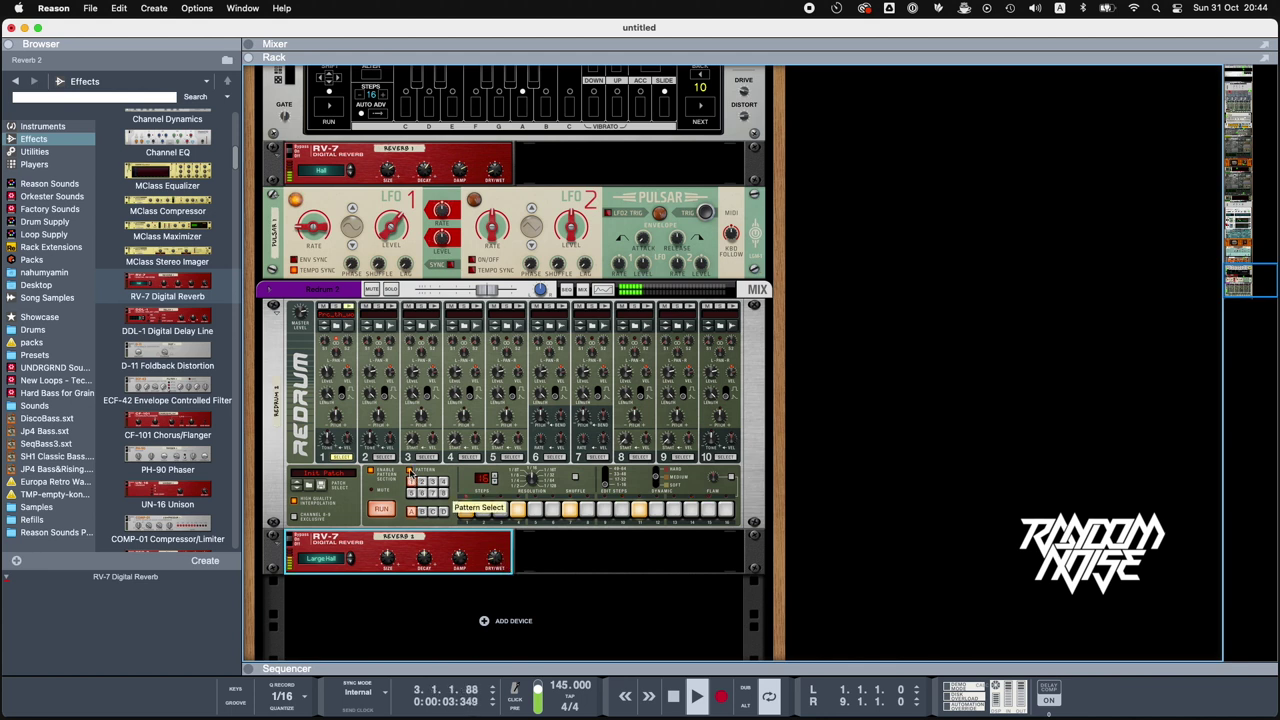
click(341, 395)
drag(341, 395, 343, 404)
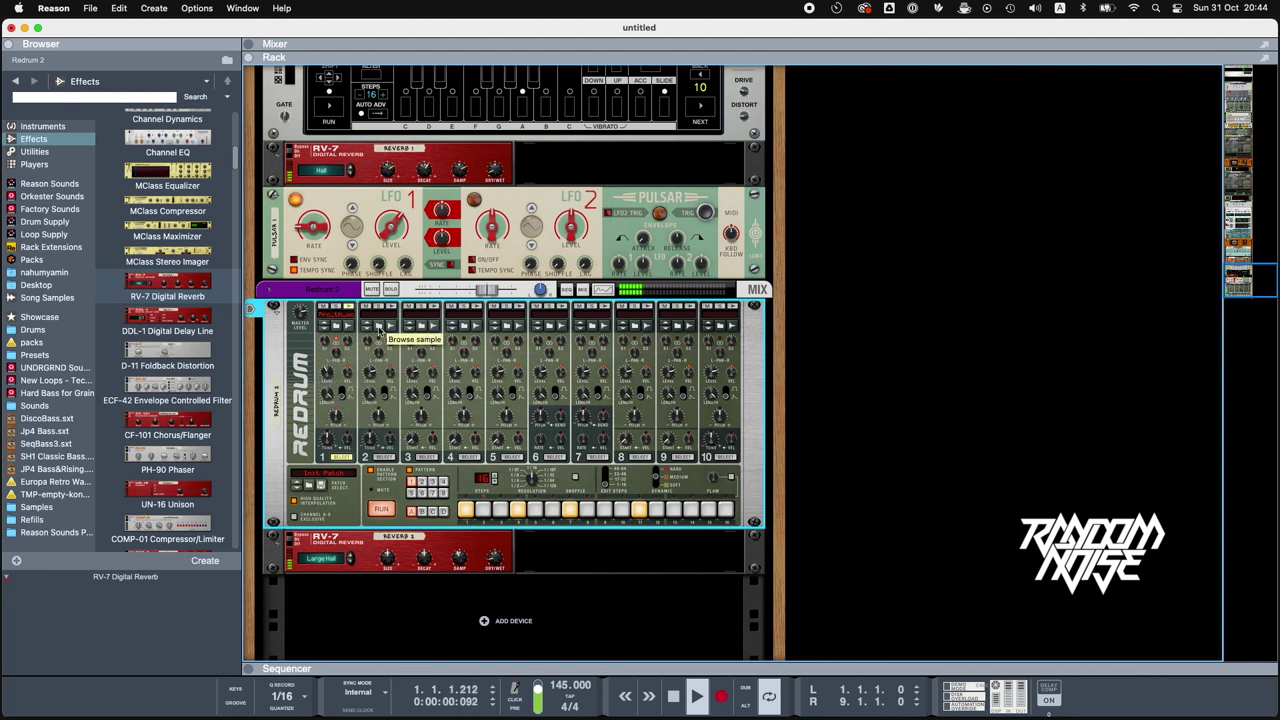
- Return to the Drum Supply's 8. Percussion folder and audition bongo, cowbell and click samples for another drum sound
click(60, 222)
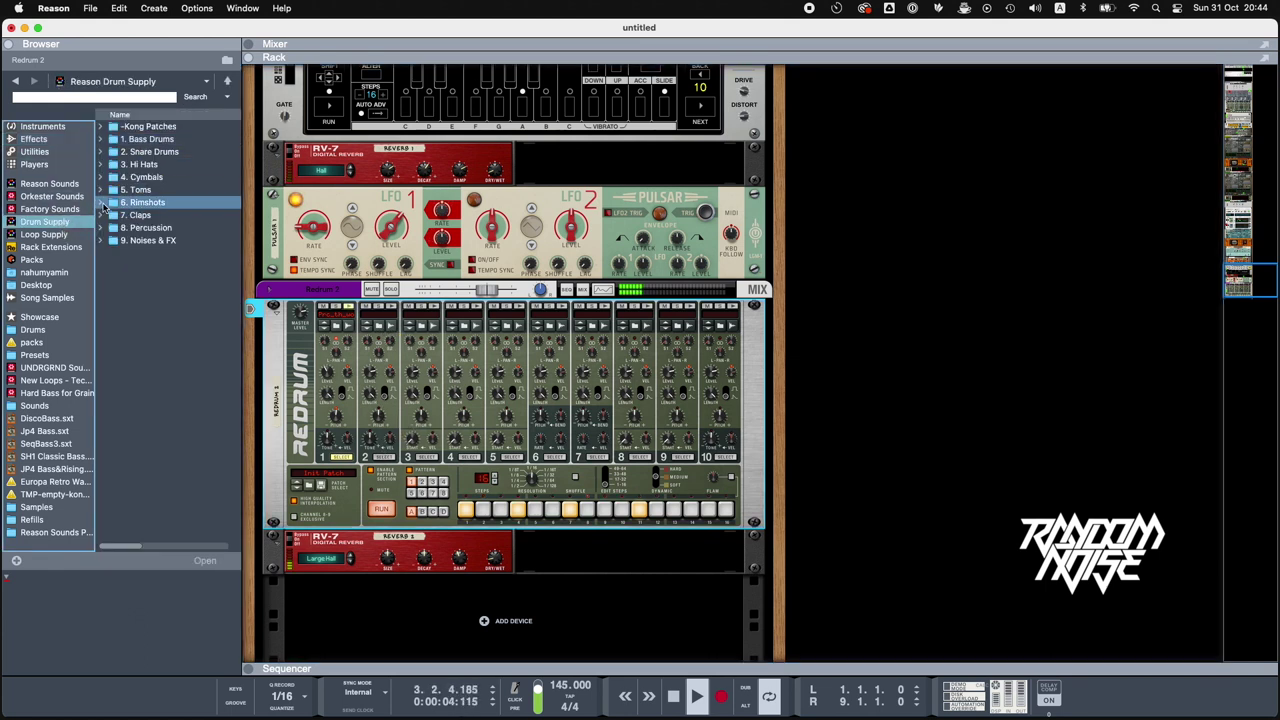
click(104, 228)
click(101, 228)
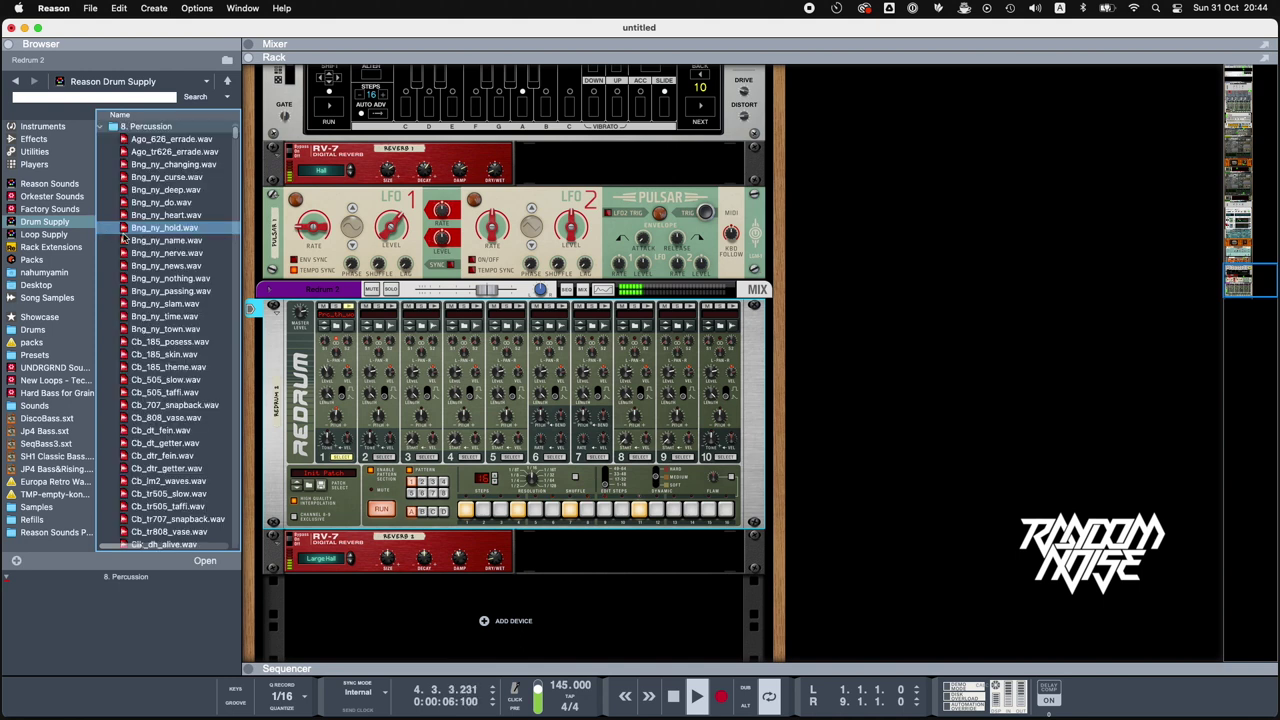
click(160, 236)
click(165, 265)
click(170, 319)
scroll(175, 316, down, 1)
click(174, 324)
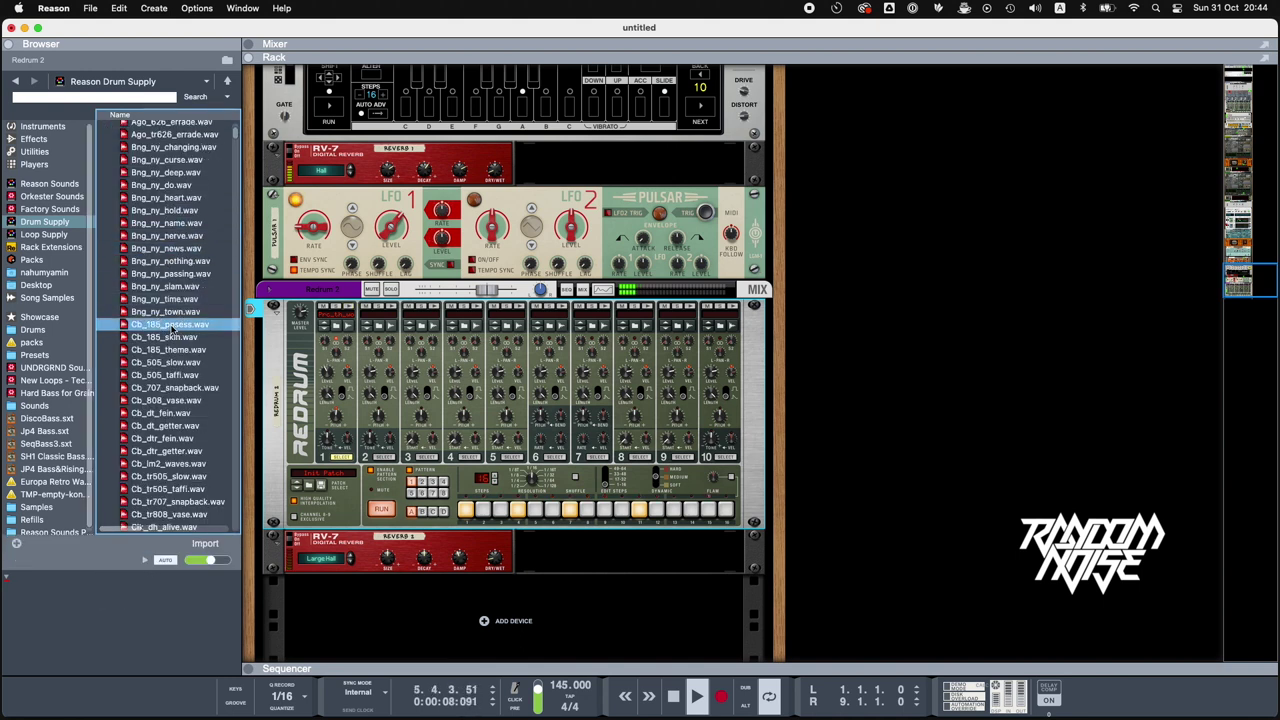
click(175, 375)
scroll(175, 372, down, 2)
click(176, 369)
scroll(177, 370, down, 3)
click(177, 367)
scroll(177, 370, down, 1)
click(177, 368)
scroll(177, 370, down, 2)
- Load Clk_dh_almost.wav into drum 2 of the second Redrum and activate all 16 steps for it
click(180, 316)
drag(170, 318, 385, 400)
drag(462, 513, 727, 511)
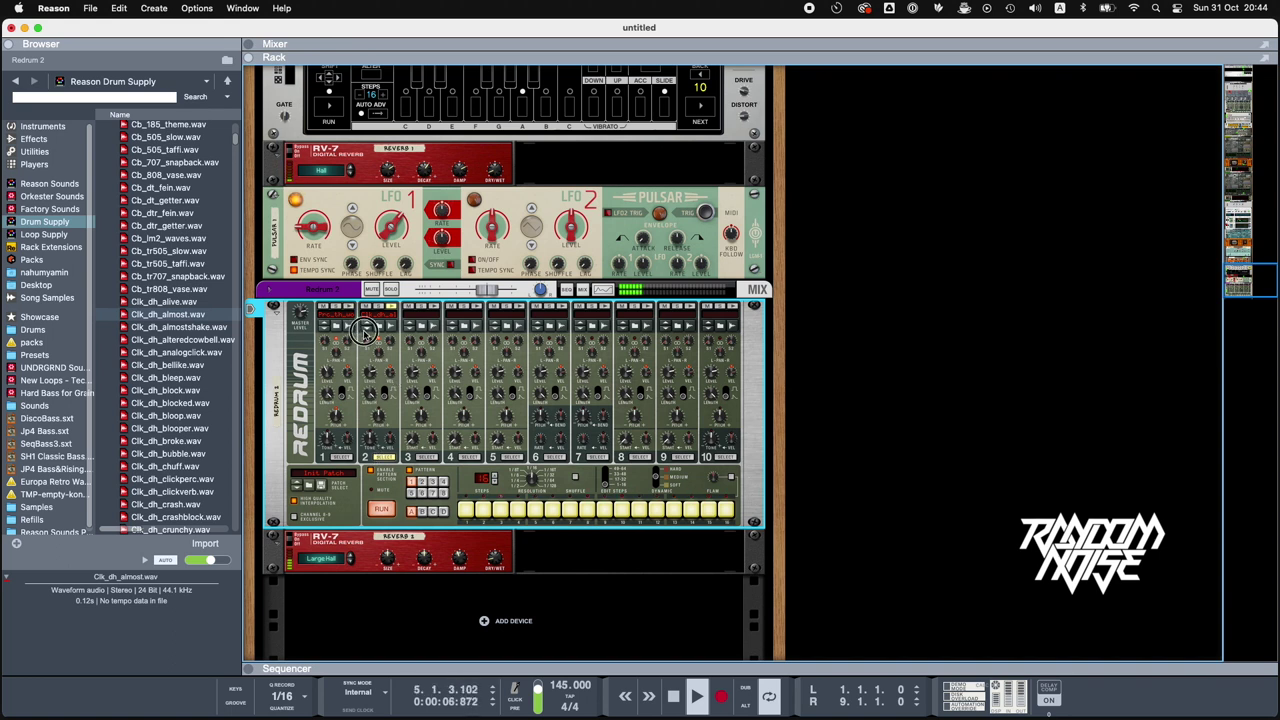
- Adjust drum 2's pitch on the second Redrum and set its level to 71
drag(372, 370, 378, 470)
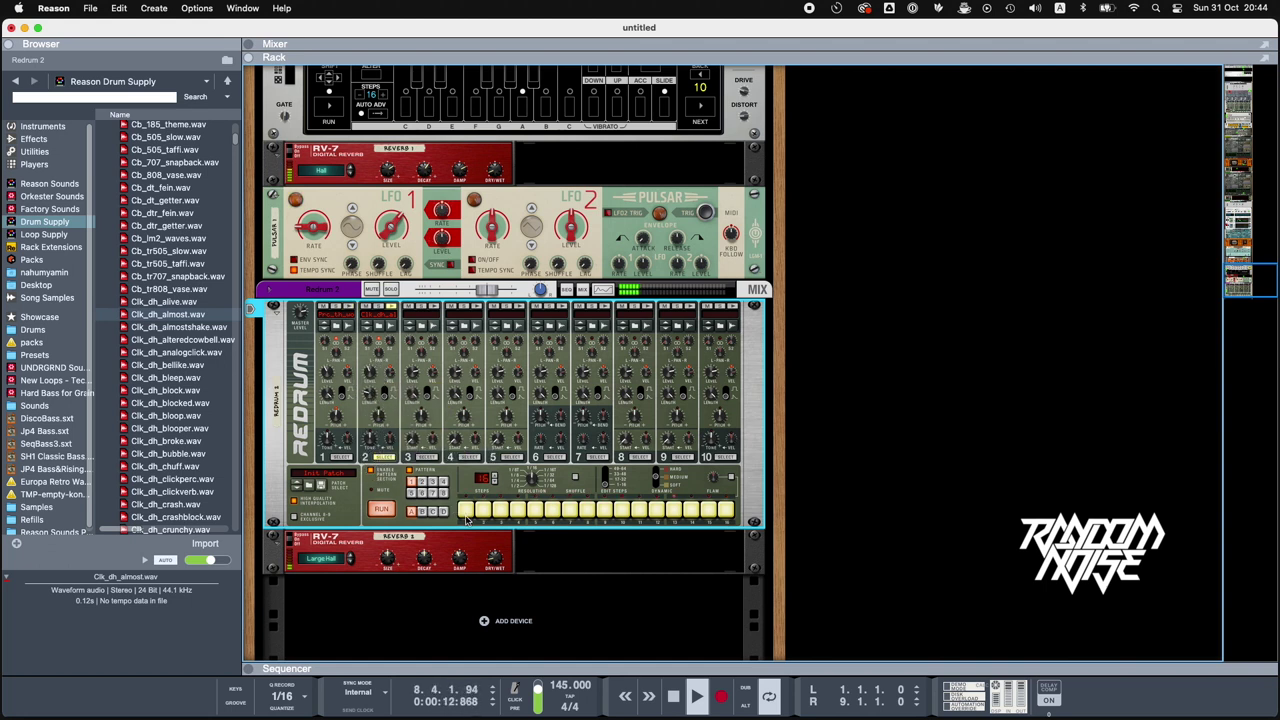
drag(378, 416, 378, 405)
drag(371, 376, 371, 378)
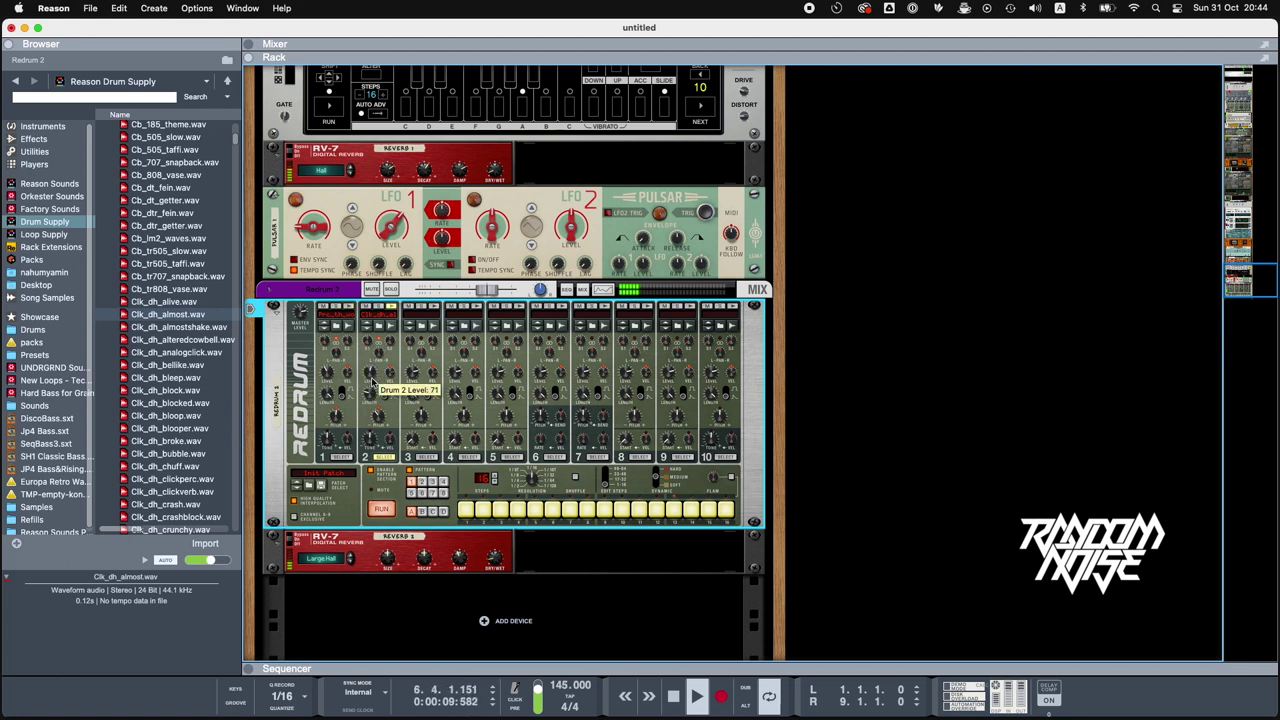
- Turn off the solo on channel 2 of the mixer inside Combinator 2
scroll(371, 381, up, 20)
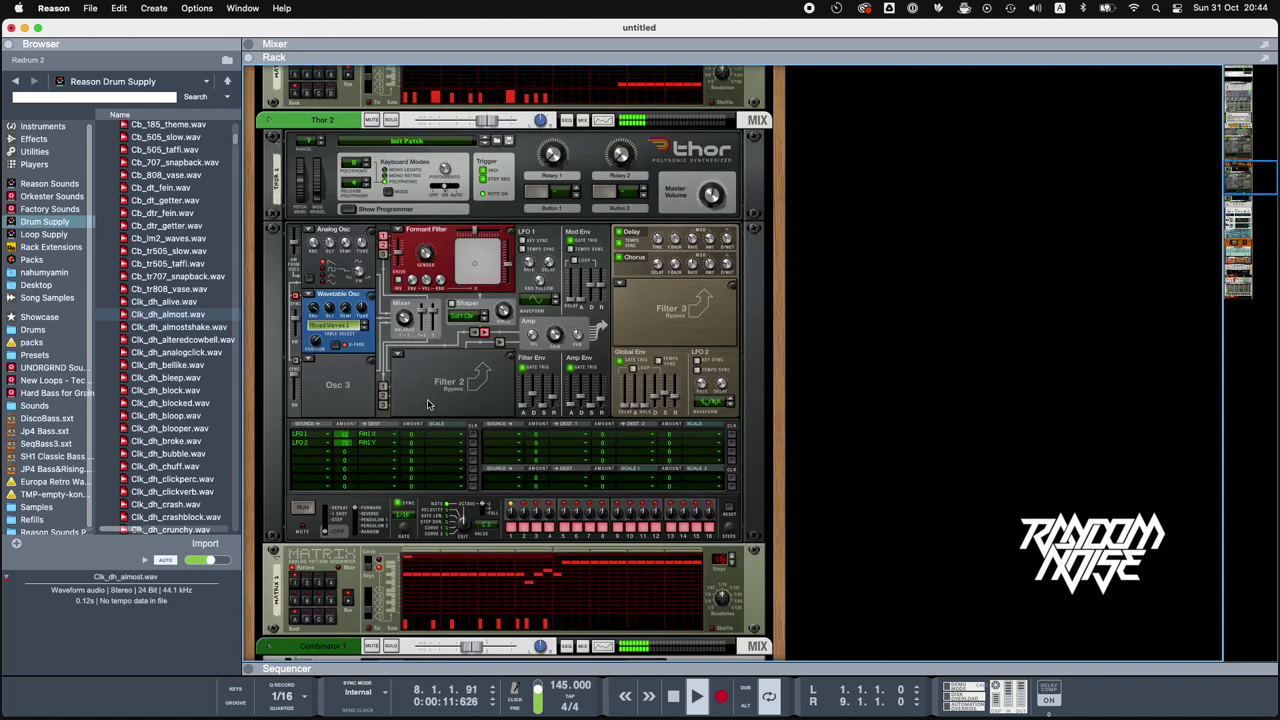
scroll(428, 404, up, 15)
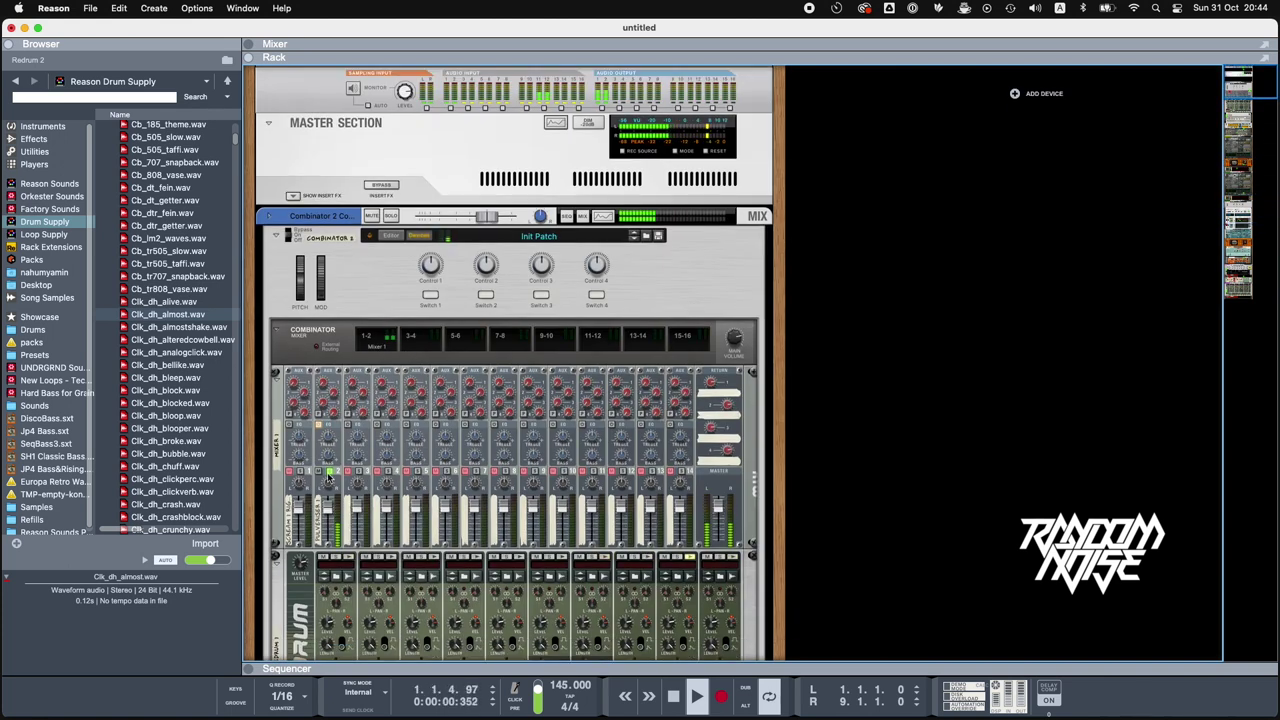
click(327, 478)
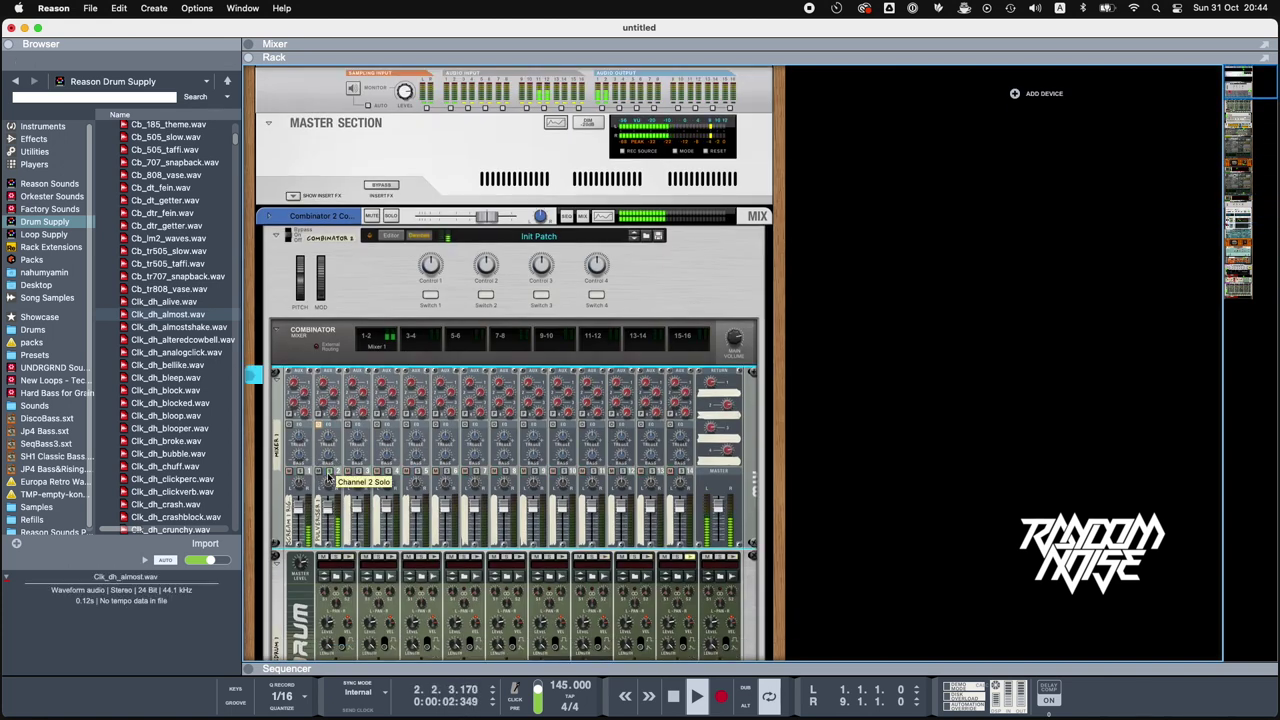
- Solo the Thor 2 mix channel to hear it alone, and release the solo again
scroll(328, 478, down, 20)
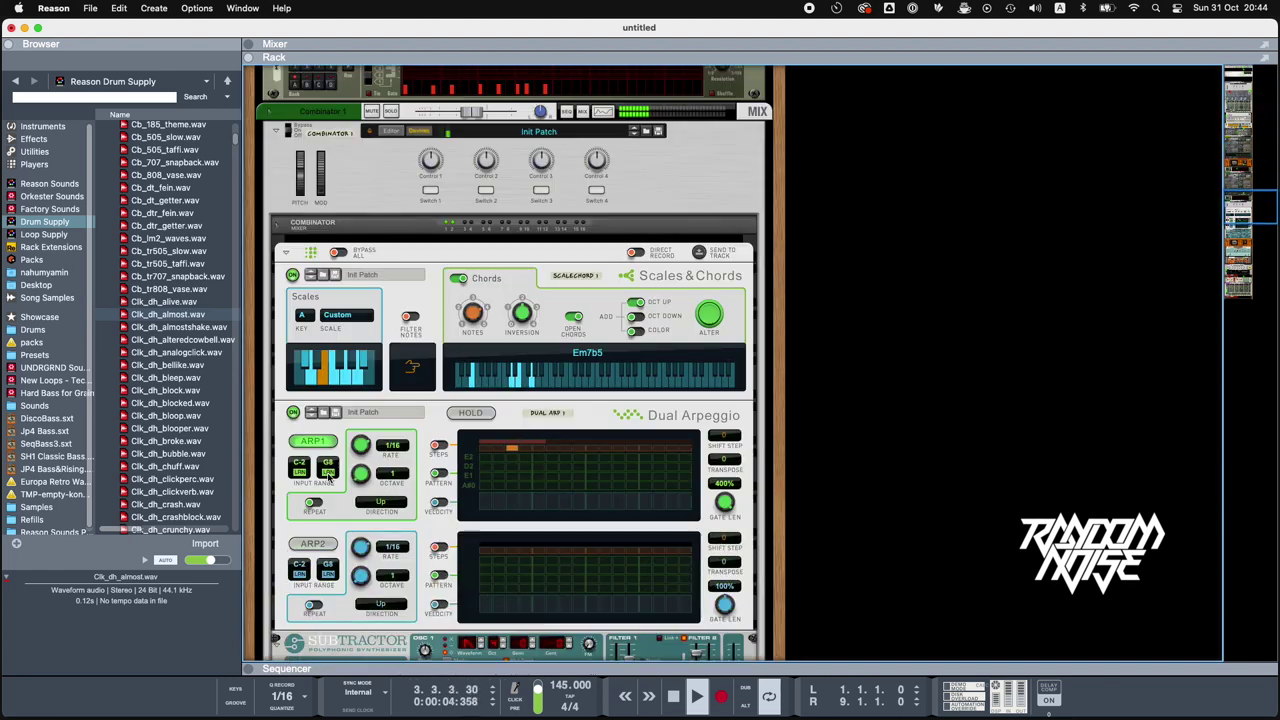
scroll(327, 478, down, 10)
scroll(327, 478, up, 5)
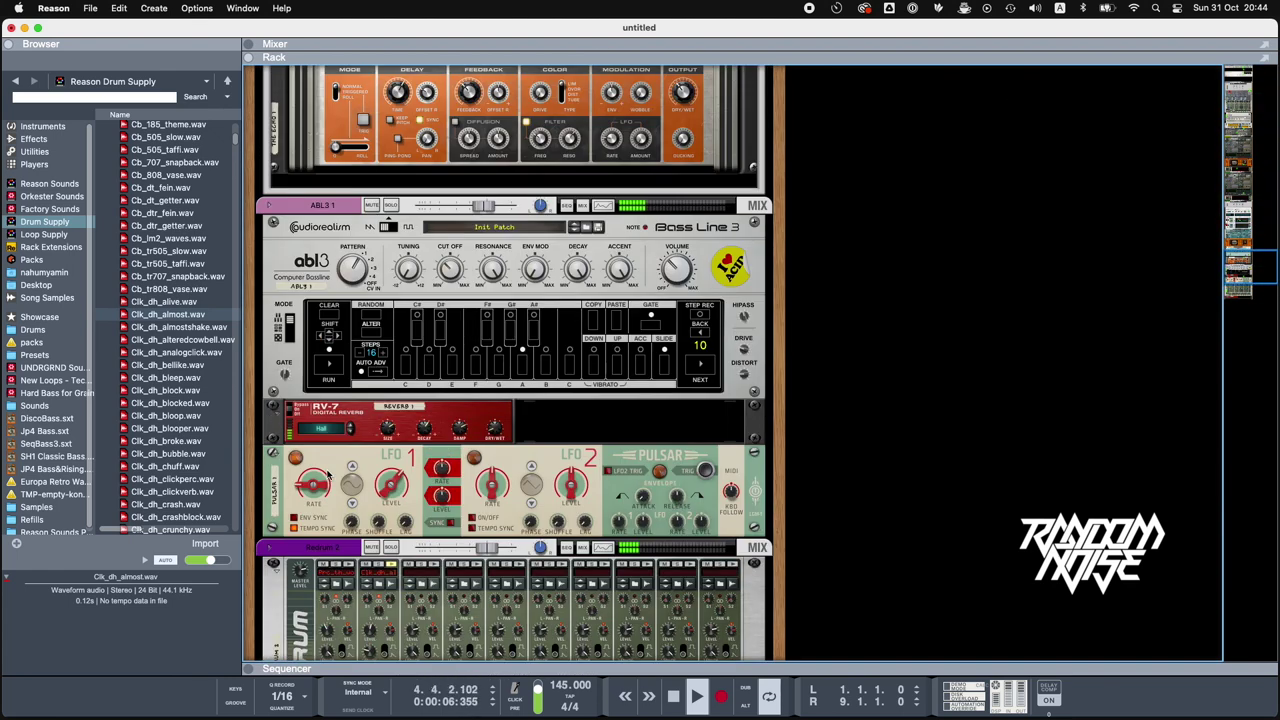
scroll(327, 478, up, 10)
scroll(327, 478, up, 10)
scroll(327, 478, up, 3)
click(397, 188)
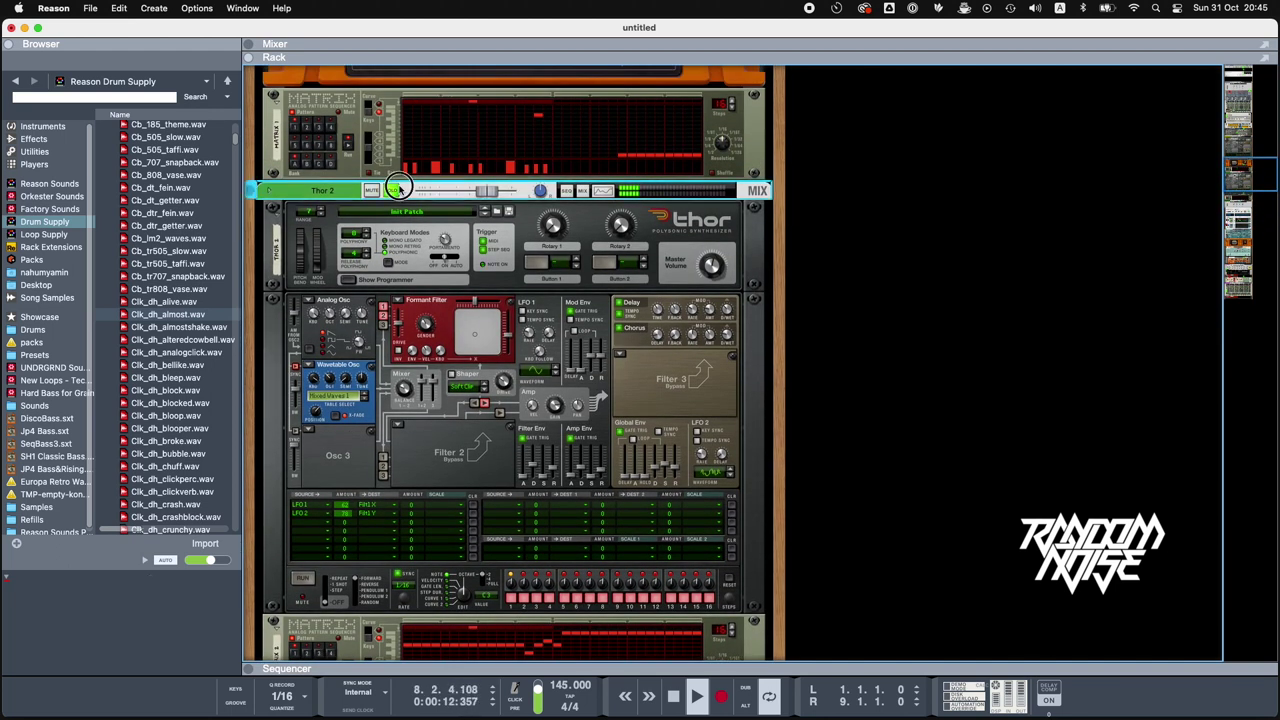
click(392, 190)
- Solo the Thor 1 mix channel
scroll(400, 395, down, 3)
scroll(394, 440, up, 4)
scroll(395, 447, up, 10)
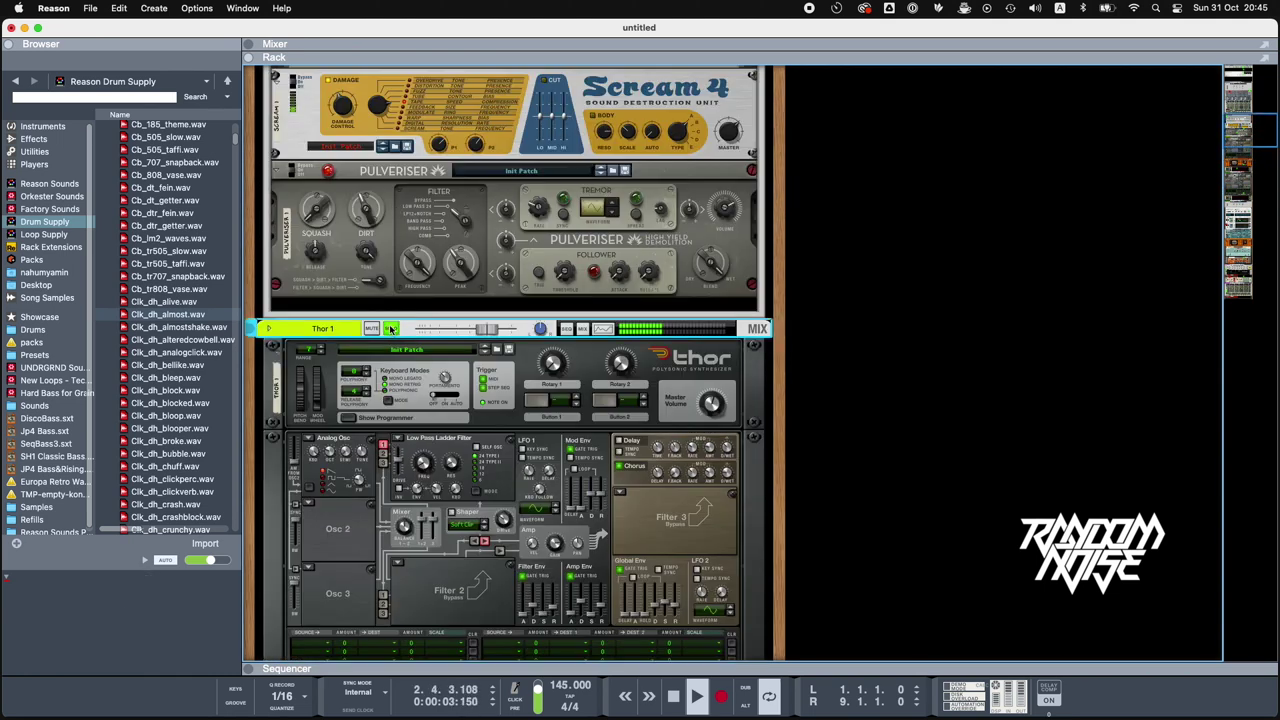
- Select pattern 2 in Thor 1's Matrix sequencer and shorten its pattern length to four steps
scroll(391, 340, down, 5)
scroll(417, 399, down, 5)
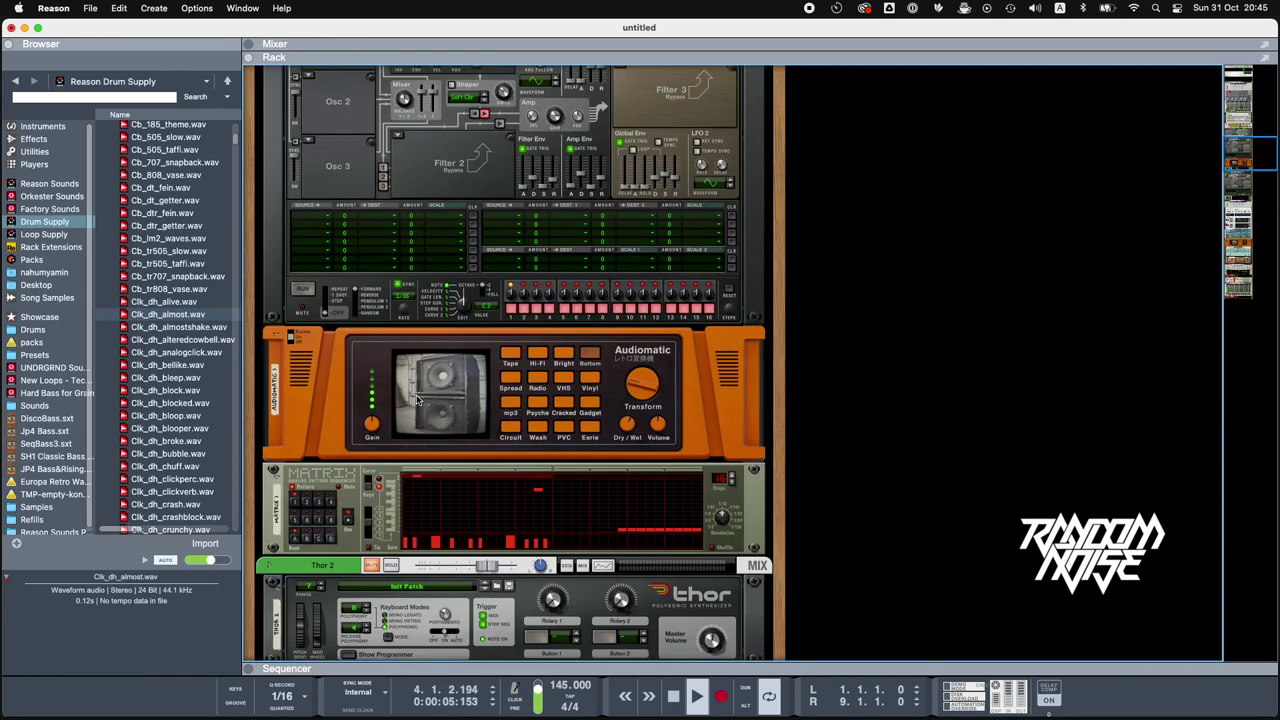
click(308, 418)
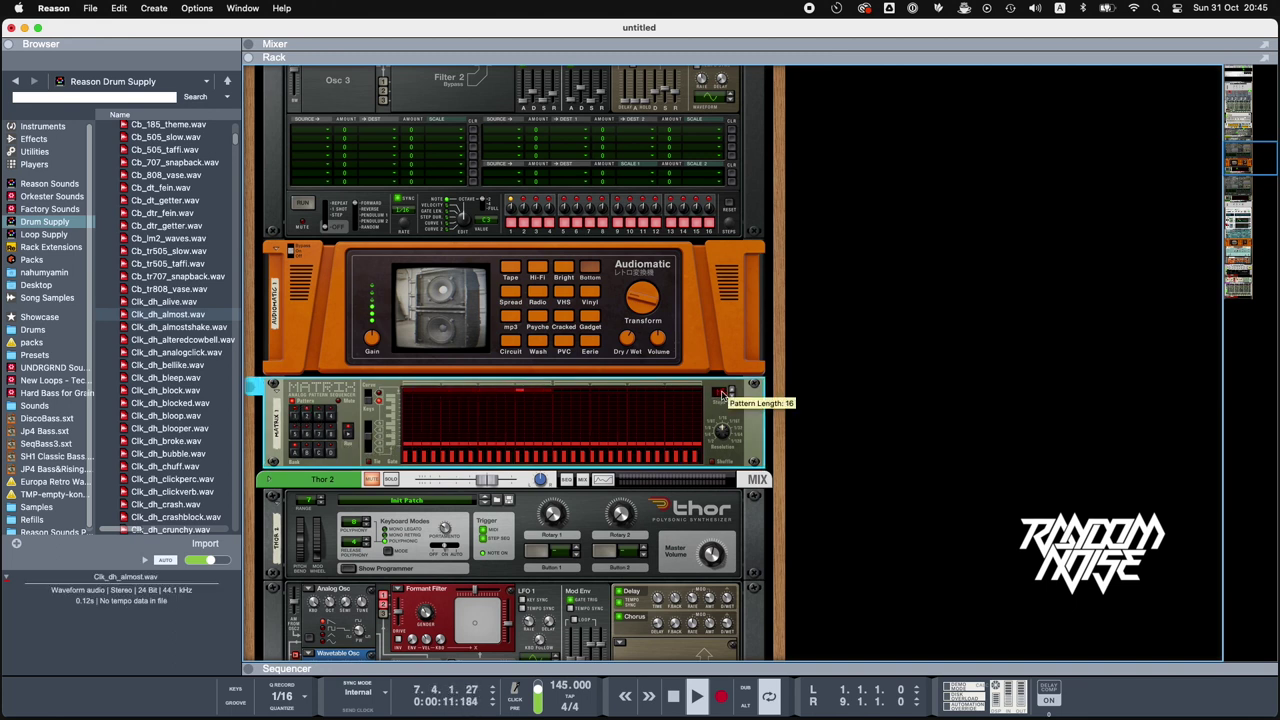
scroll(725, 400, down, 7)
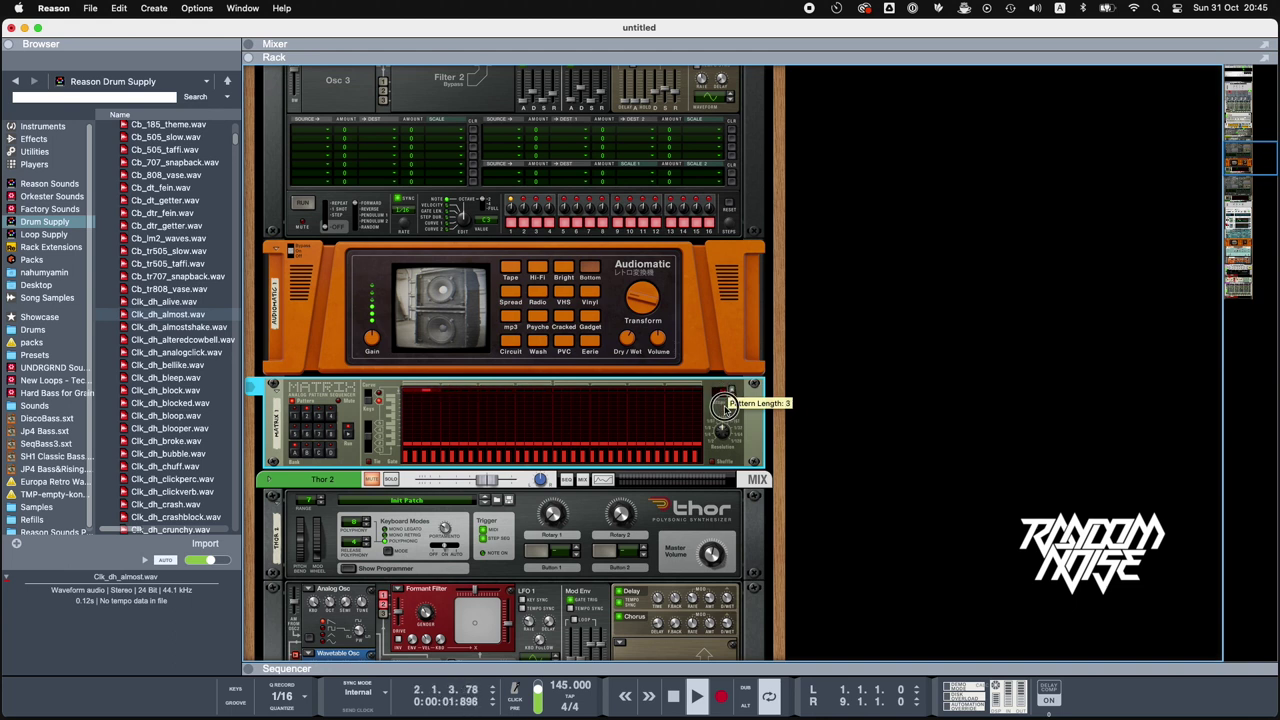
- Clear the Matrix gates beyond step 4 and place a note on step 3 in octave 3
mouse_move(441, 460)
mouse_down()
mouse_move(618, 550)
mouse_move(882, 529)
mouse_up()
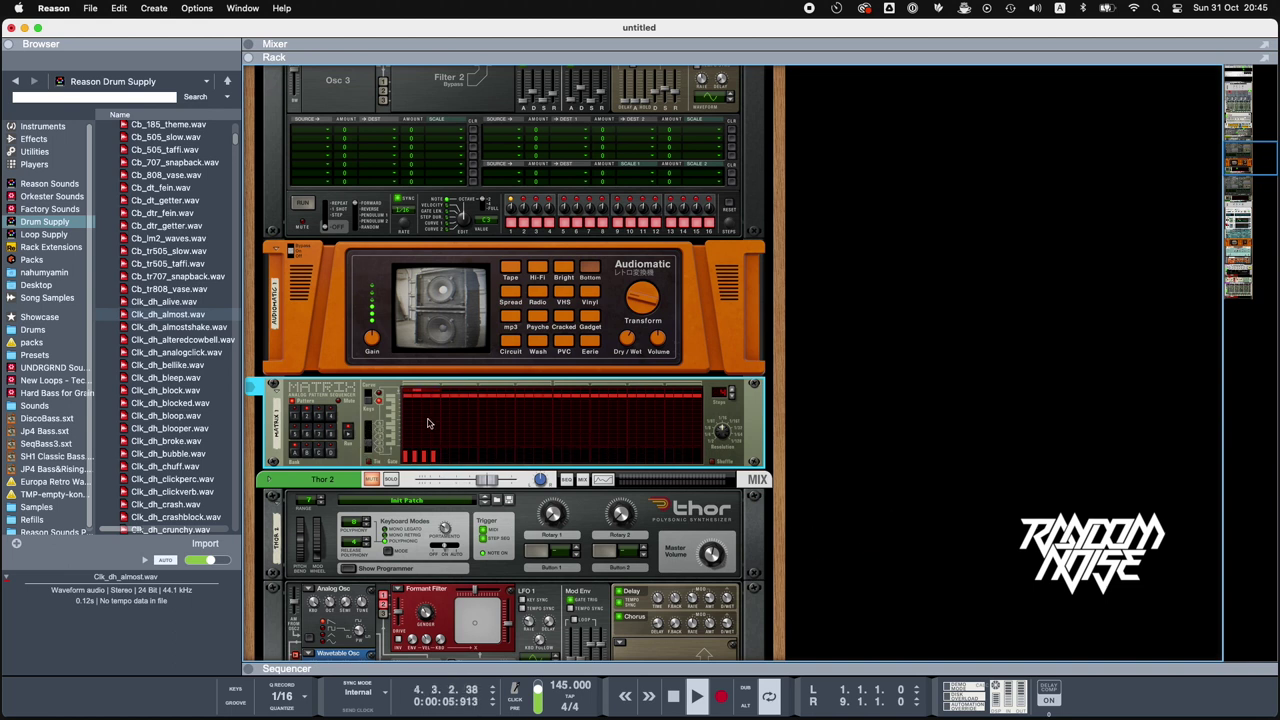
drag(405, 410, 705, 410)
click(367, 447)
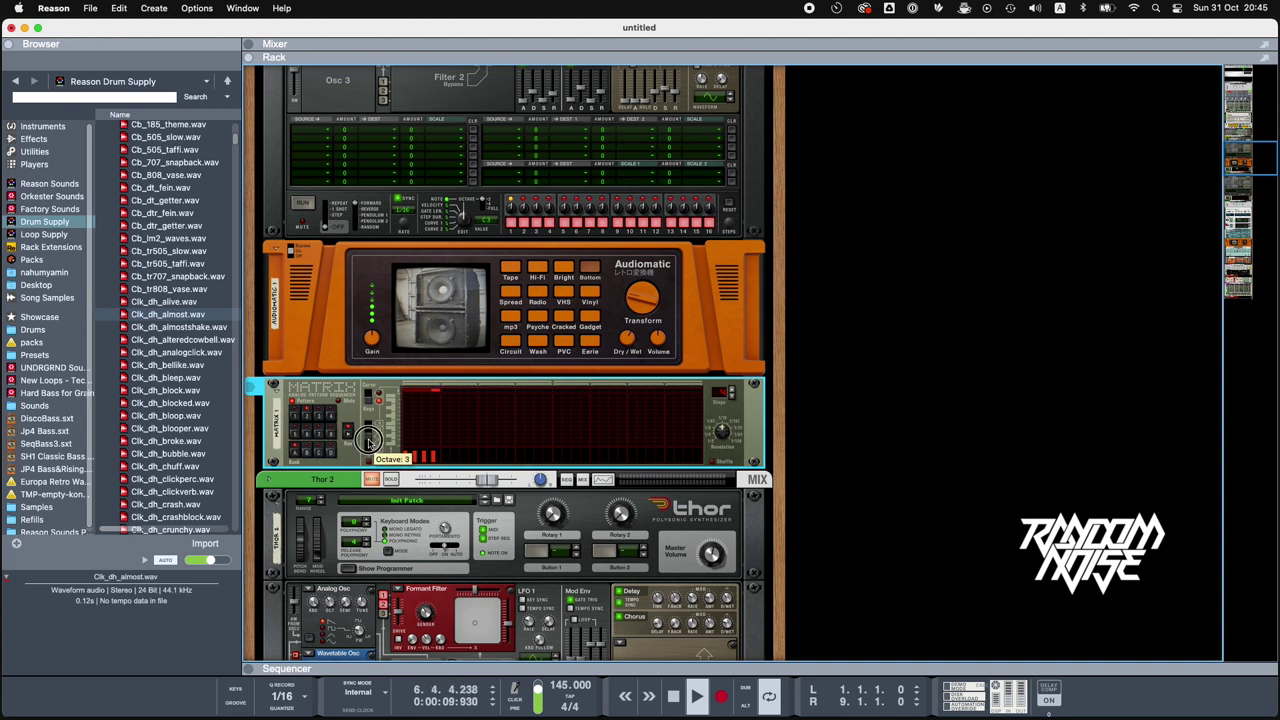
click(424, 409)
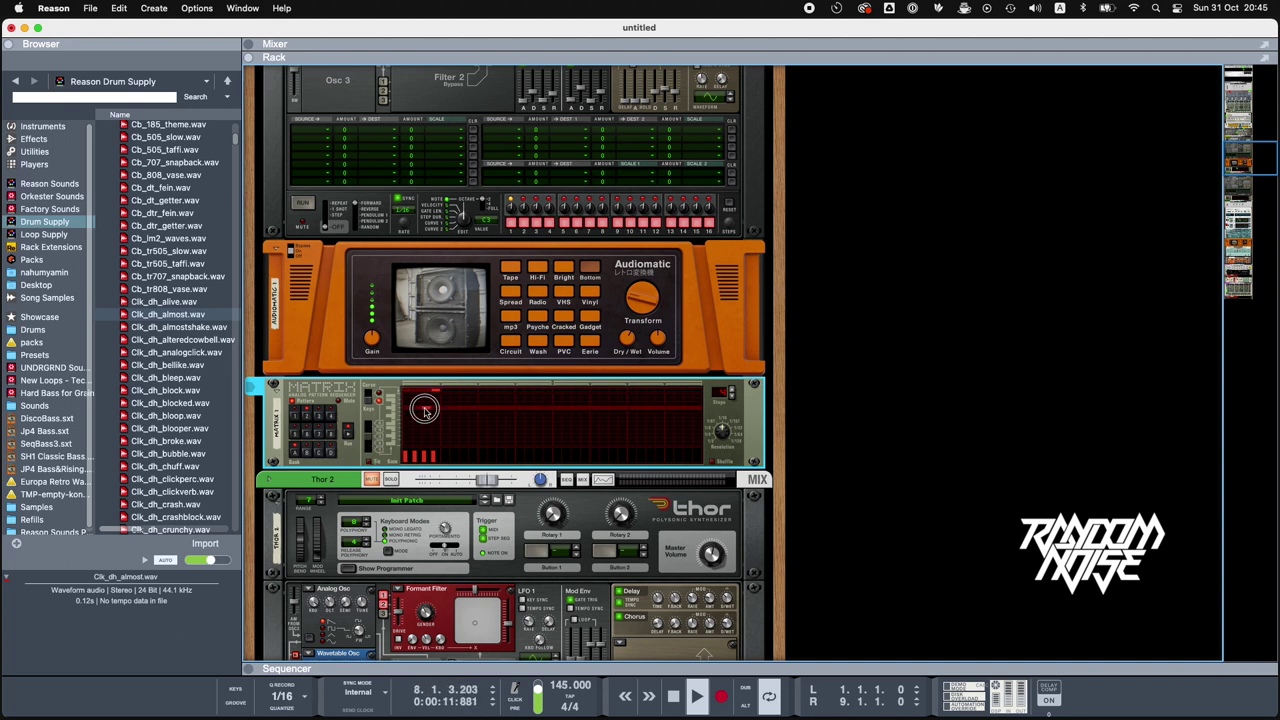
click(424, 409)
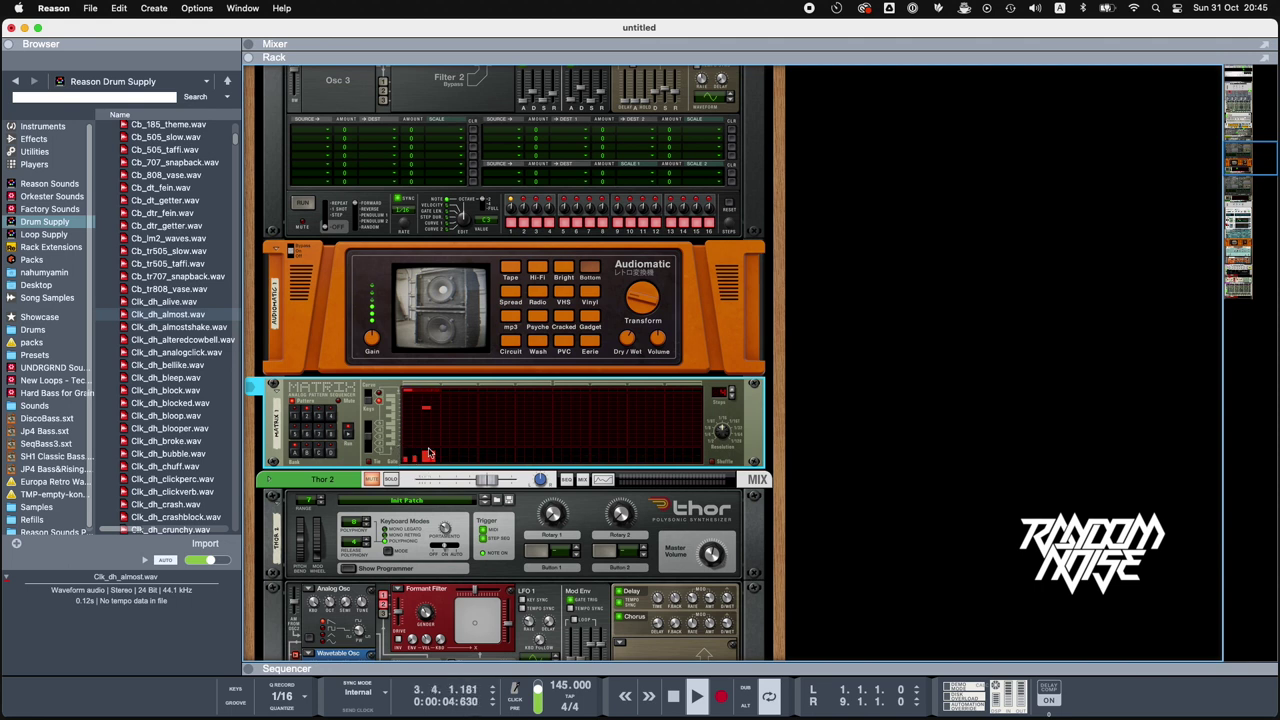
- Set Thor 1's Filter 1 velocity amount to 35 and its envelope amount to 94
scroll(476, 430, up, 3)
scroll(480, 390, up, 2)
drag(533, 192, 541, 128)
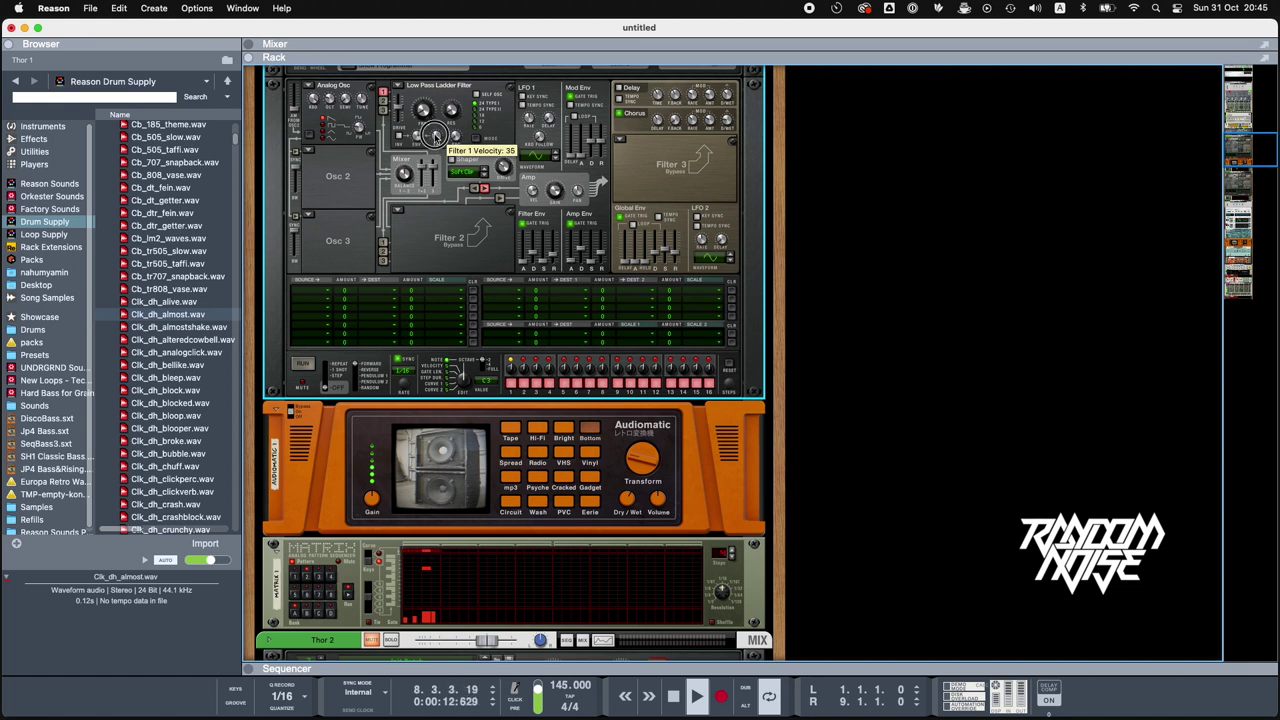
drag(427, 142, 418, 141)
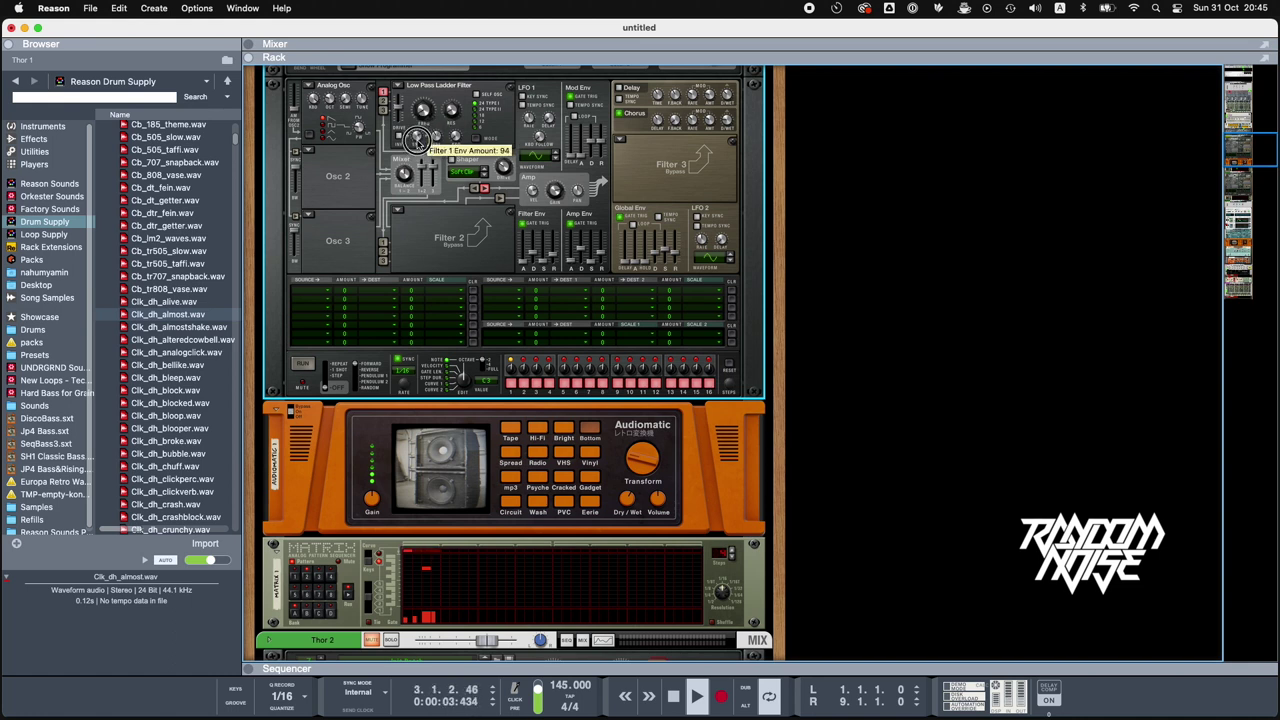
- Release the solo on the Thor 1 mix channel
scroll(408, 294, up, 5)
scroll(406, 294, up, 4)
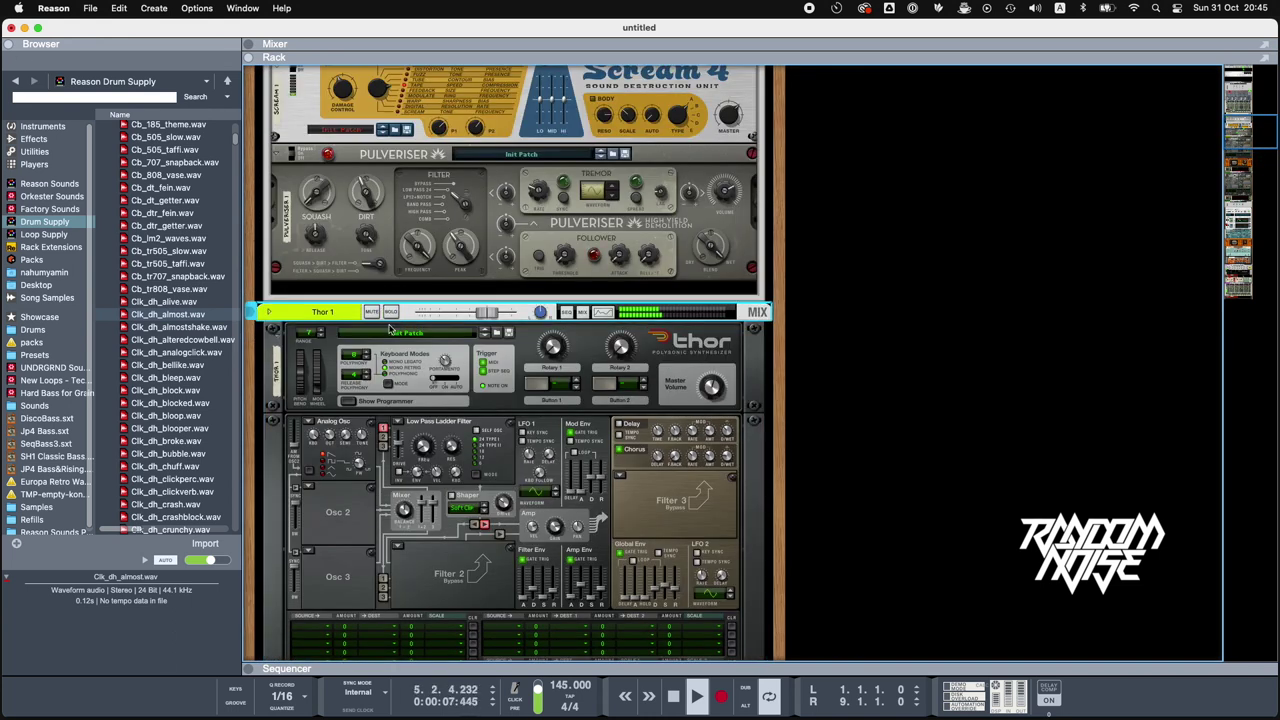
scroll(391, 329, up, 5)
scroll(391, 329, down, 8)
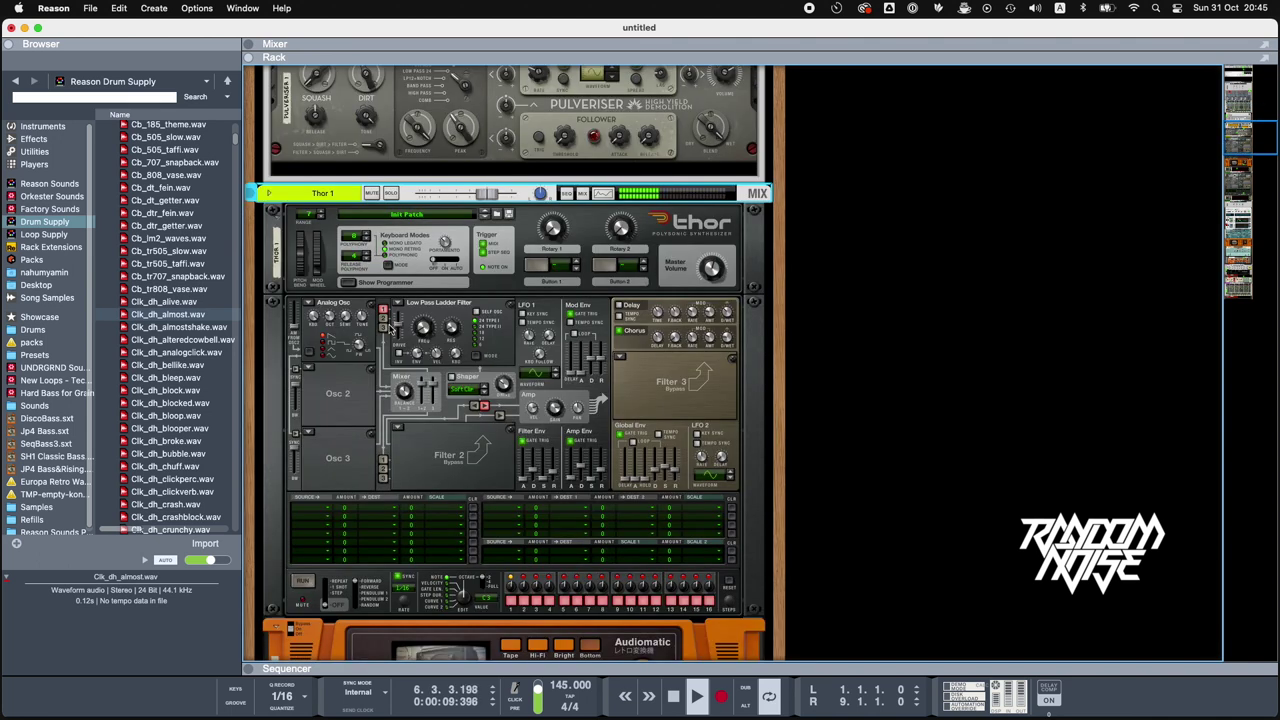
- Solo Thor 1, fine-tune its filter and amp envelopes with the amp decay at about 3.33 s, and release the solo
click(391, 193)
mouse_move(540, 472)
mouse_down()
mouse_move(554, 476)
mouse_move(536, 474)
mouse_up()
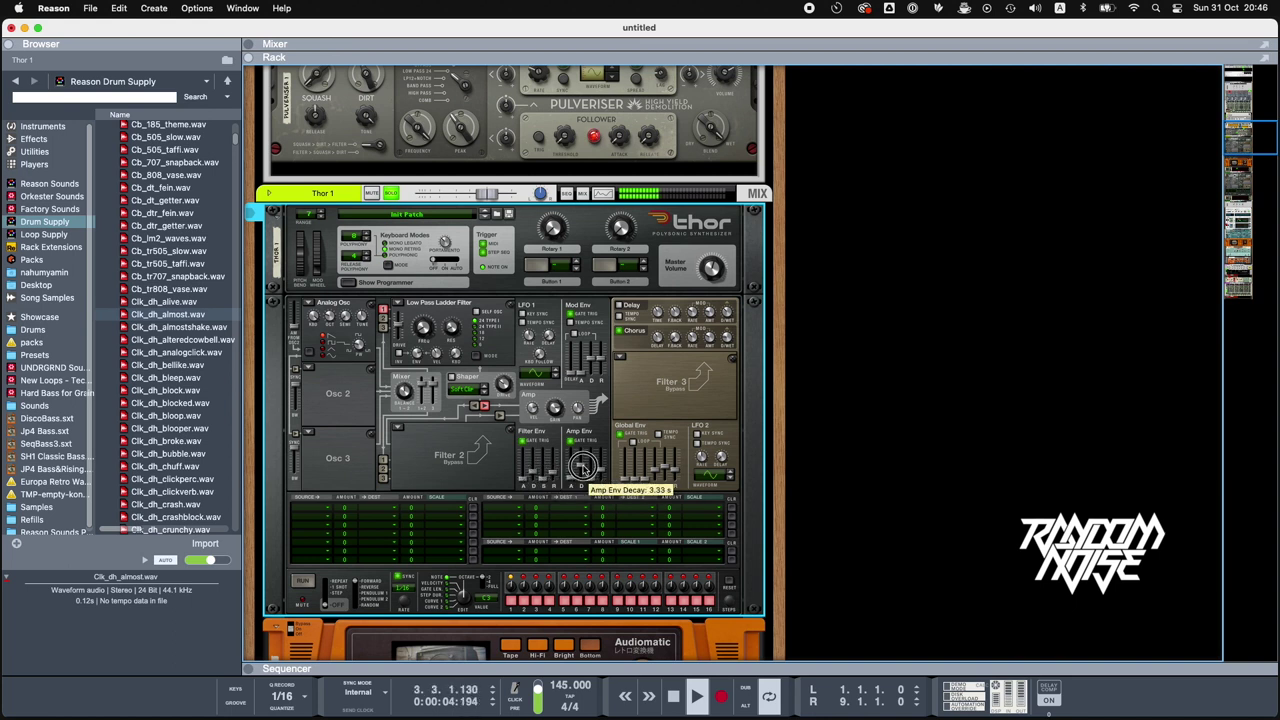
drag(599, 469, 599, 467)
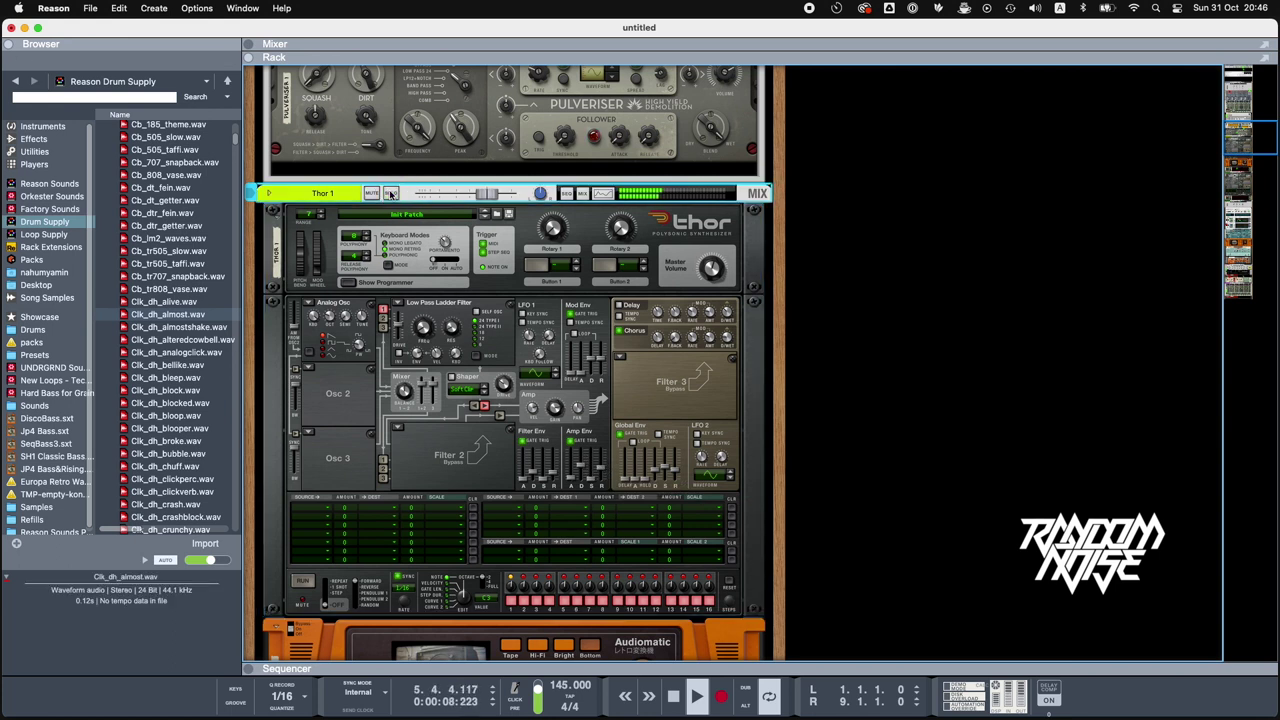
scroll(383, 383, down, 5)
scroll(383, 383, down, 12)
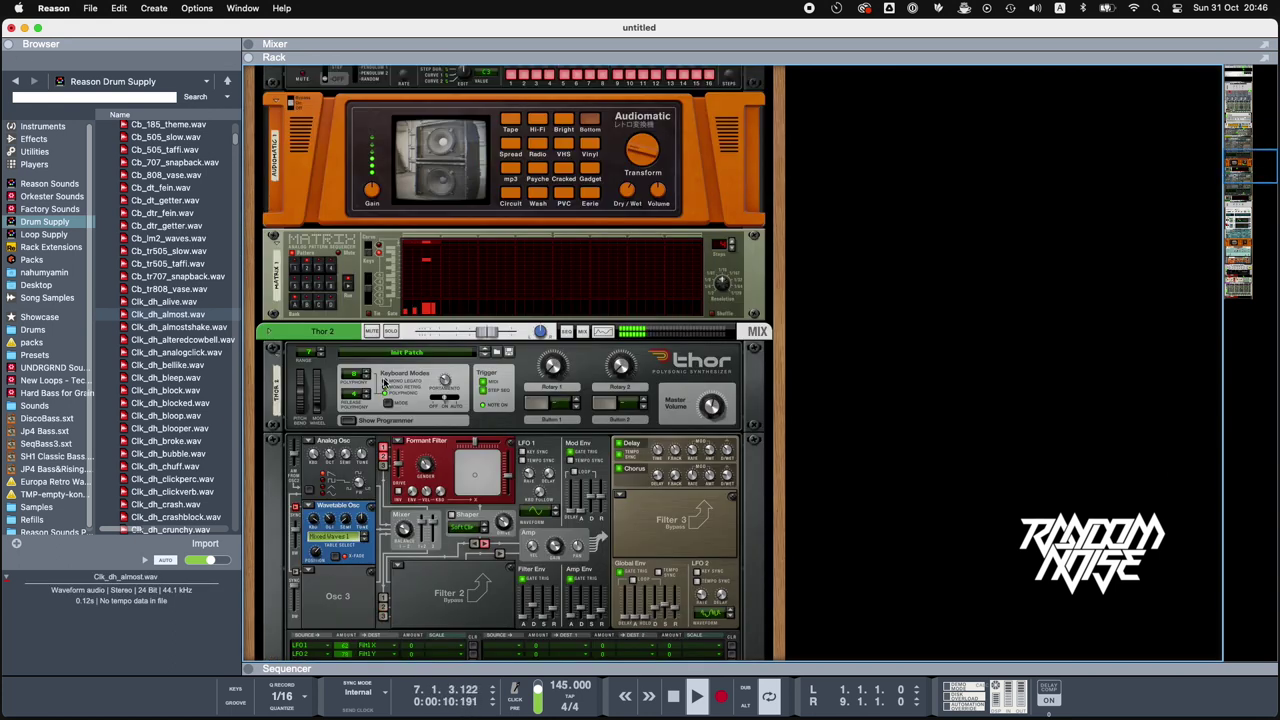
scroll(383, 377, up, 15)
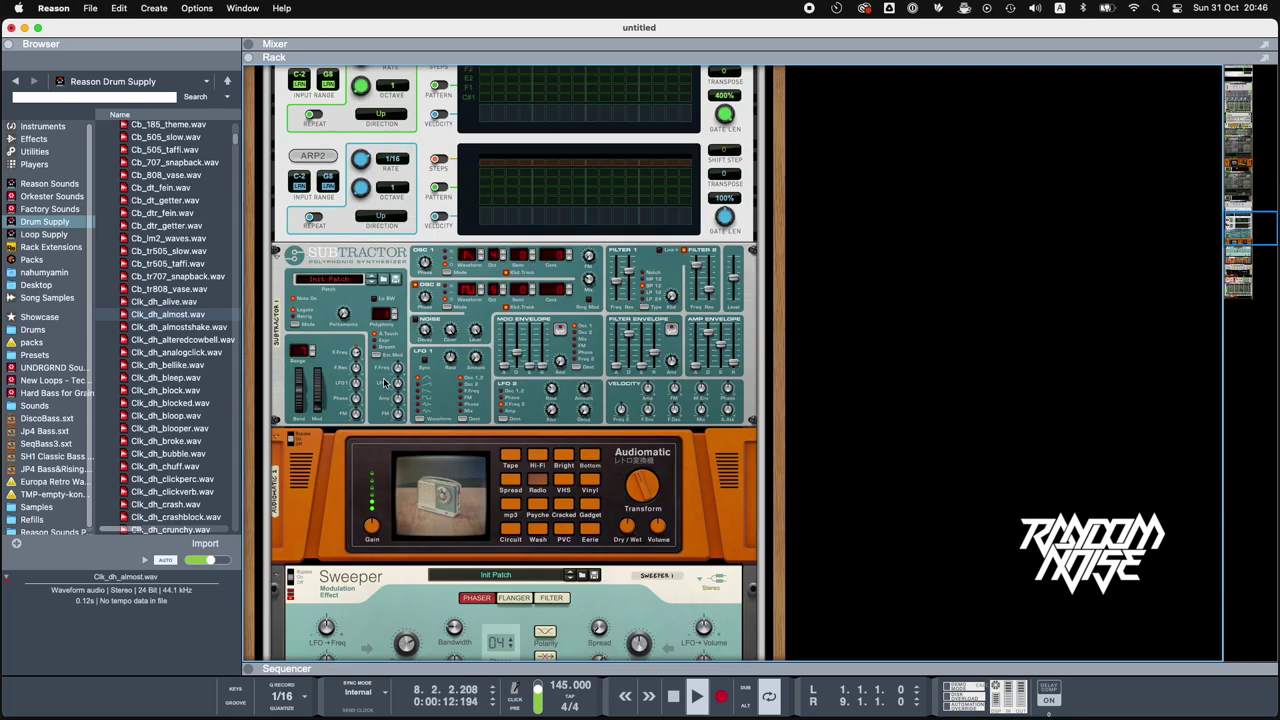
scroll(360, 400, up, 3)
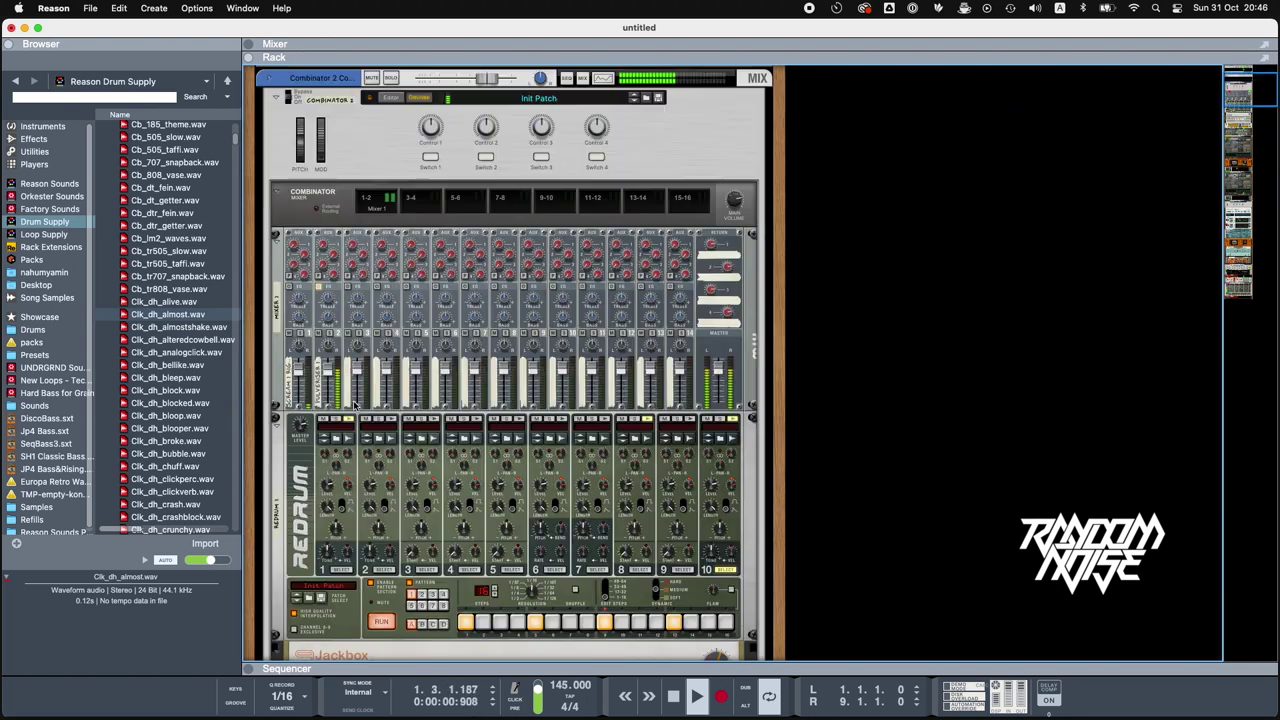
click(330, 340)
- Add a Jackbox 7R-808 Analog Drum Module below the second RV-7 reverb and insert a new Redrum directly above the module
scroll(455, 390, down, 10)
scroll(453, 389, down, 15)
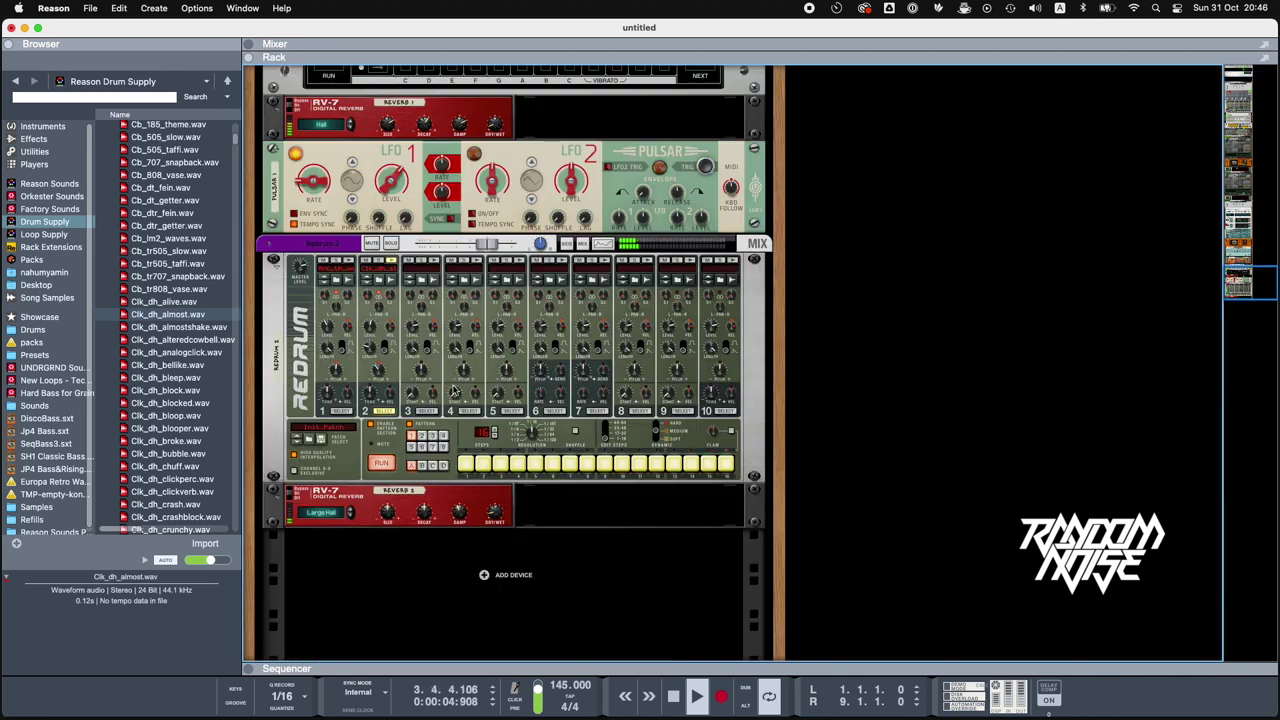
click(40, 127)
click(46, 99)
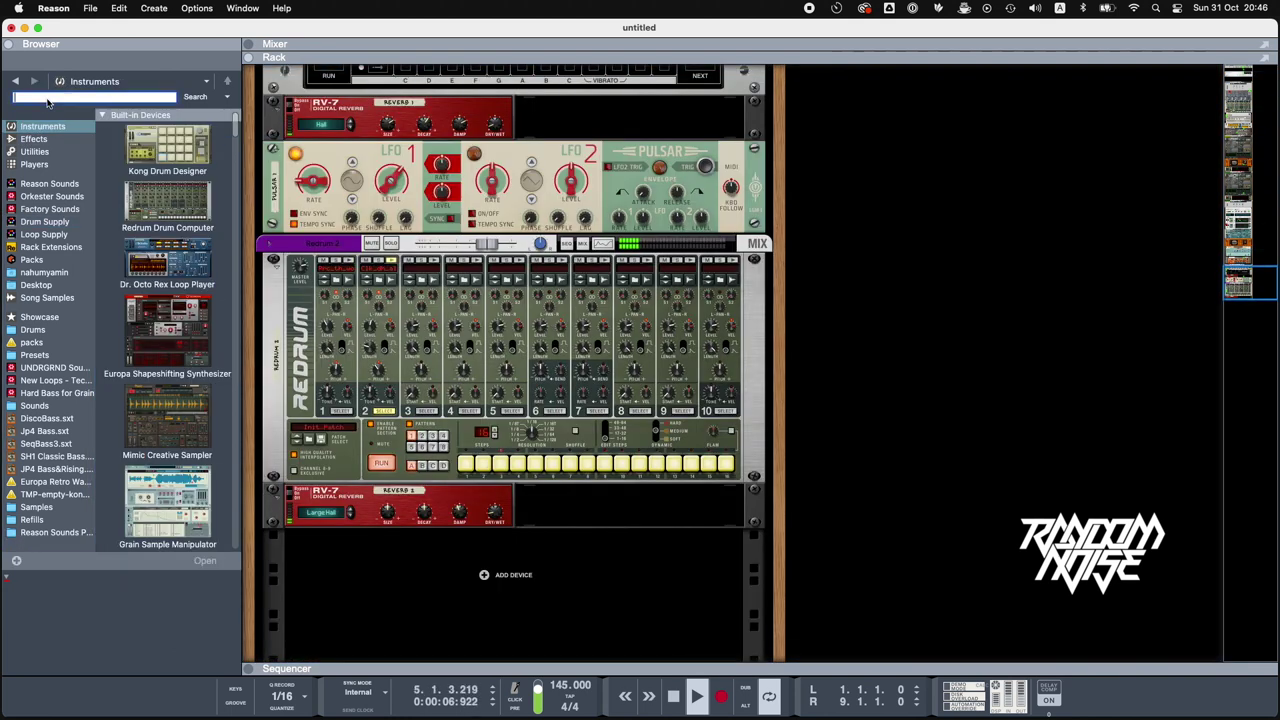
text(8)
click(190, 425)
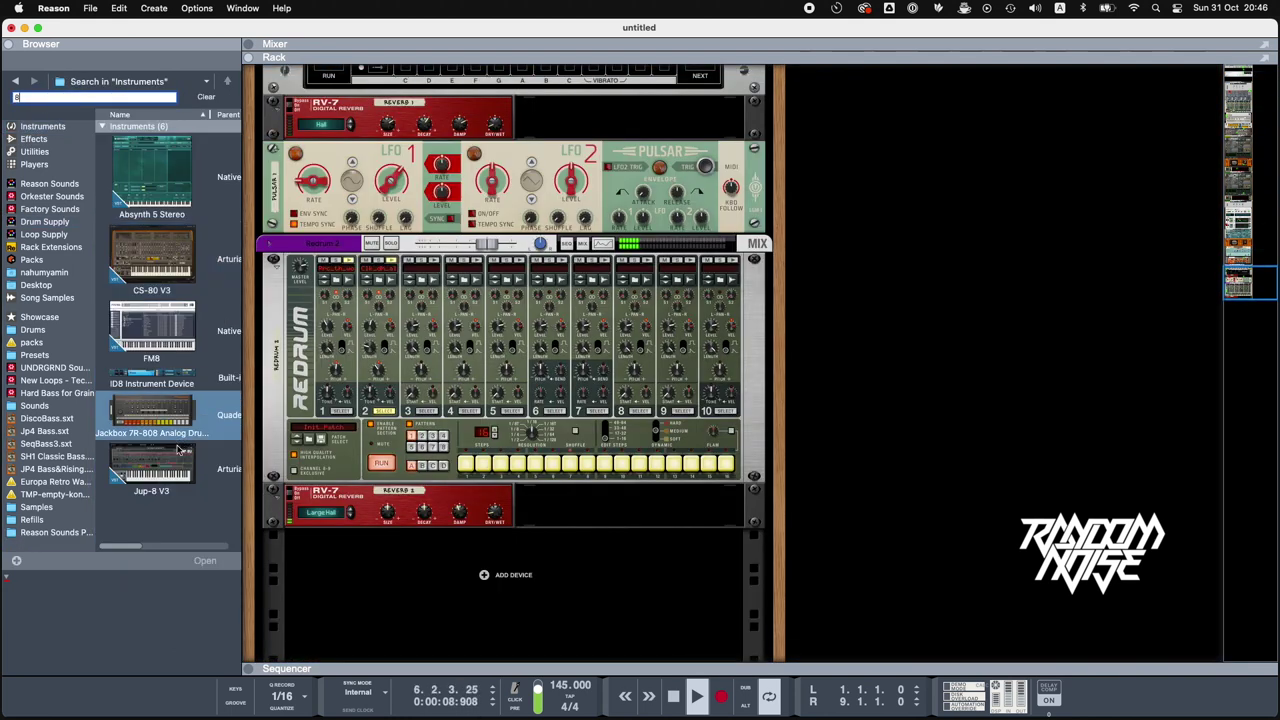
drag(199, 430, 498, 596)
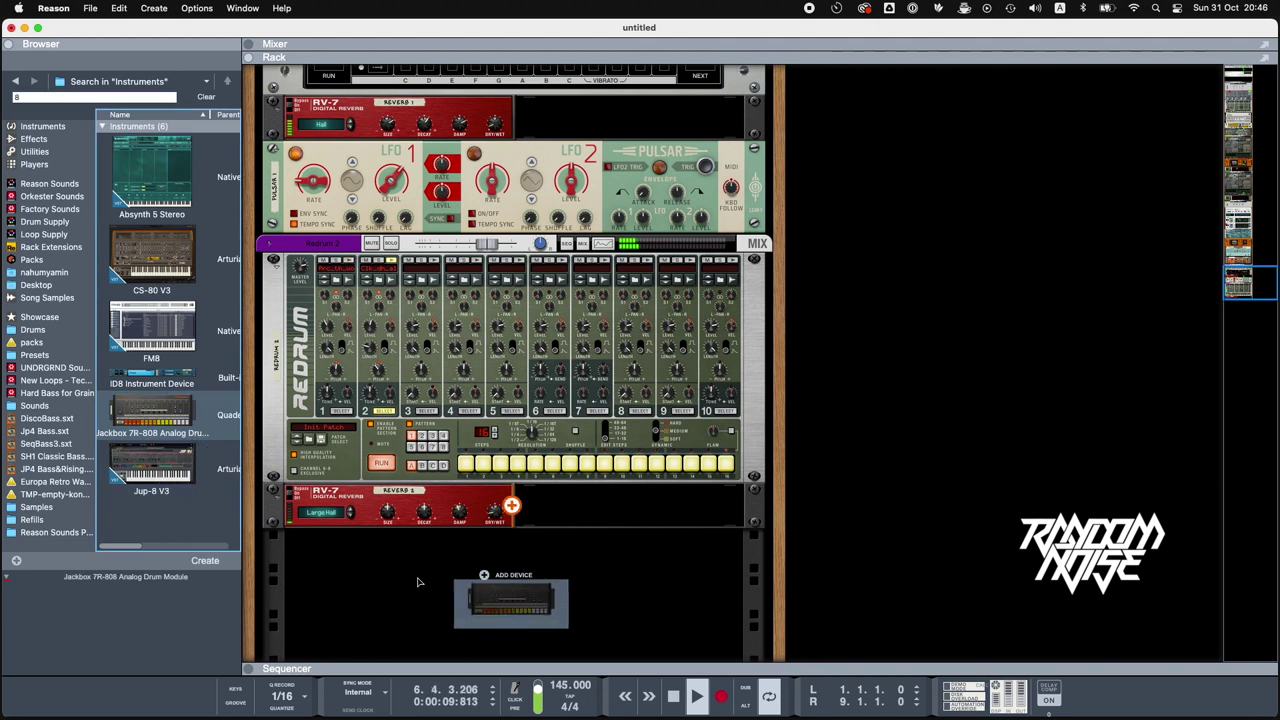
drag(419, 582, 418, 581)
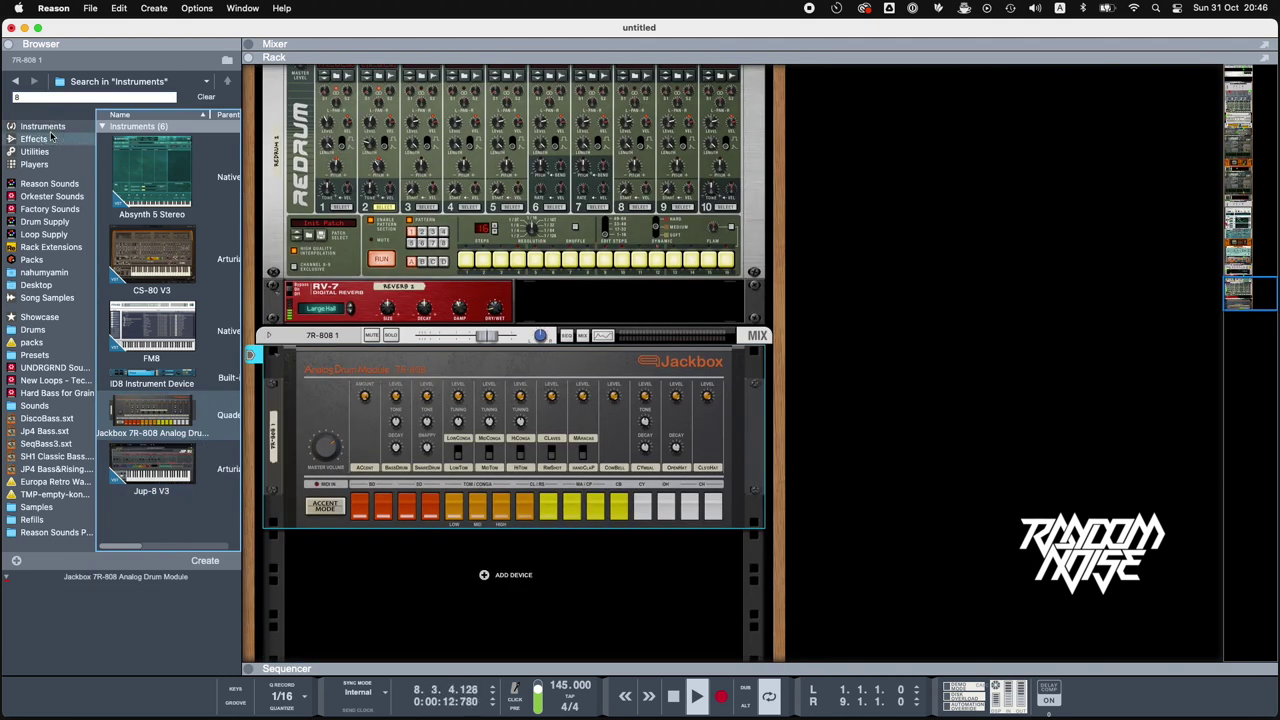
click(45, 127)
drag(167, 200, 459, 340)
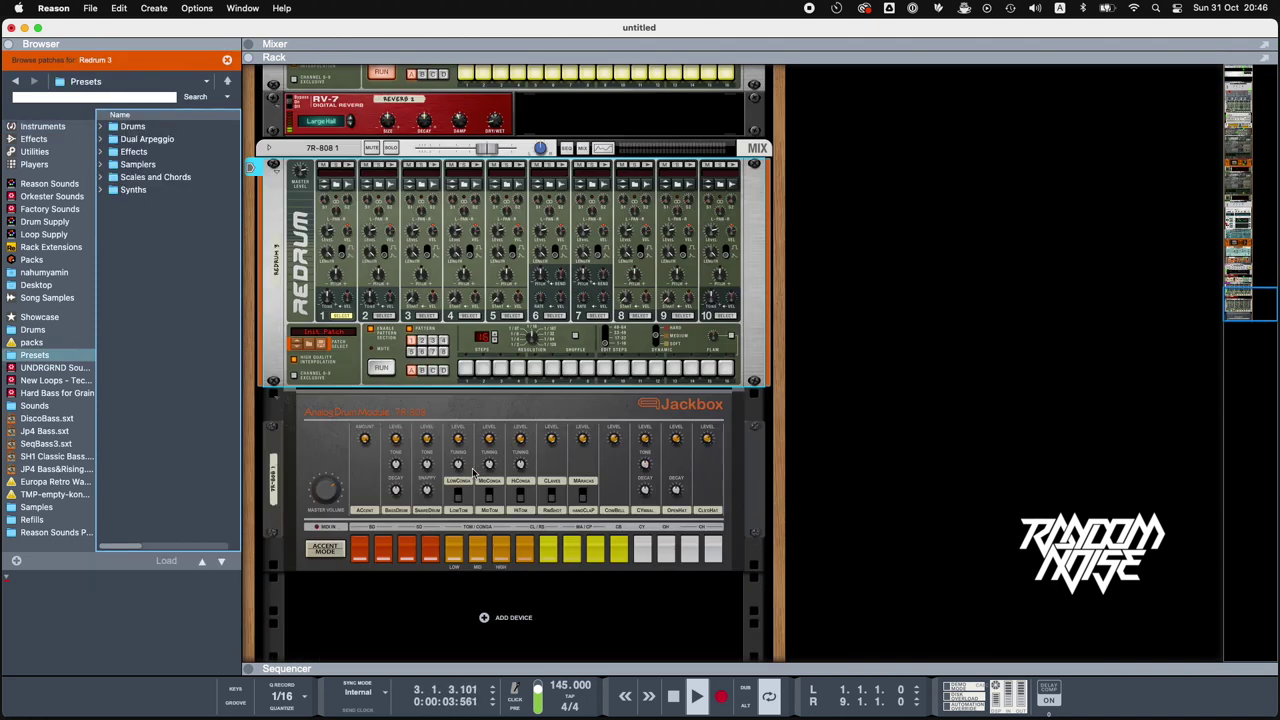
- Patch the gate outputs of Redrum 3's channels 8 and 9 into the first two level CV inputs of the 7R-808
key(Tab)
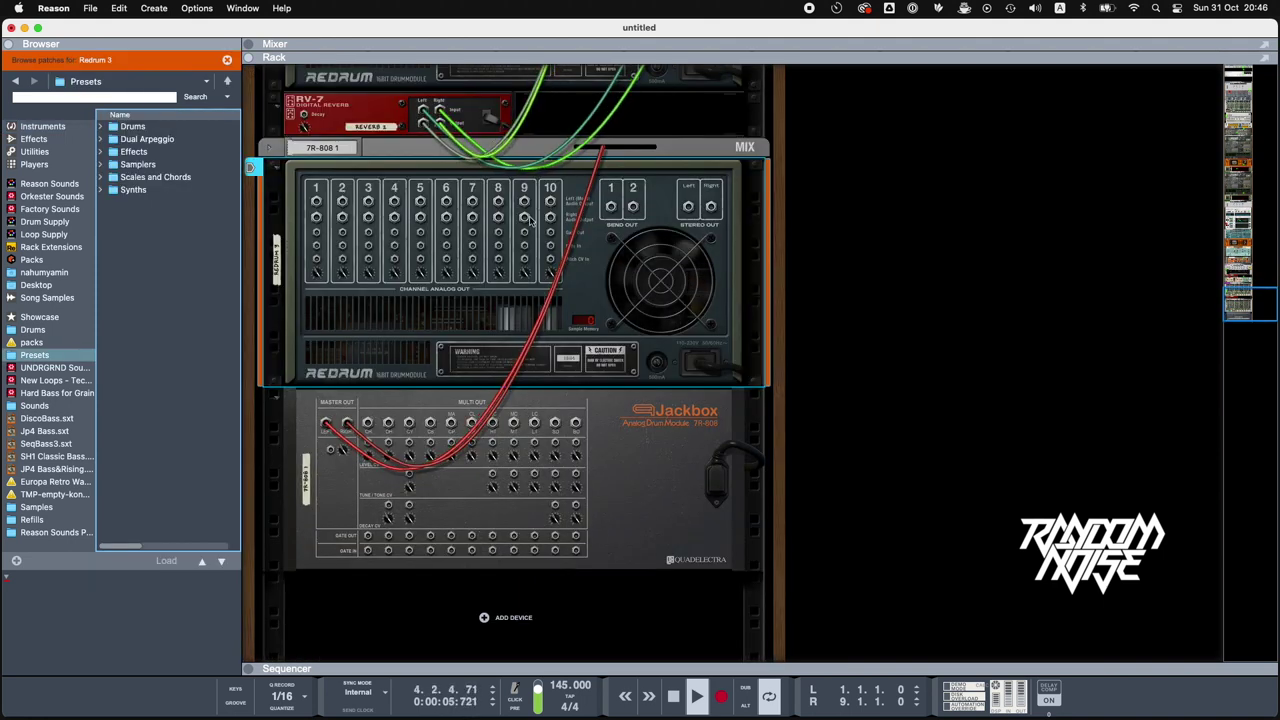
drag(524, 235, 409, 473)
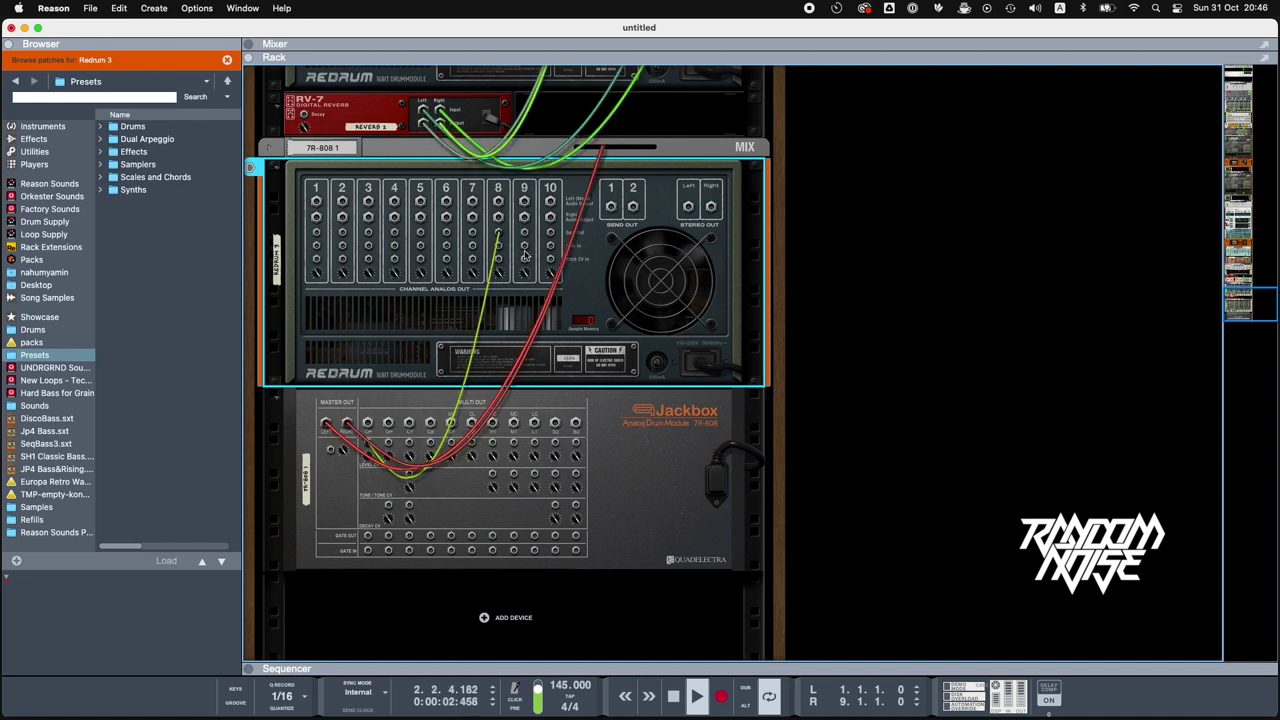
drag(525, 232, 388, 443)
- Fill all 16 steps of channel 8 on Redrum 3, run its pattern and check the cabling to the 7R-808
key(Tab)
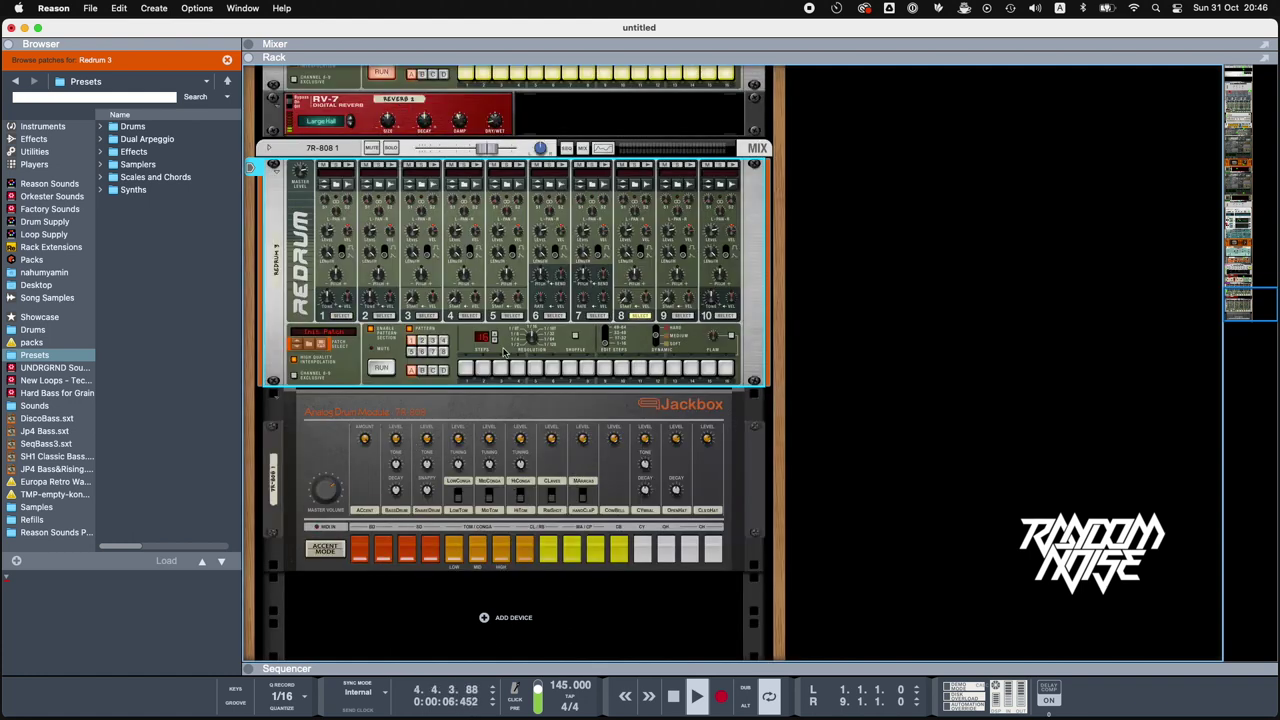
drag(466, 369, 740, 368)
click(375, 368)
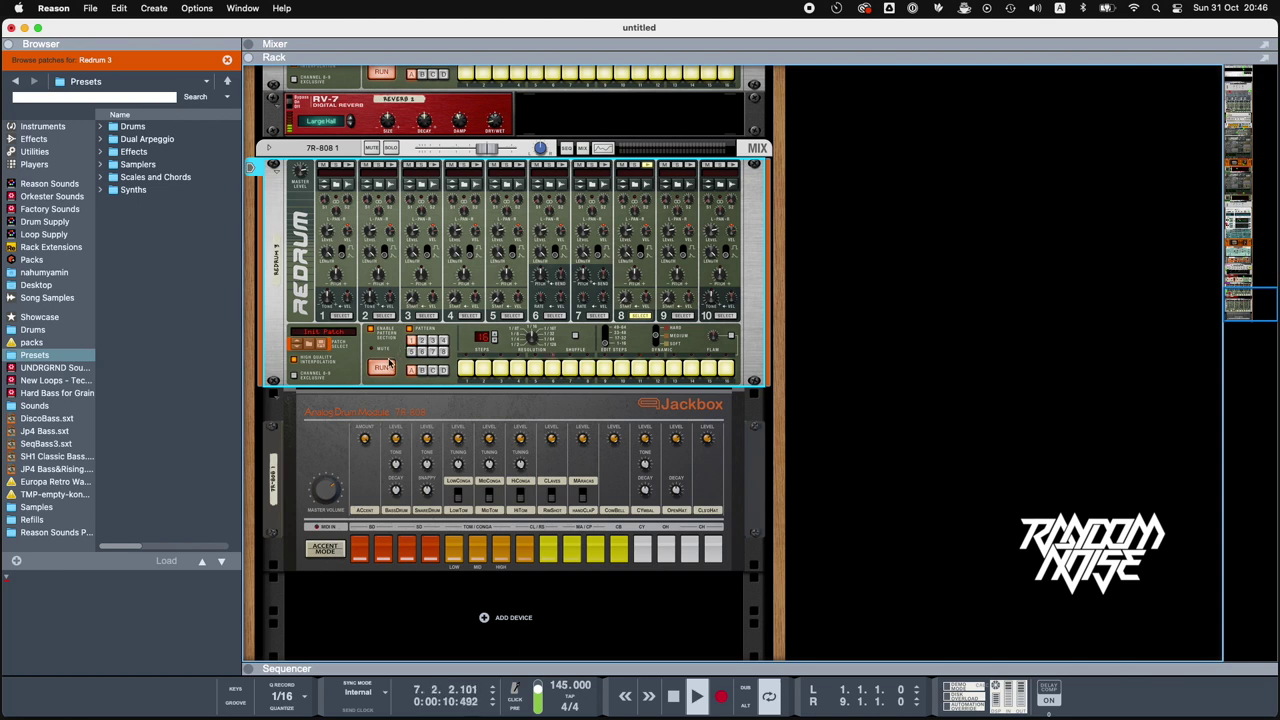
key(Tab)
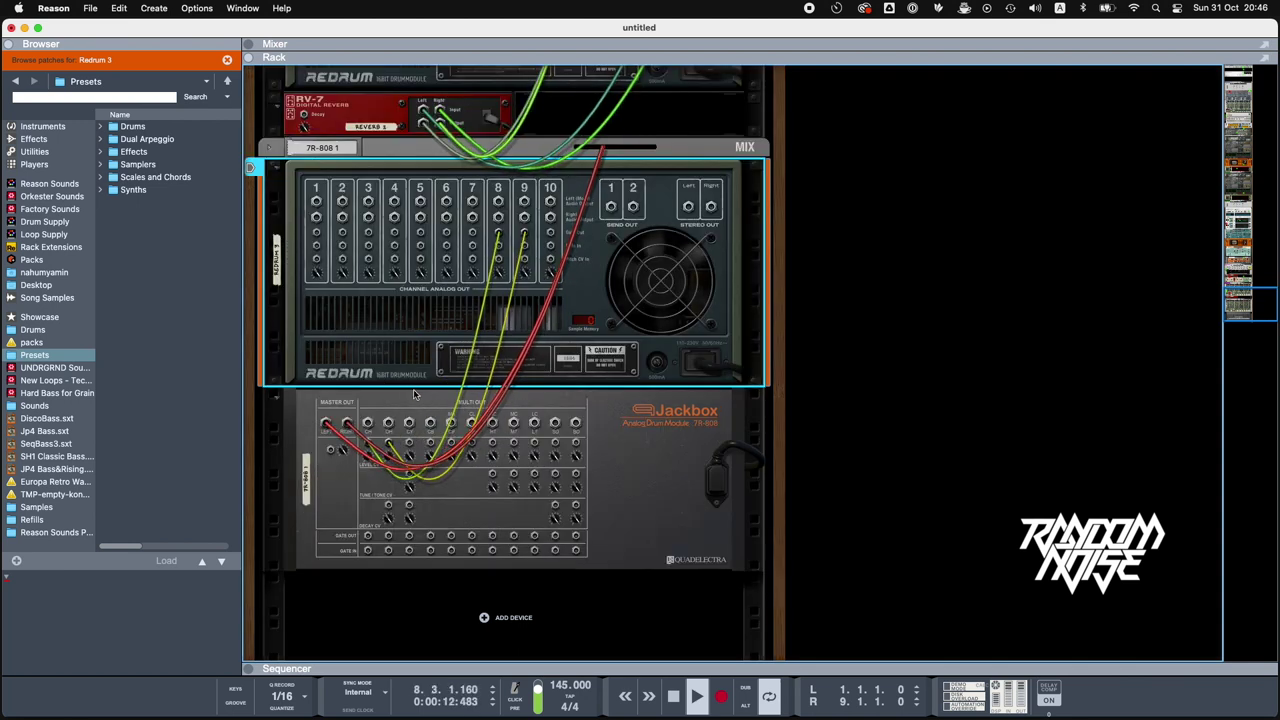
scroll(413, 405, down, 1)
key(Tab)
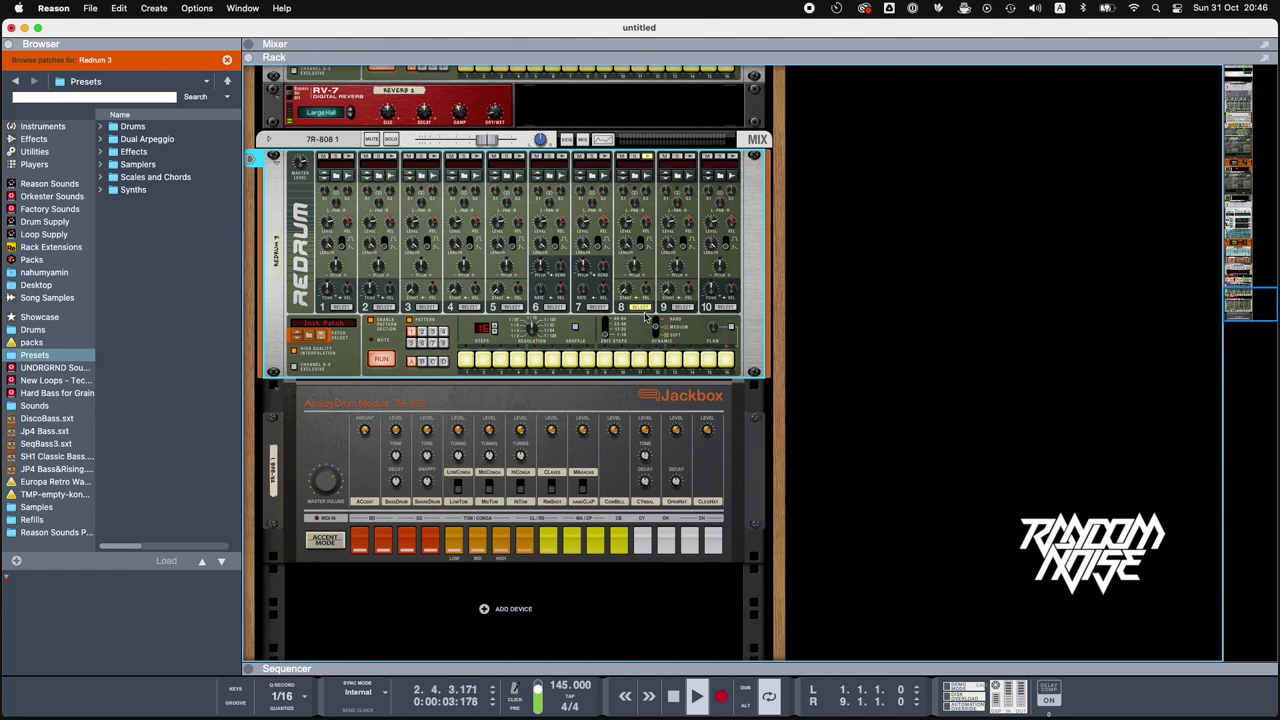
- Disconnect the level CV cables and patch Redrum 3's channel 8 and 9 gate outputs into the 7R-808's first two gate inputs
key(Tab)
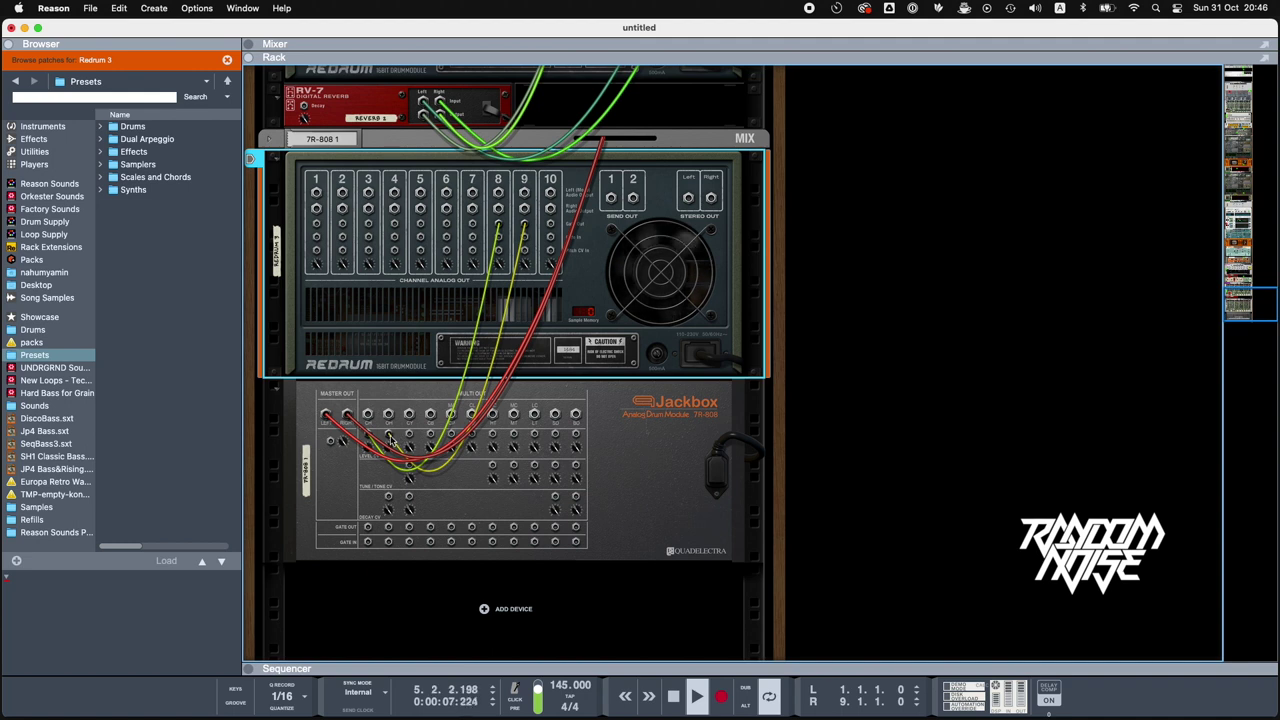
drag(389, 434, 400, 472)
drag(498, 228, 369, 531)
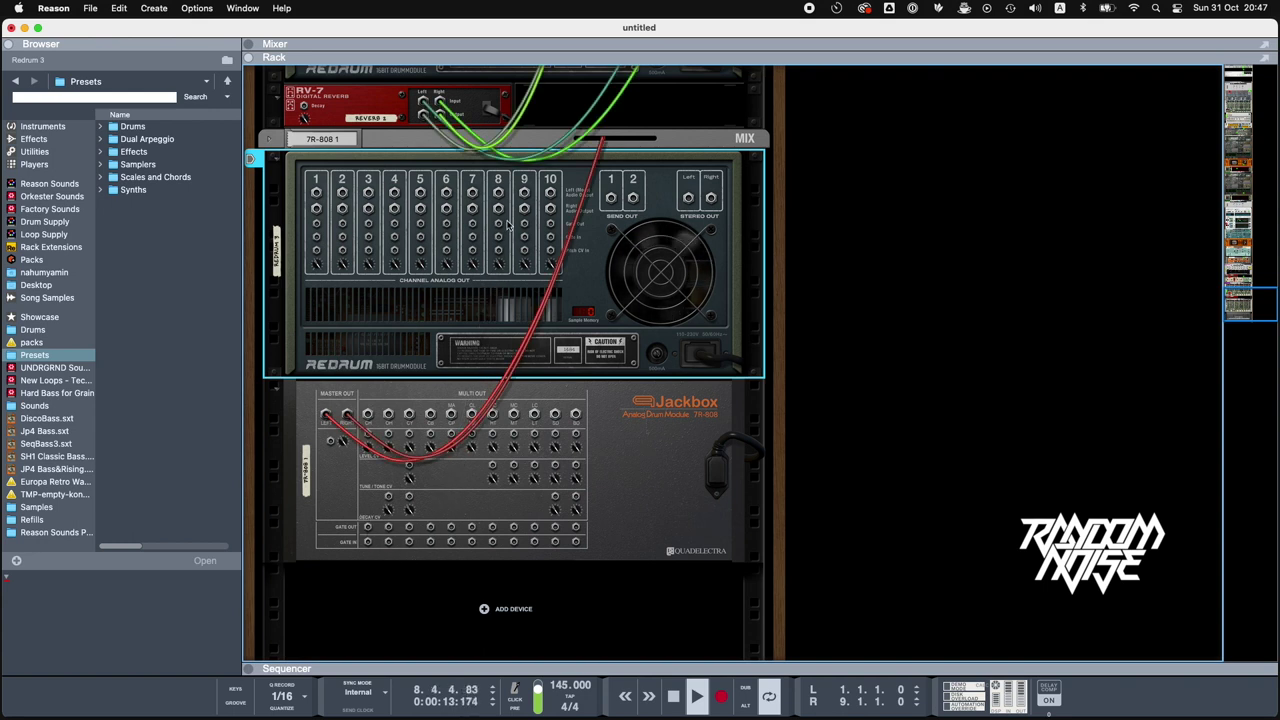
drag(498, 226, 391, 543)
click(391, 543)
- Clear steps 11 and 15 on Redrum 3's channel 8 and program those two steps on channel 9 instead
key(Tab)
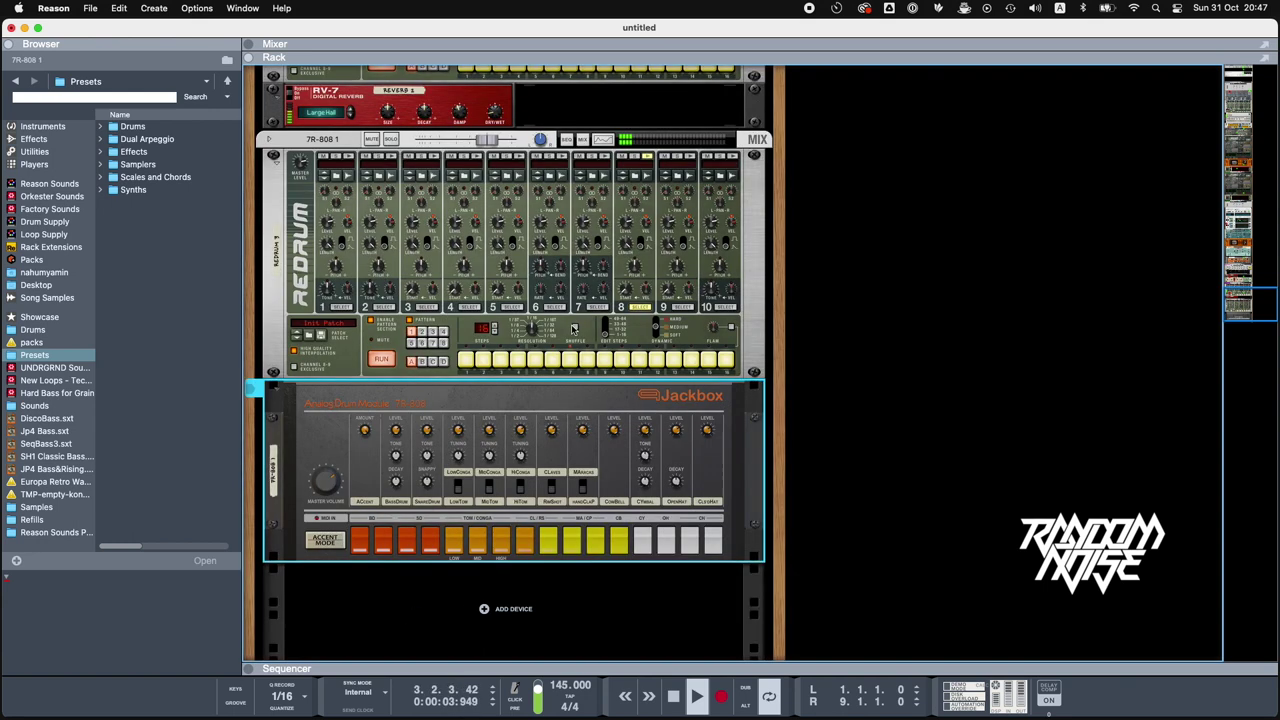
click(657, 307)
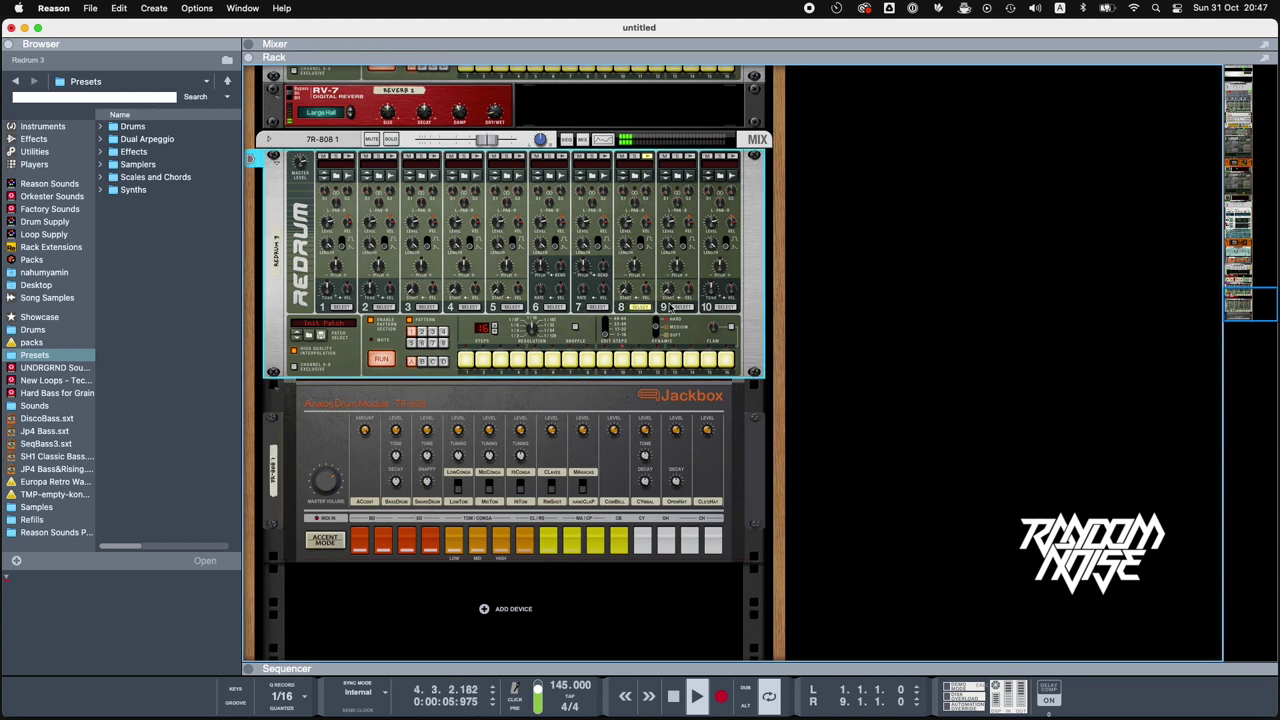
click(678, 307)
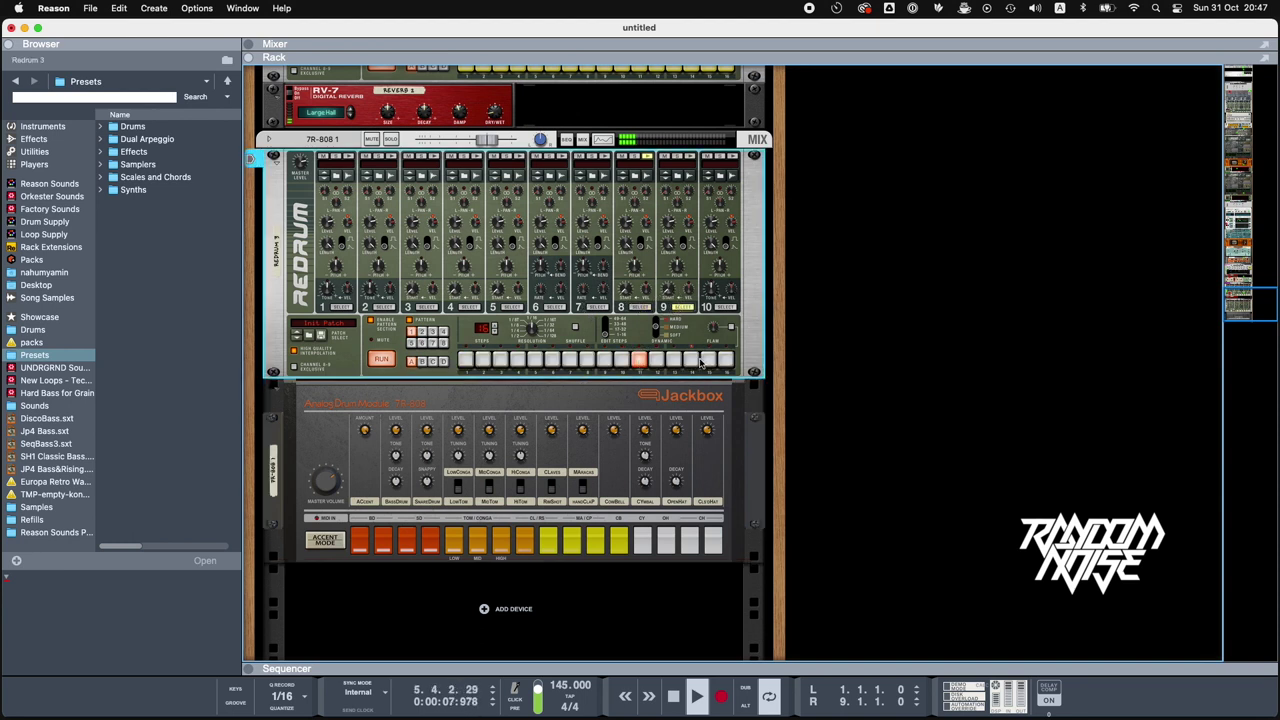
click(632, 306)
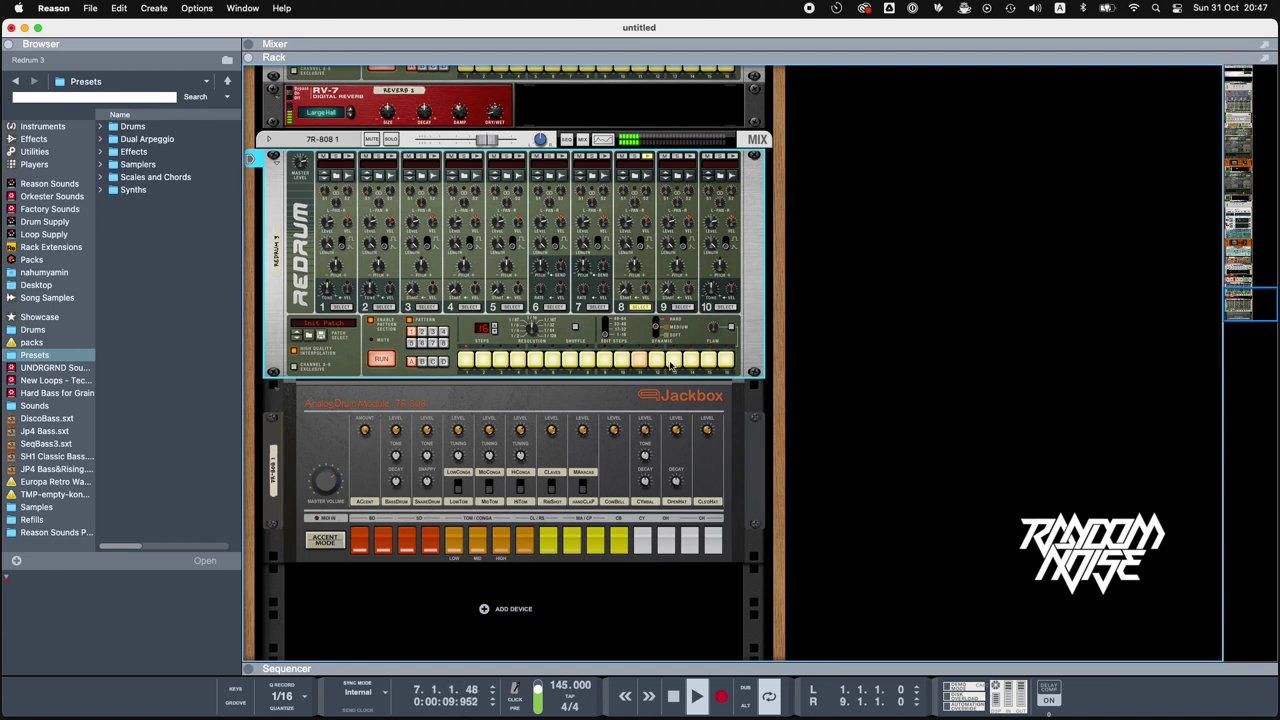
click(641, 361)
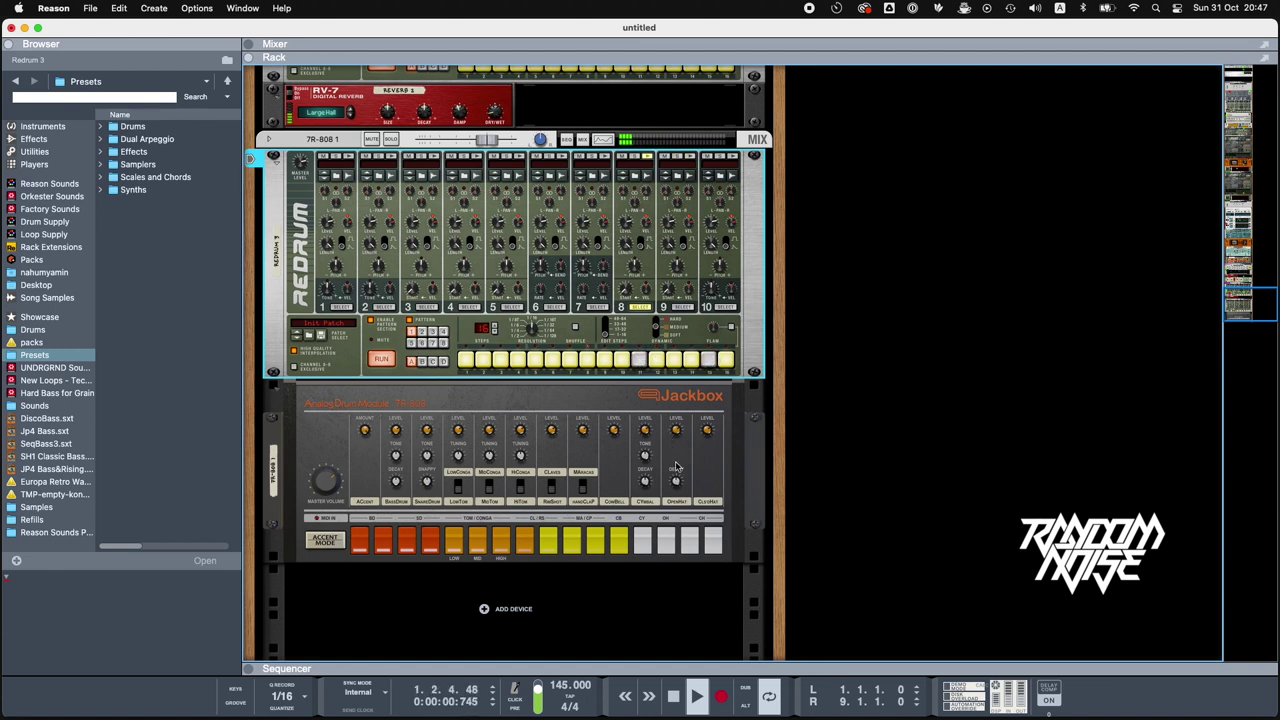
click(680, 438)
click(688, 320)
click(707, 361)
click(640, 362)
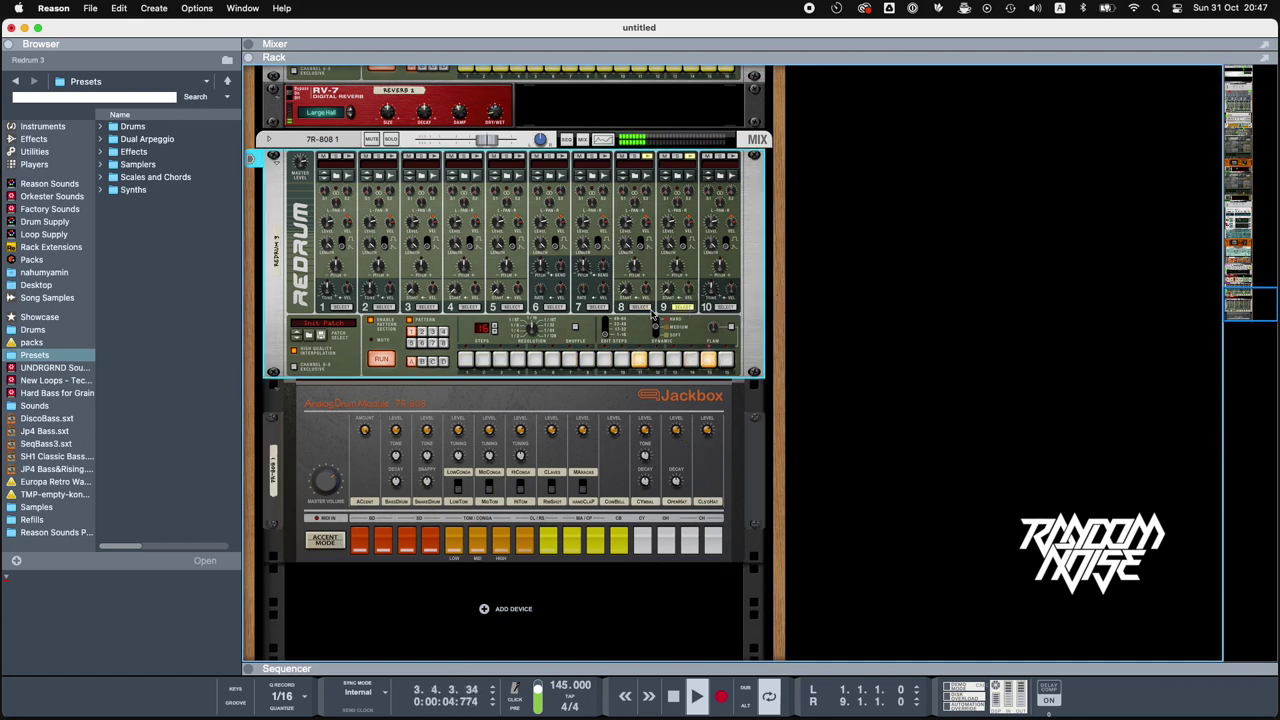
- Patch Redrum 3's channel 2 gate output into the fifth gate input on the back of the 7R-808
click(670, 450)
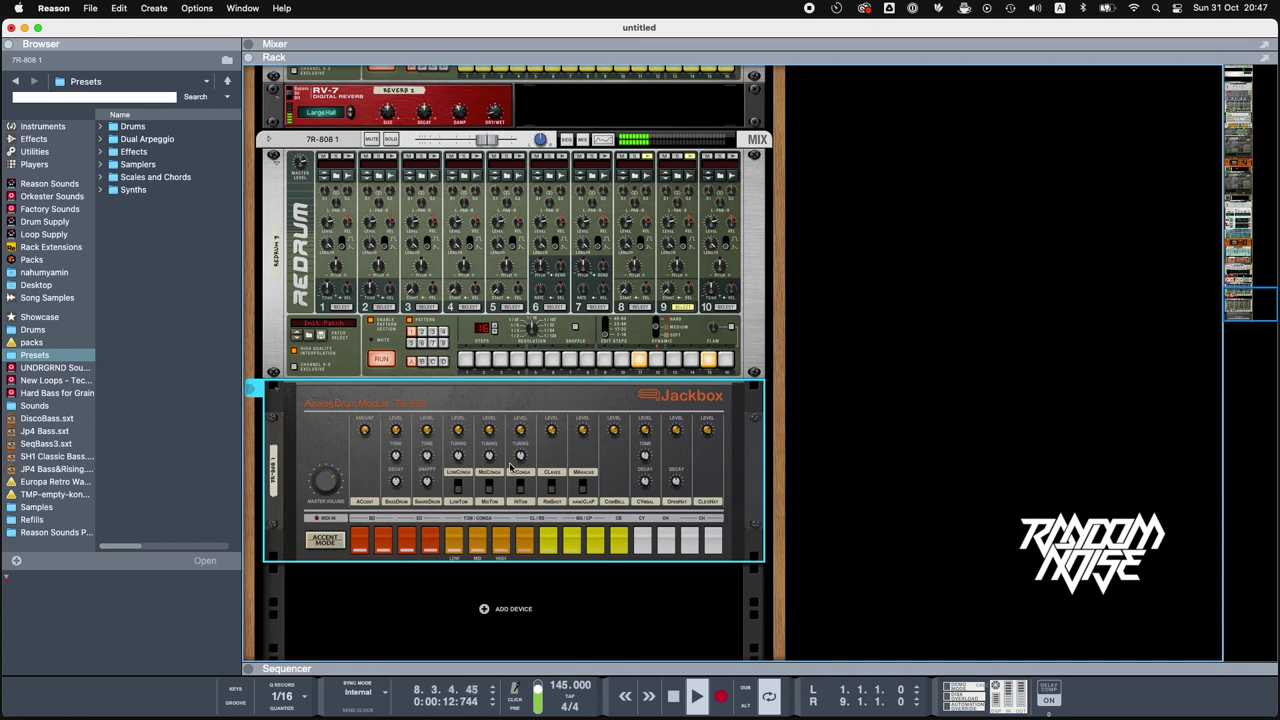
scroll(426, 272, down, 1)
key(Tab)
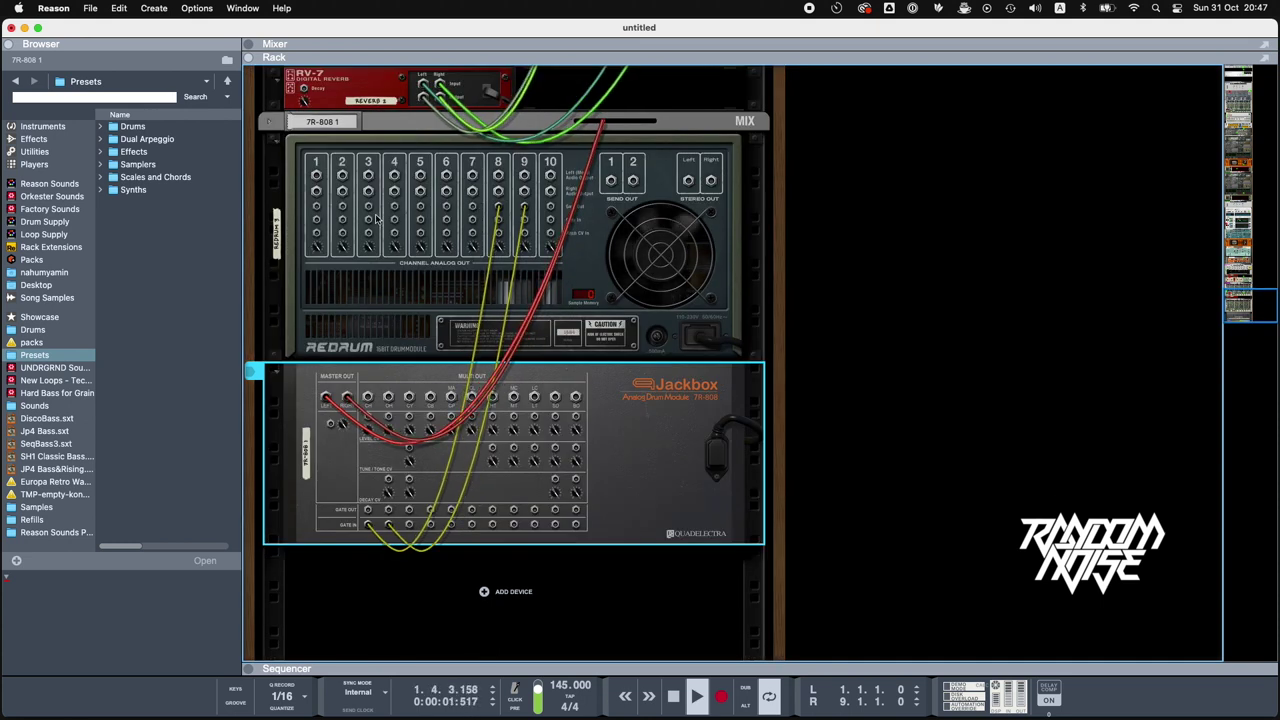
drag(342, 205, 459, 393)
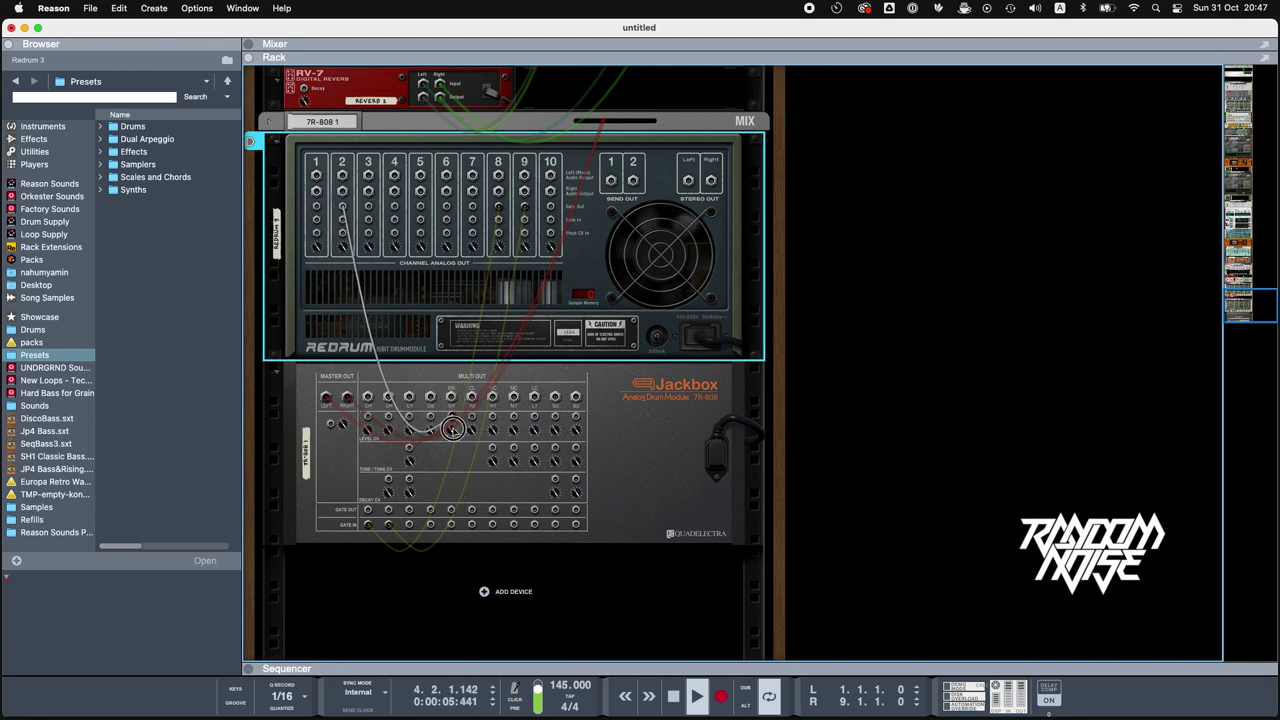
- Add a hit on step 5 to Redrum 3's channel 9 pattern
key(Tab)
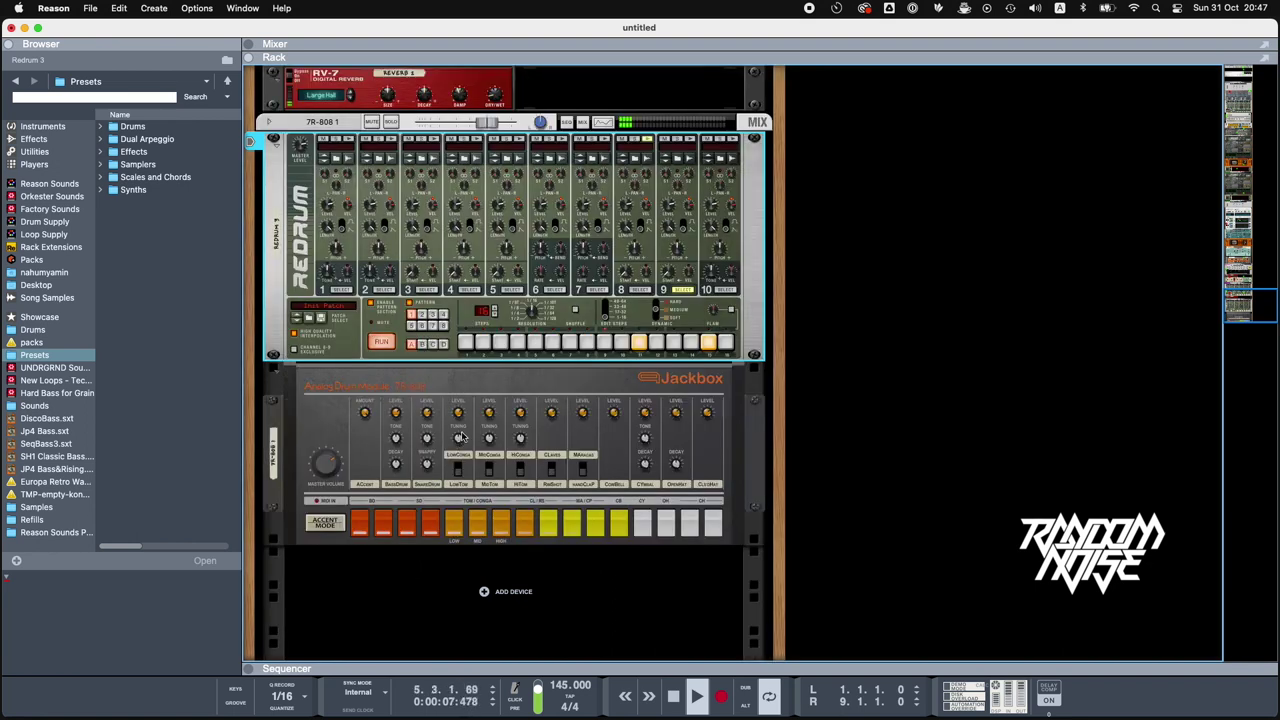
click(535, 342)
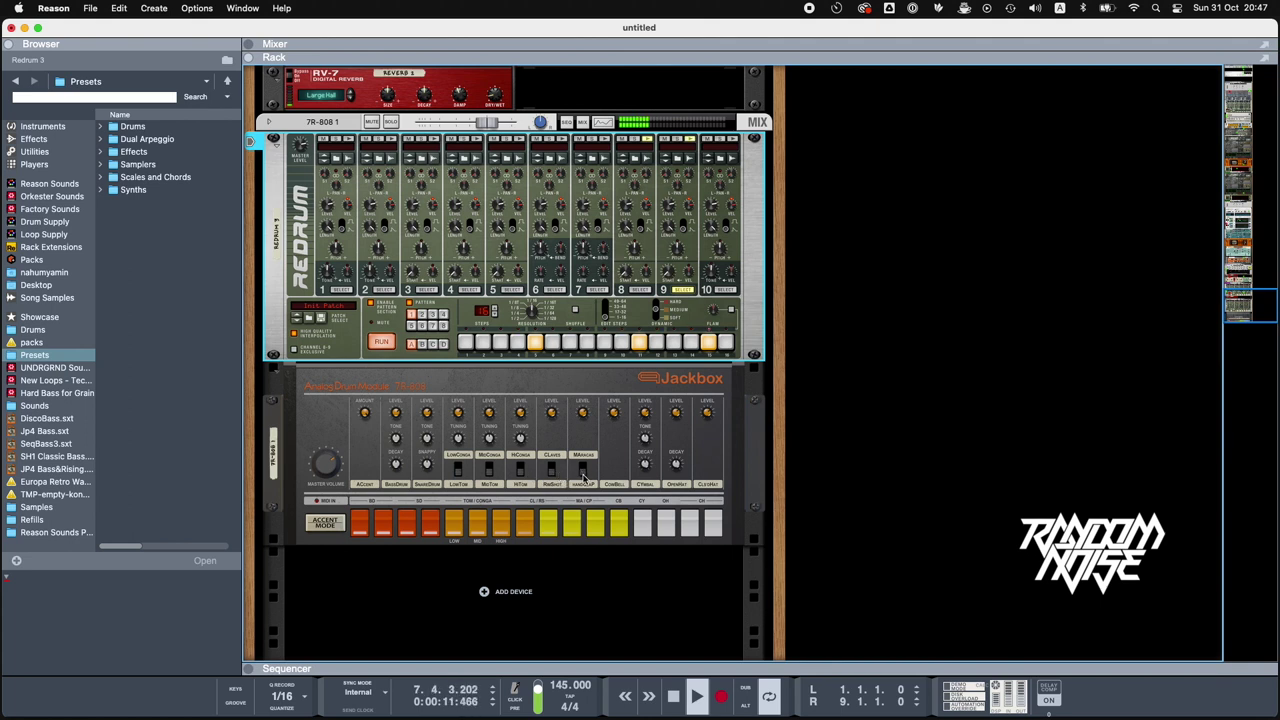
click(584, 478)
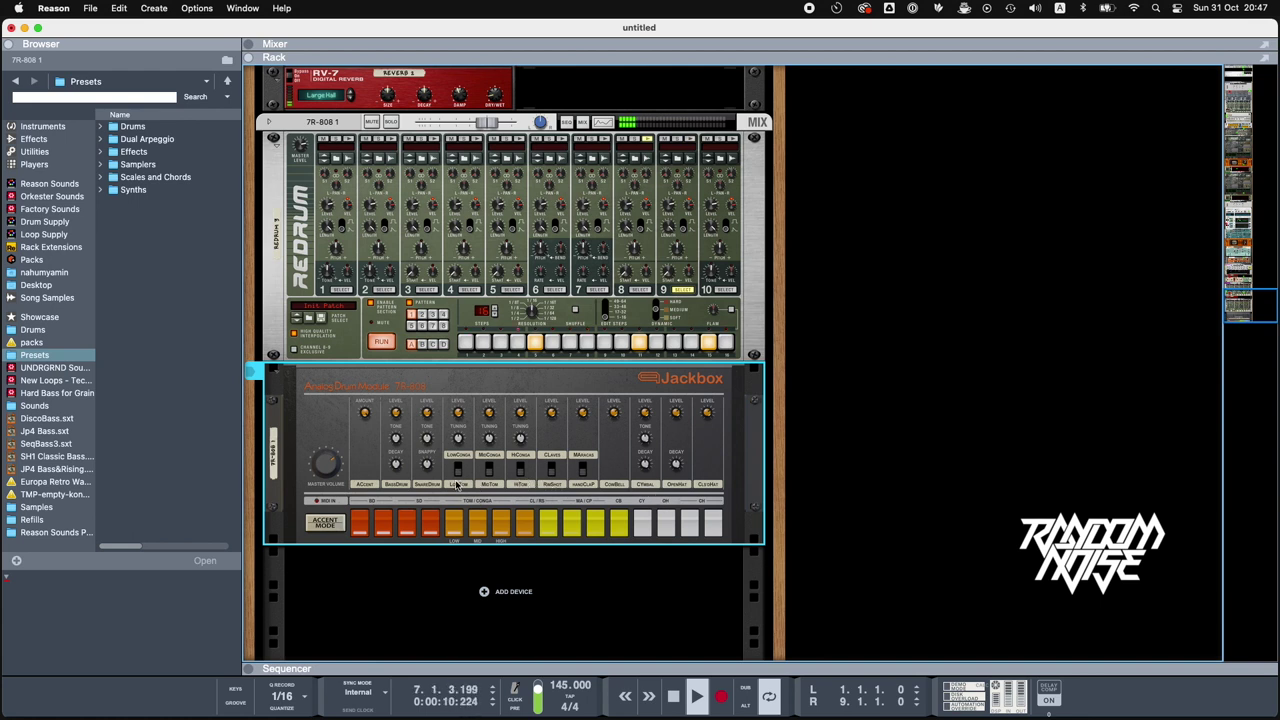
- Move the channel 2 gate cable from the fifth to the fourth gate input of the 7R-808
key(Tab)
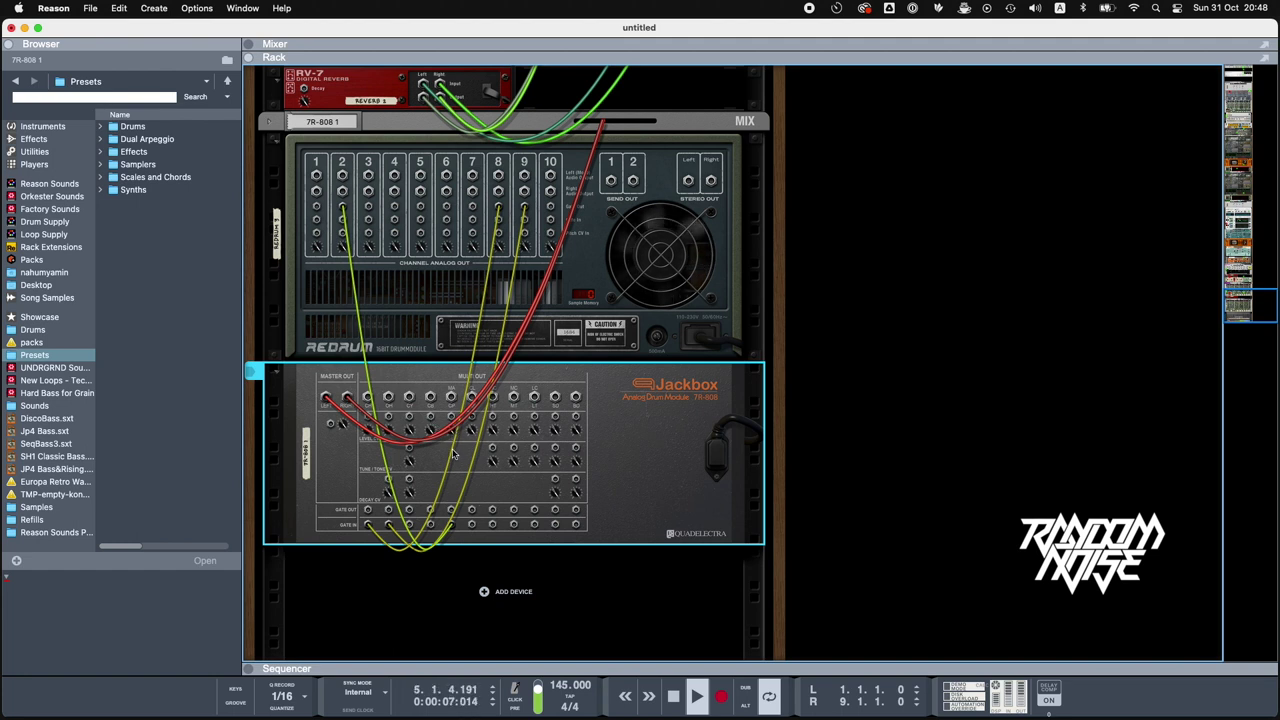
key(Tab)
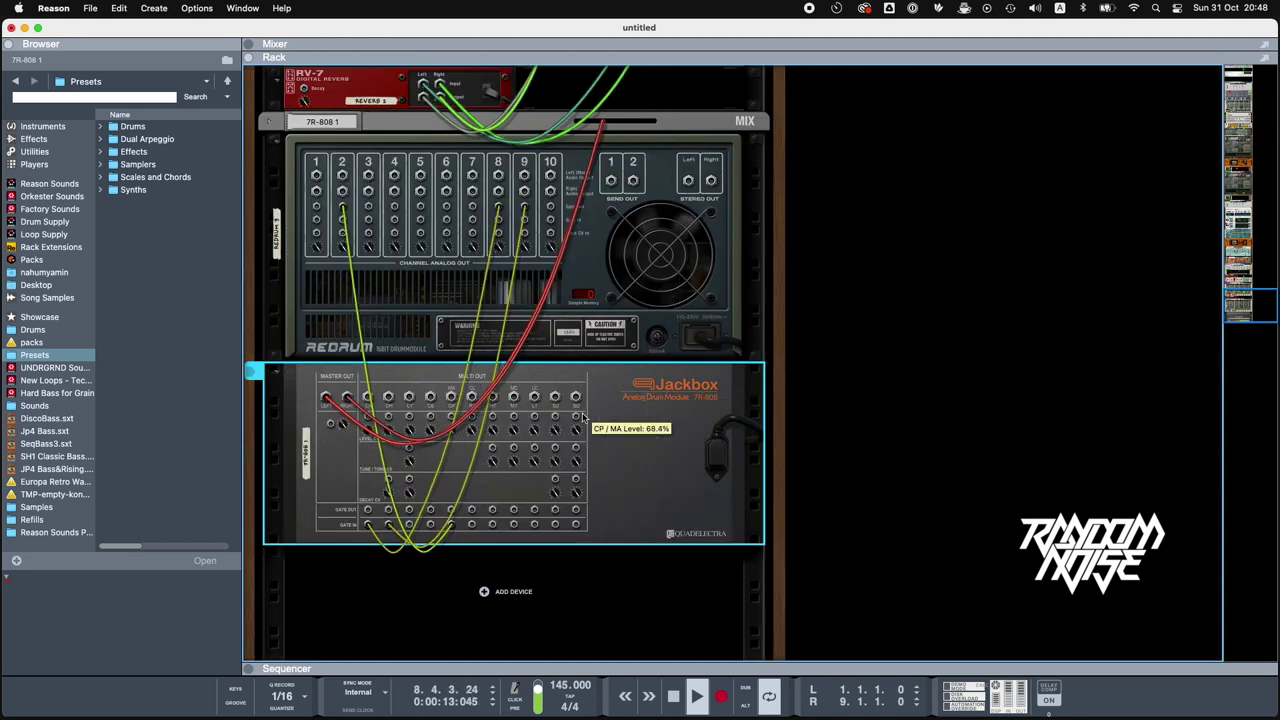
key(Tab)
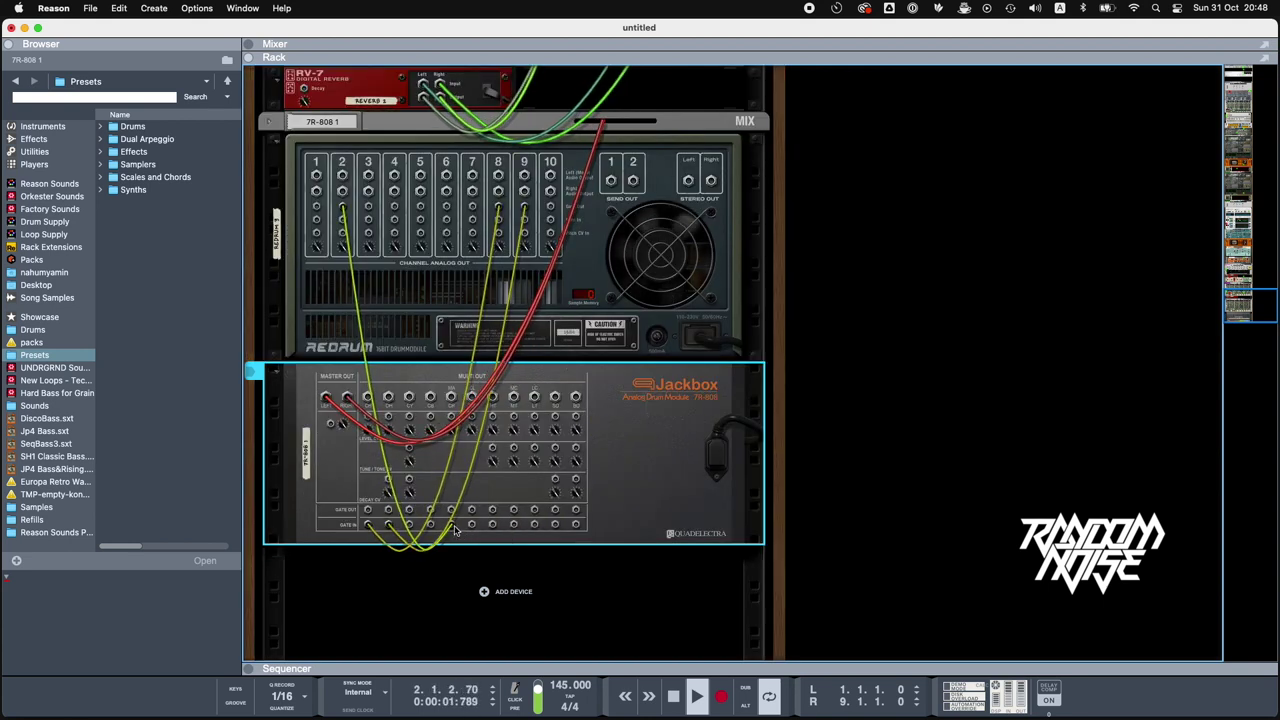
drag(455, 533, 430, 525)
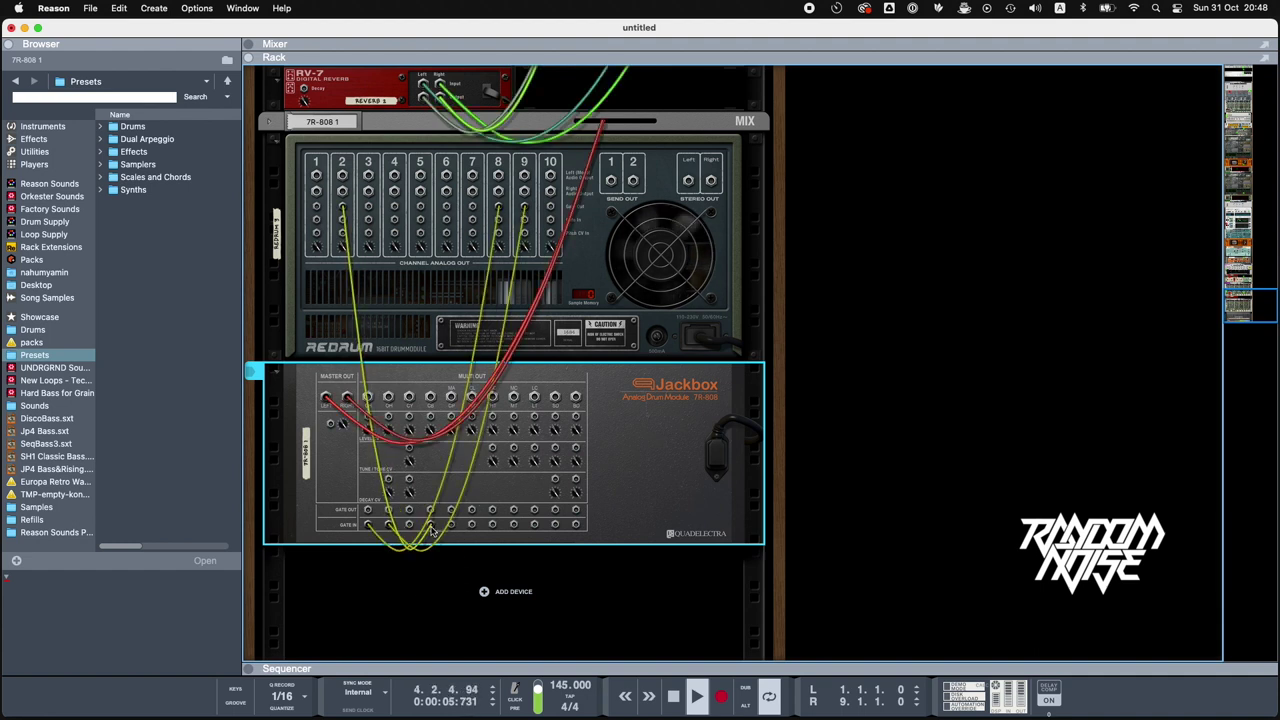
- Check Redrum 3's step patterns across its drum channels to see what each one plays
key(Tab)
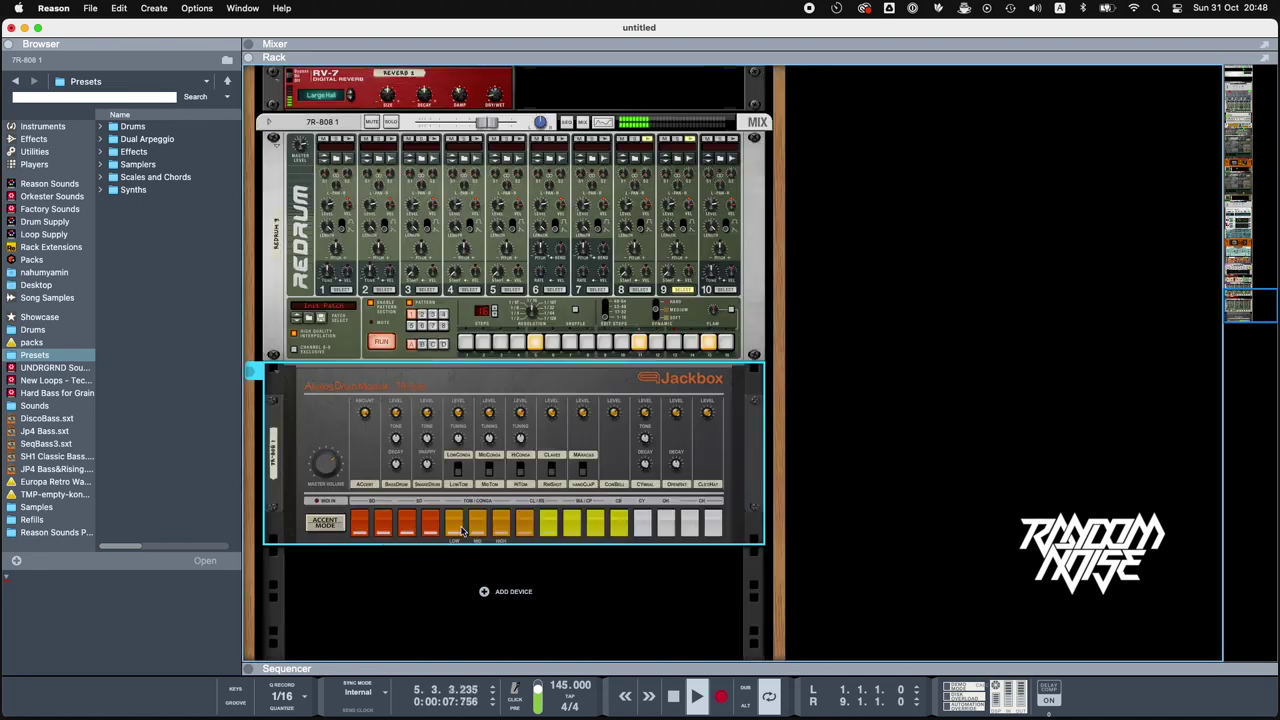
click(393, 143)
click(443, 326)
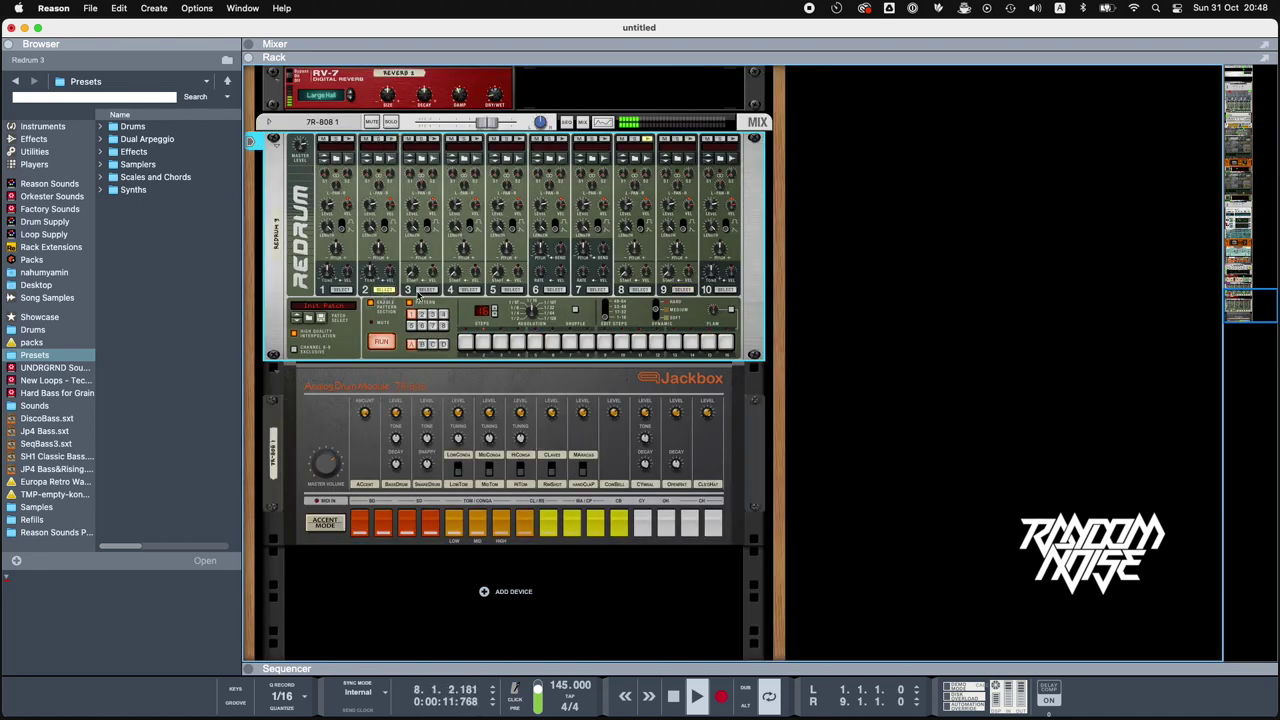
click(335, 290)
click(425, 290)
click(512, 291)
click(598, 290)
click(682, 290)
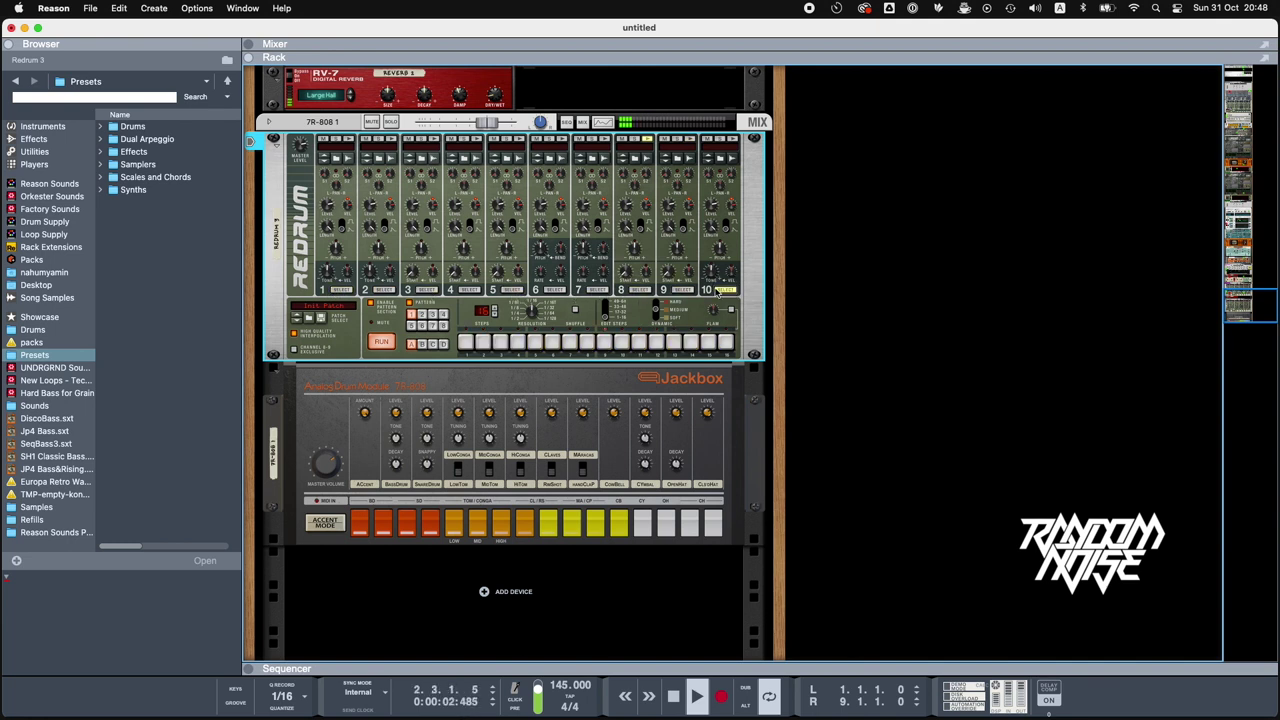
click(512, 290)
click(469, 290)
click(426, 290)
click(383, 290)
click(340, 290)
- Program hits on steps 5 and 11 of Redrum 3's channel 2
click(383, 290)
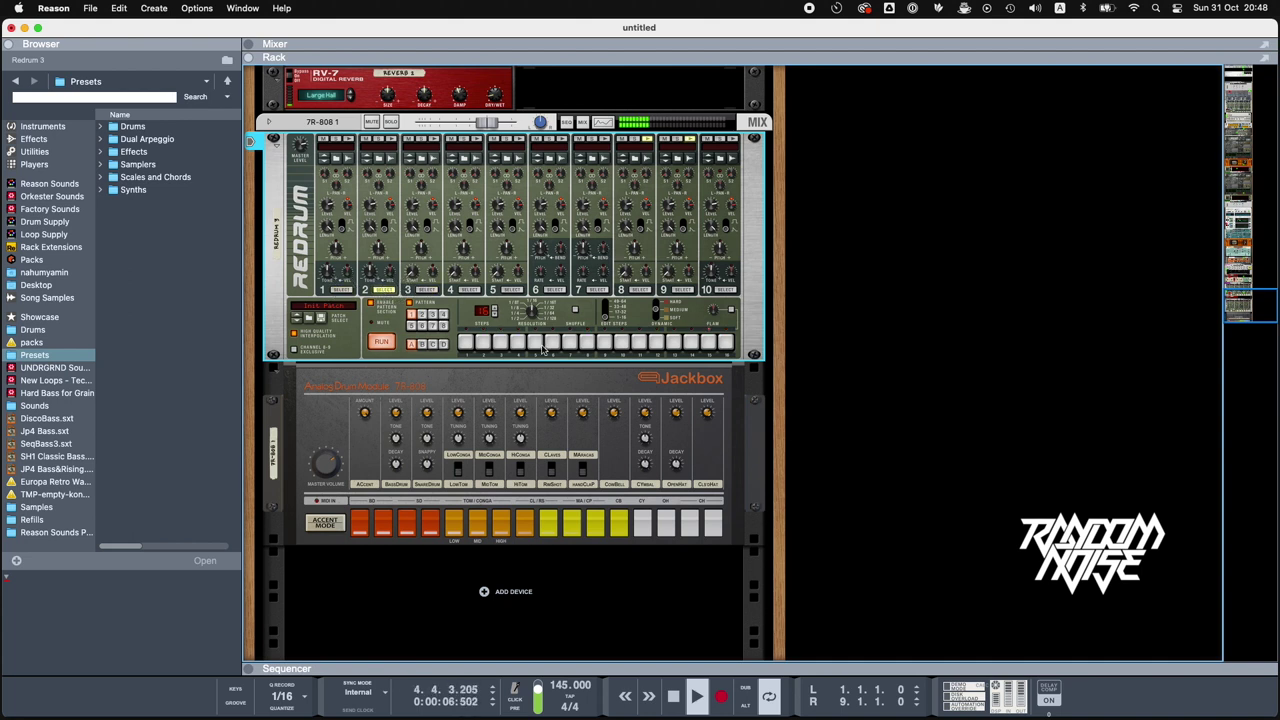
click(676, 342)
click(638, 343)
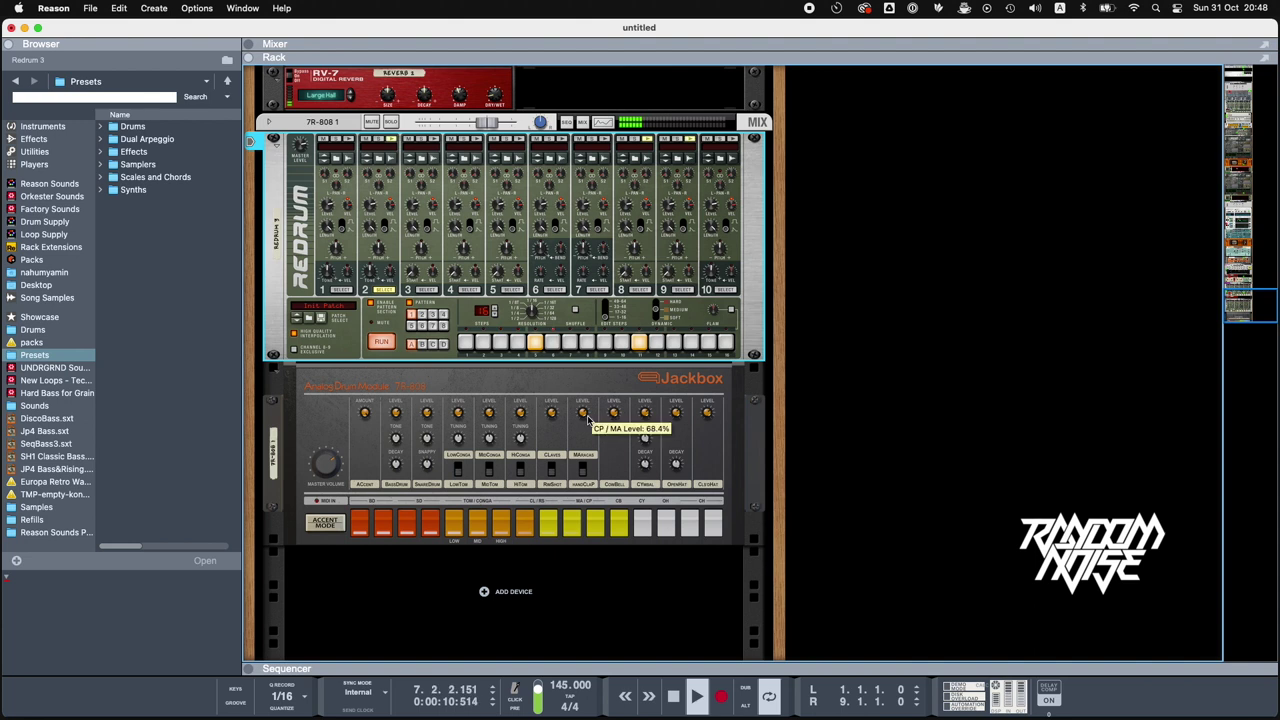
- Solo the 7R-808's mix channel and combine Redrum 3 and the 7R-808 into a Combinator
scroll(588, 419, up, 3)
scroll(587, 415, down, 3)
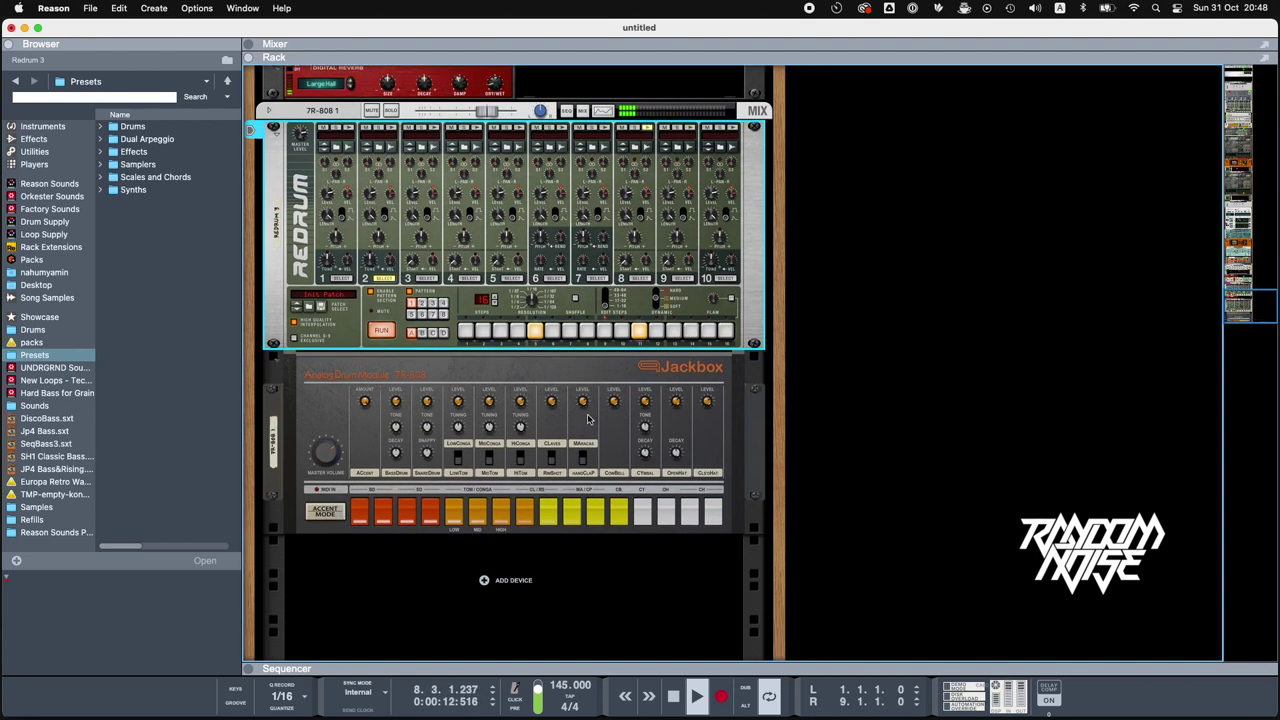
click(389, 111)
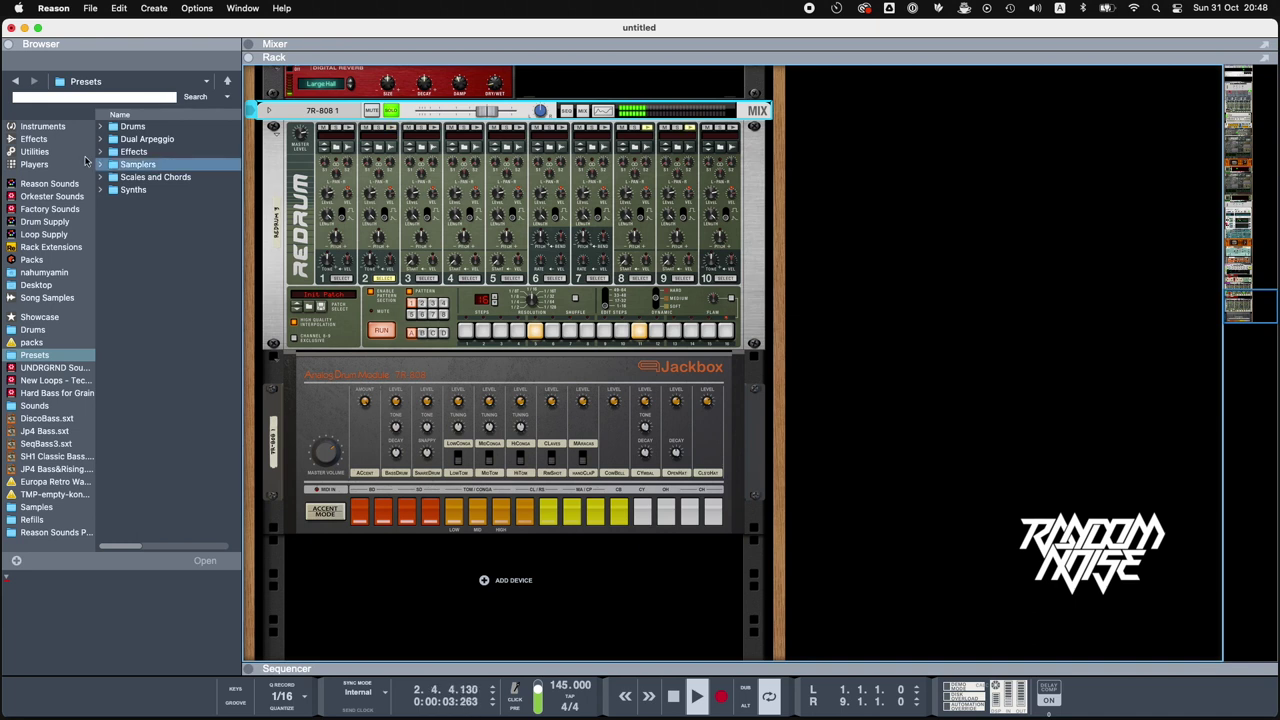
click(284, 178)
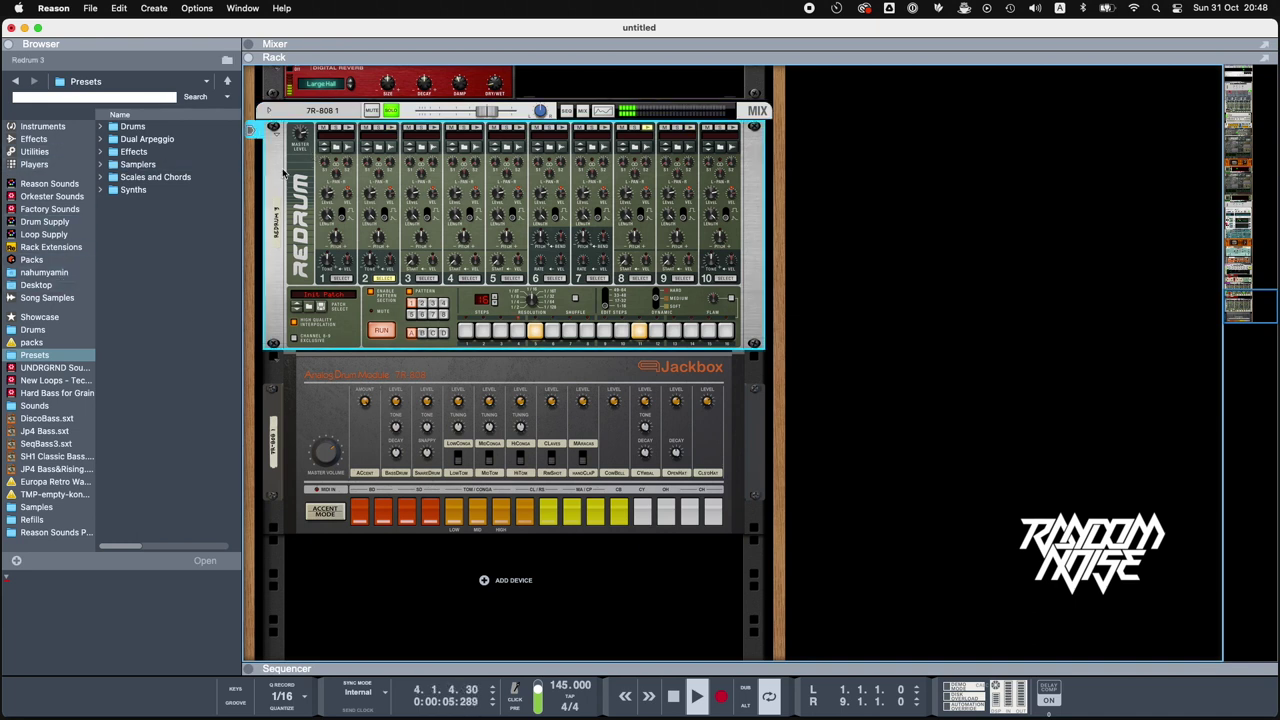
click(320, 413)
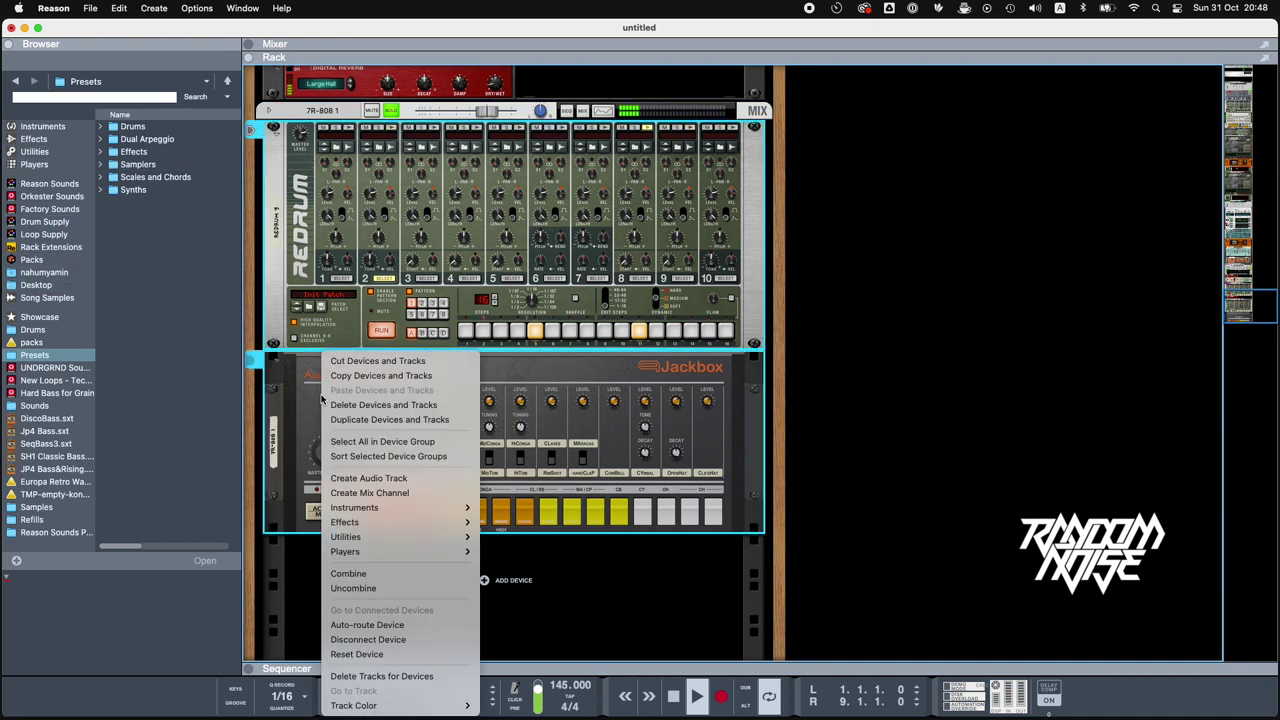
click(392, 573)
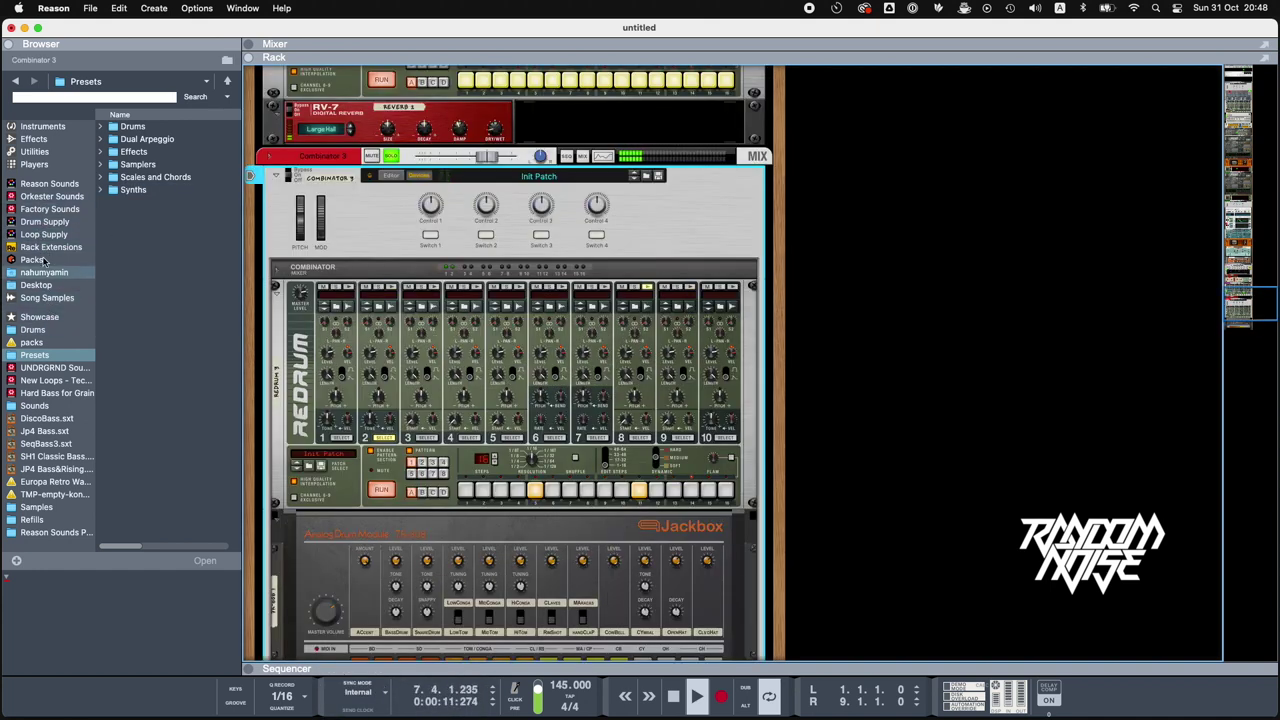
- Add a Mixer 14:2 above Redrum 3 in the Combinator and route the 7R-808's master outputs through mixer channel 1 to the Combinator's first inputs
click(34, 152)
drag(169, 360, 300, 285)
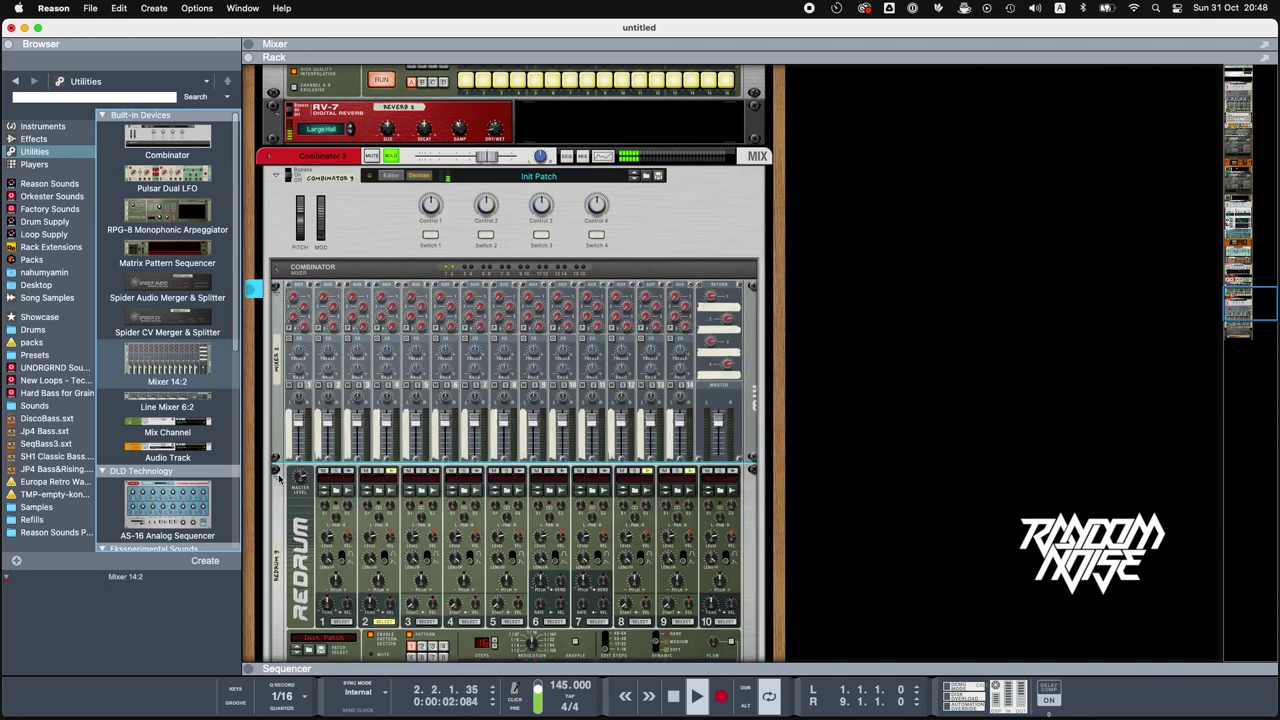
key(Tab)
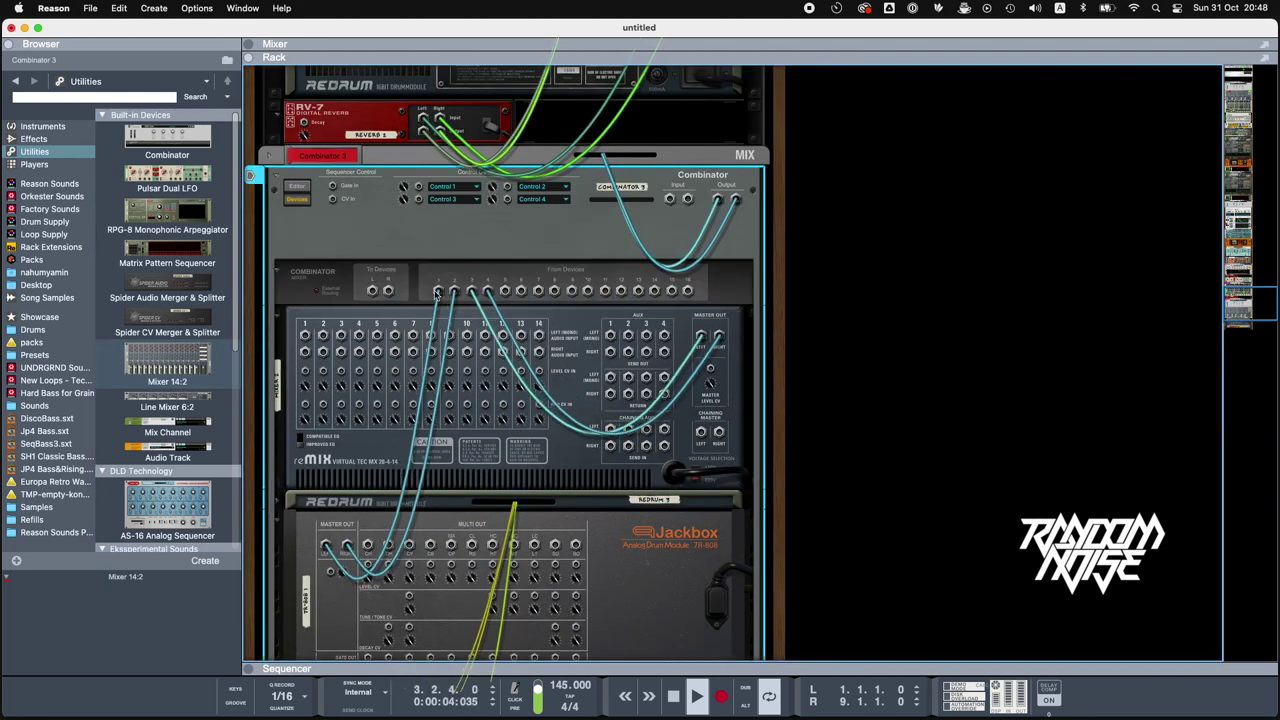
drag(437, 290, 305, 352)
mouse_move(472, 290)
mouse_down()
mouse_move(434, 290)
mouse_move(466, 295)
mouse_move(452, 290)
mouse_up()
- Patch the 7R-808's fifth individual output into channel 2 of the new mixer and solo that channel
scroll(420, 380, down, 3)
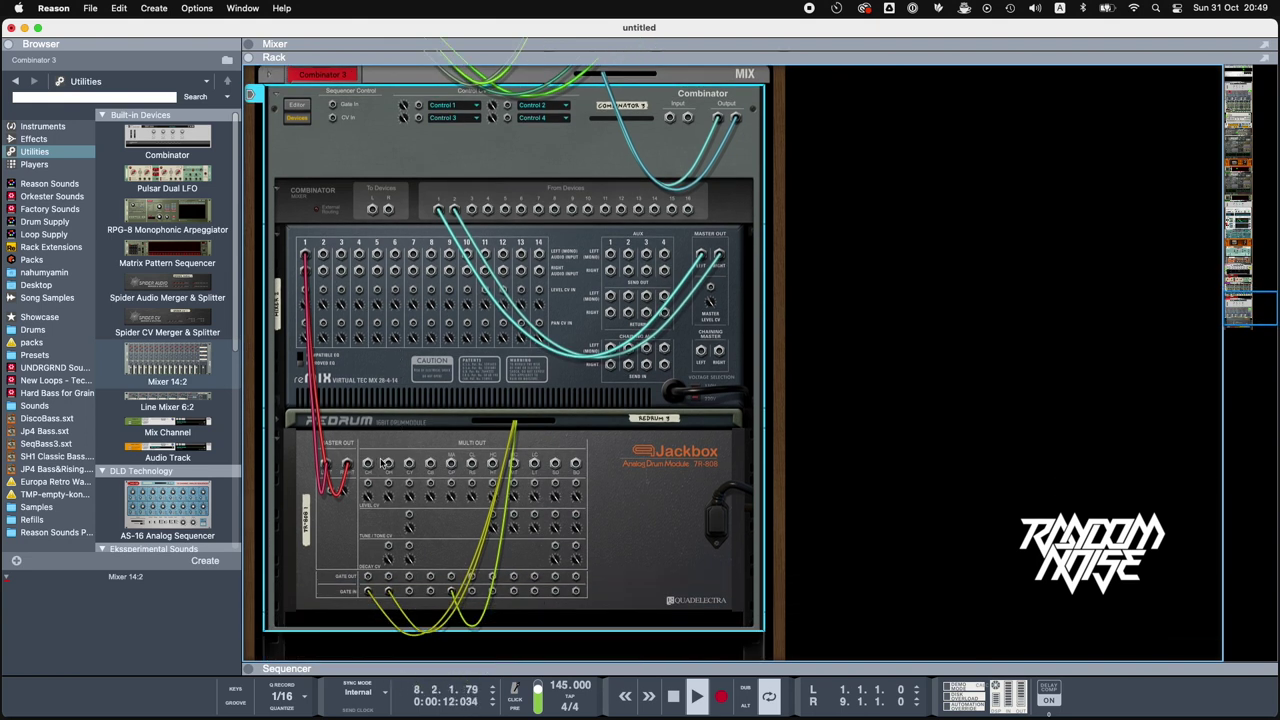
drag(451, 463, 323, 254)
key(Tab)
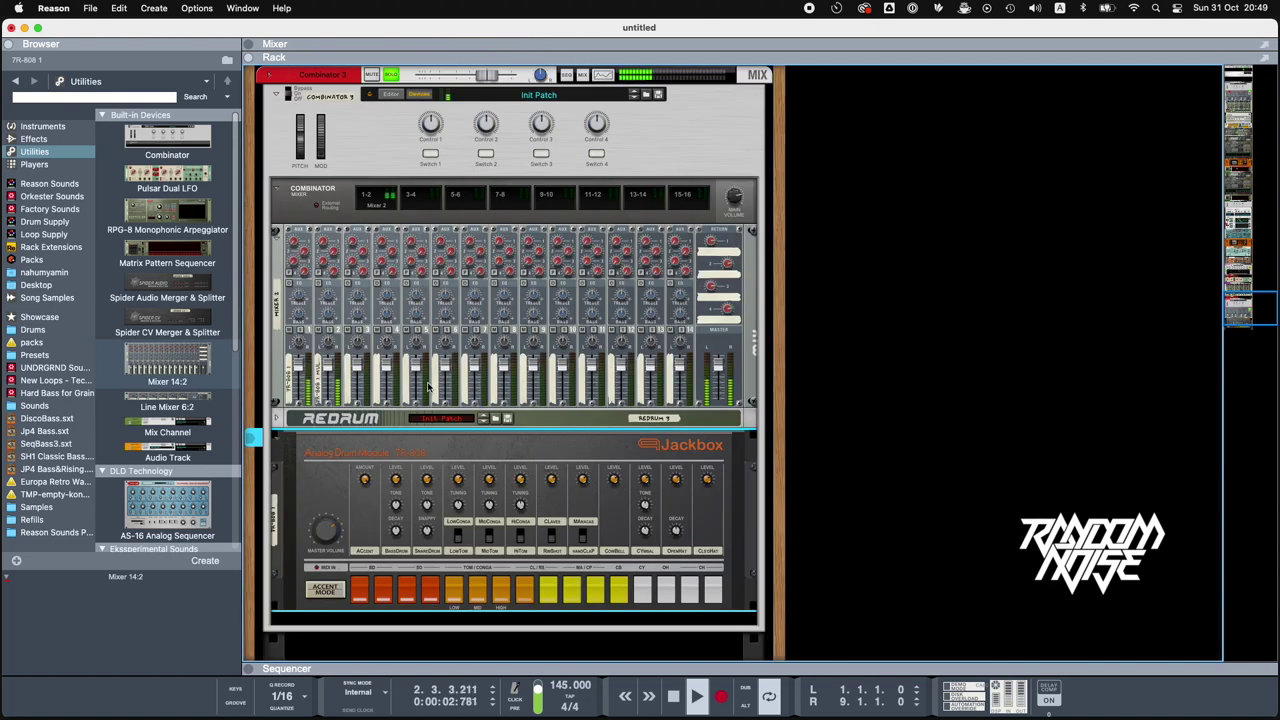
scroll(428, 387, down, 1)
click(330, 322)
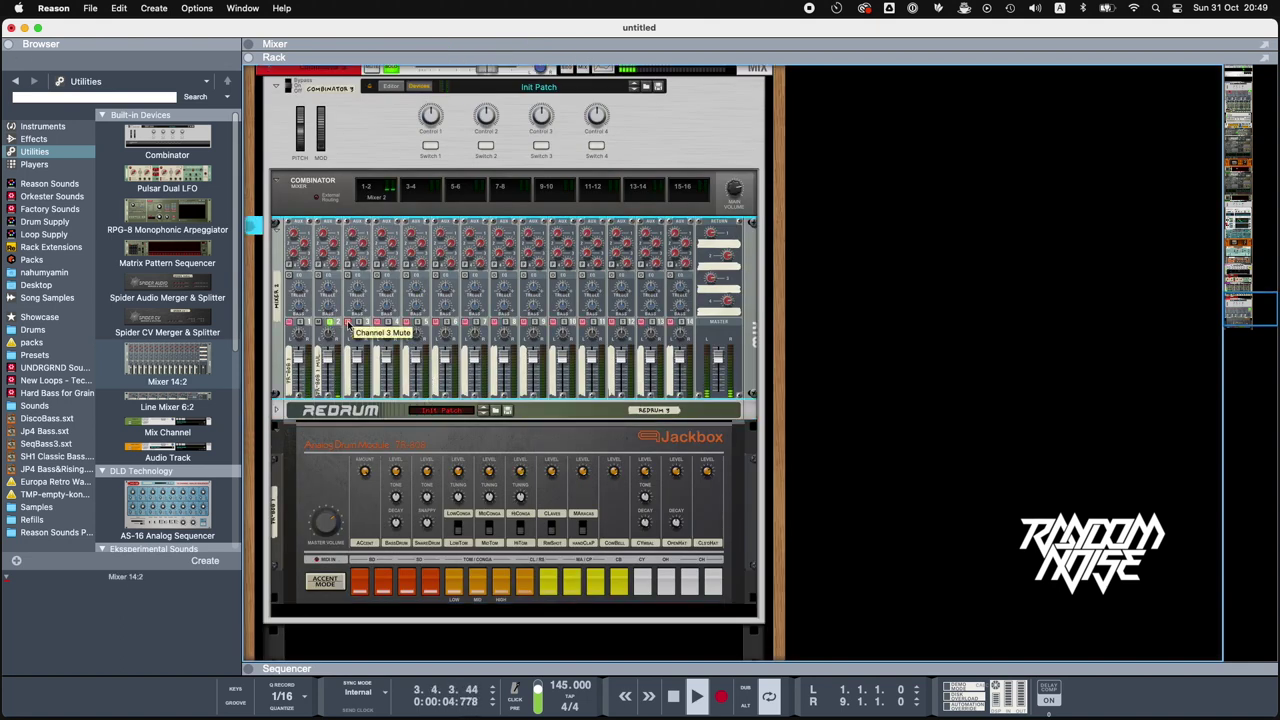
- Add an RV-7 Digital Reverb beneath the Combinator's mixer and raise channel 2's first aux send
click(33, 139)
scroll(155, 316, down, 10)
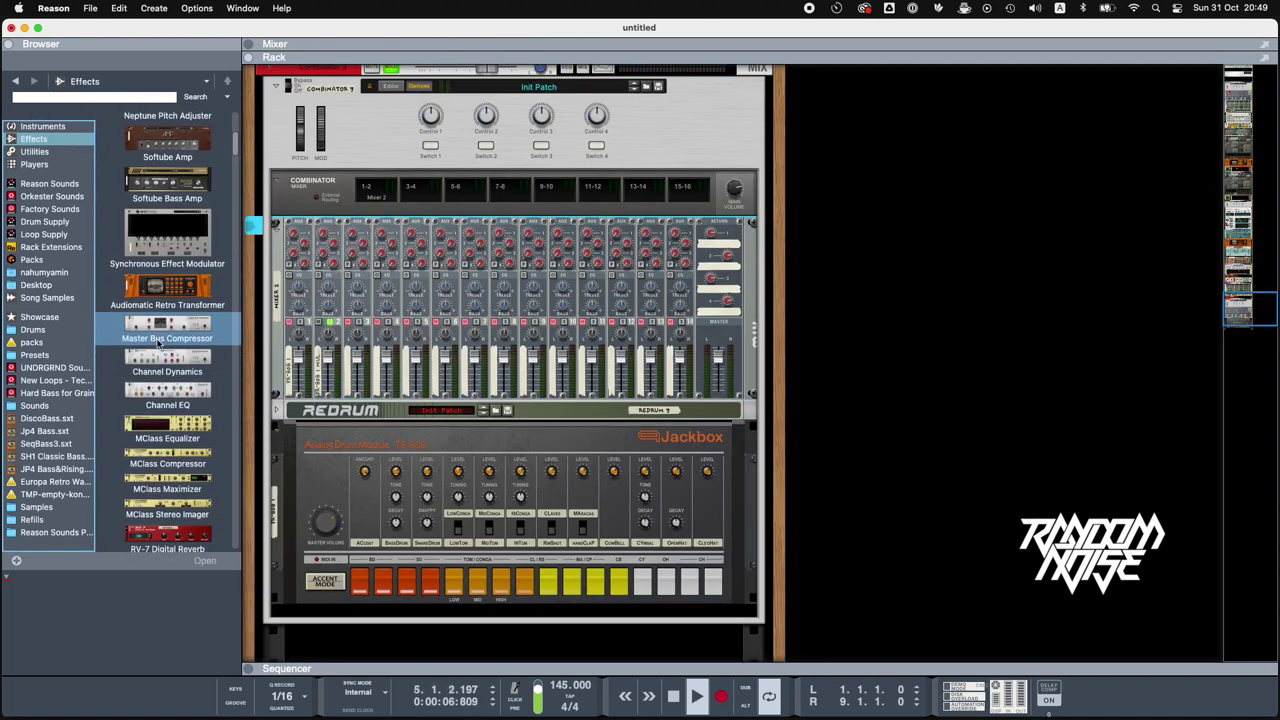
drag(170, 444, 390, 410)
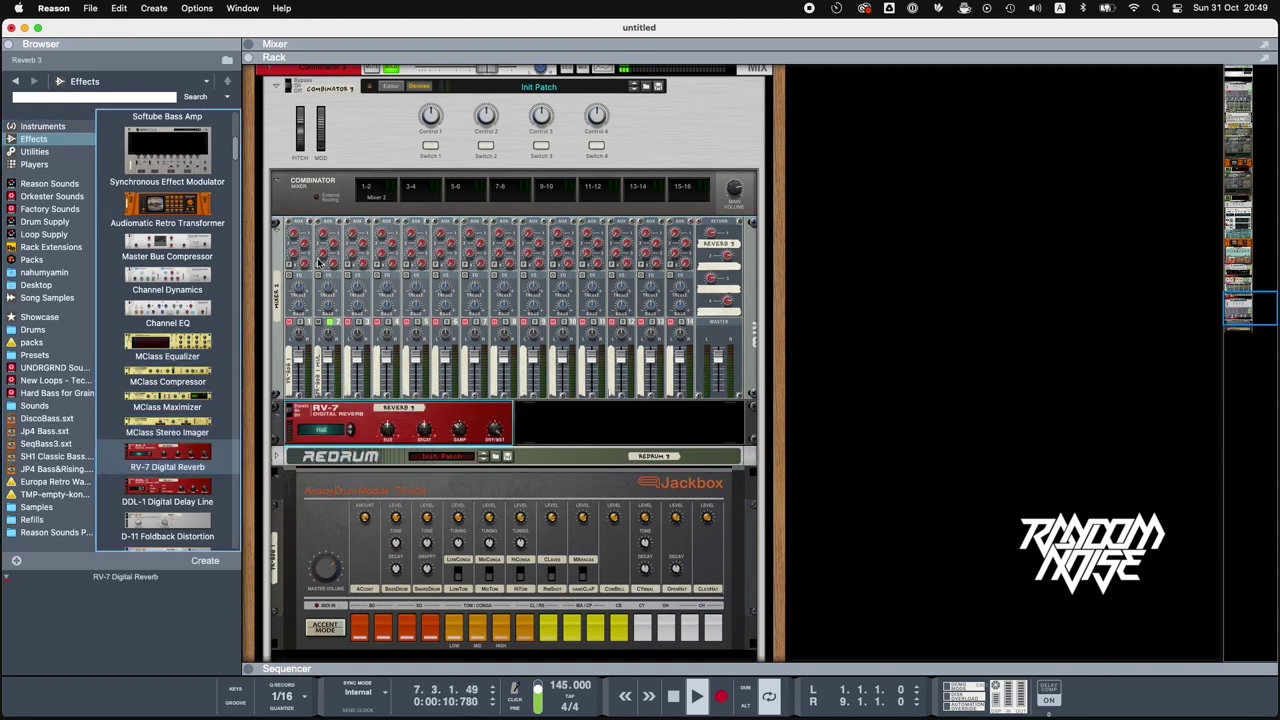
drag(322, 236, 326, 172)
- Set the new RV-7 reverb to Gated with a size of about 13 and unsolo mixer channel 2
drag(326, 429, 346, 222)
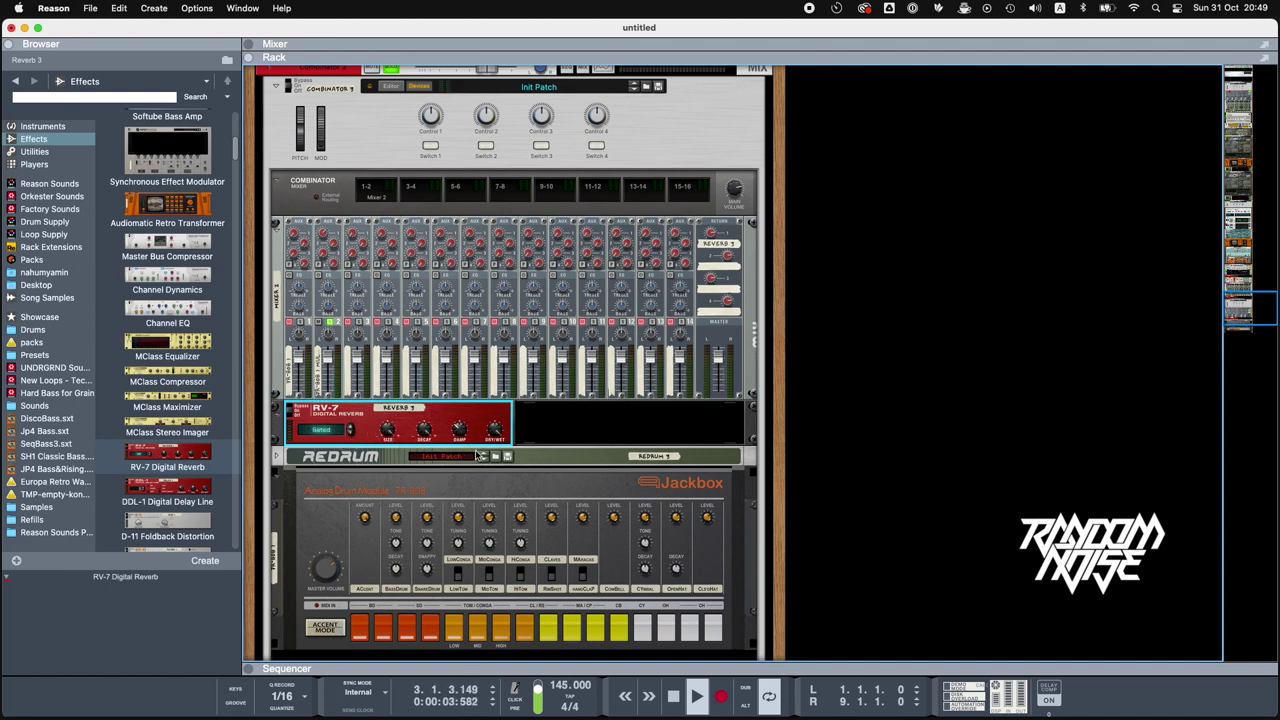
drag(464, 431, 388, 430)
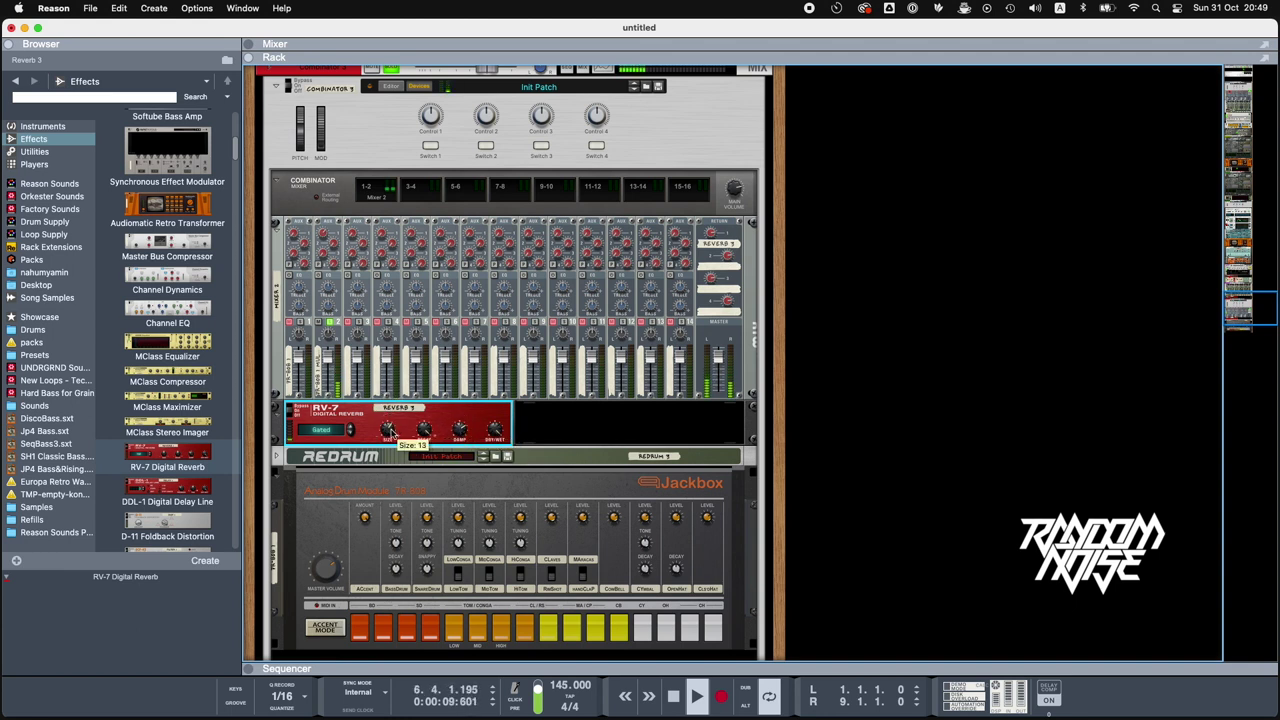
click(322, 240)
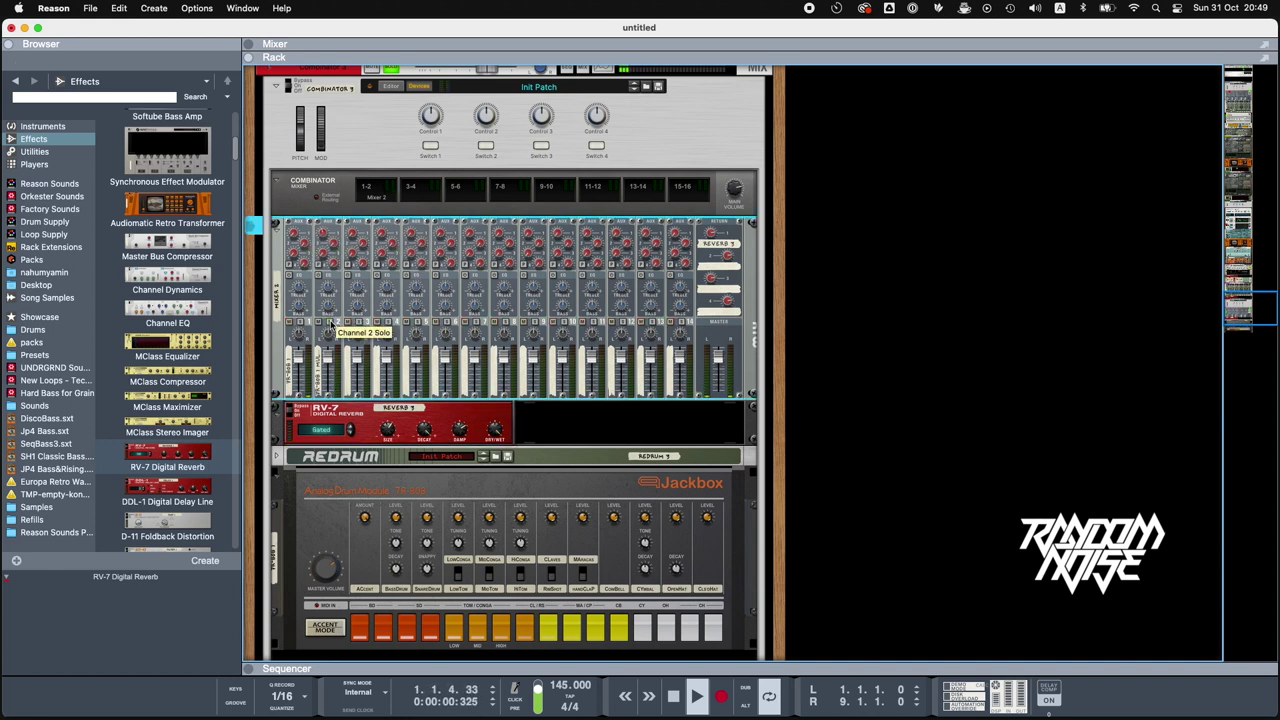
- Unsolo the Combinator's mix channel and readjust the gated reverb's size within the full mix
scroll(340, 330, up, 1)
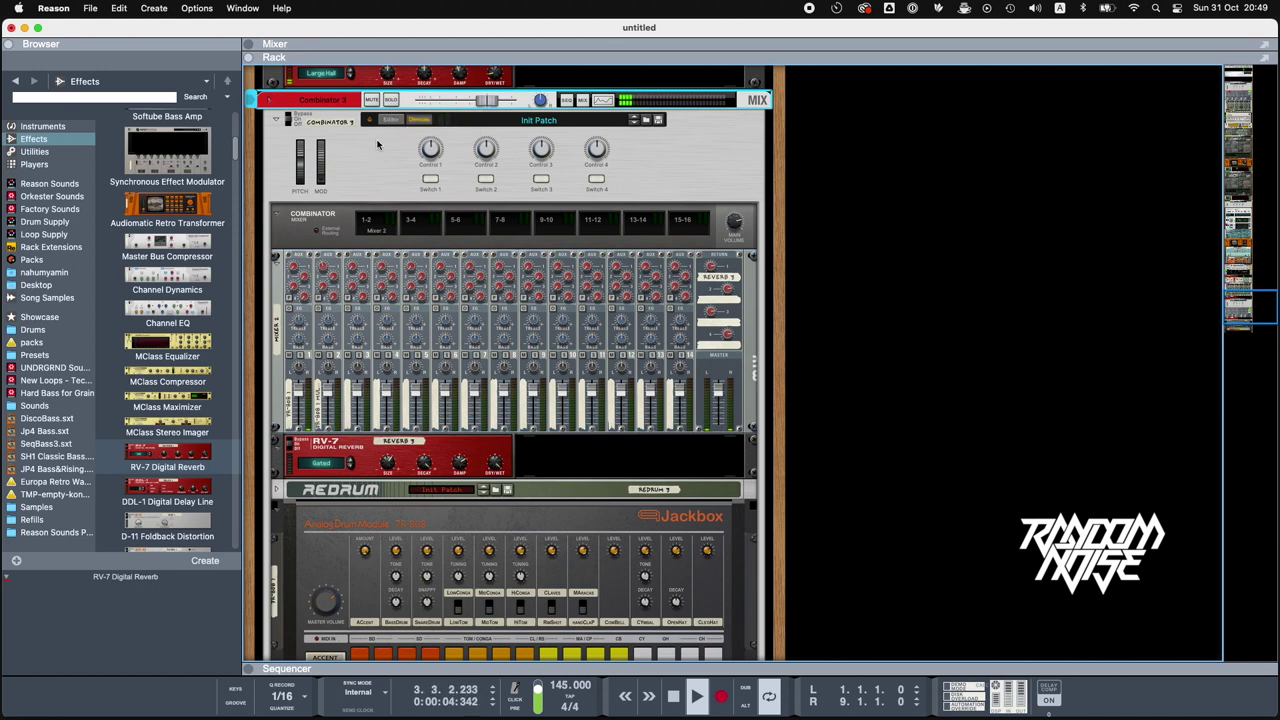
scroll(360, 389, down, 1)
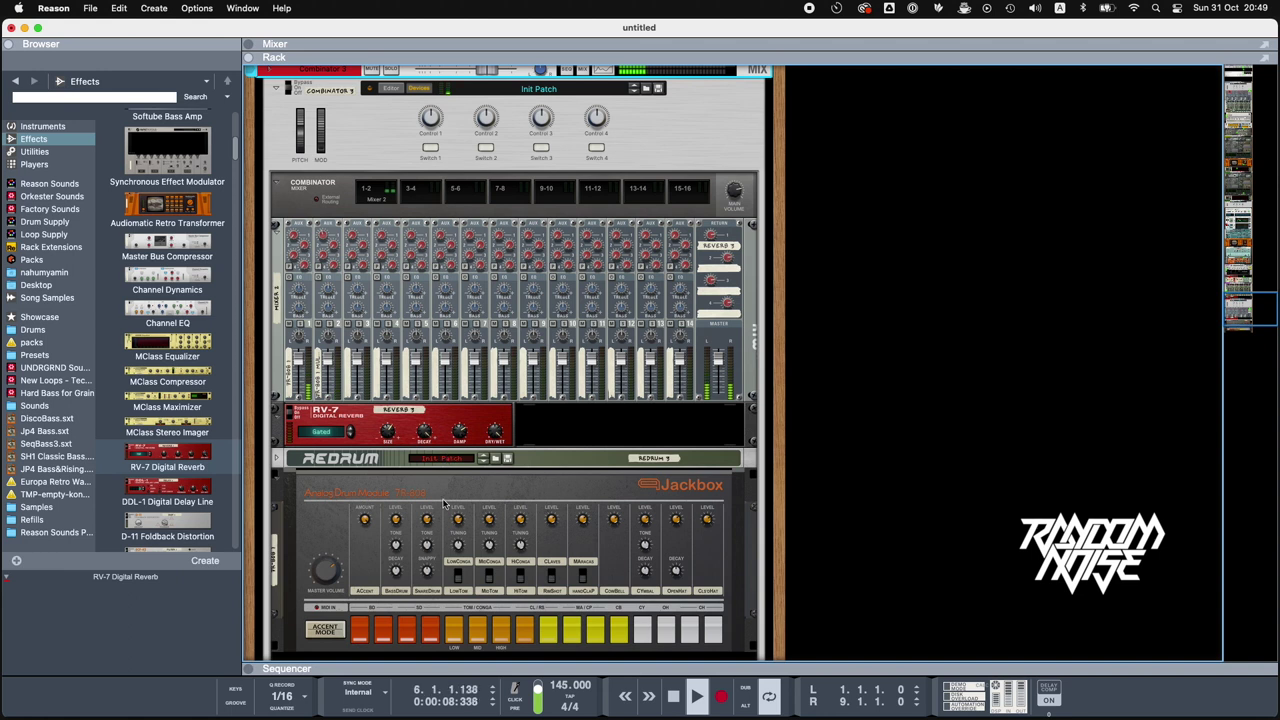
click(385, 438)
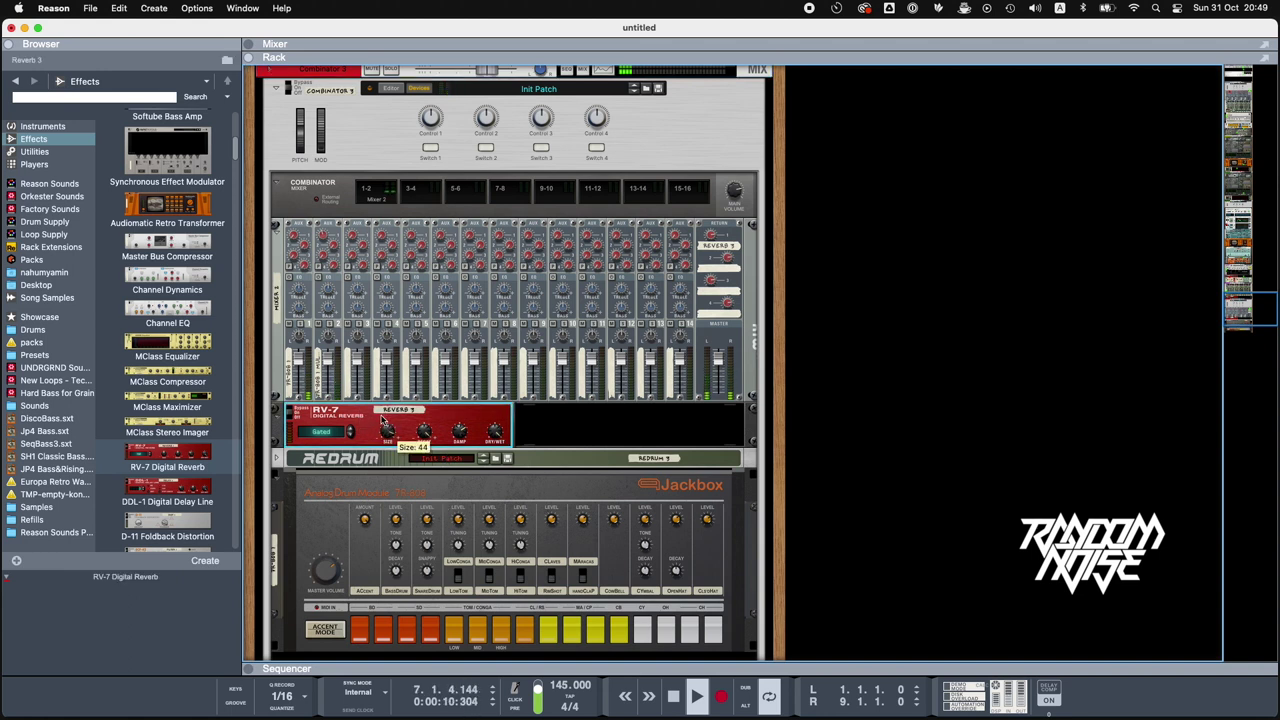
drag(386, 437, 383, 440)
- Set the Dirt amount to 31% on the Pulveriser following the 7R-909
scroll(375, 437, down, 5)
scroll(372, 435, up, 15)
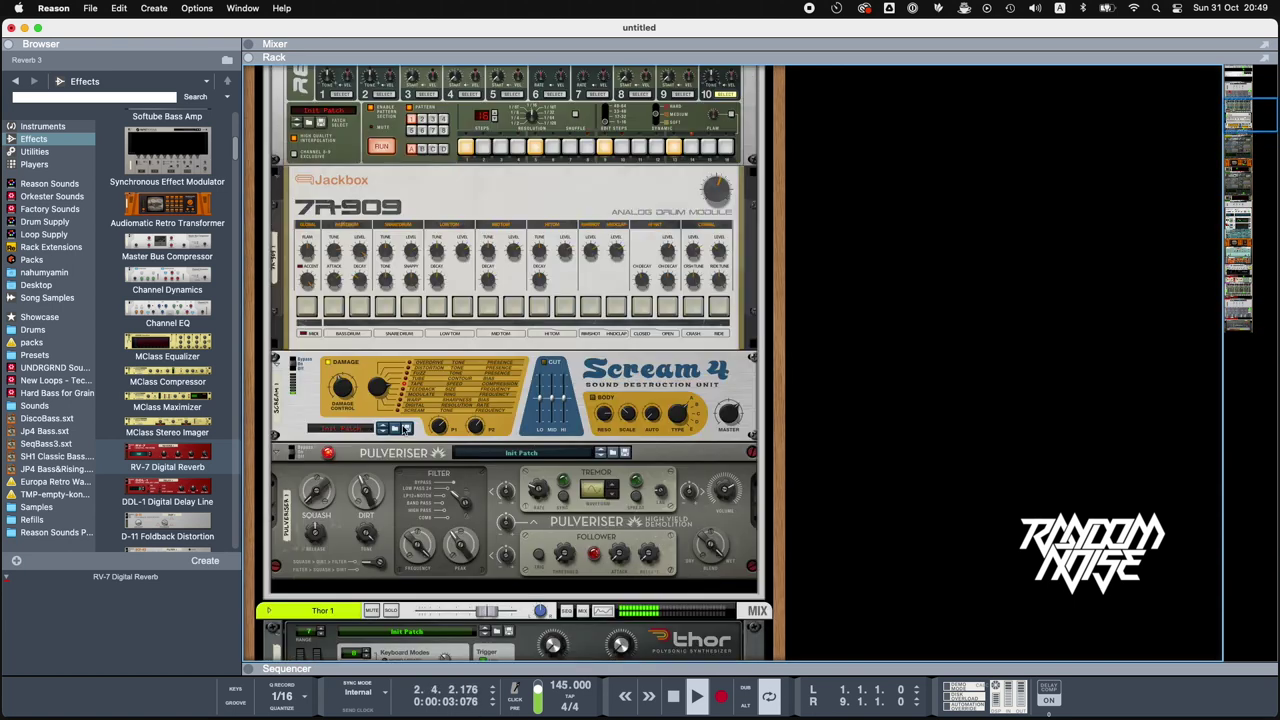
click(380, 488)
mouse_move(381, 486)
mouse_down()
mouse_move(377, 473)
mouse_move(377, 500)
mouse_up()
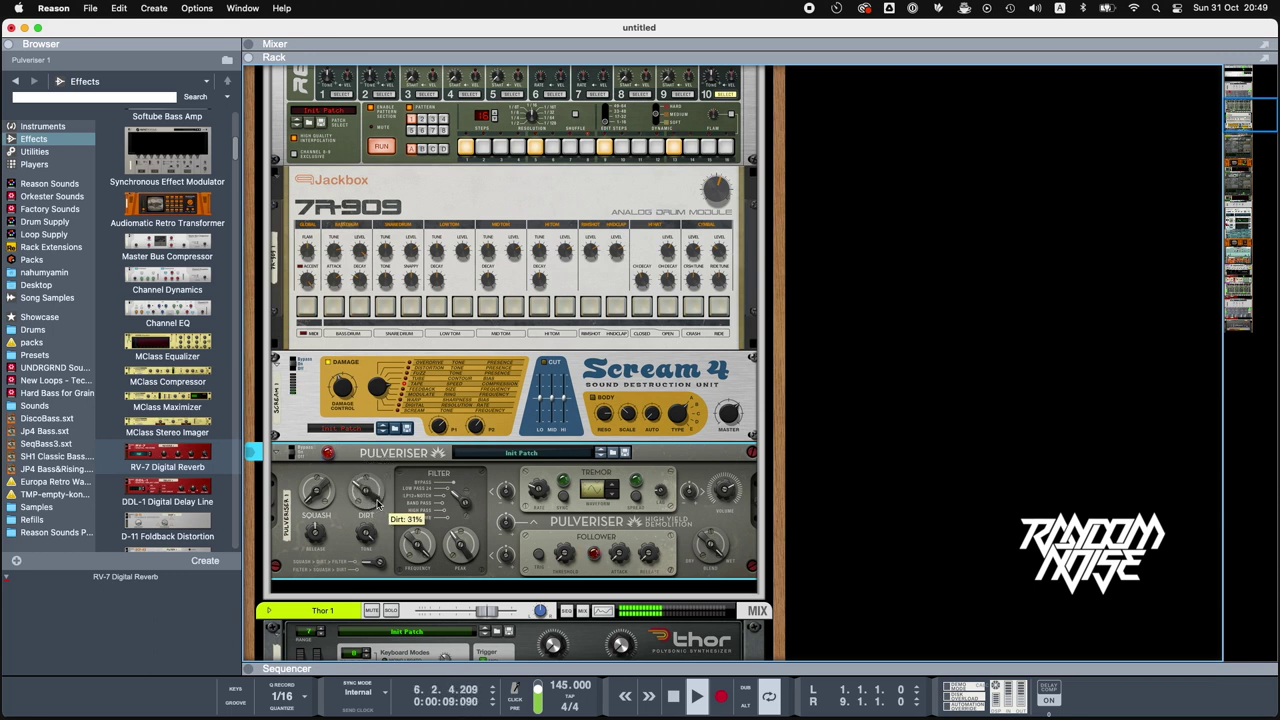
- Set the 7R-909's bass drum tune to -1.6 and unsolo channel 2 on Mixer 1
click(333, 251)
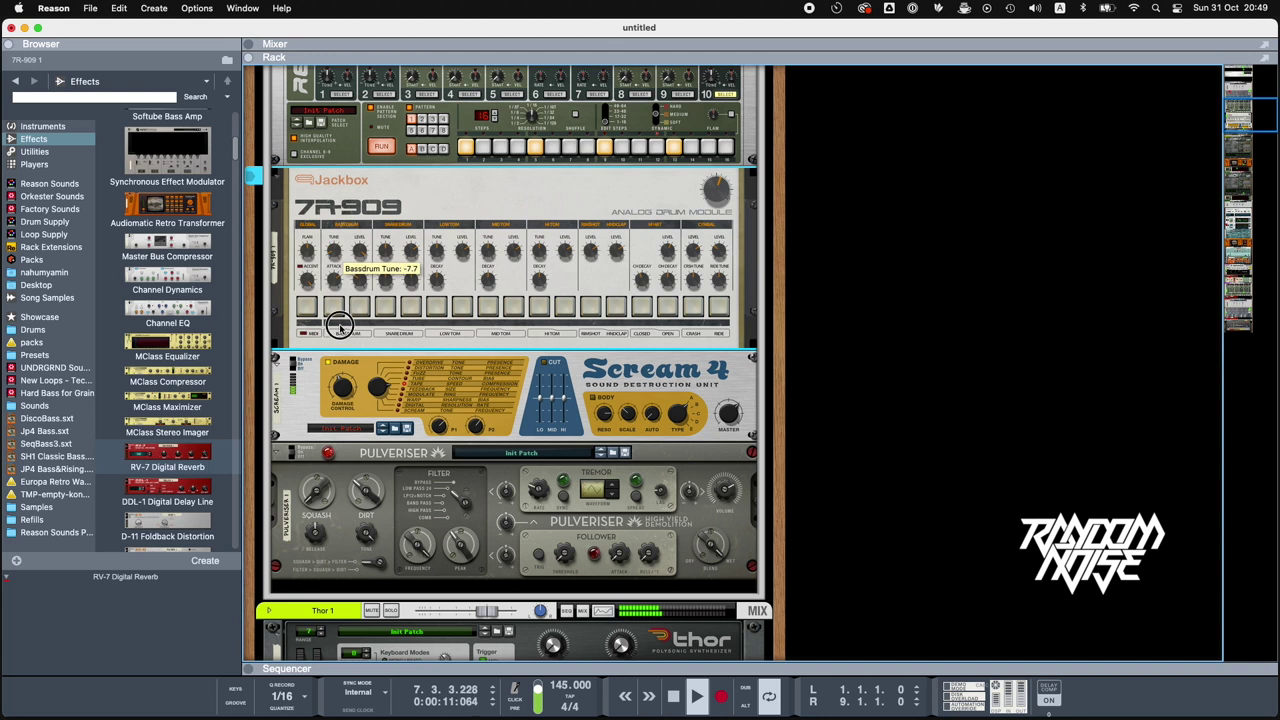
drag(340, 325, 334, 252)
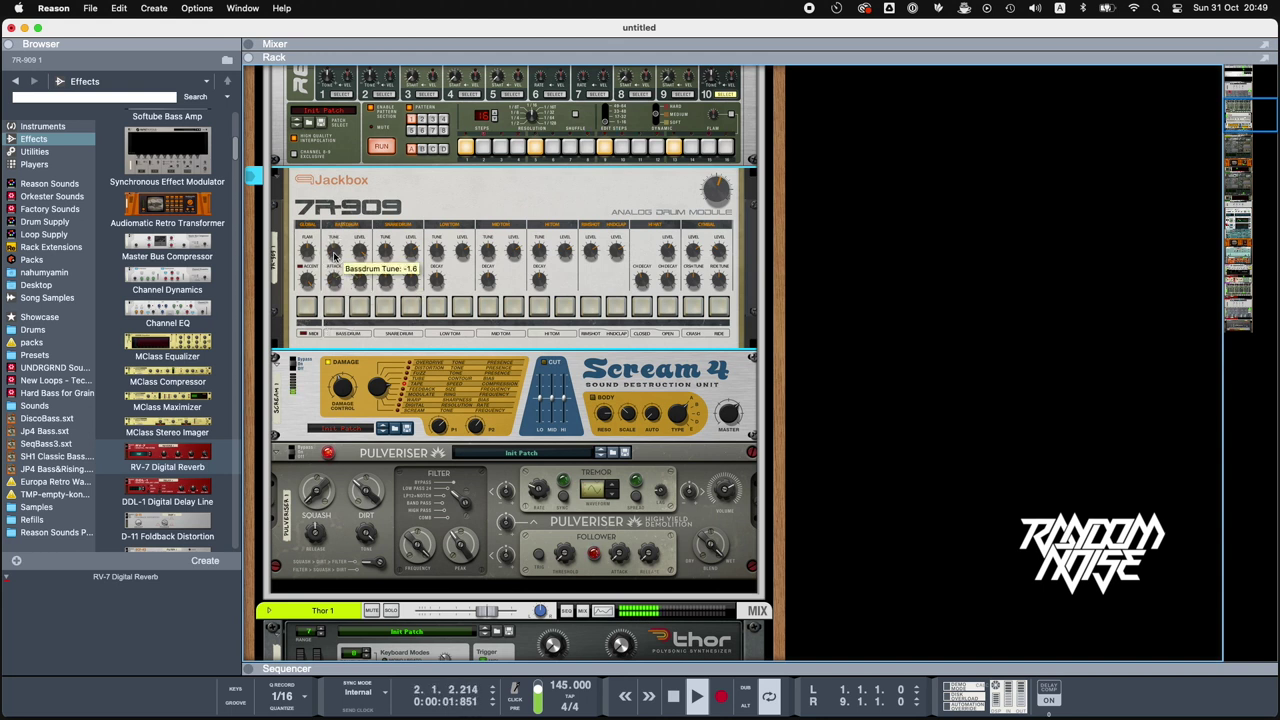
scroll(337, 340, up, 8)
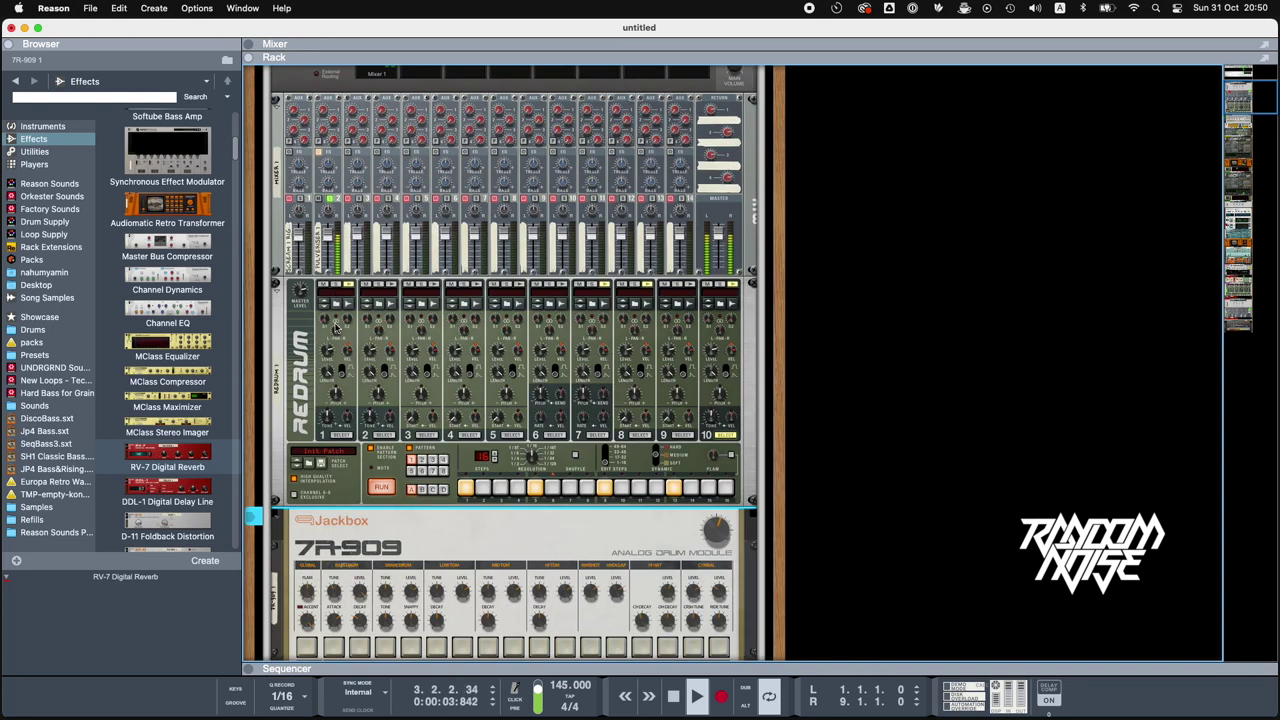
click(331, 215)
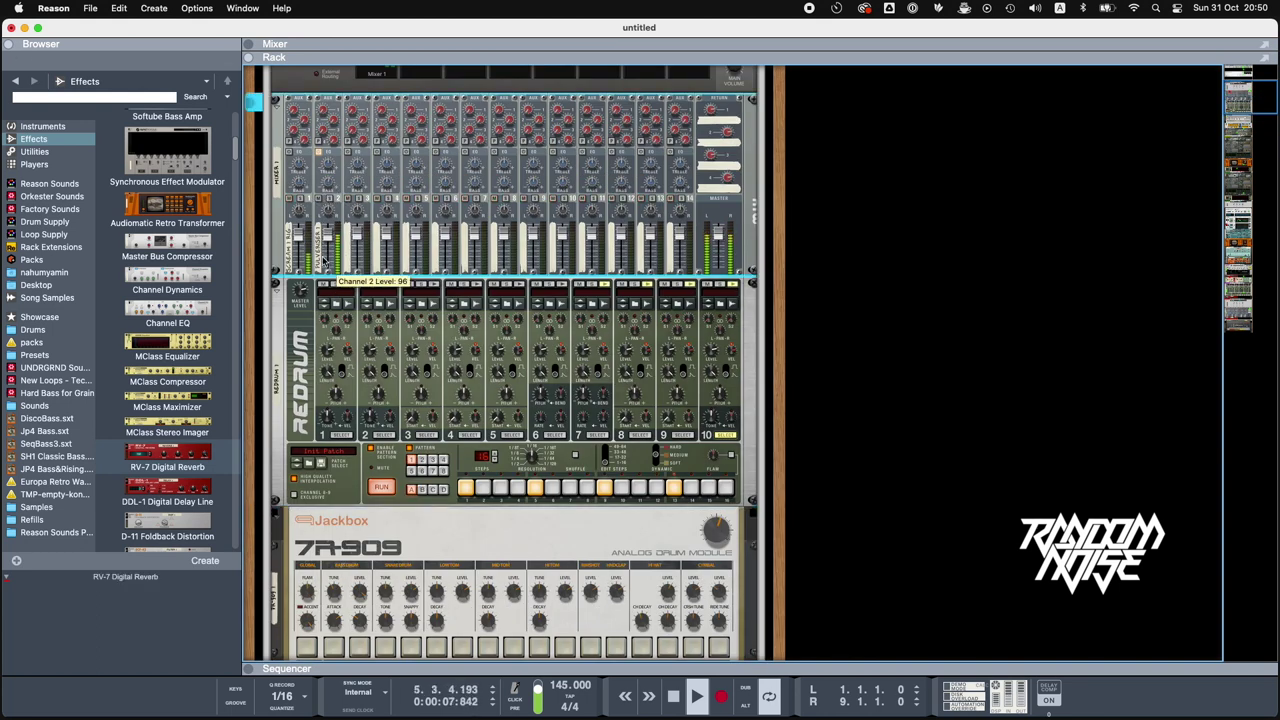
- Adjust the phase of the SubTractor's second oscillator
scroll(322, 260, down, 15)
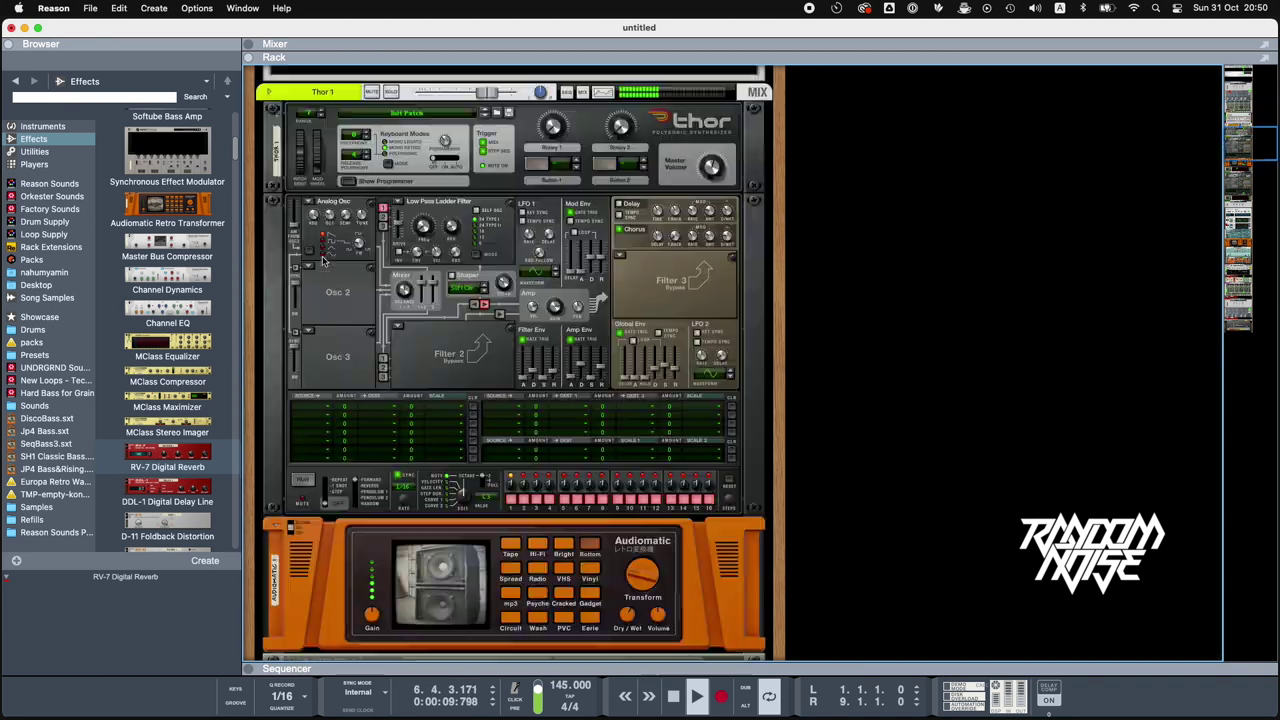
scroll(322, 258, down, 3)
scroll(322, 258, up, 10)
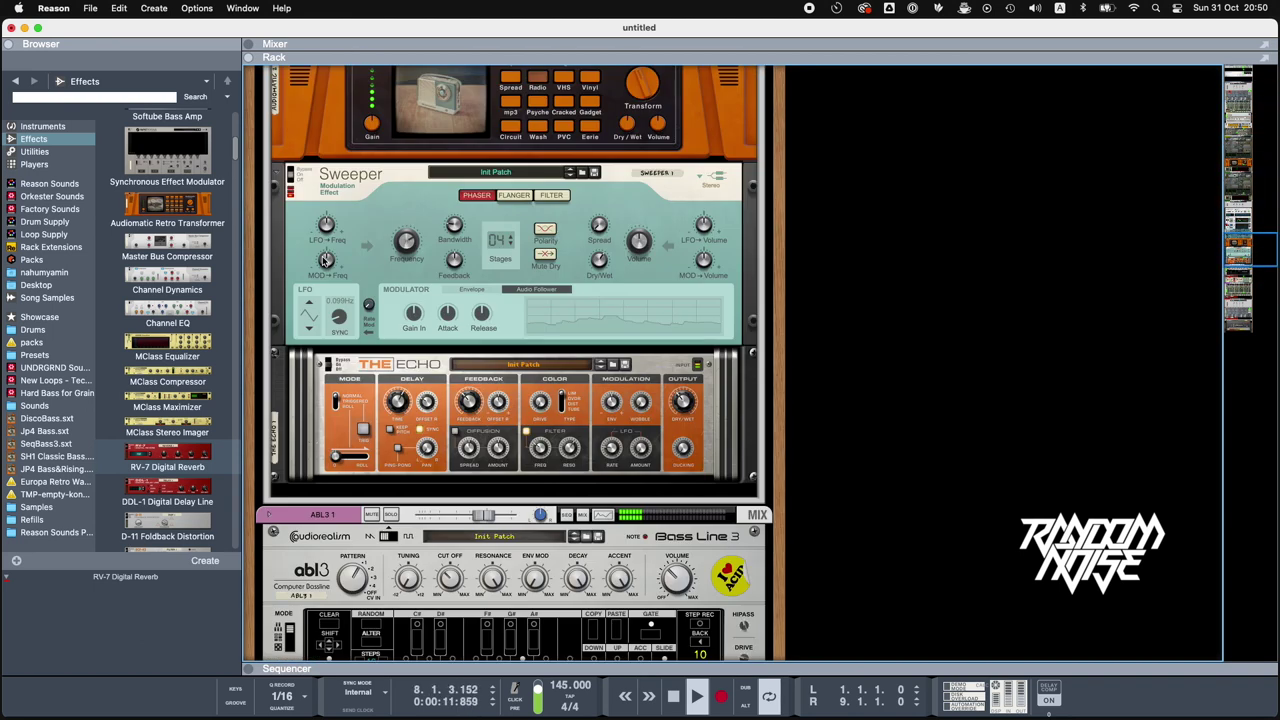
scroll(322, 260, up, 5)
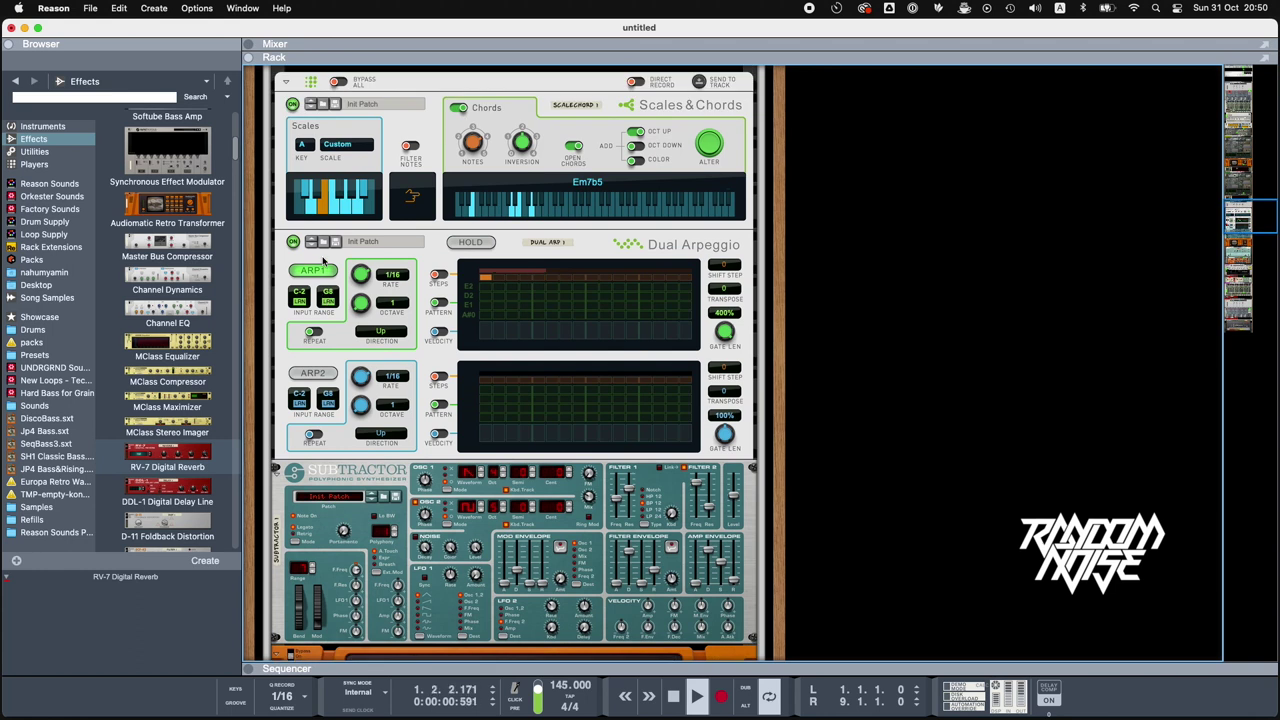
scroll(491, 297, down, 5)
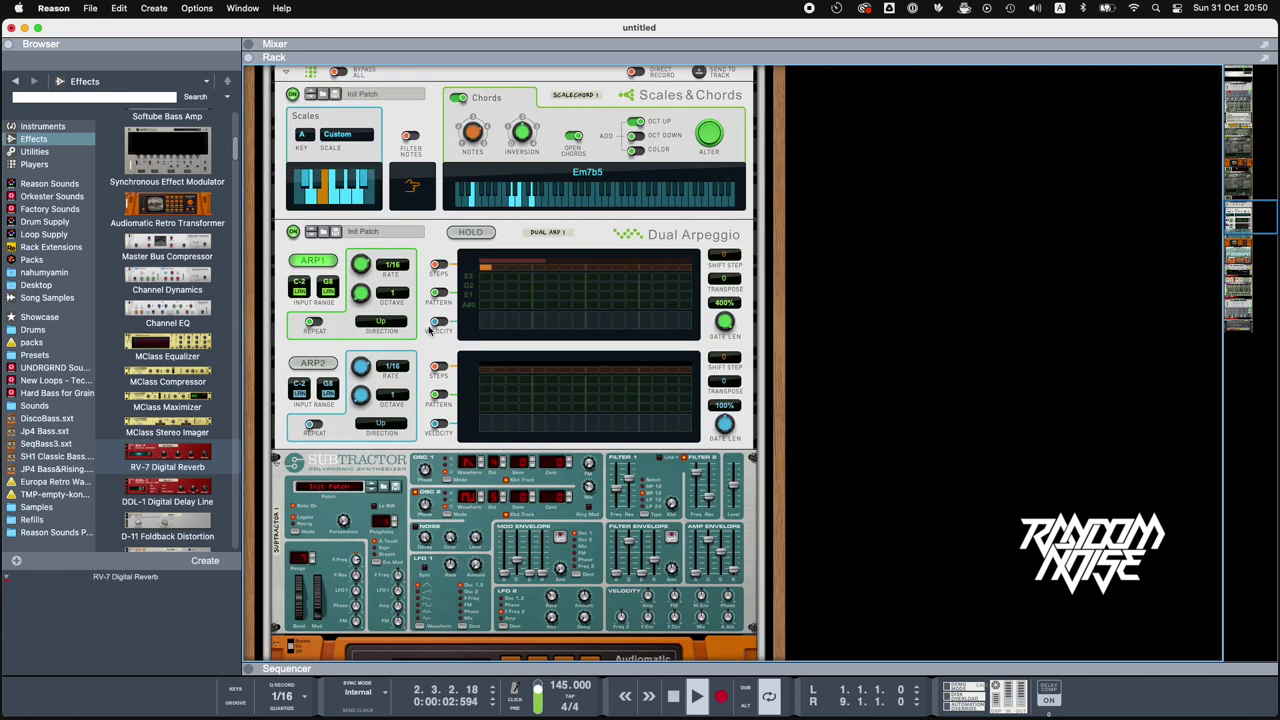
click(502, 288)
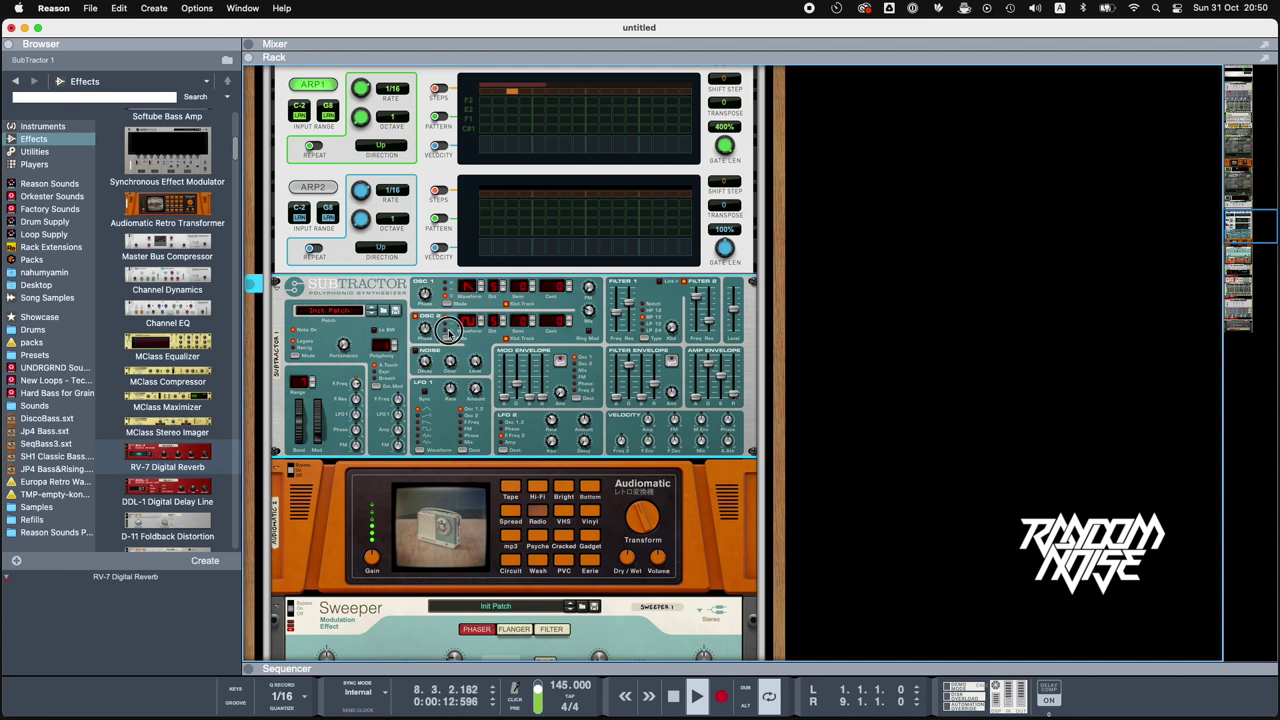
drag(421, 330, 424, 322)
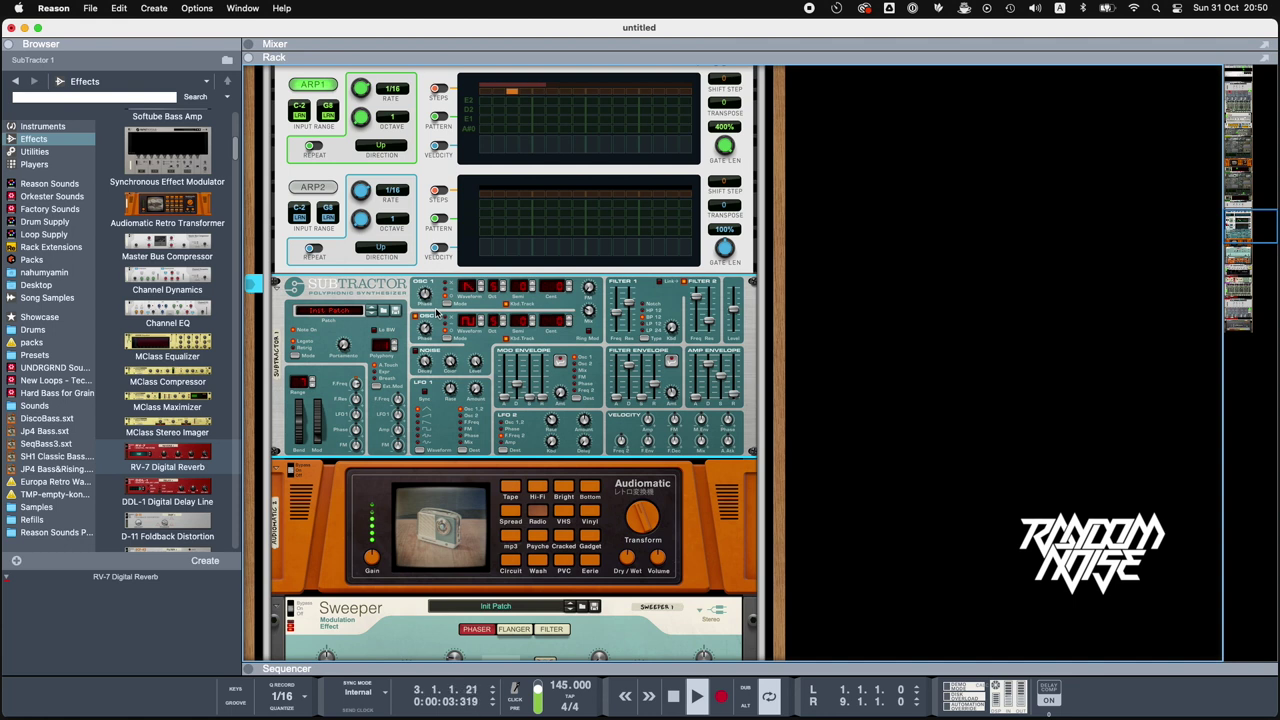
scroll(476, 382, down, 1)
scroll(476, 382, up, 3)
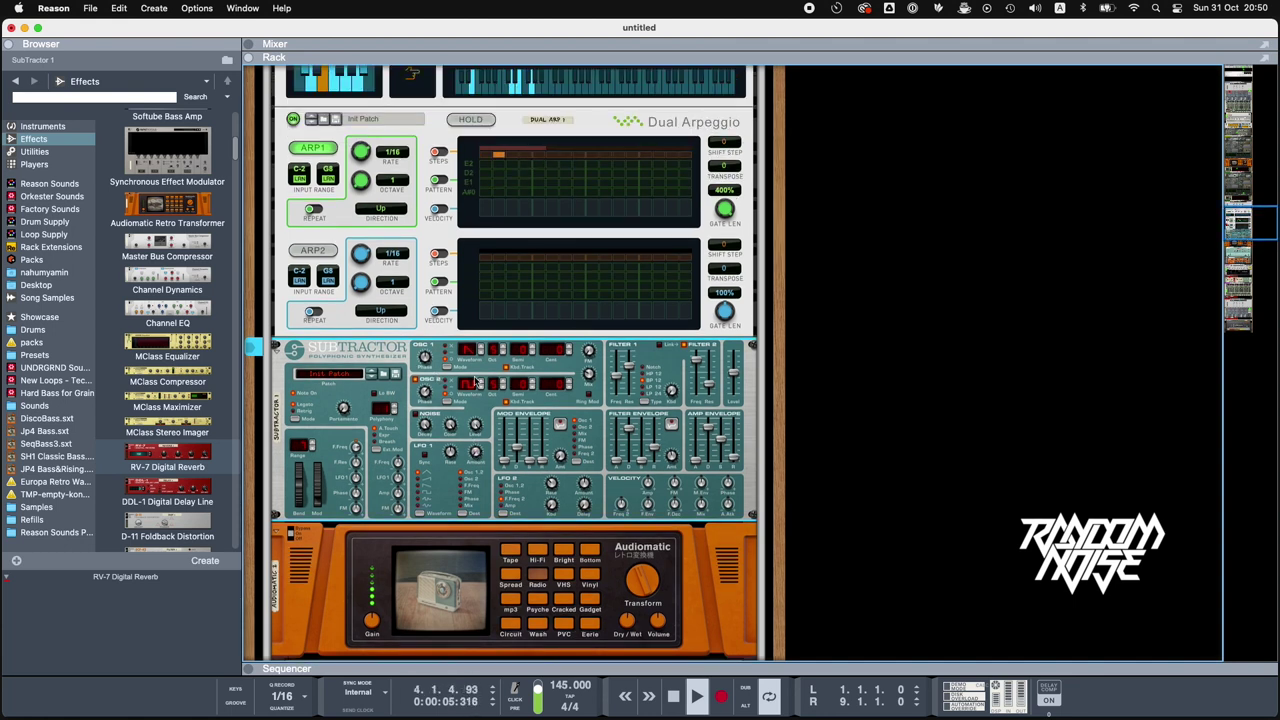
scroll(476, 380, down, 4)
key(Tab)
key(Tab)
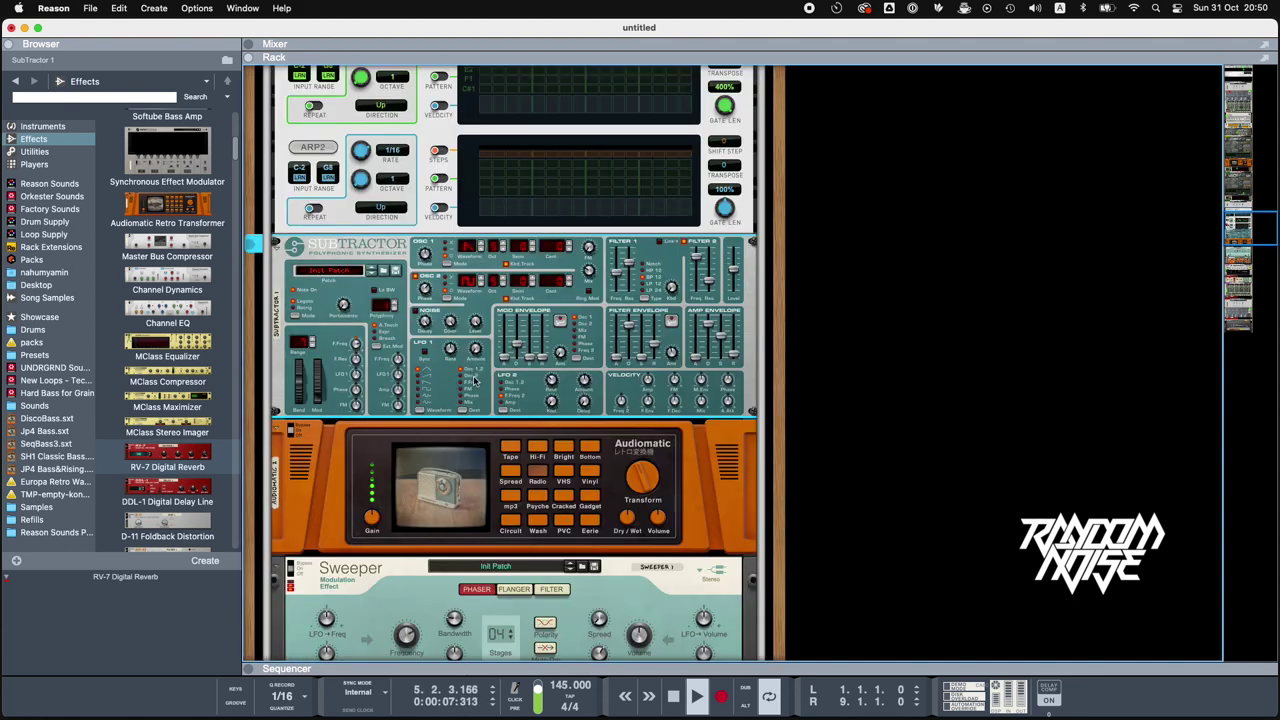
- Open the Combinator 1 clip in the sequencer for note editing
click(255, 669)
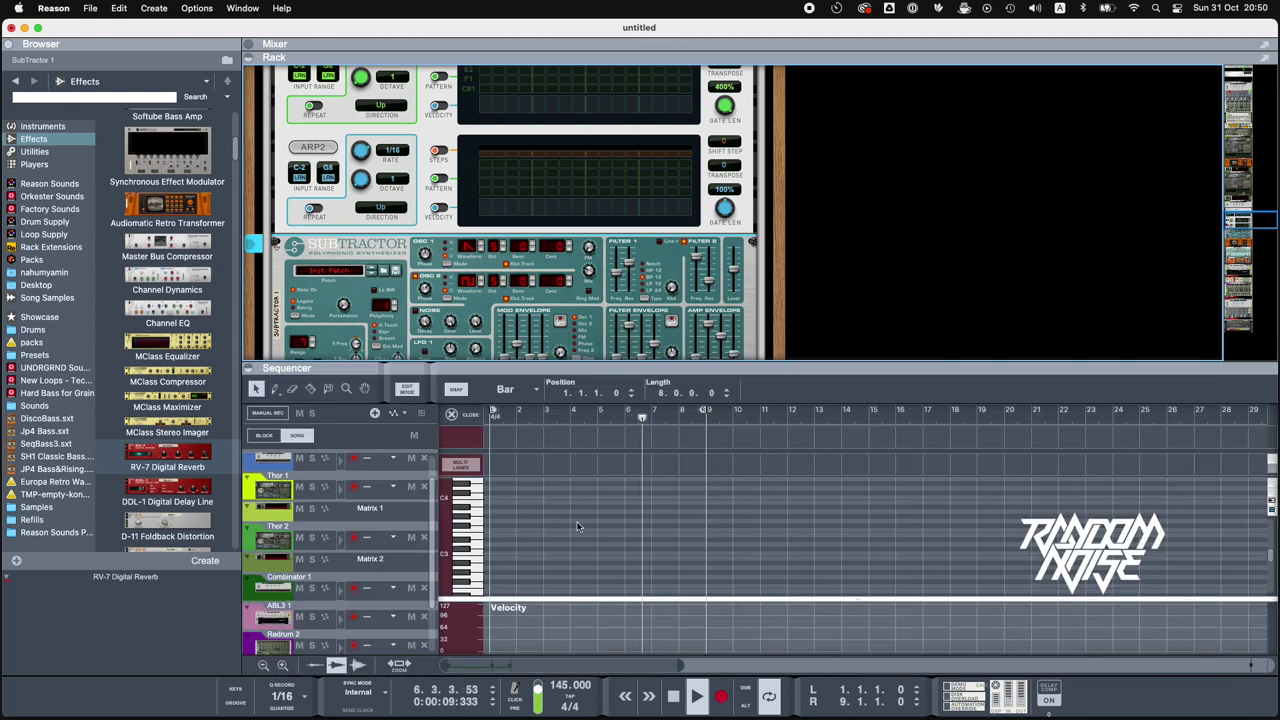
scroll(380, 555, down, 3)
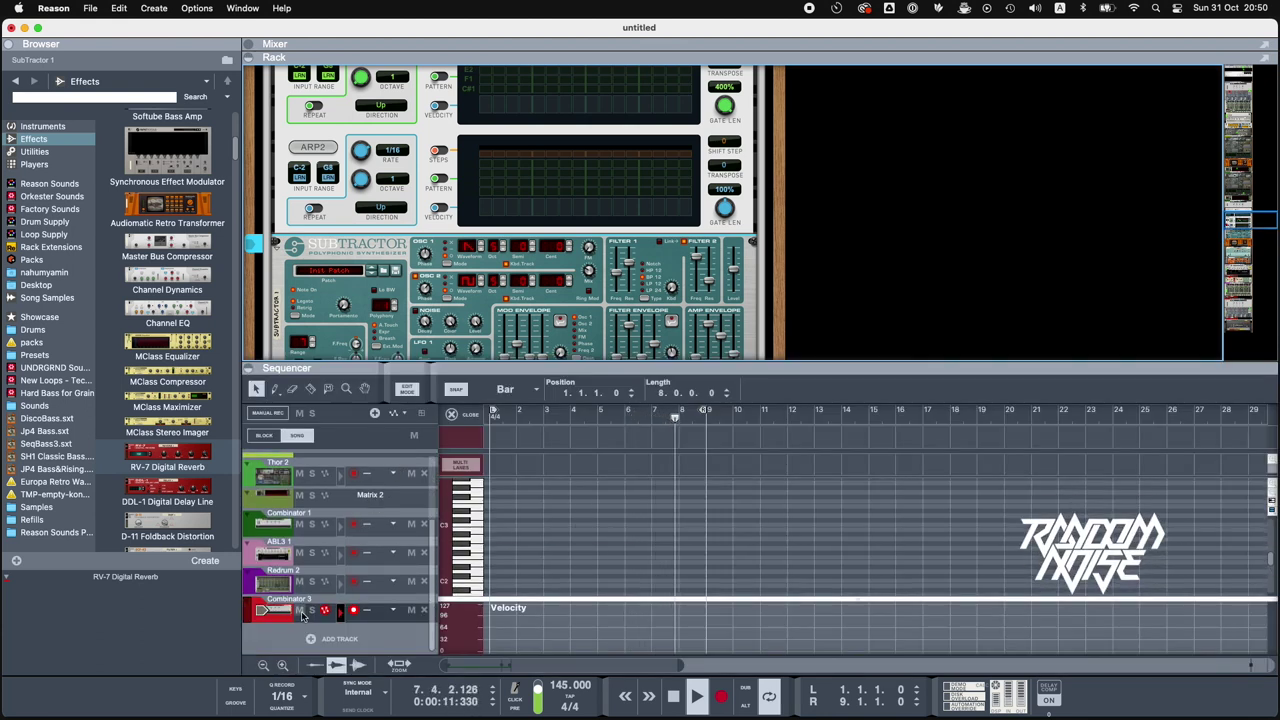
click(370, 604)
scroll(596, 520, down, 5)
click(406, 389)
double_click(515, 531)
scroll(589, 531, down, 1)
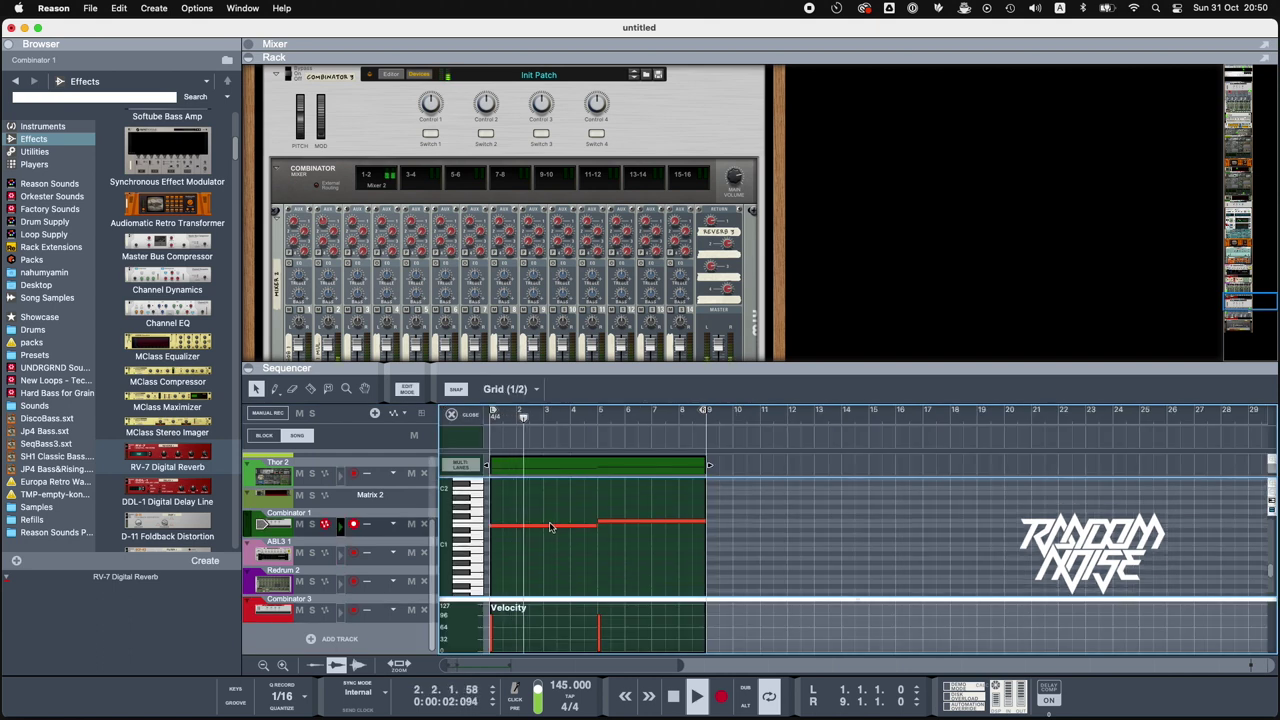
- Lower the first long note in the Combinator 1 clip to A0 and restart playback from the loop's beginning
click(540, 526)
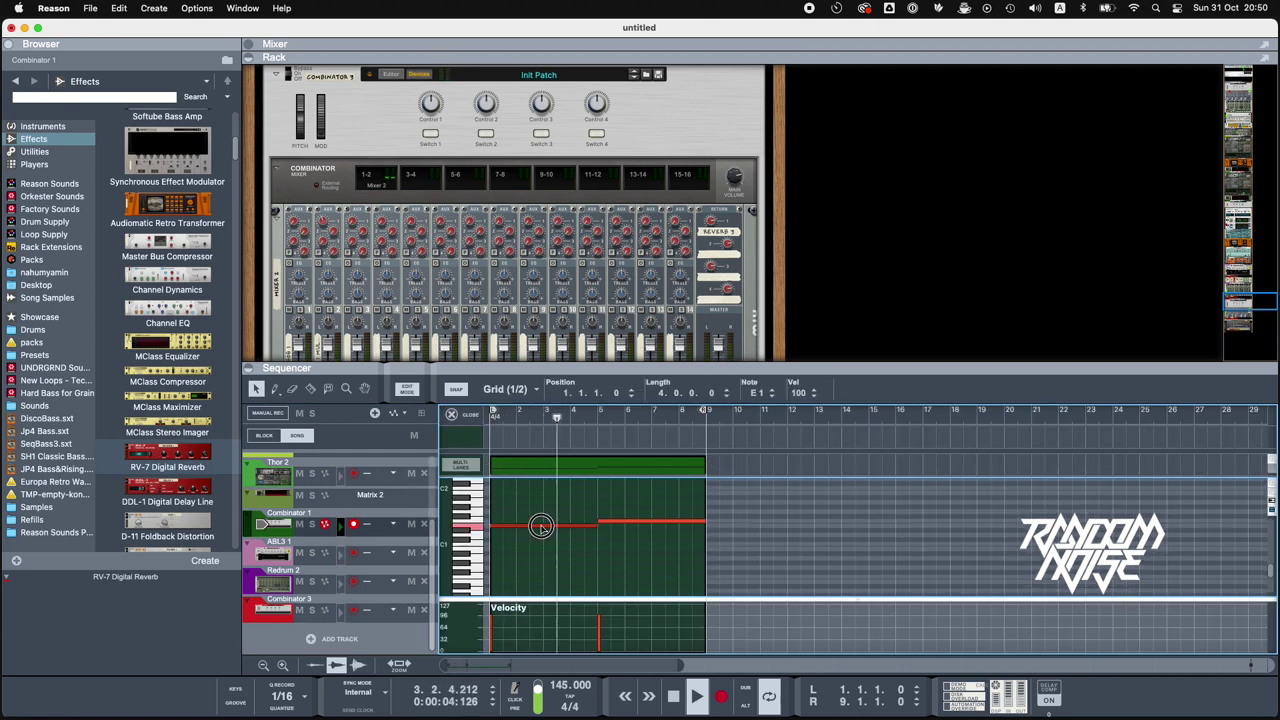
drag(540, 527, 540, 561)
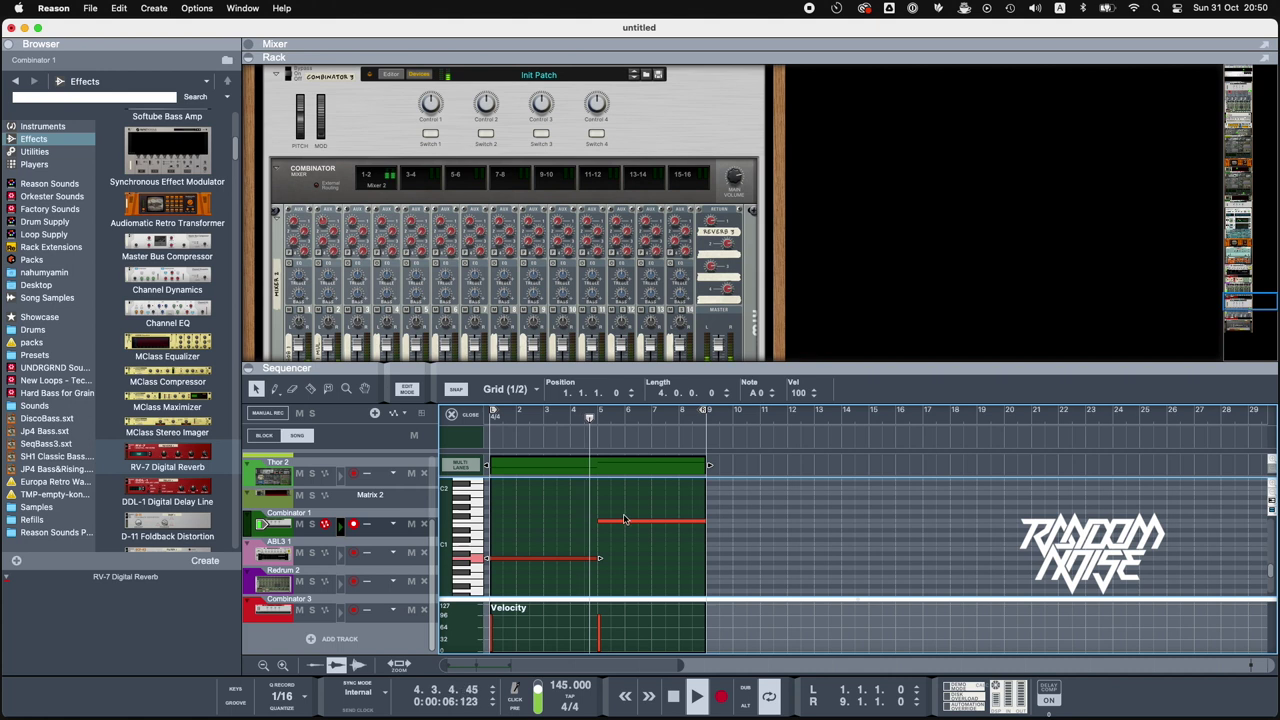
click(673, 696)
click(673, 696)
click(673, 696)
click(696, 696)
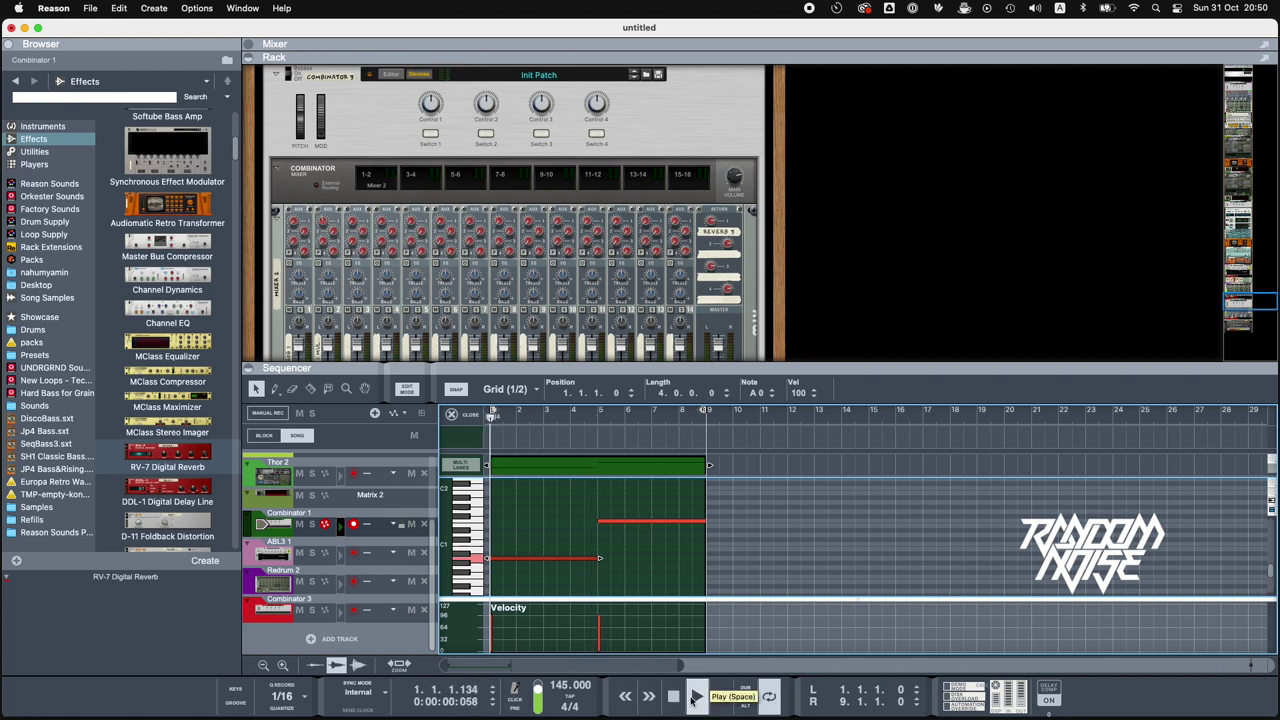
- Lower the clip's second note to A#0, replay the loop, and close the clip editor and sequencer
drag(628, 528, 628, 553)
click(673, 696)
click(673, 696)
click(696, 696)
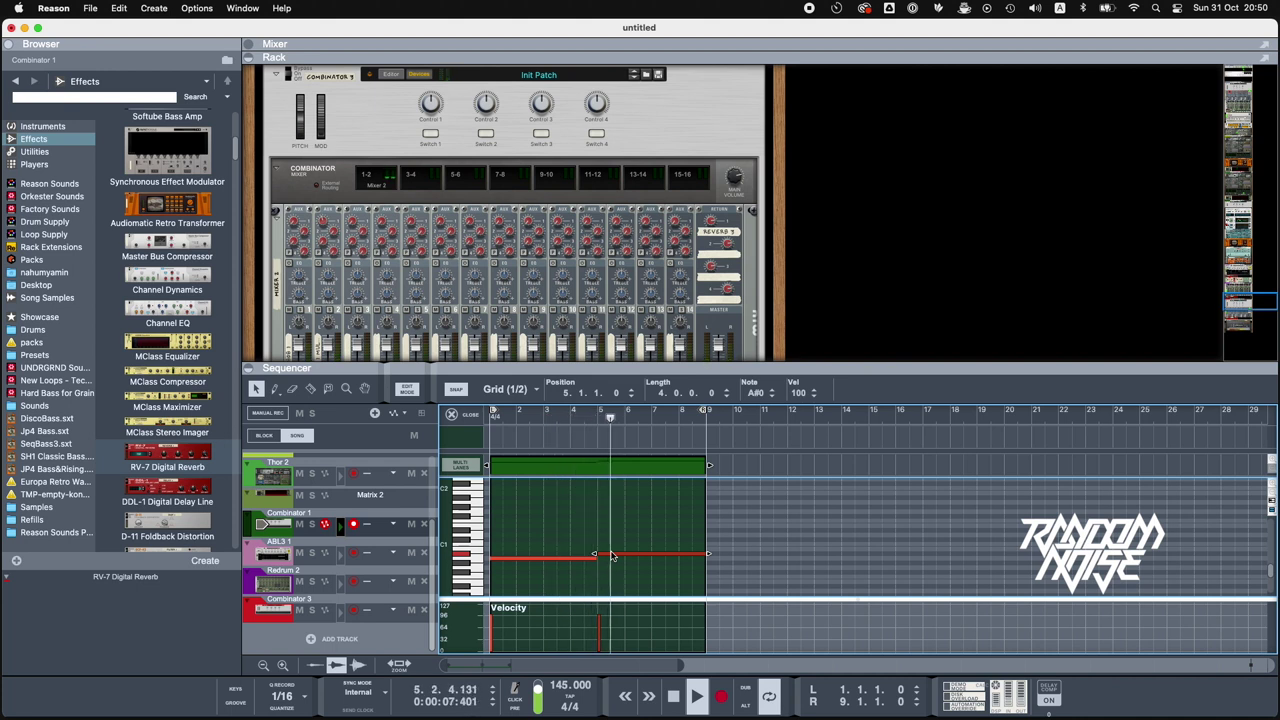
click(451, 414)
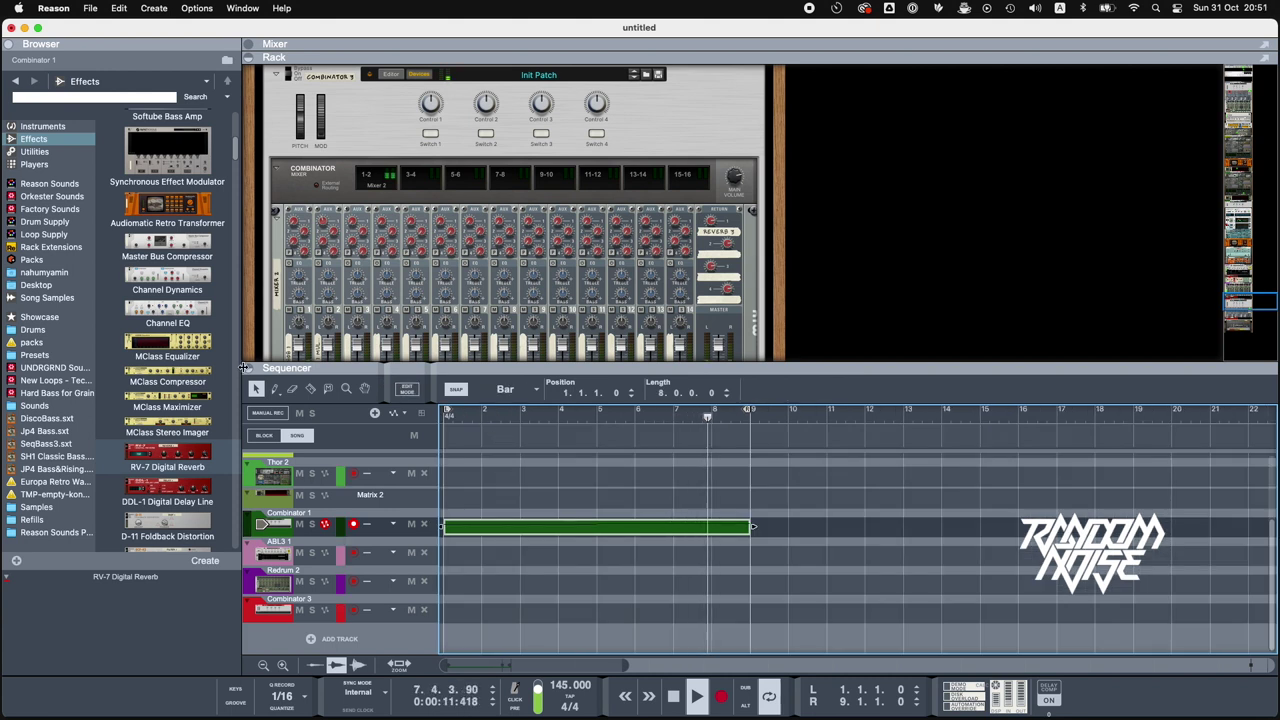
click(247, 368)
- Toggle solo on Combinator 1's mix channel to audition the transposed chord part against the full loop
scroll(405, 416, up, 10)
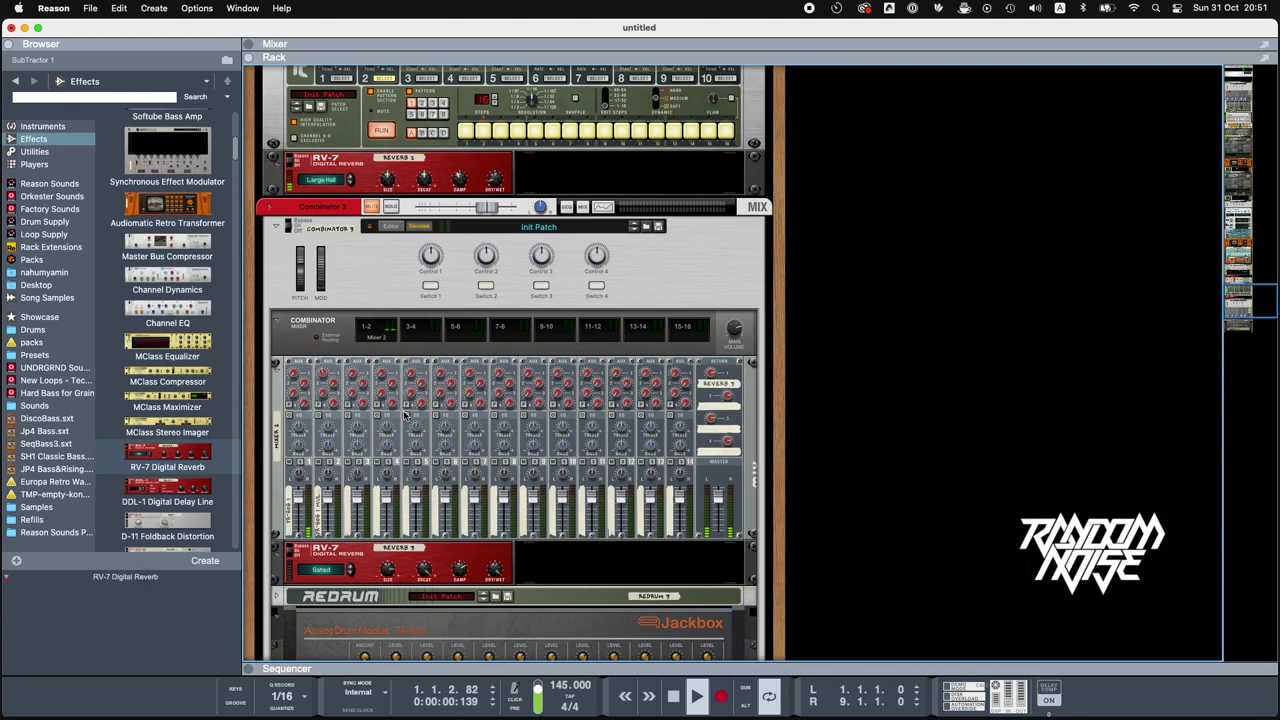
scroll(405, 416, up, 15)
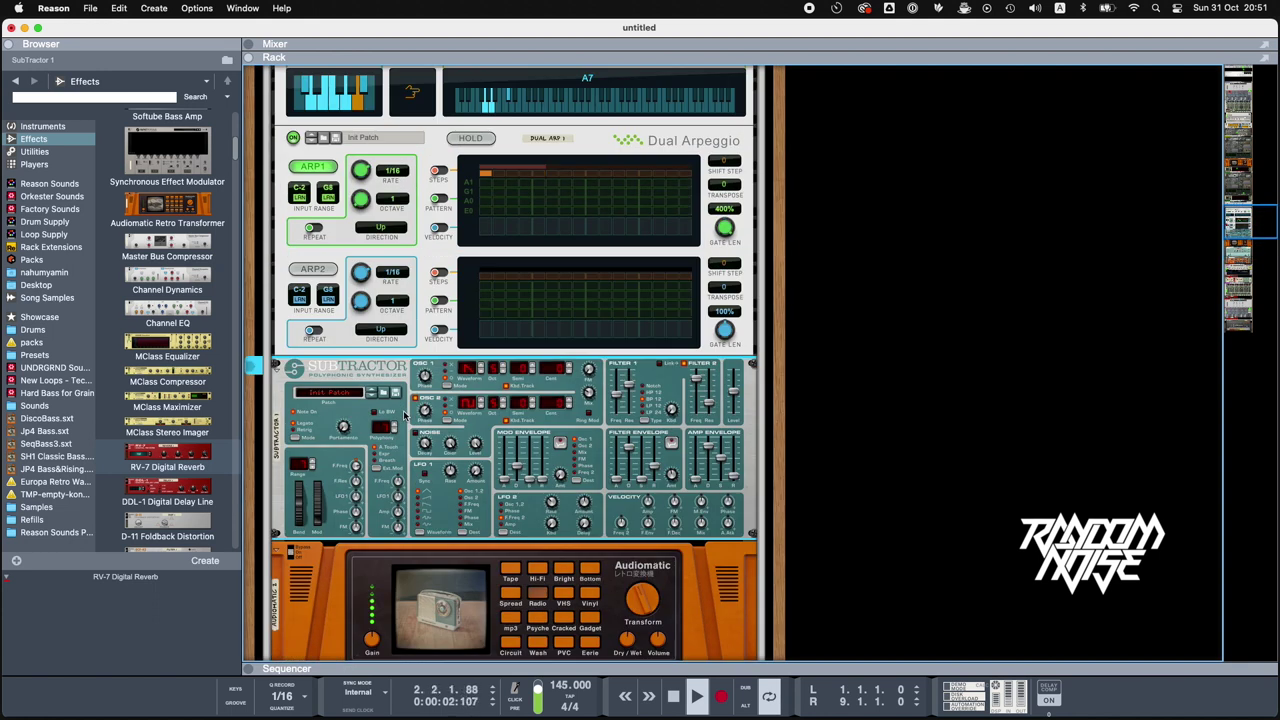
scroll(405, 244, up, 2)
click(392, 131)
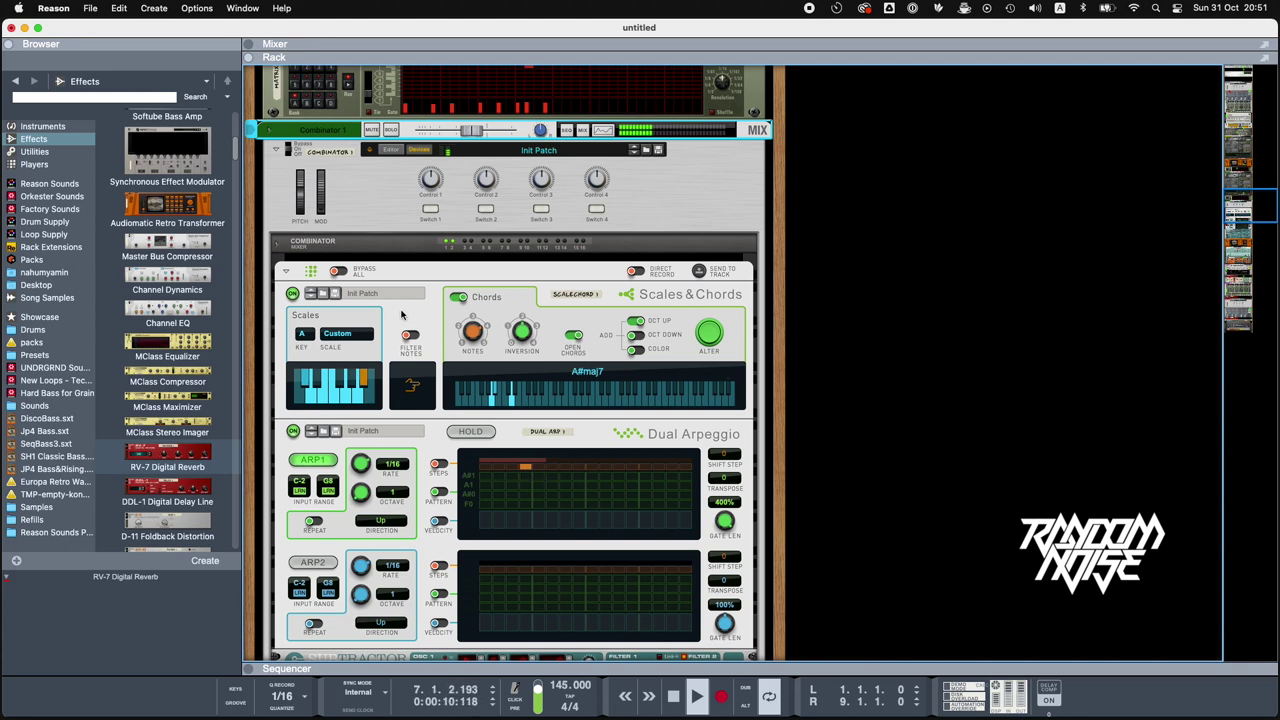
scroll(402, 315, up, 1)
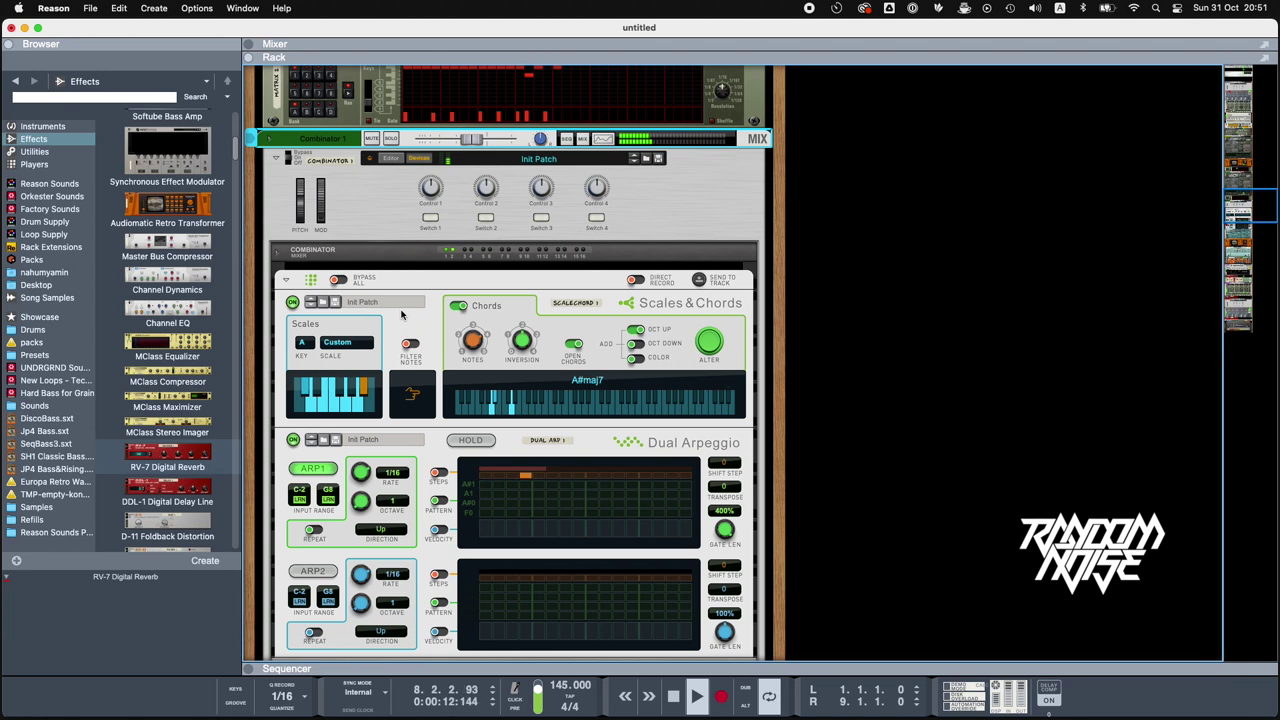
scroll(402, 315, down, 1)
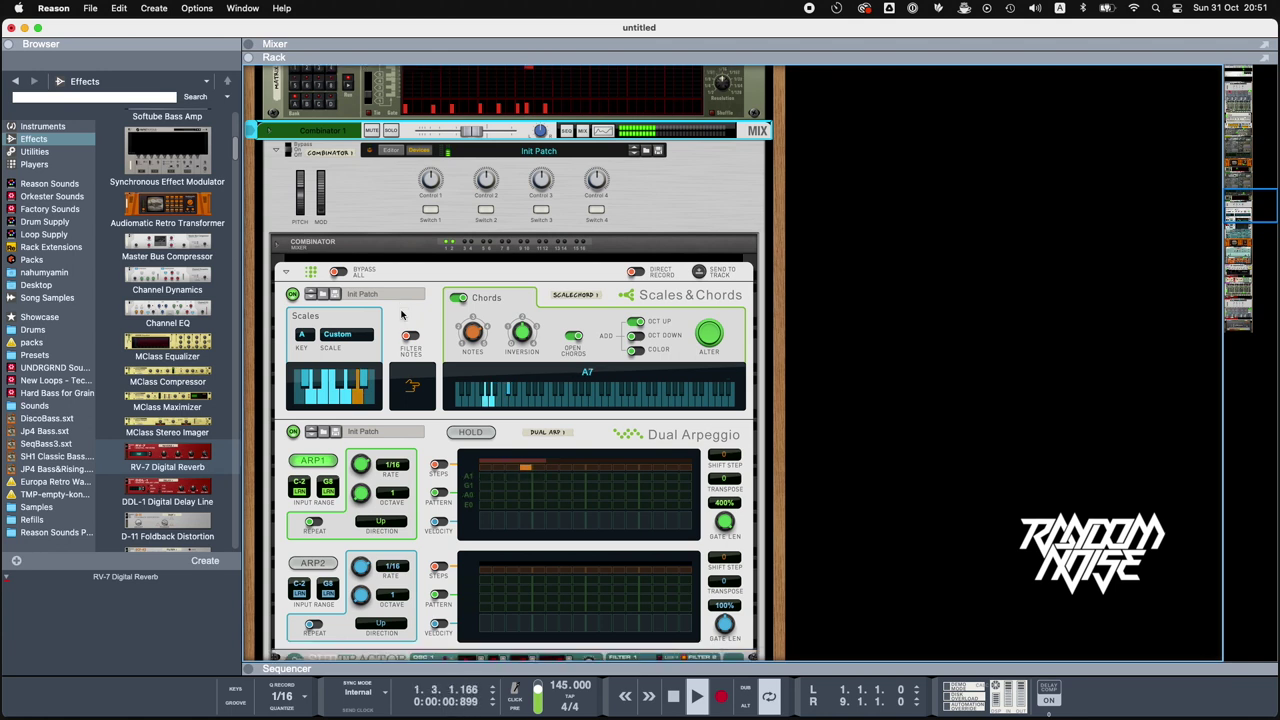
- Compare Mixer 1's channel 2 muted and unmuted within the loop, and set its level to 96
scroll(401, 315, up, 15)
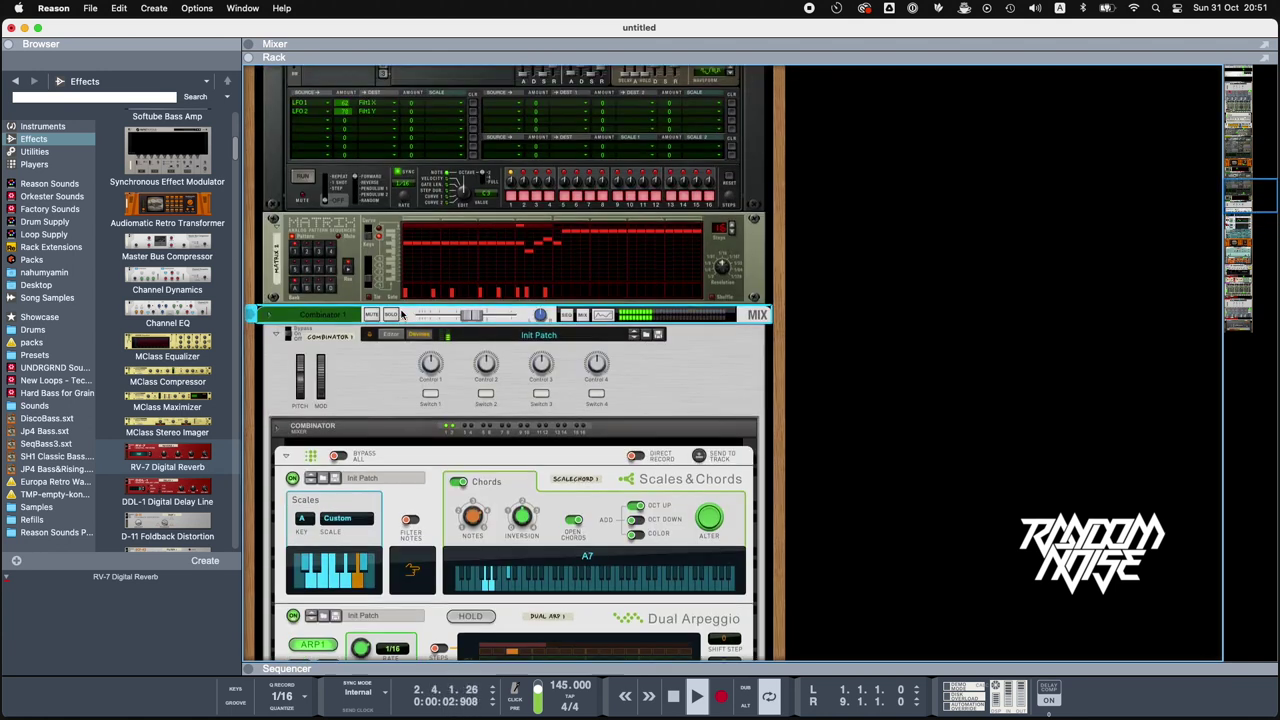
scroll(401, 359, up, 20)
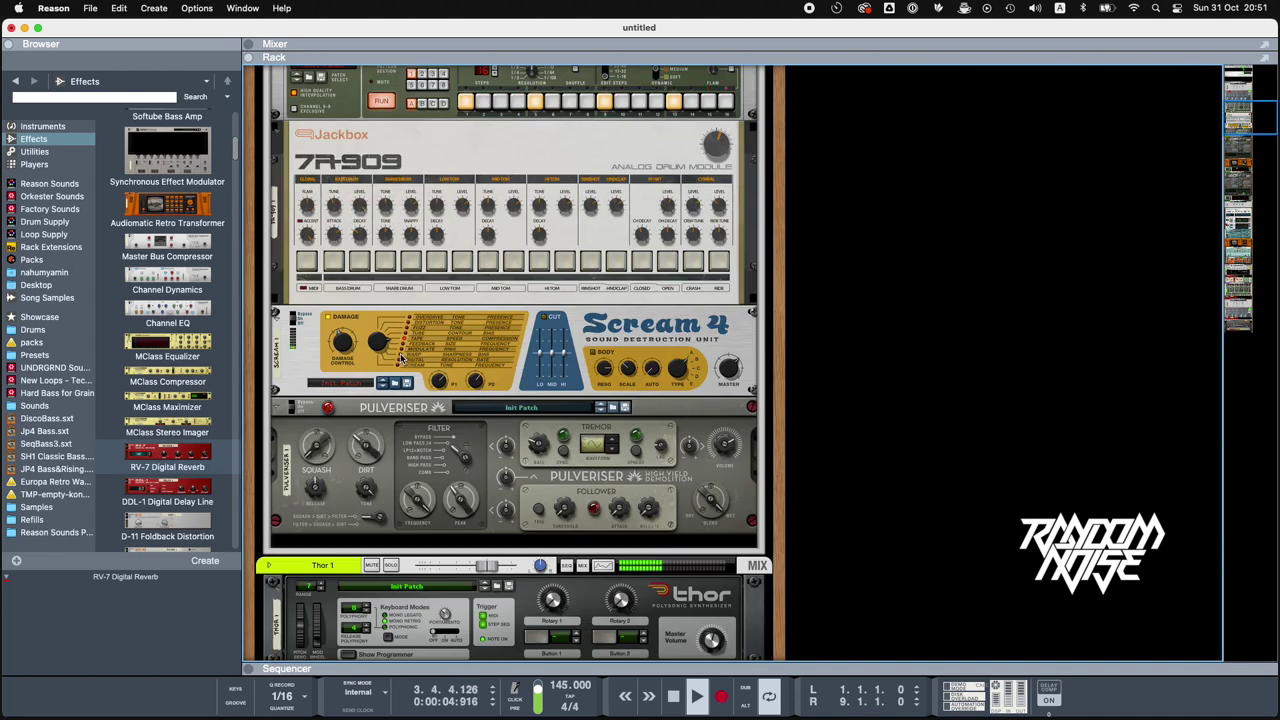
scroll(403, 359, up, 5)
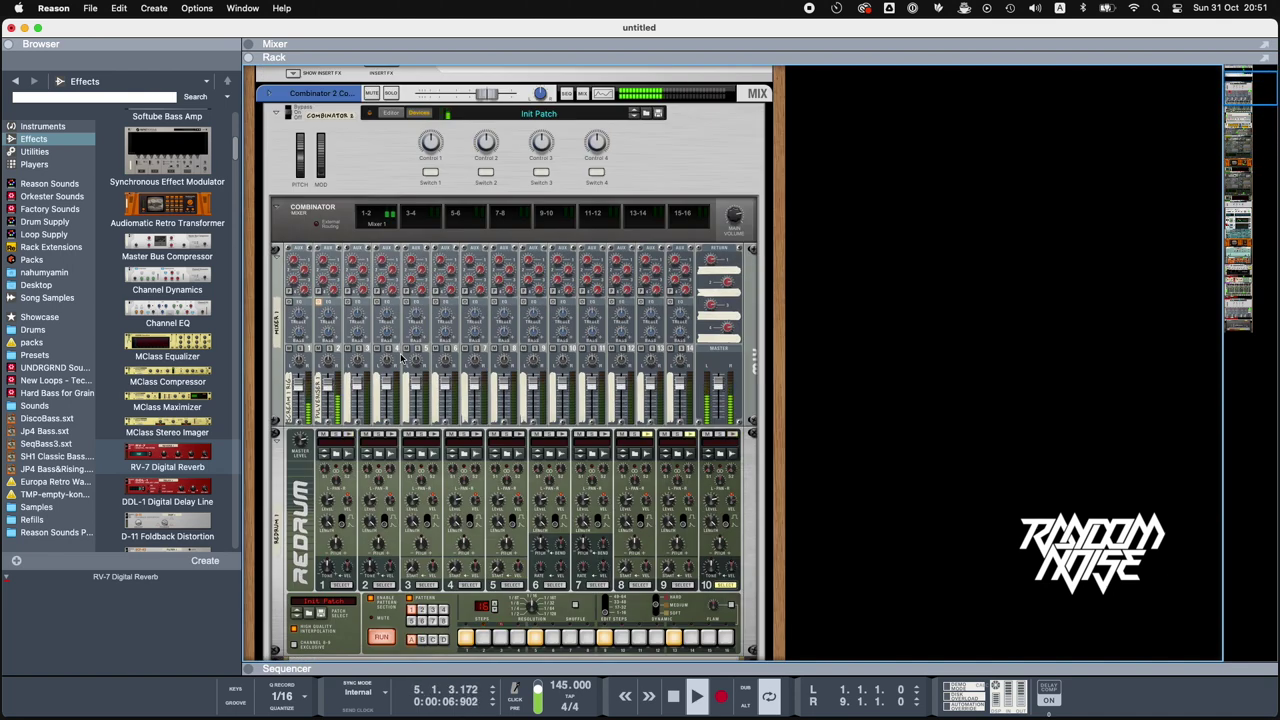
scroll(403, 359, down, 7)
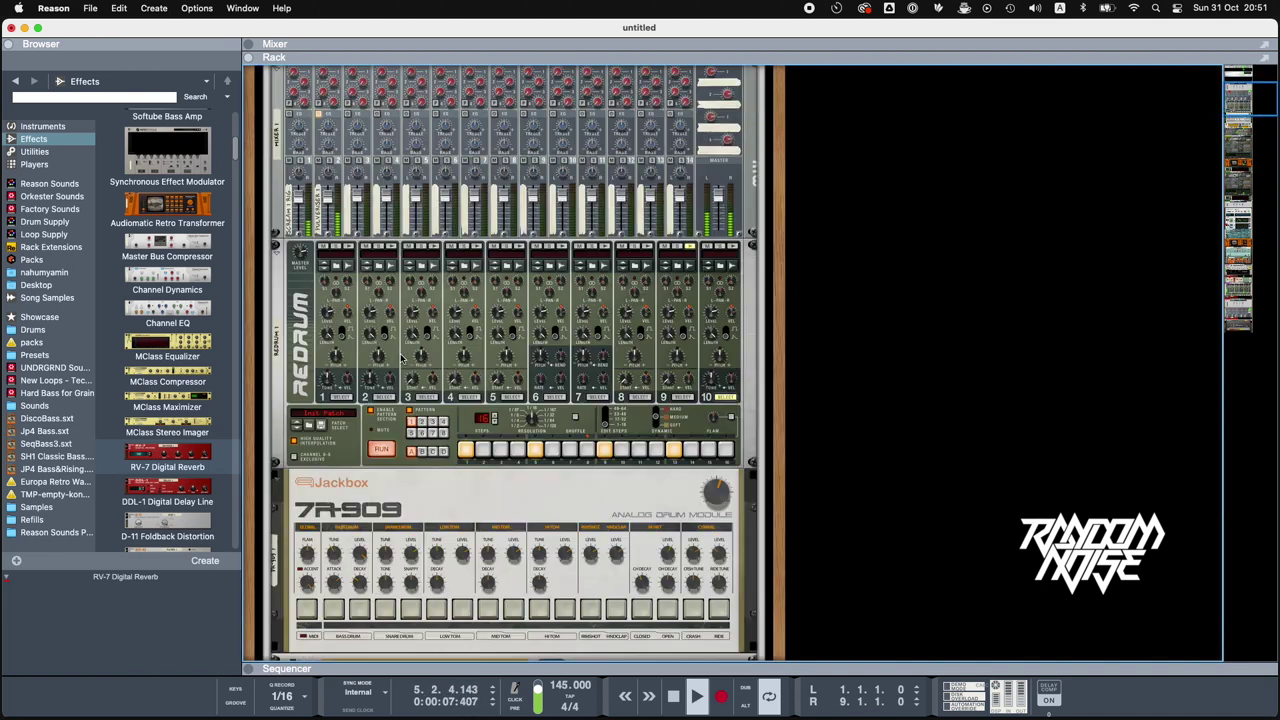
click(319, 161)
click(319, 161)
click(319, 161)
click(319, 161)
click(319, 161)
click(319, 161)
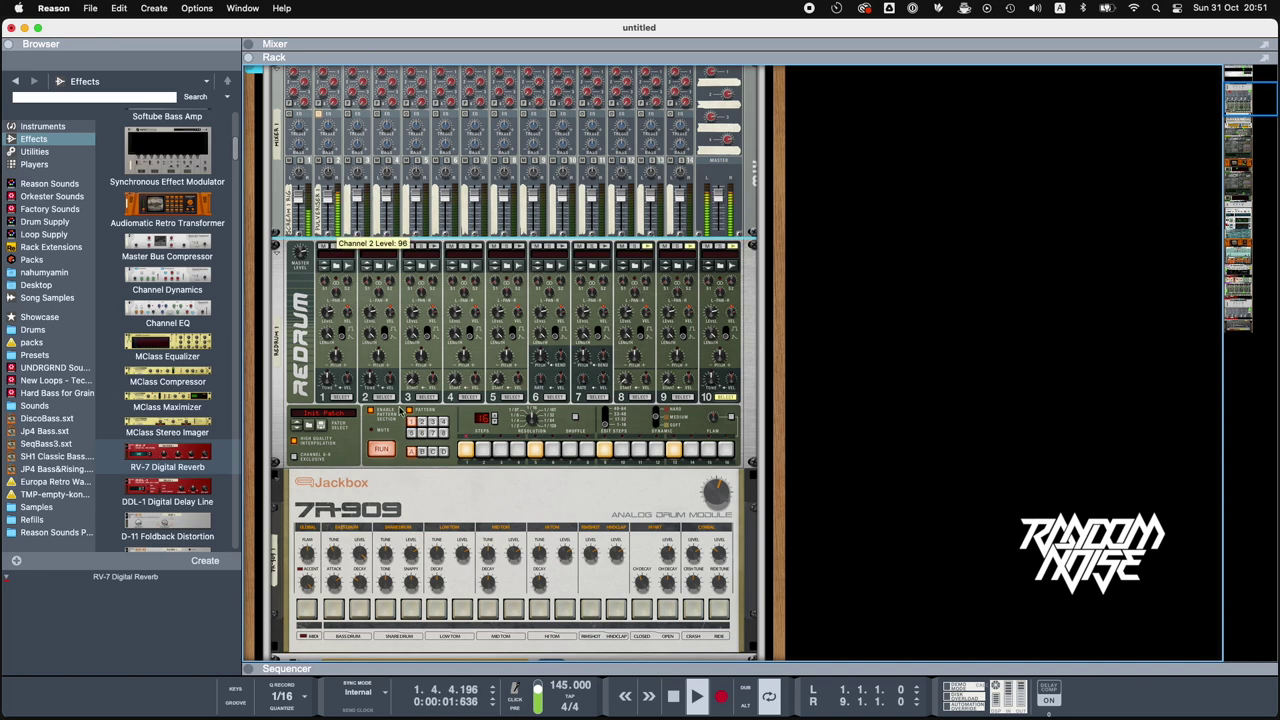
- Adjust the tuning and distortion of the ABL3 bass line and set its cutoff to 43.0%
scroll(414, 443, down, 20)
scroll(414, 443, down, 10)
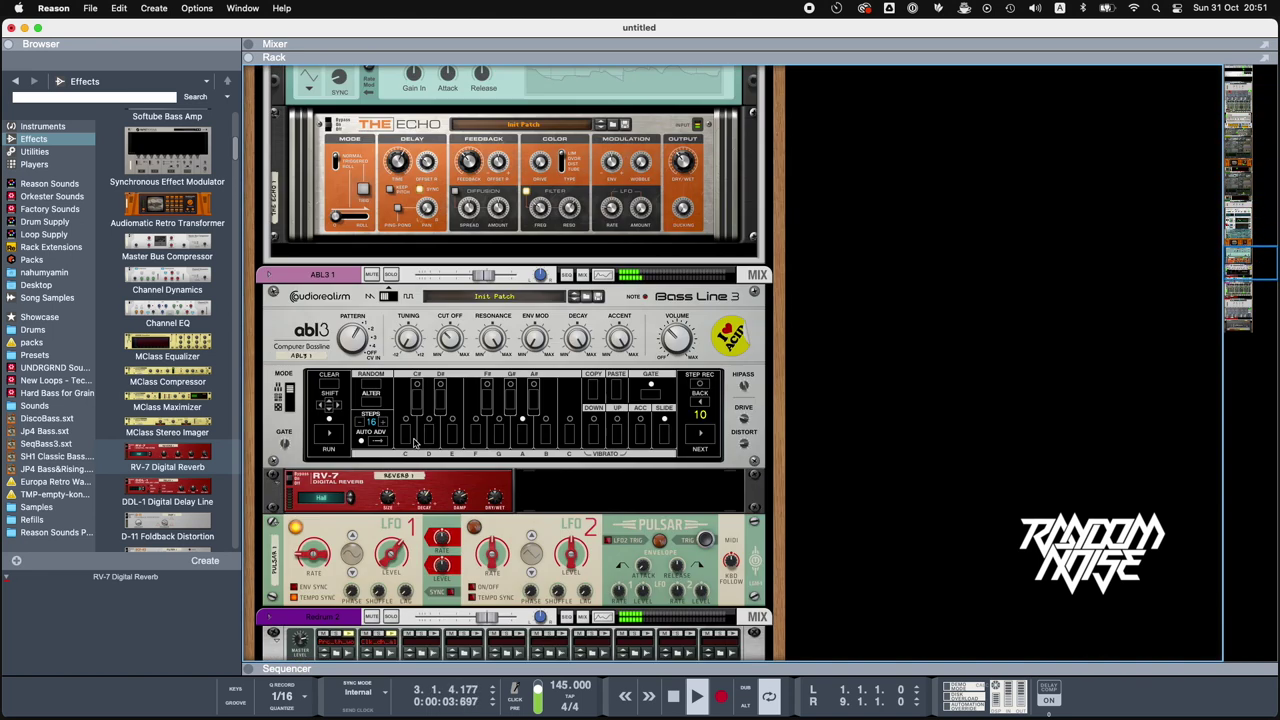
click(452, 322)
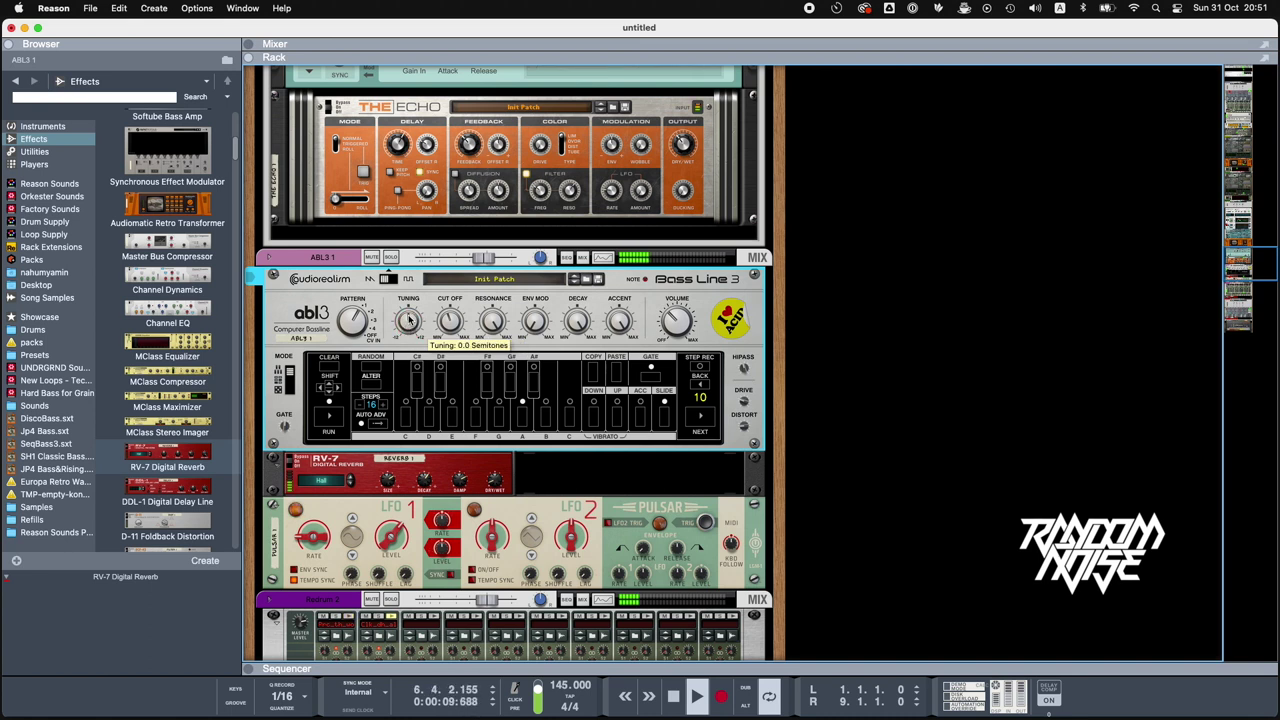
drag(408, 318, 416, 320)
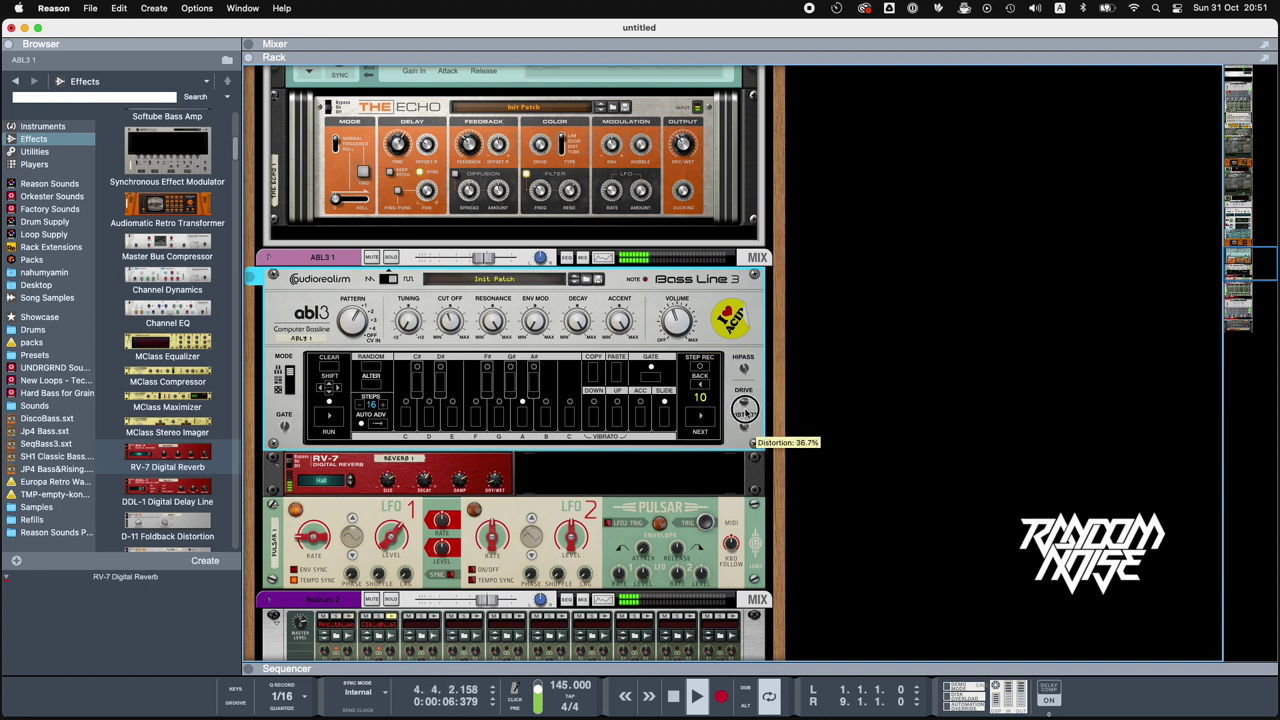
drag(744, 408, 743, 396)
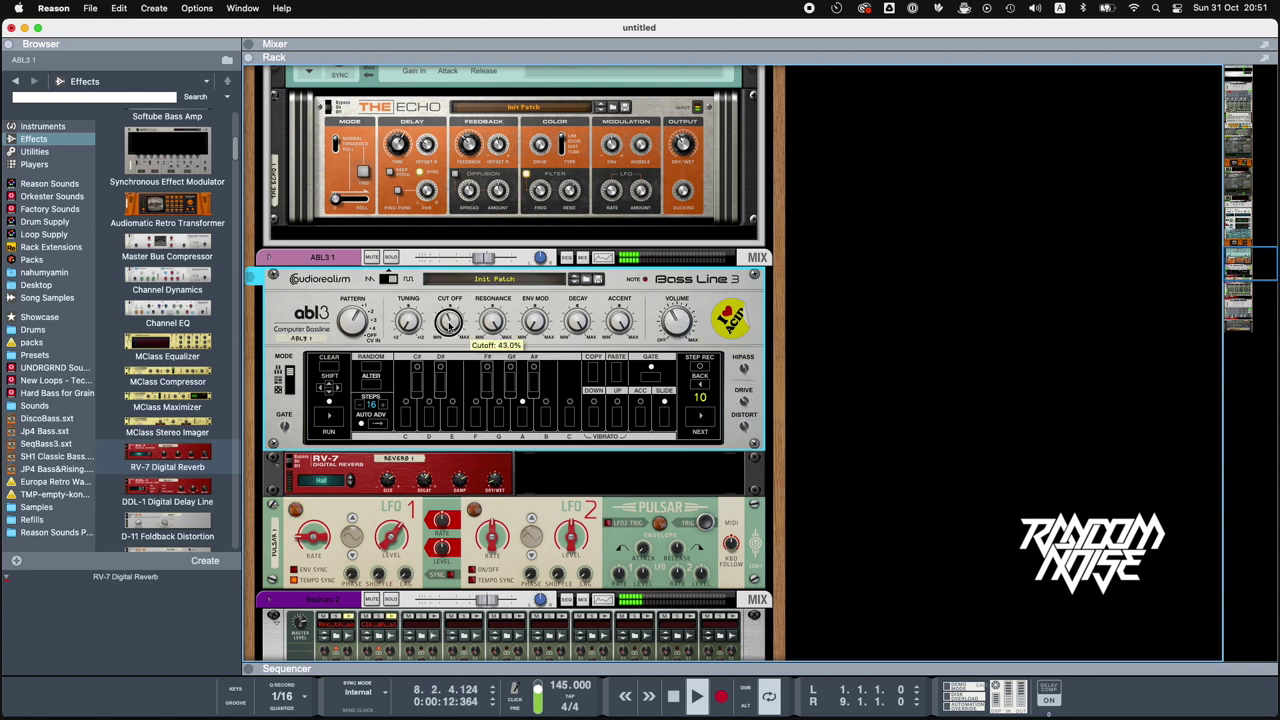
- Add a Thor synthesizer to the empty rack space beneath the 7R-808 Combinator
scroll(445, 340, down, 5)
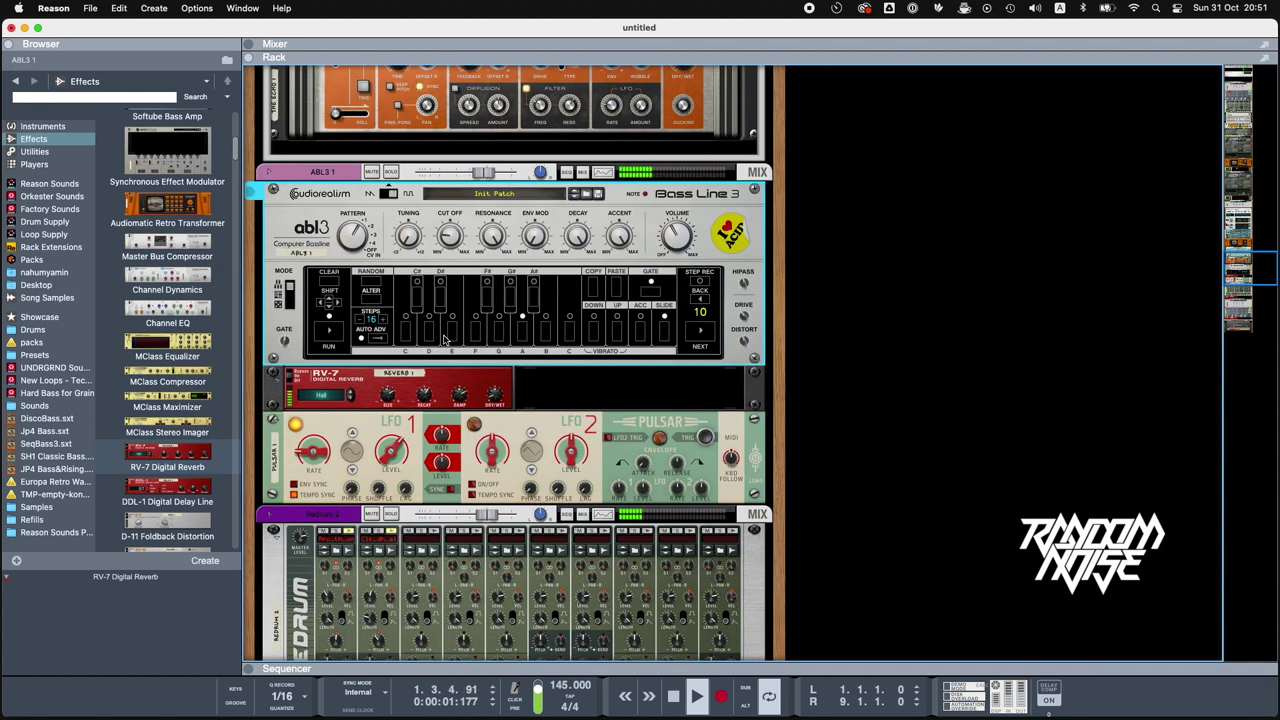
scroll(484, 335, up, 4)
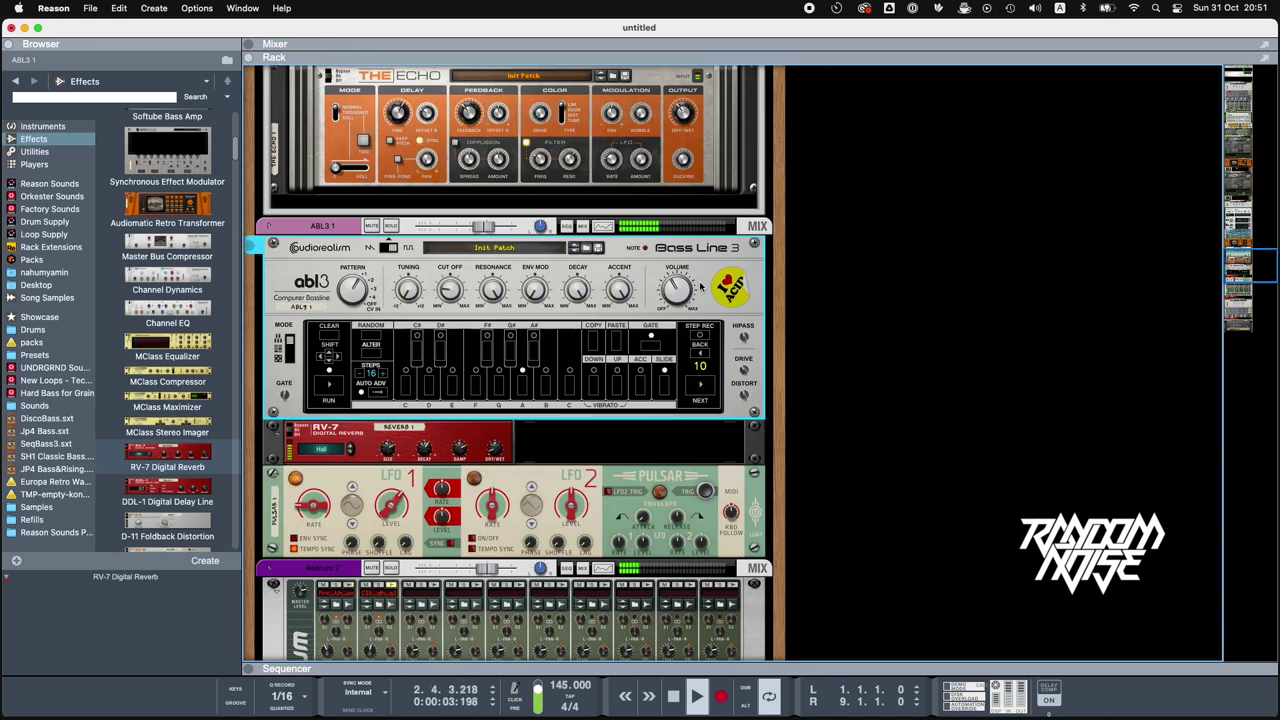
scroll(419, 360, down, 15)
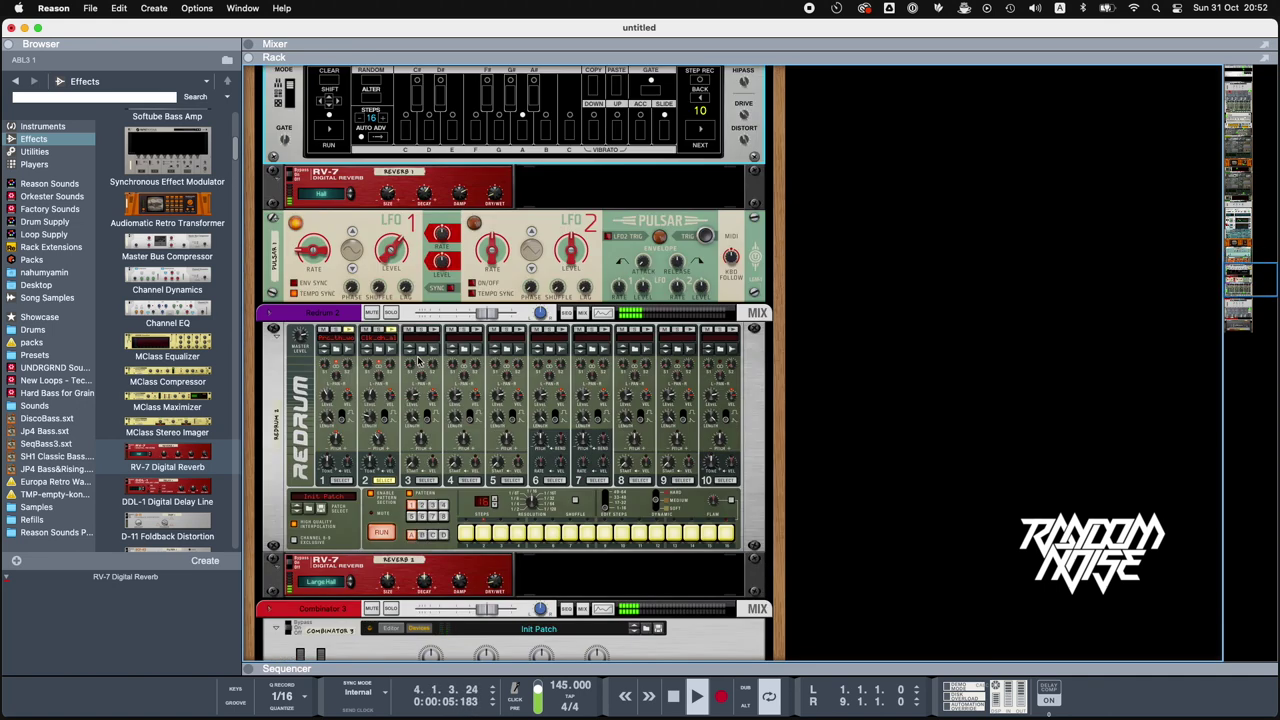
scroll(419, 360, down, 5)
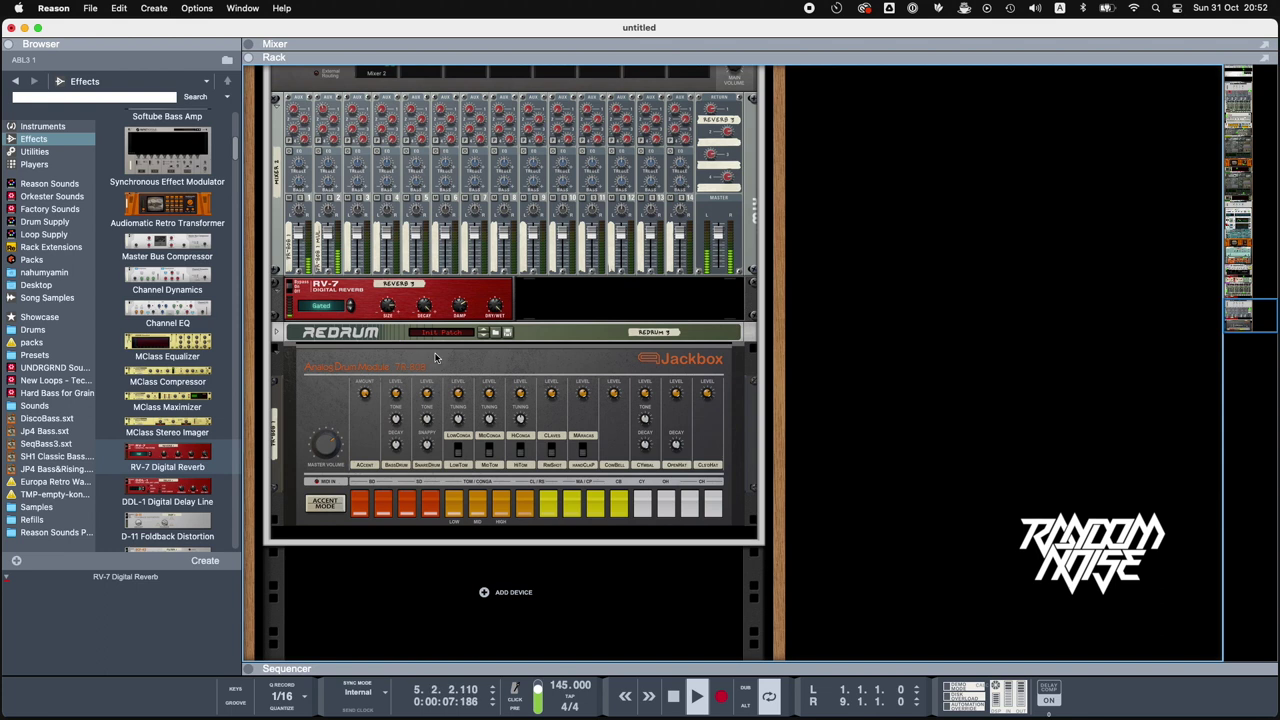
click(35, 151)
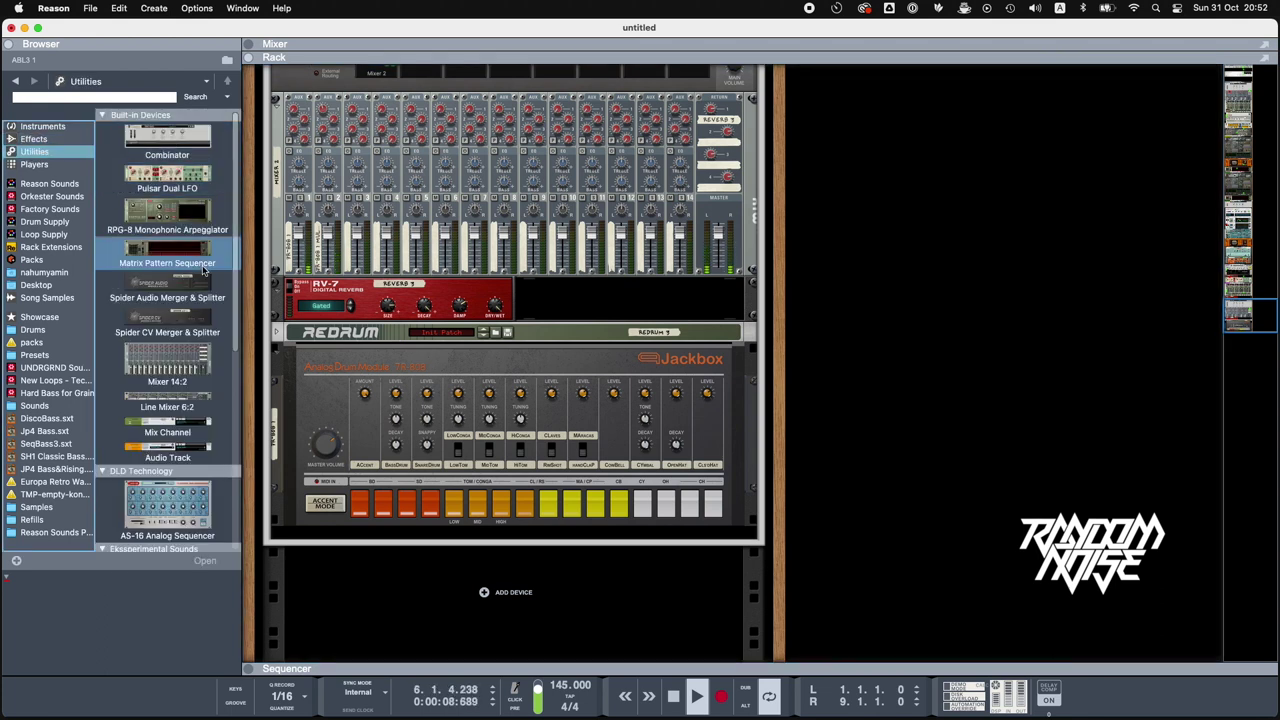
click(42, 126)
scroll(152, 335, down, 3)
drag(152, 335, 470, 585)
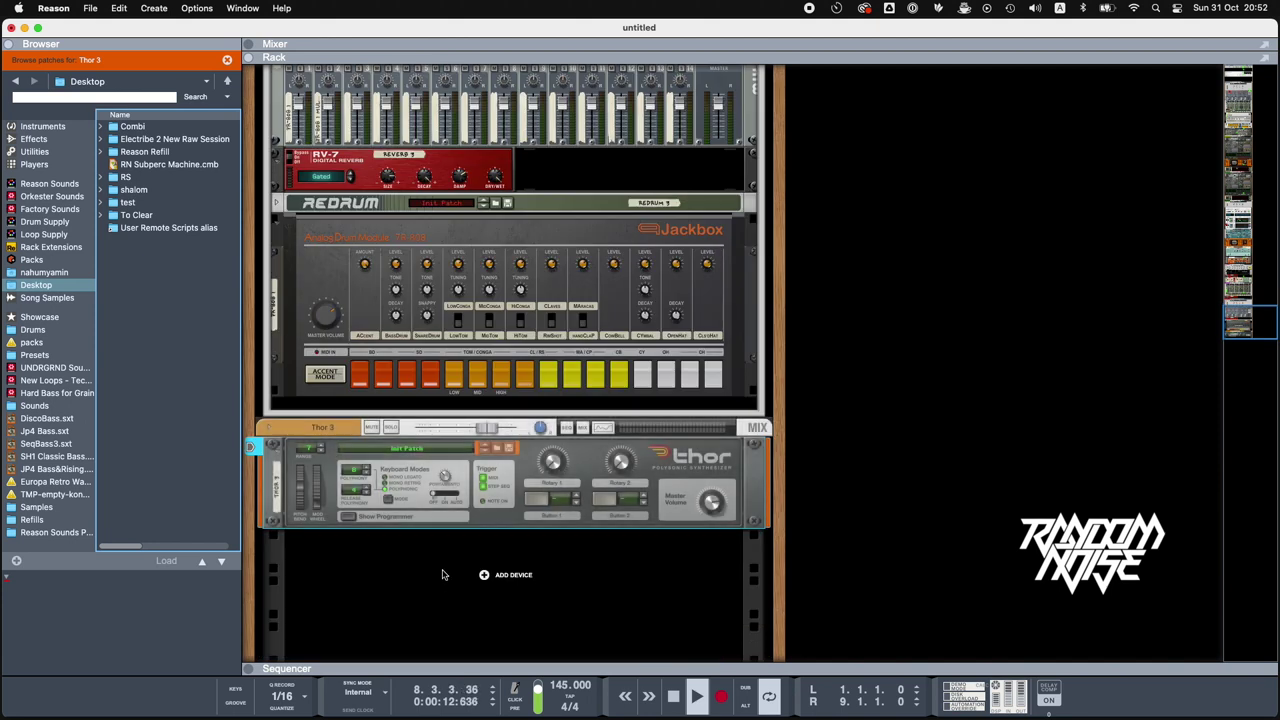
- Show the new Thor's programmer and change its first oscillator to a Multi Osc
click(349, 517)
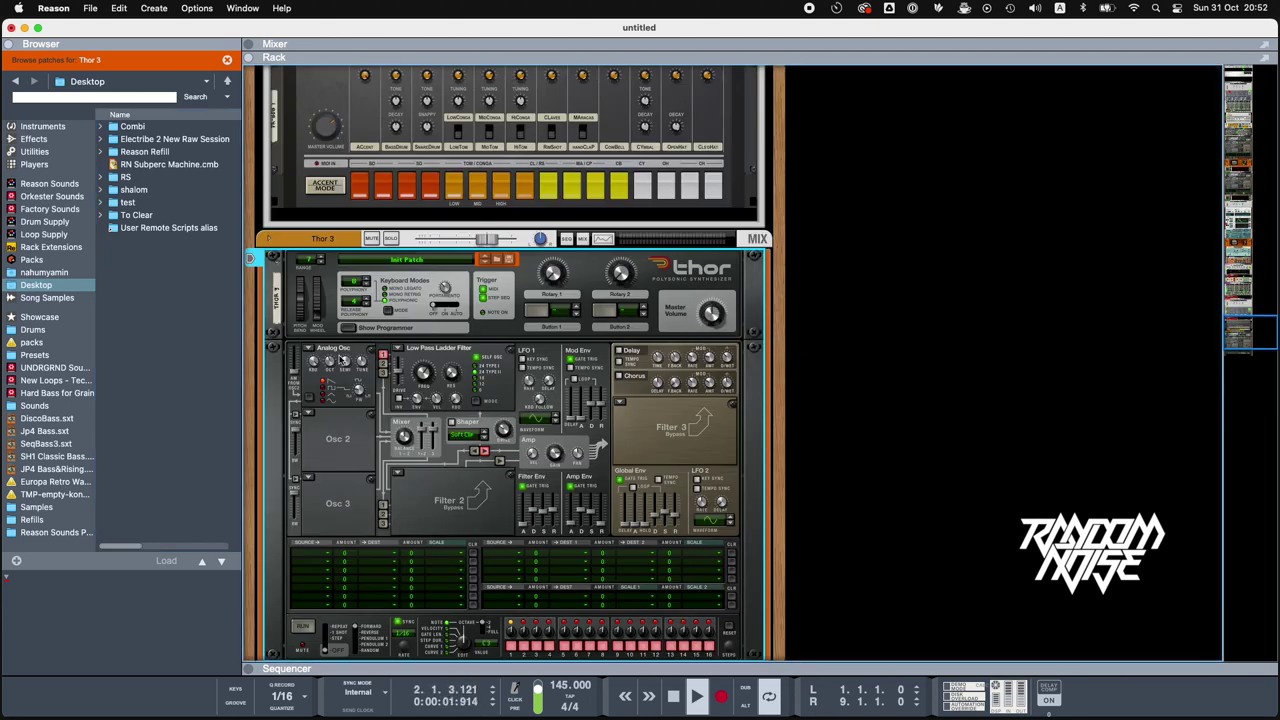
click(328, 350)
click(342, 408)
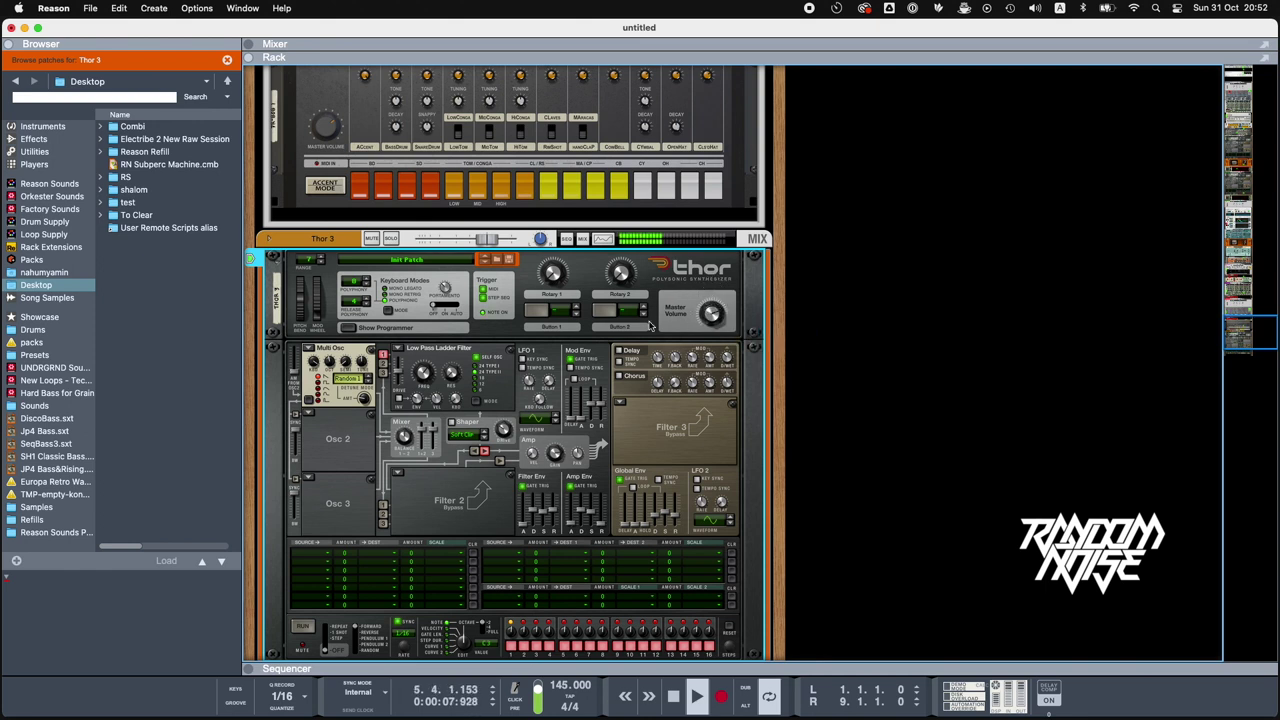
- Adjust Thor 3's filter frequency and first oscillator detune, set its second oscillator to Multi Oscillator, and lower the master level to -9.7 dB
mouse_move(716, 316)
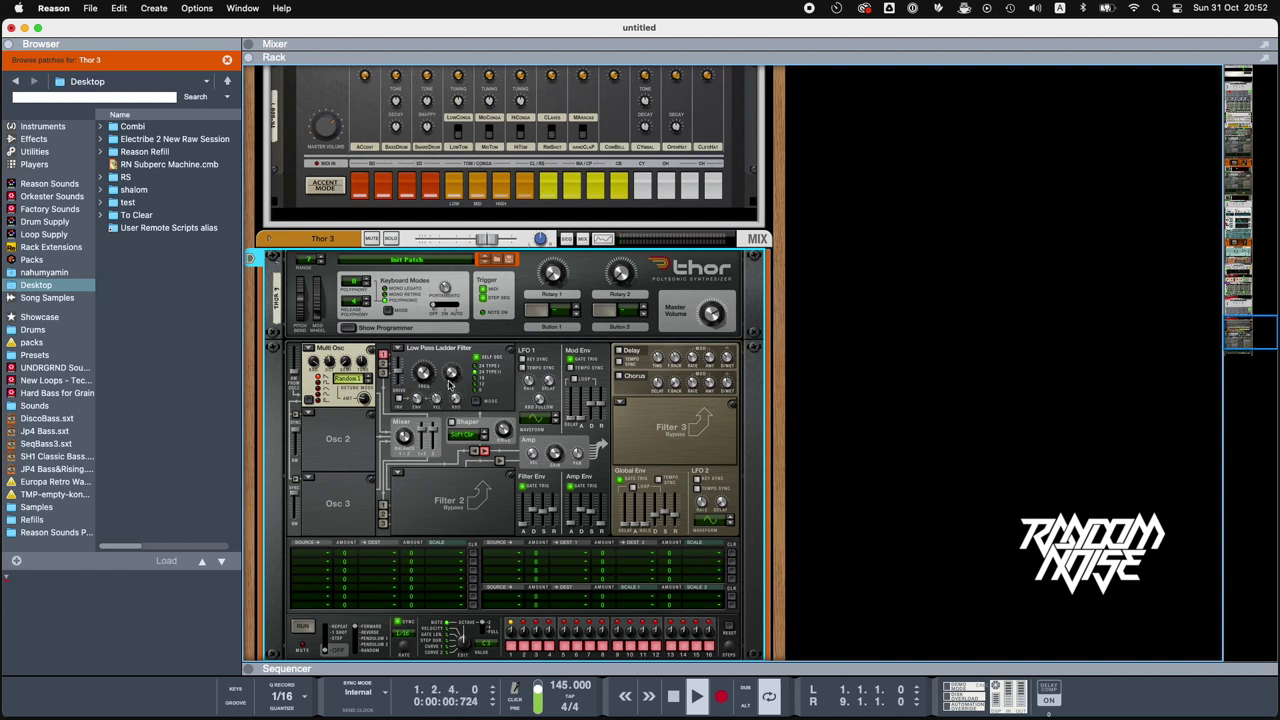
drag(428, 378, 428, 364)
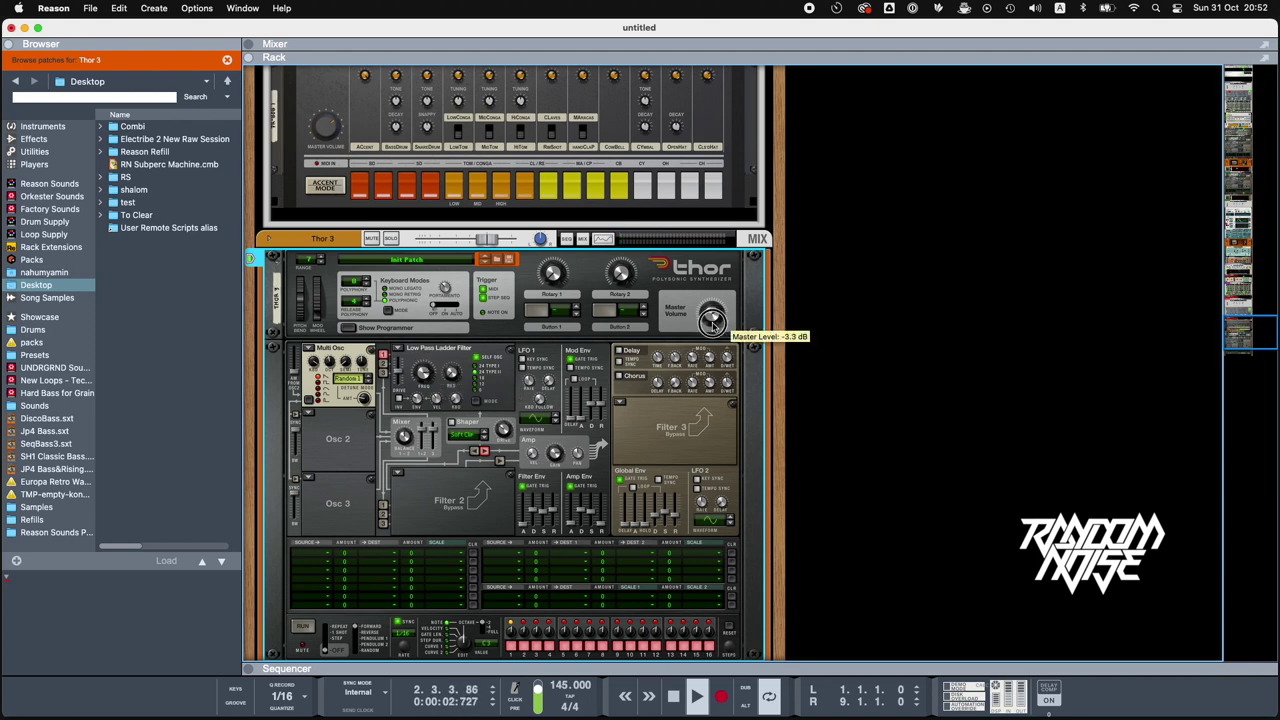
mouse_move(368, 384)
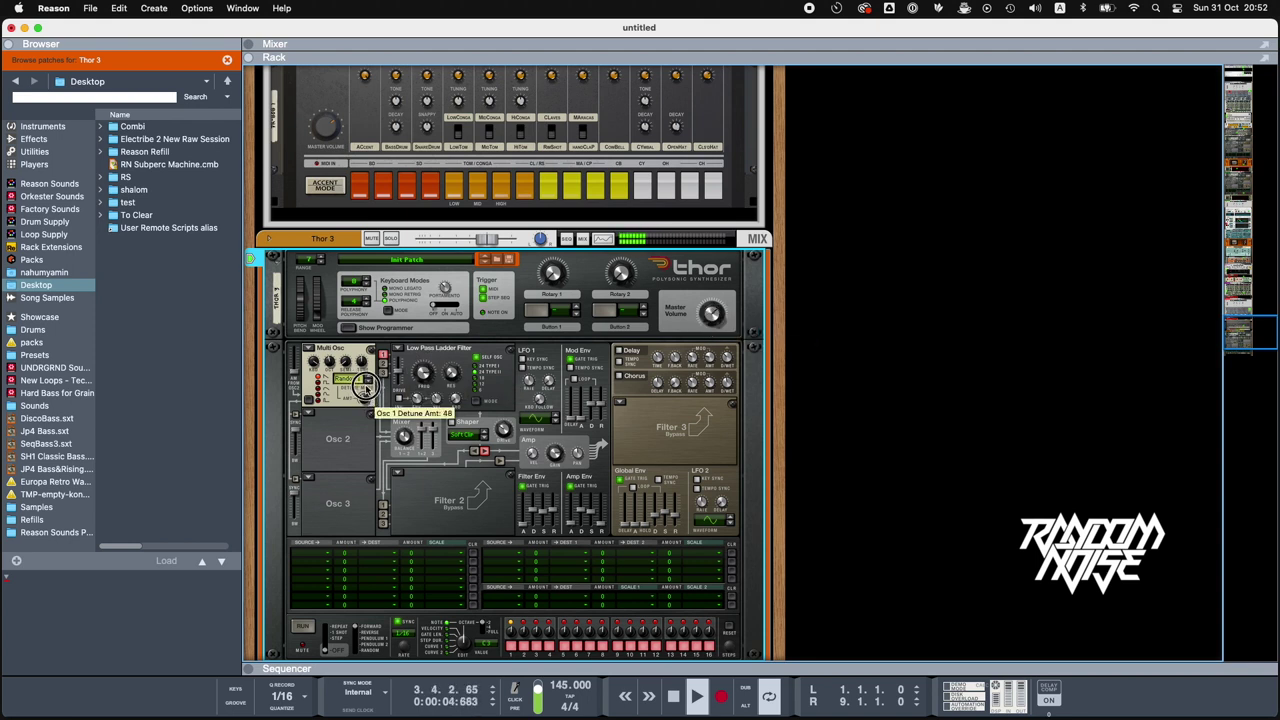
drag(364, 396, 366, 396)
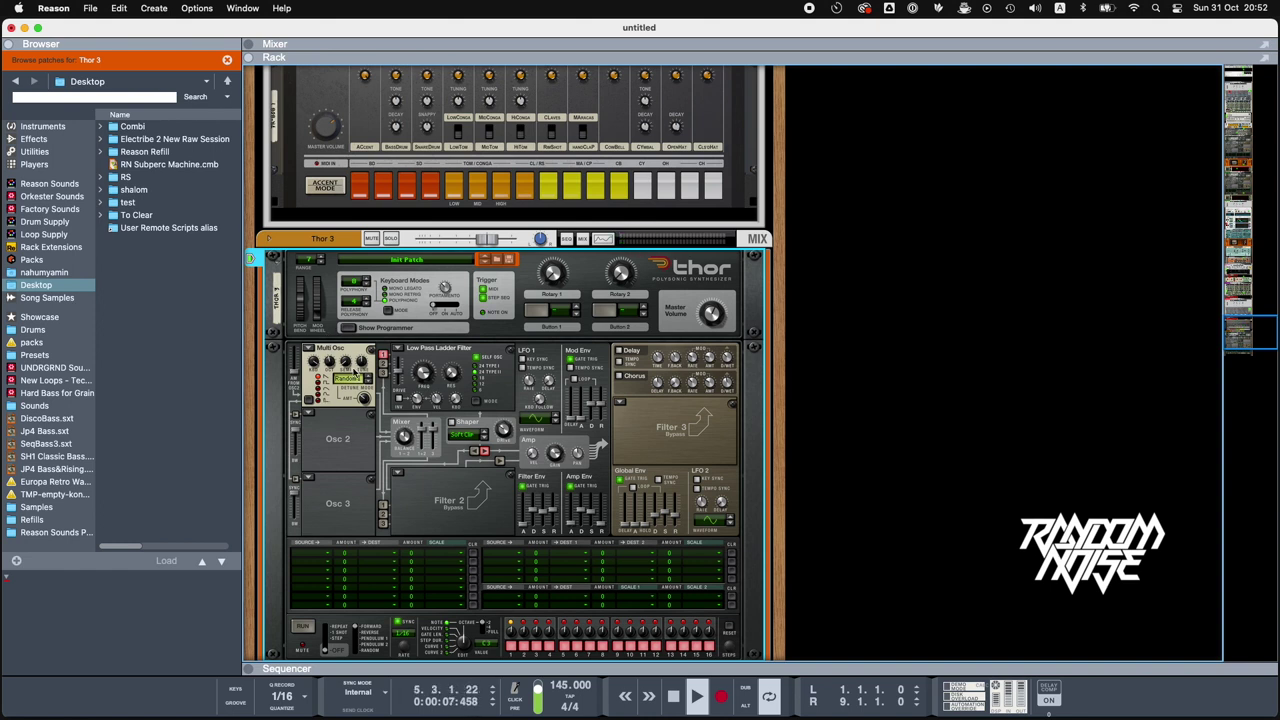
click(304, 414)
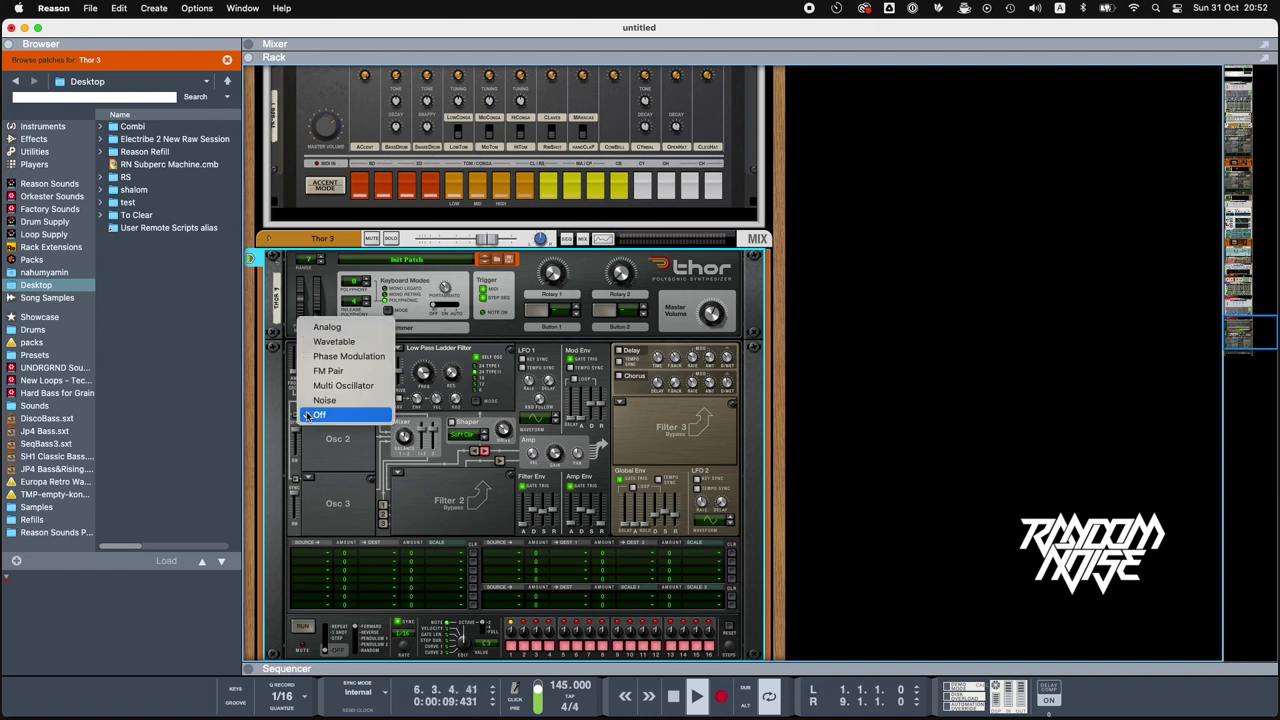
click(344, 387)
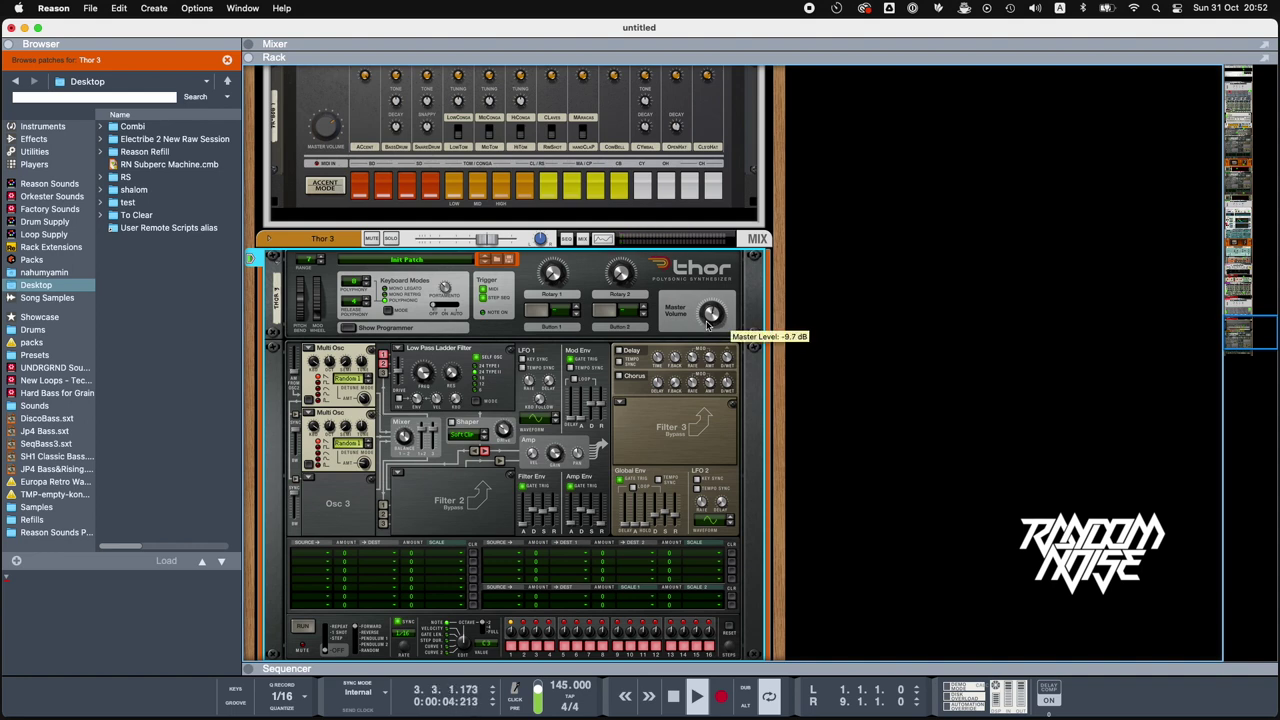
- Mute the ABL3 1 and Thor 2 mix channels in the rack
scroll(600, 350, up, 10)
scroll(473, 374, up, 12)
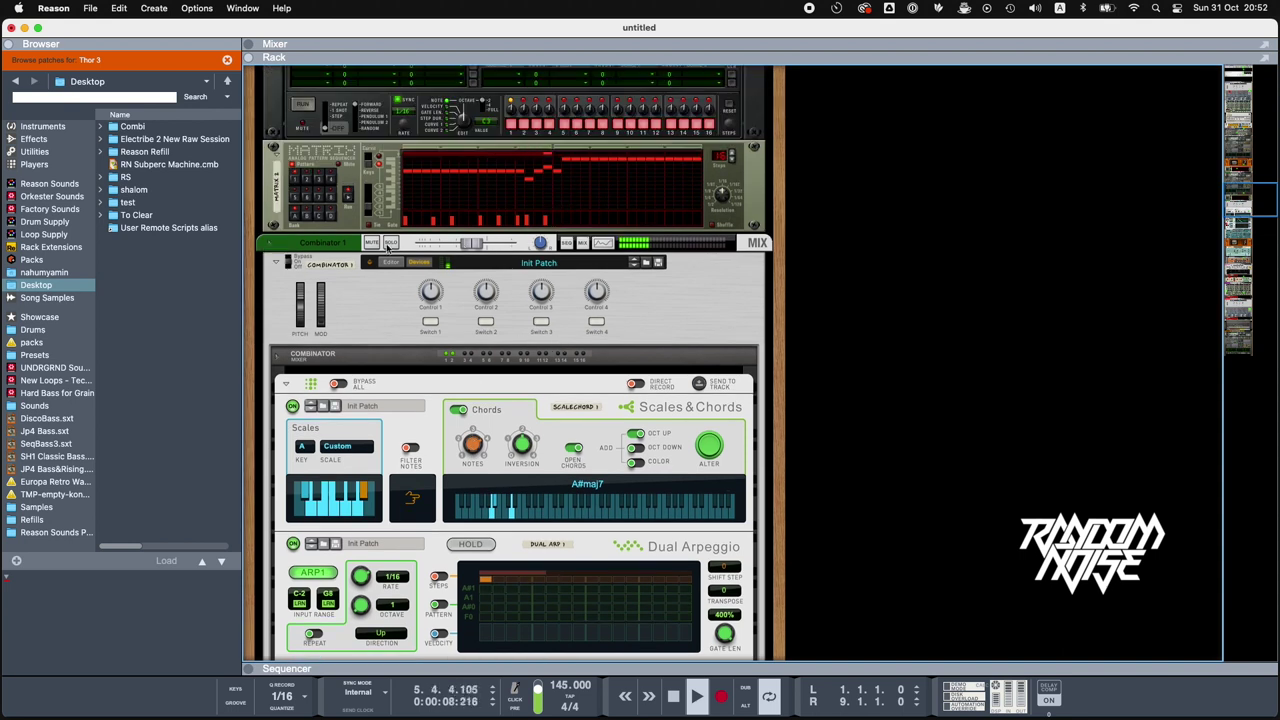
scroll(393, 274, down, 15)
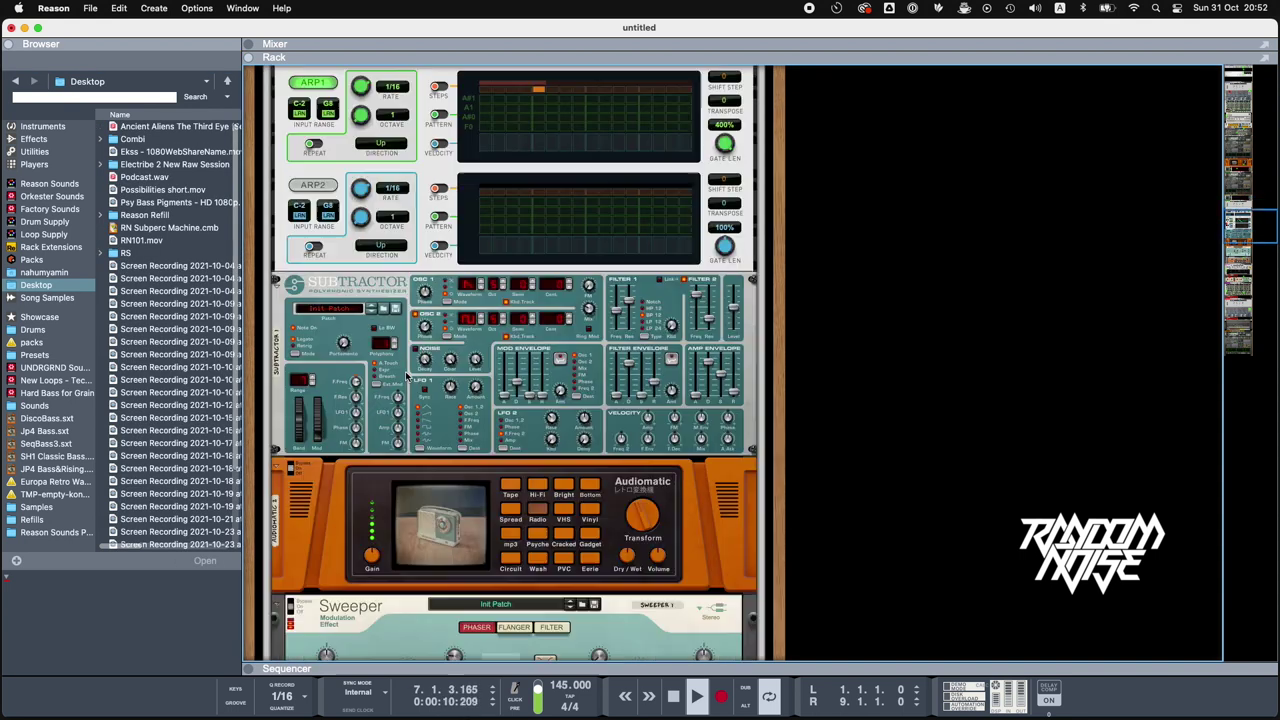
scroll(403, 350, down, 2)
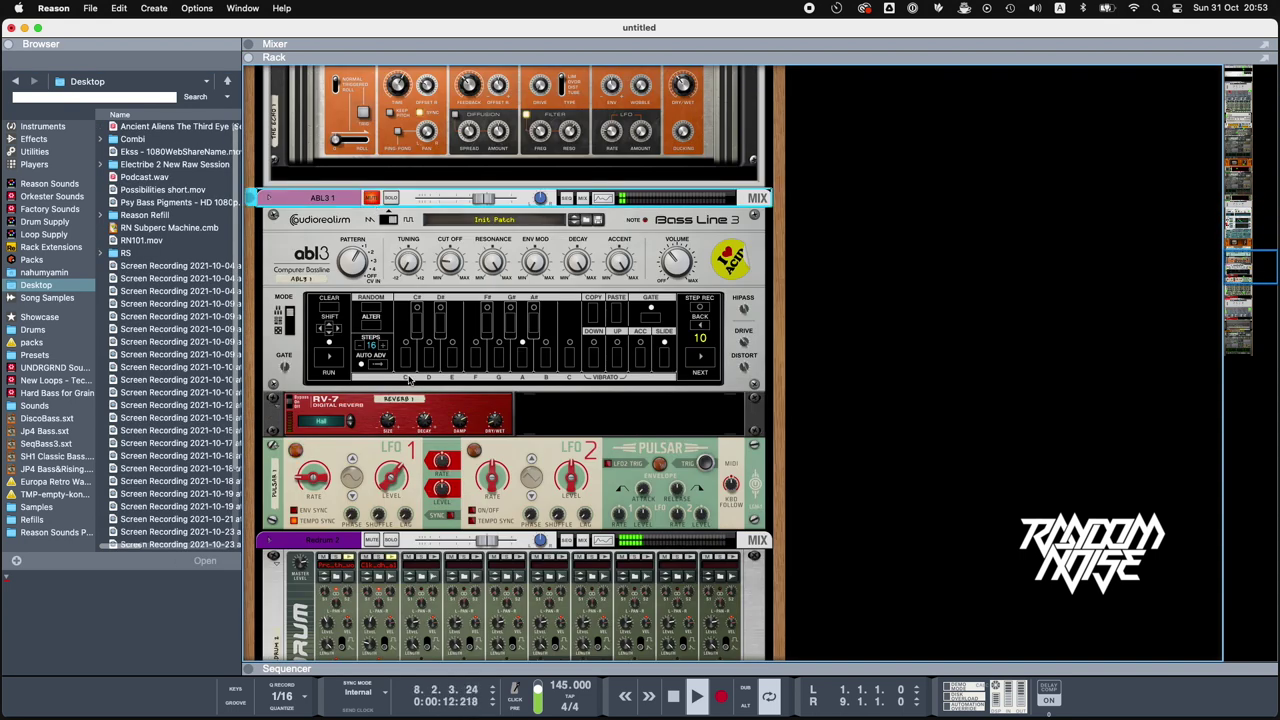
scroll(412, 390, down, 4)
scroll(410, 390, up, 20)
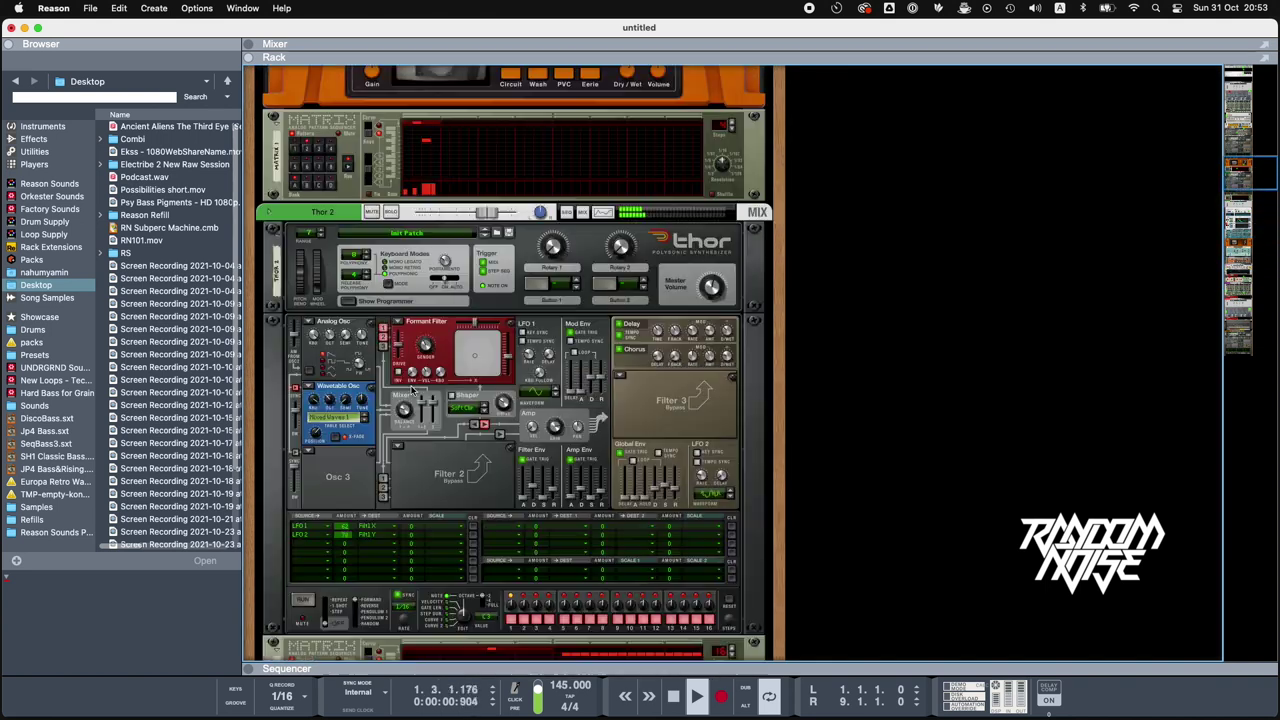
click(367, 432)
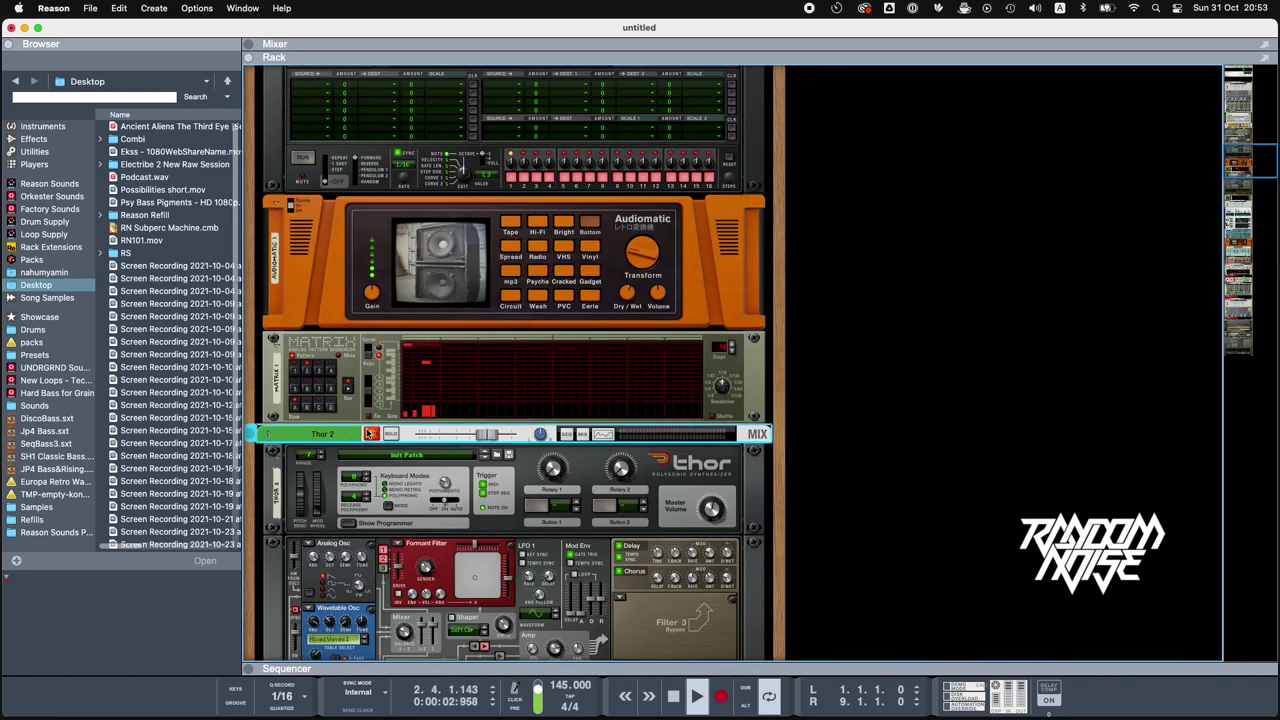
- Turn on Thor 3's chorus and tempo-synced delay, setting the delay's dry/wet to about 35
scroll(368, 431, down, 20)
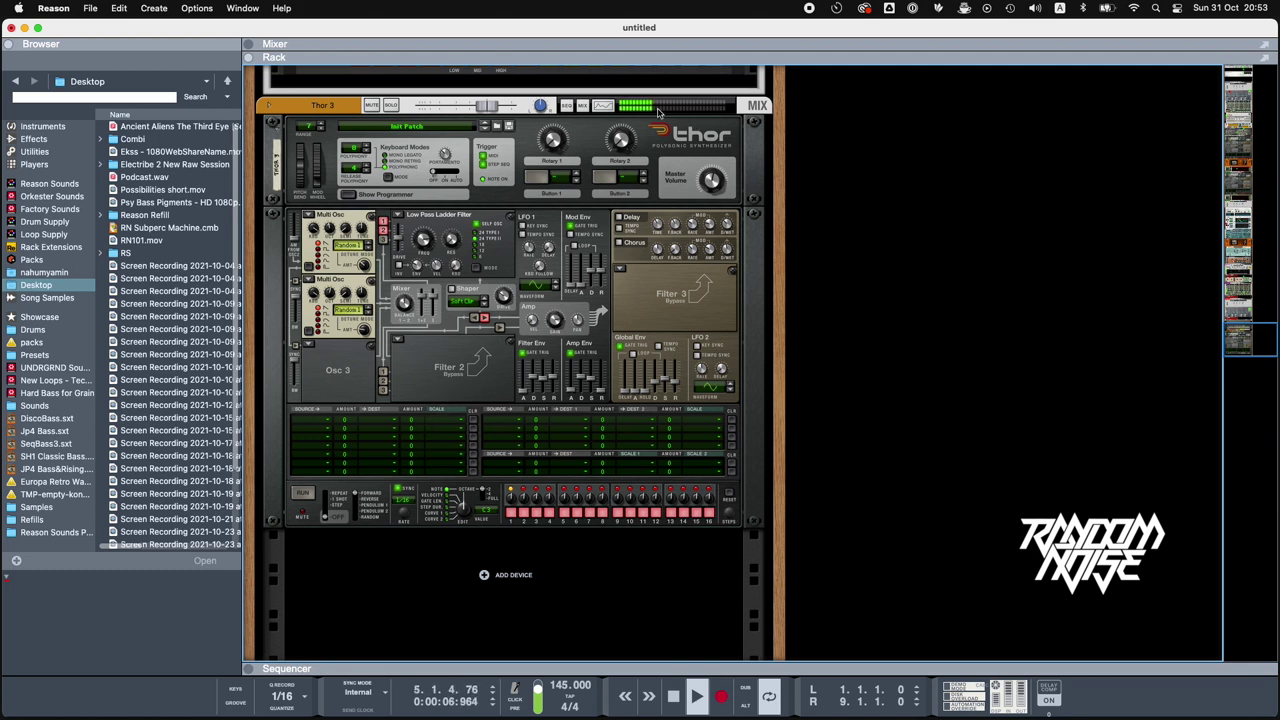
click(624, 245)
click(620, 217)
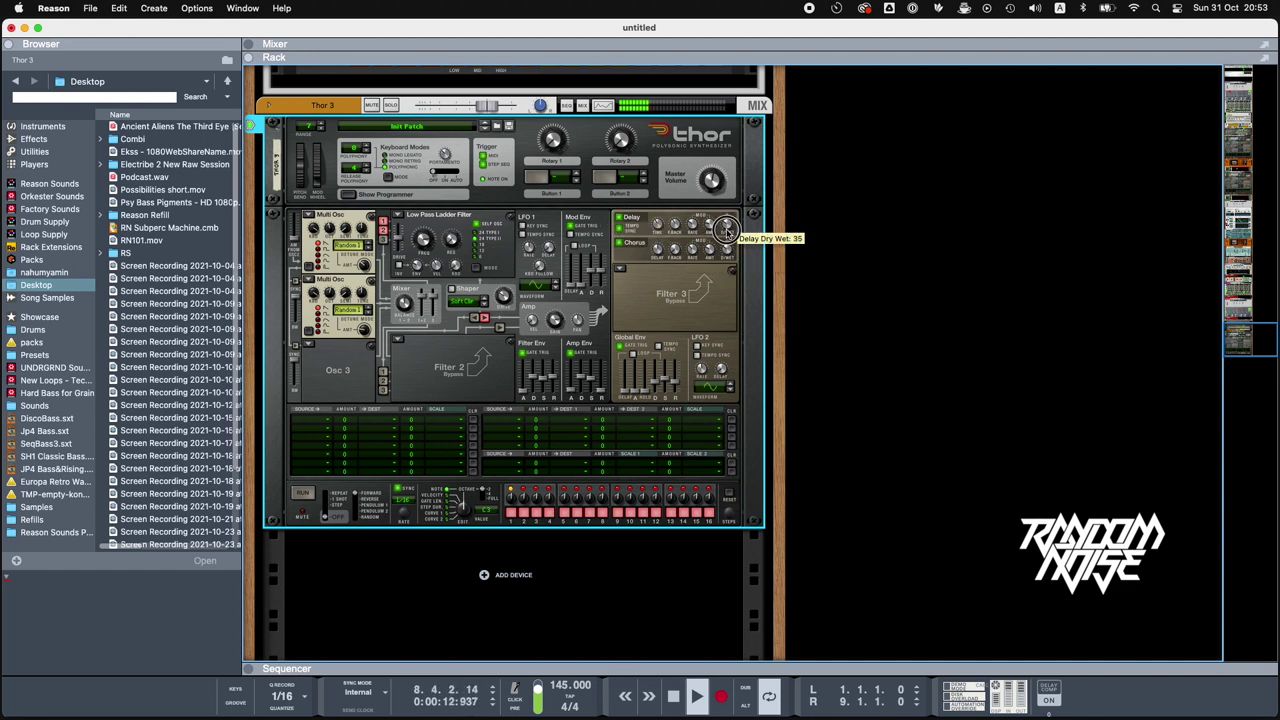
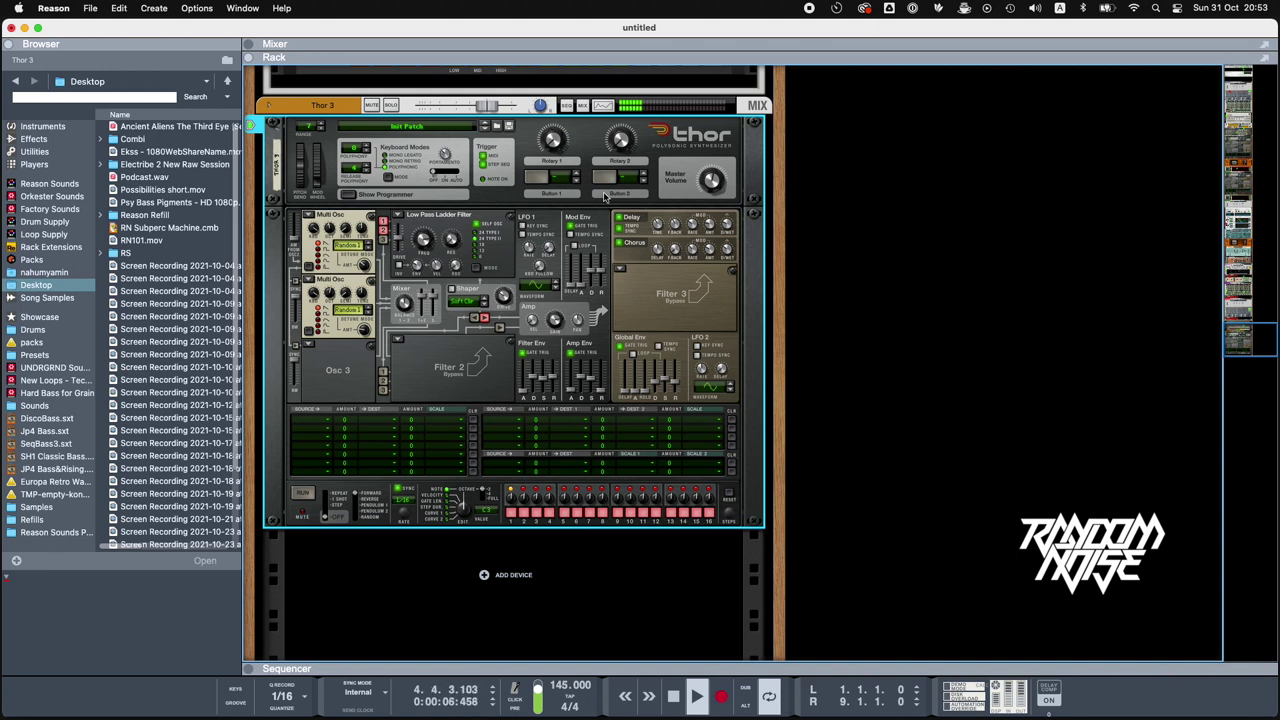
- Create a one-bar clip at bar 1 on the Thor 3 track, loop playback over it and open it for note editing
click(253, 676)
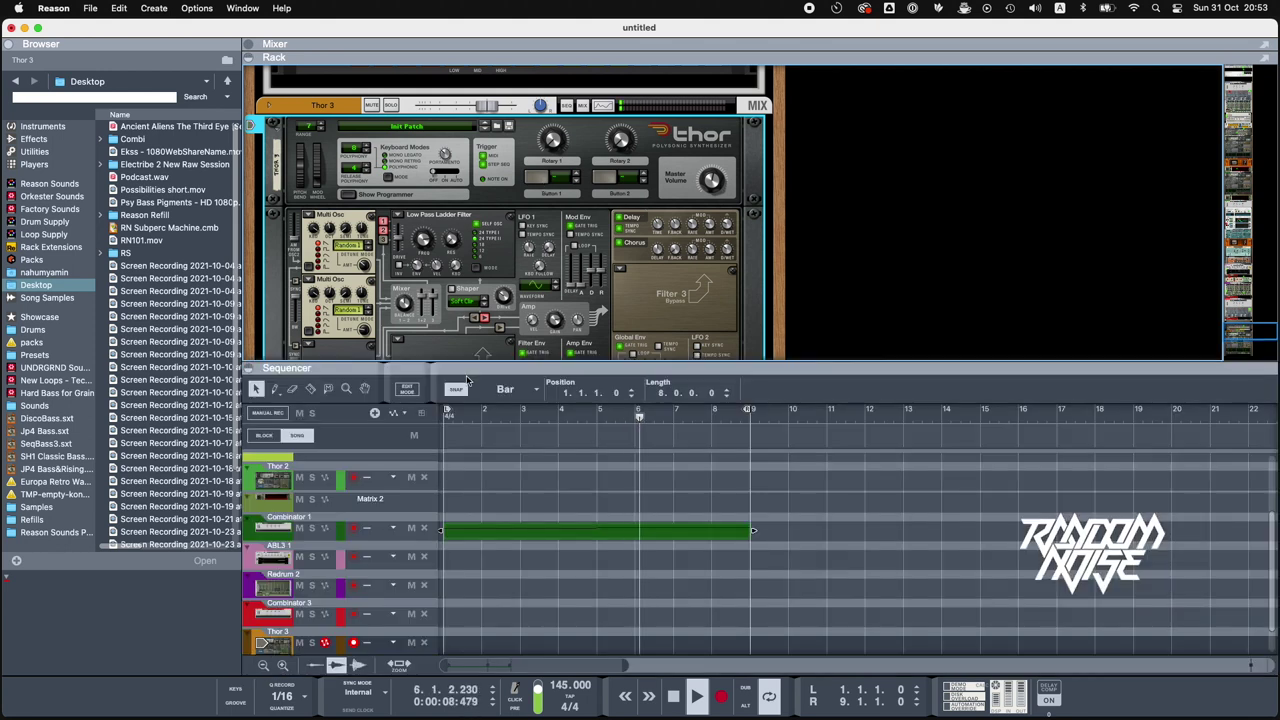
scroll(495, 528, down, 2)
click(458, 617)
key(super+p)
key(space)
click(445, 416)
key(space)
key(super+e)
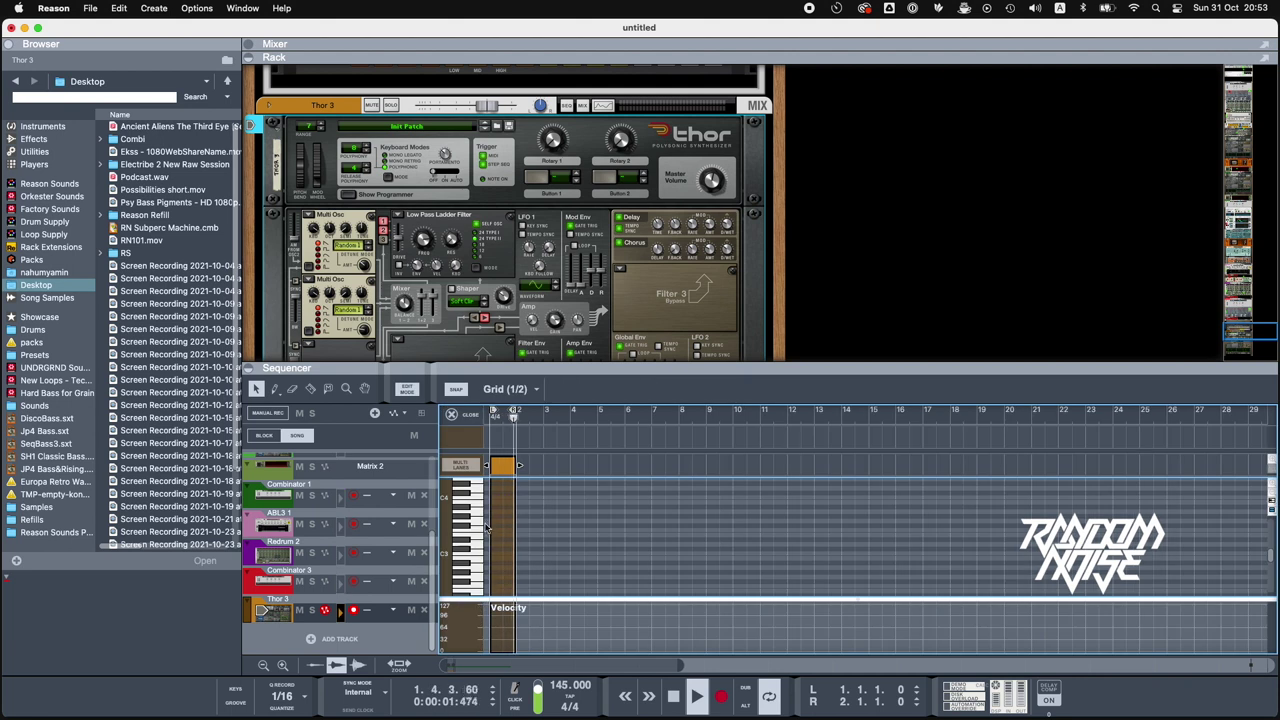
- Draw three A3 notes in the clip's first beat, extending the third to a length of 0.0.1.120
drag(683, 669, 466, 666)
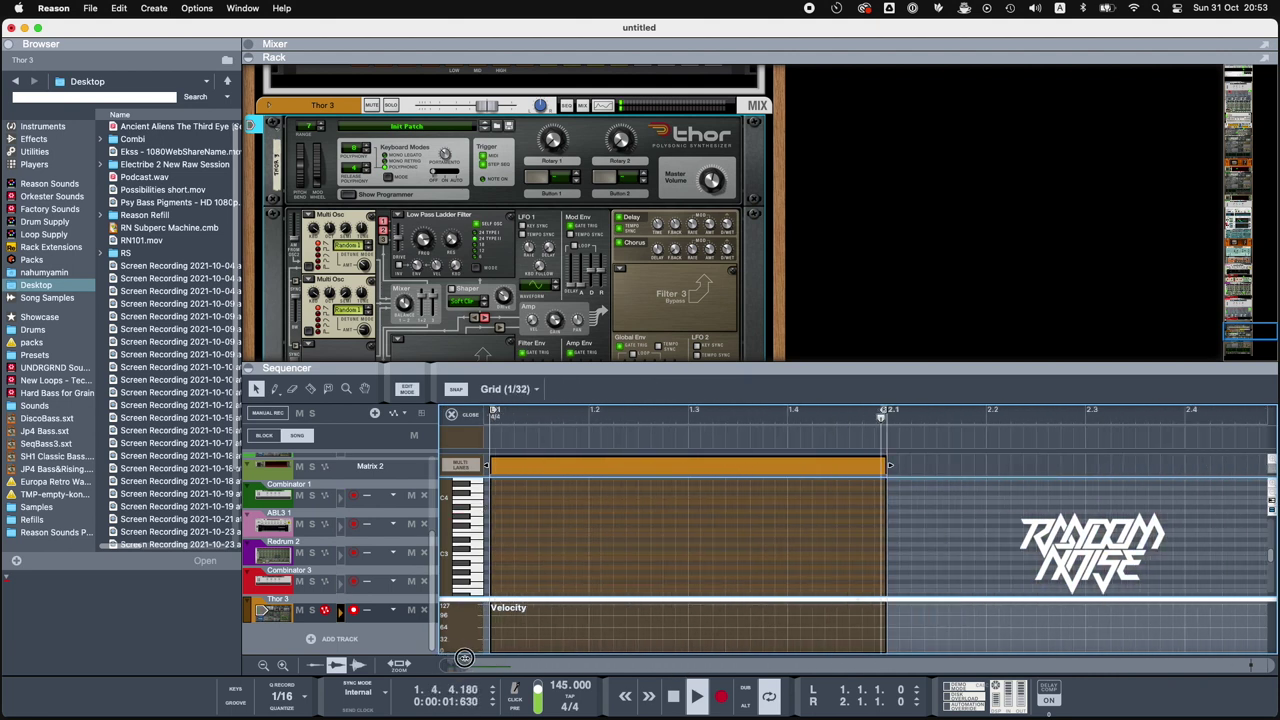
double_click(494, 511)
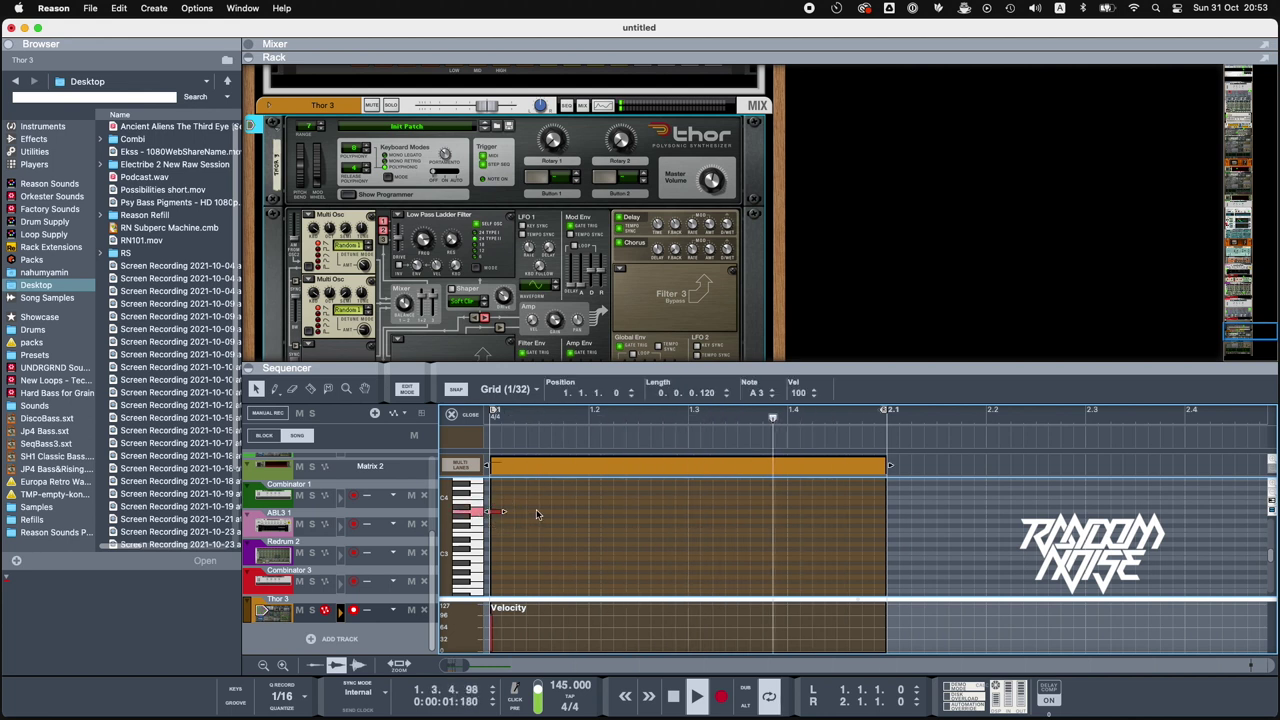
alt+click(518, 512)
alt+click(543, 512)
drag(556, 512, 580, 512)
- Add A3 notes at 1.2.3, 1.2.4 and 1.3.1, extending the last one to a length of 0.0.2.0
scroll(610, 550, up, 1)
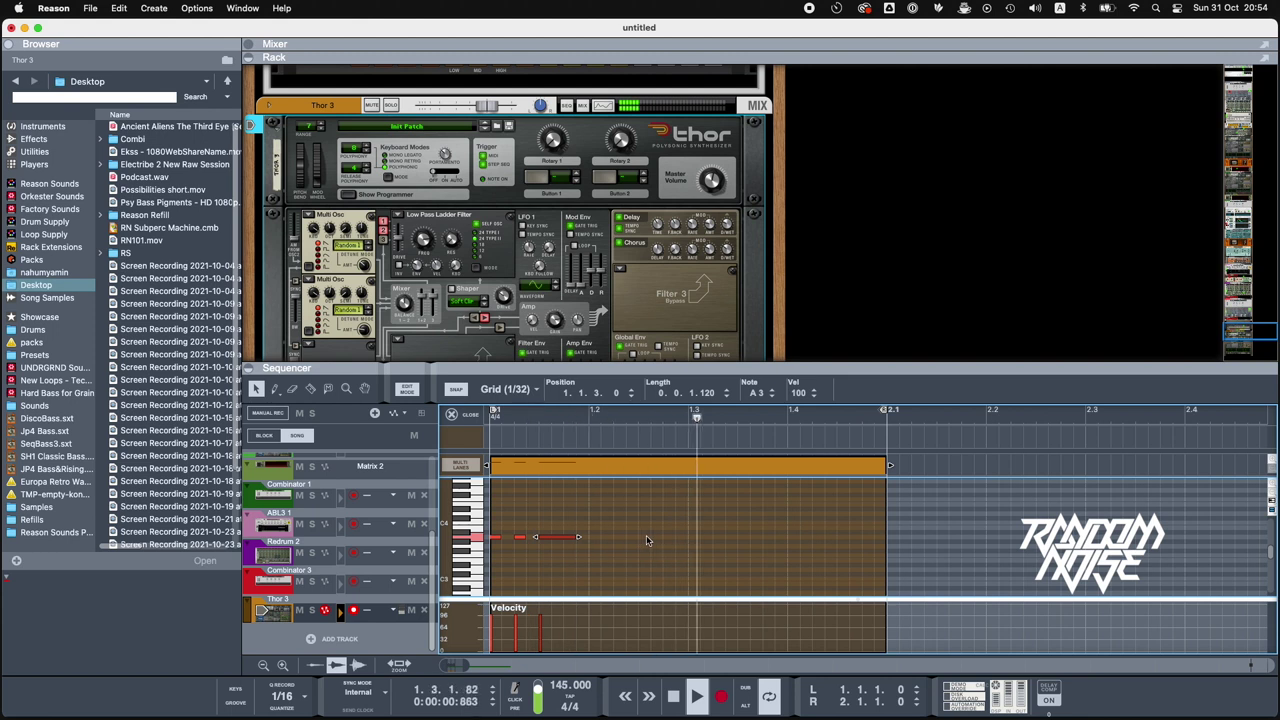
click(643, 537)
click(668, 537)
click(693, 537)
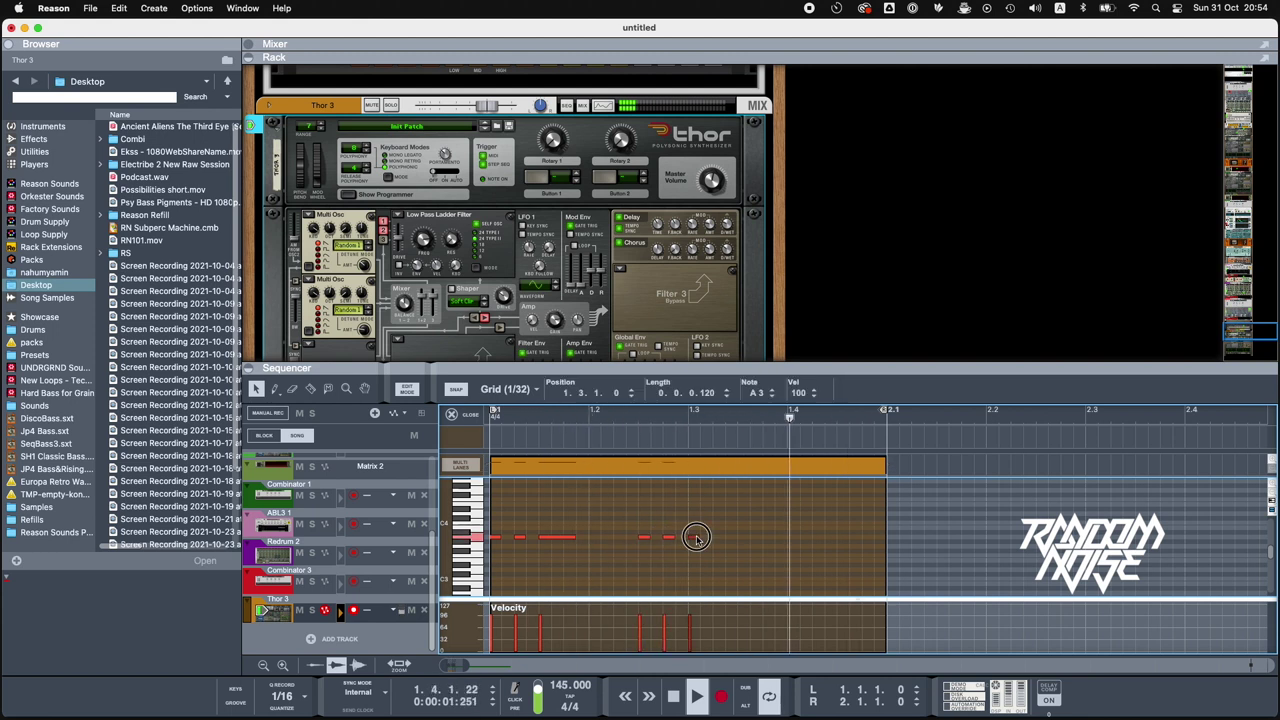
drag(697, 538, 732, 538)
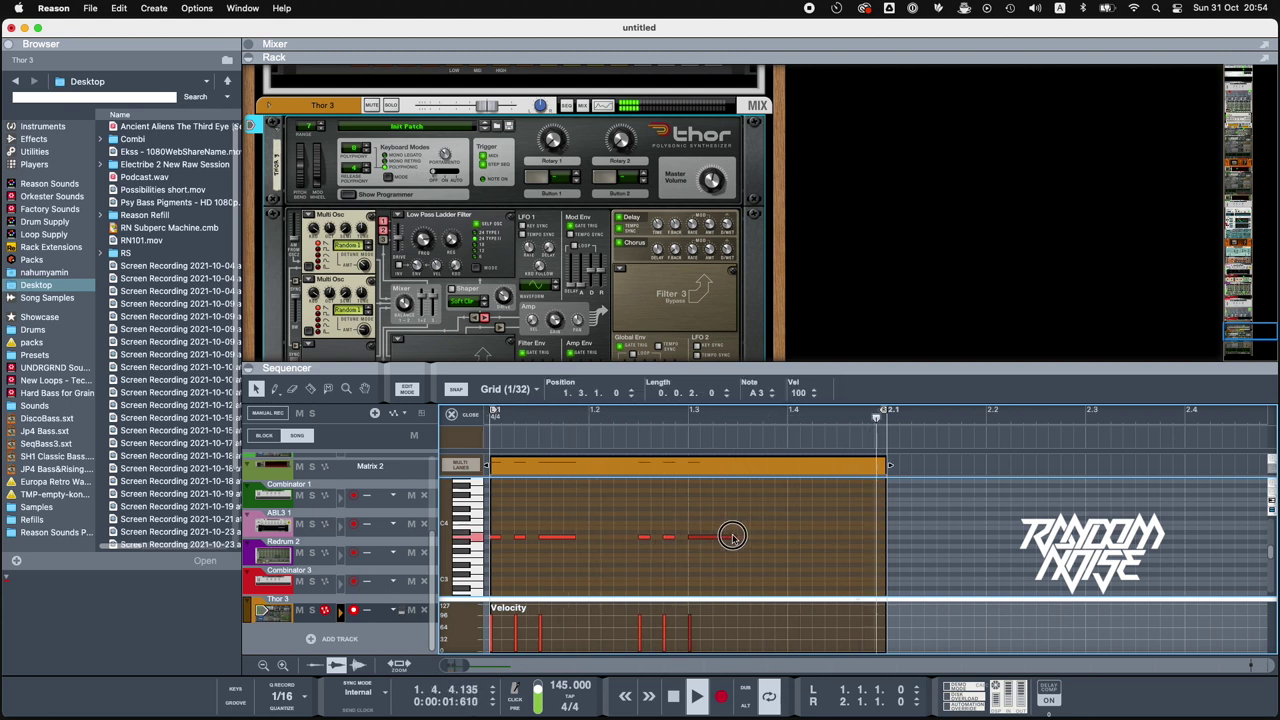
- Finish the phrase with an A#3 at 1.3.4, a G3 at 1.4.2 and a longer A3 at 1.4.3
click(766, 532)
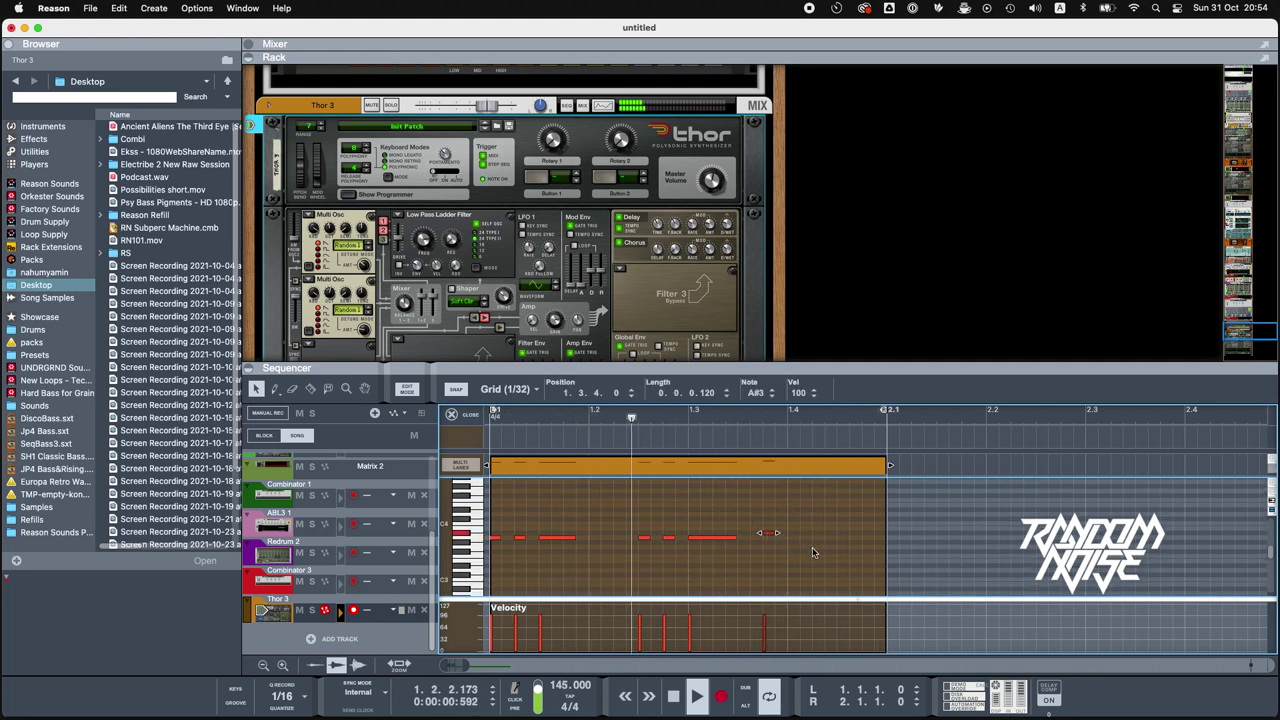
click(804, 548)
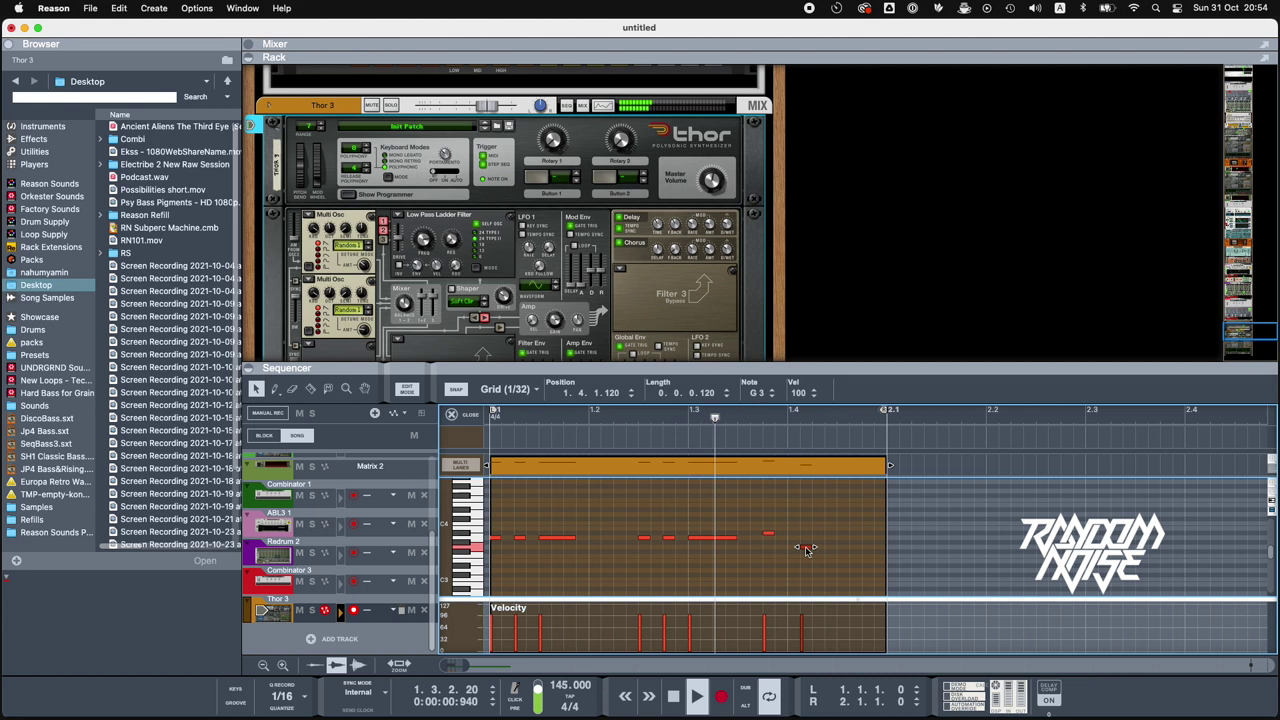
drag(806, 549, 818, 548)
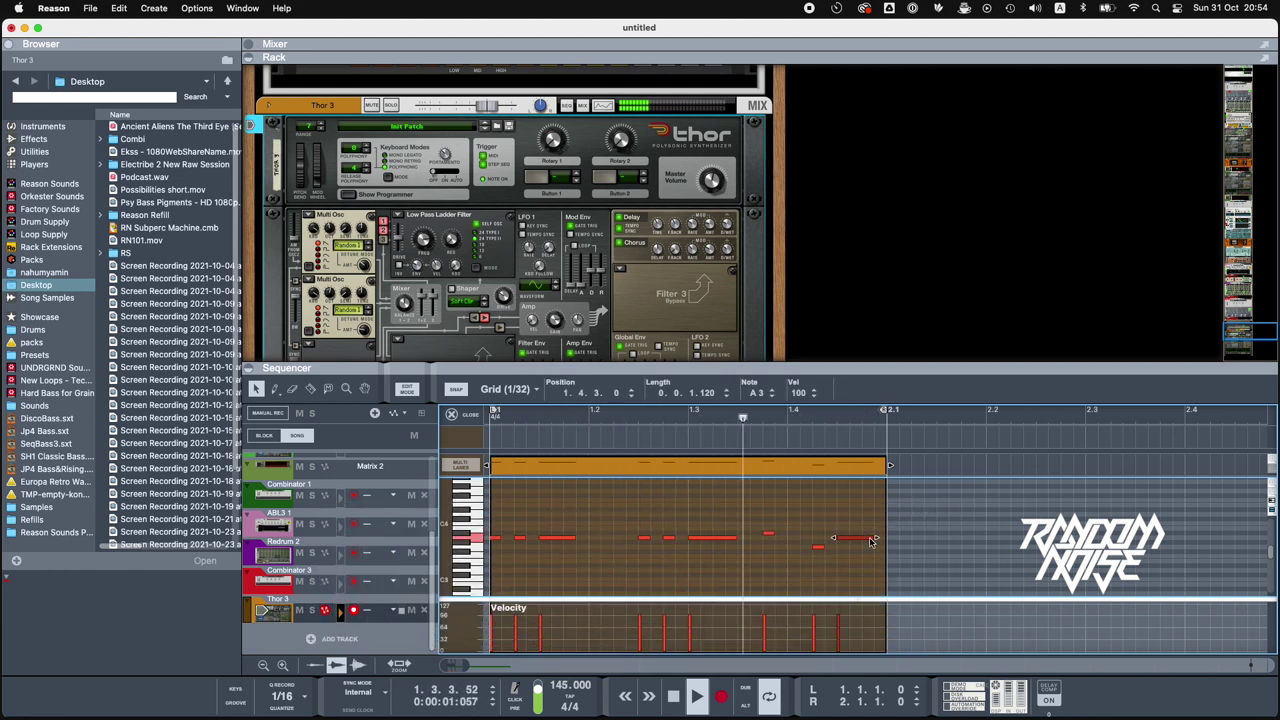
- Try a copy of the whole note phrase one octave higher, starting on A4, and undo it
drag(494, 508, 852, 548)
scroll(620, 571, down, 3)
scroll(566, 562, up, 2)
scroll(564, 559, up, 2)
drag(556, 553, 550, 498)
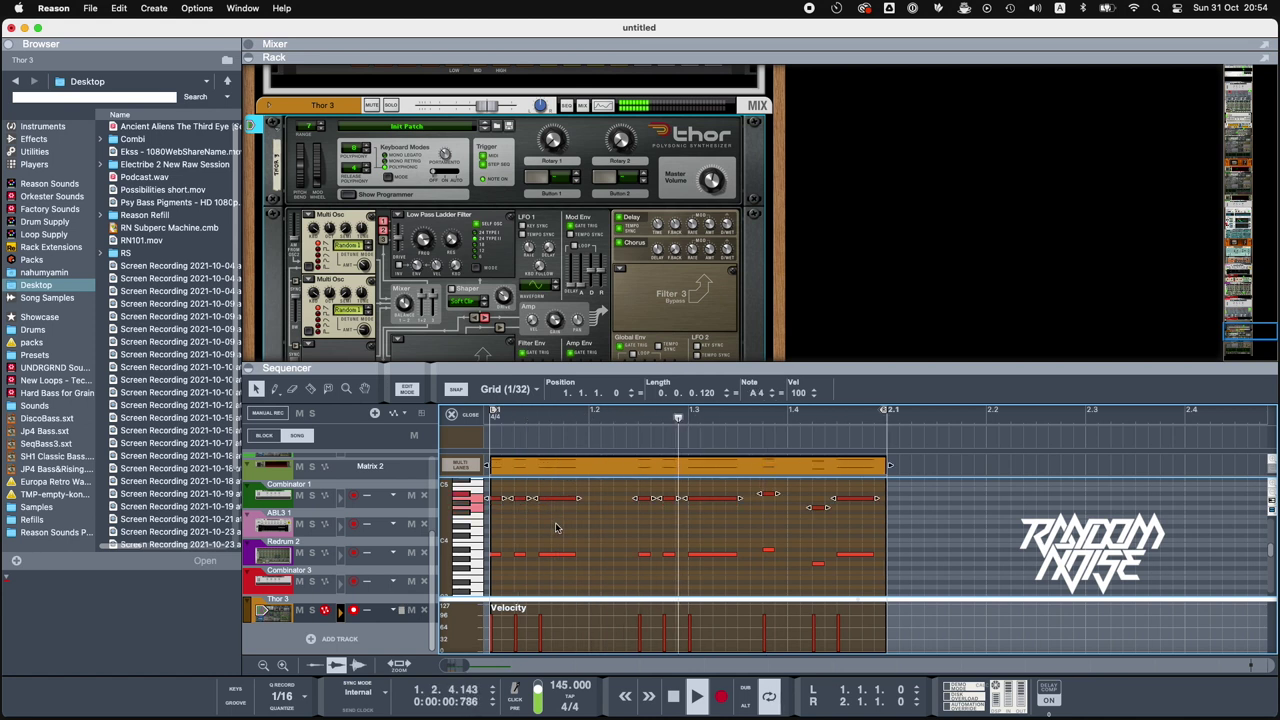
scroll(557, 528, up, 1)
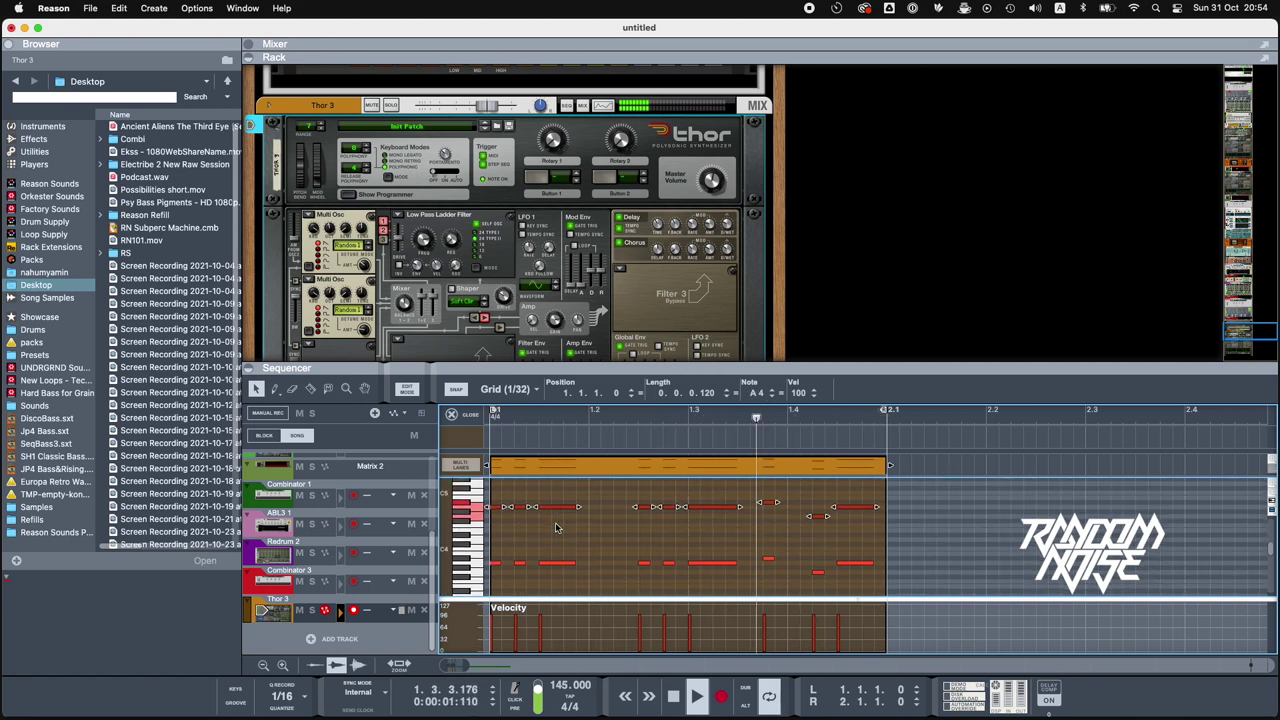
scroll(558, 530, down, 5)
key(super+z)
- Duplicate all notes of the phrase one octave lower, starting on A2
scroll(497, 501, down, 1)
drag(497, 501, 943, 531)
drag(557, 508, 557, 563)
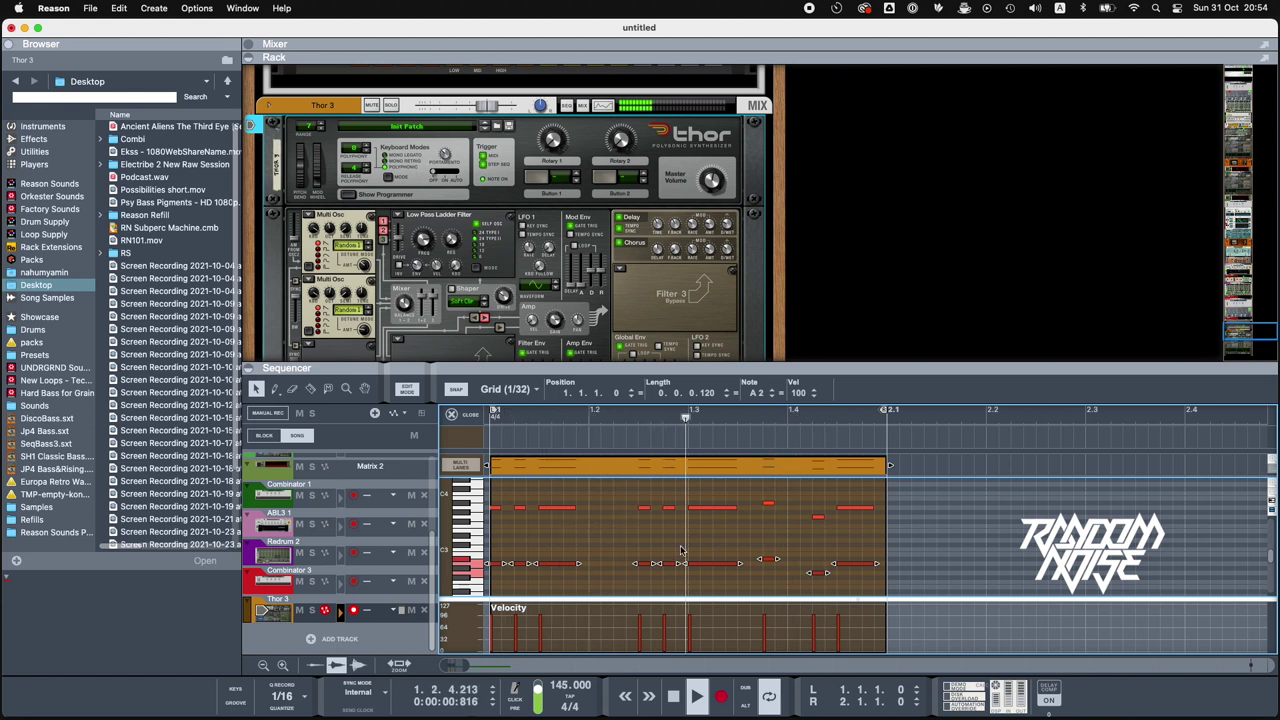
- Solo the Thor 3 channel and set its Filter 1 frequency to 387 Hz
click(248, 368)
scroll(398, 423, up, 1)
click(391, 132)
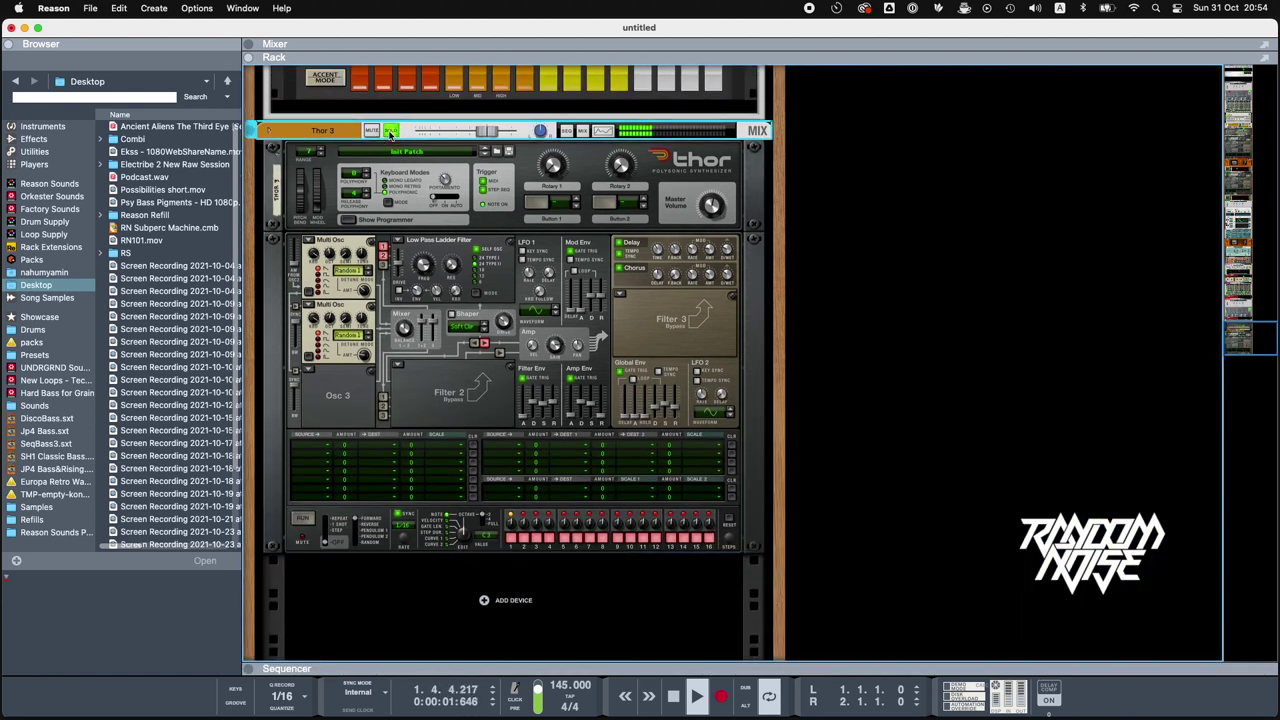
click(422, 268)
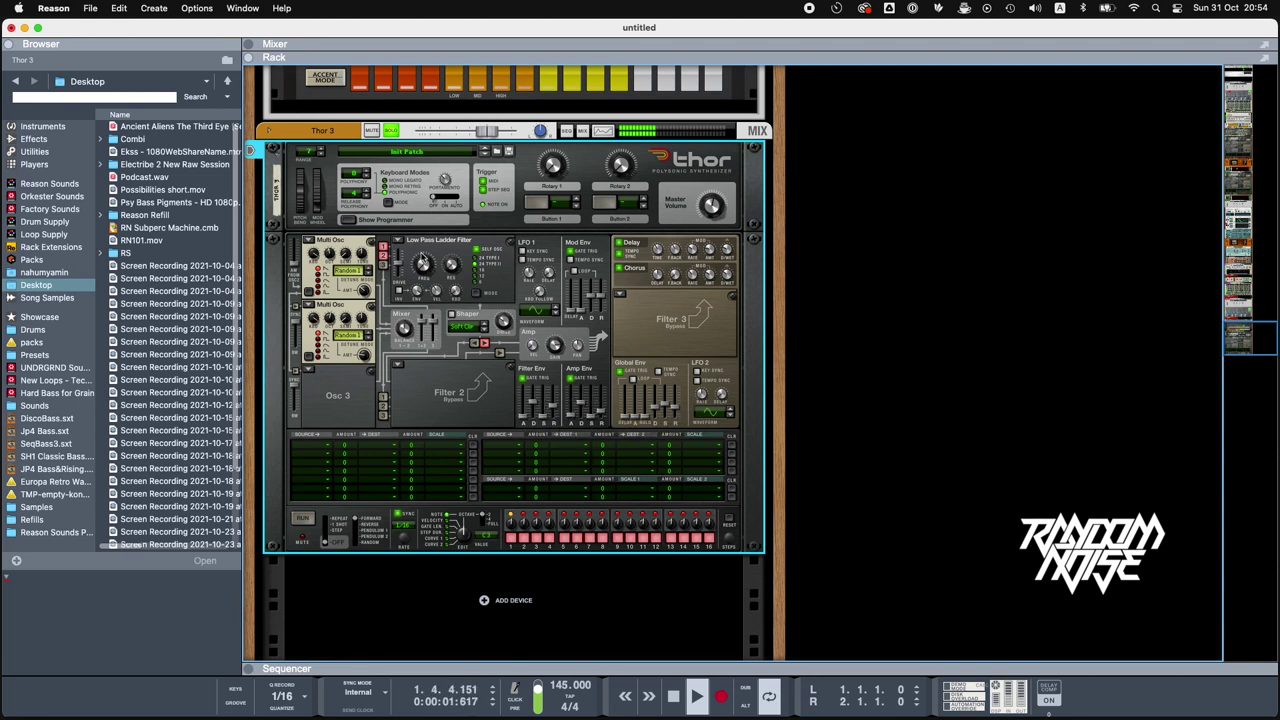
mouse_move(422, 252)
mouse_down()
mouse_move(415, 226)
mouse_move(426, 264)
mouse_up()
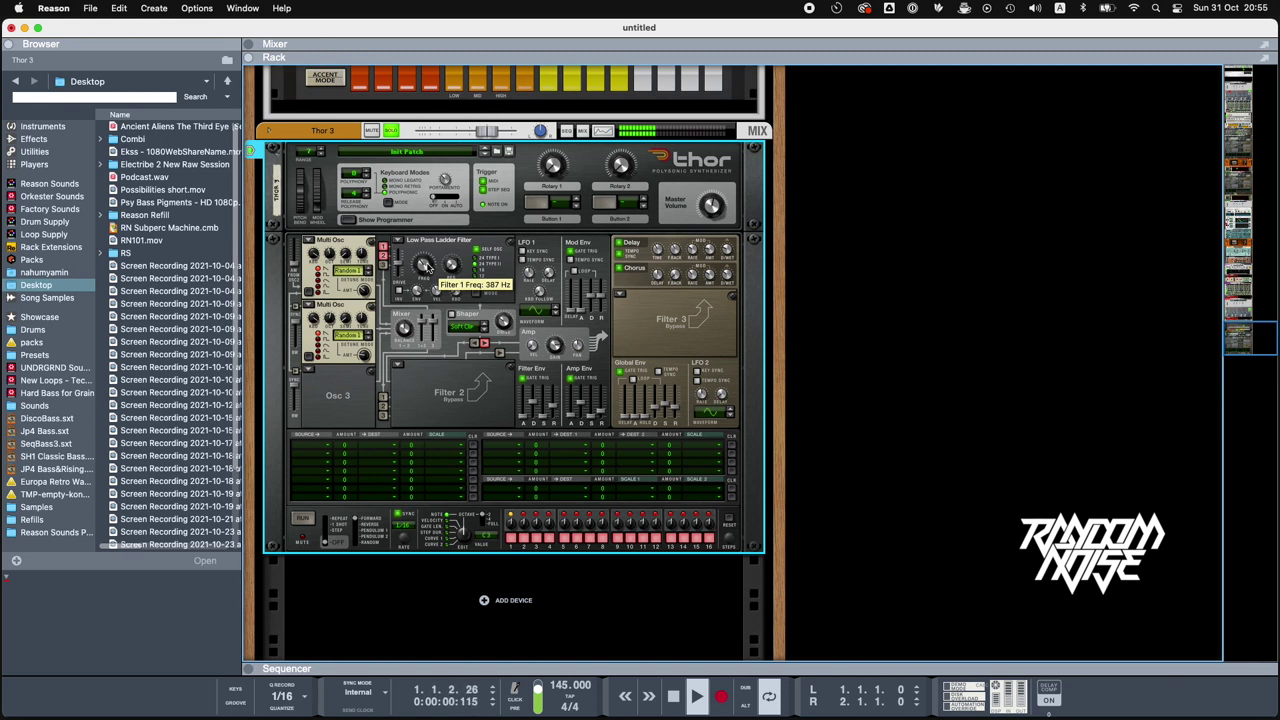
- Record two E3 notes into the Thor 3 clip, quantize them to 1/16 and return to the full rack view
click(247, 669)
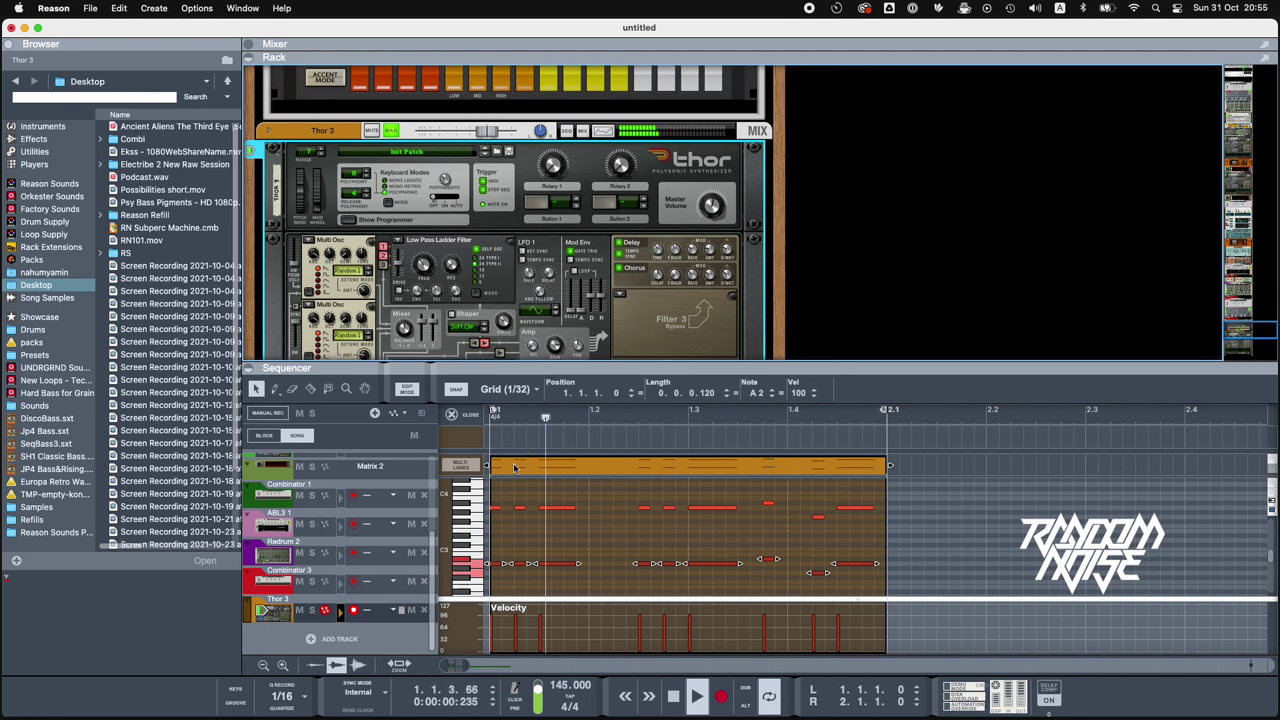
click(721, 698)
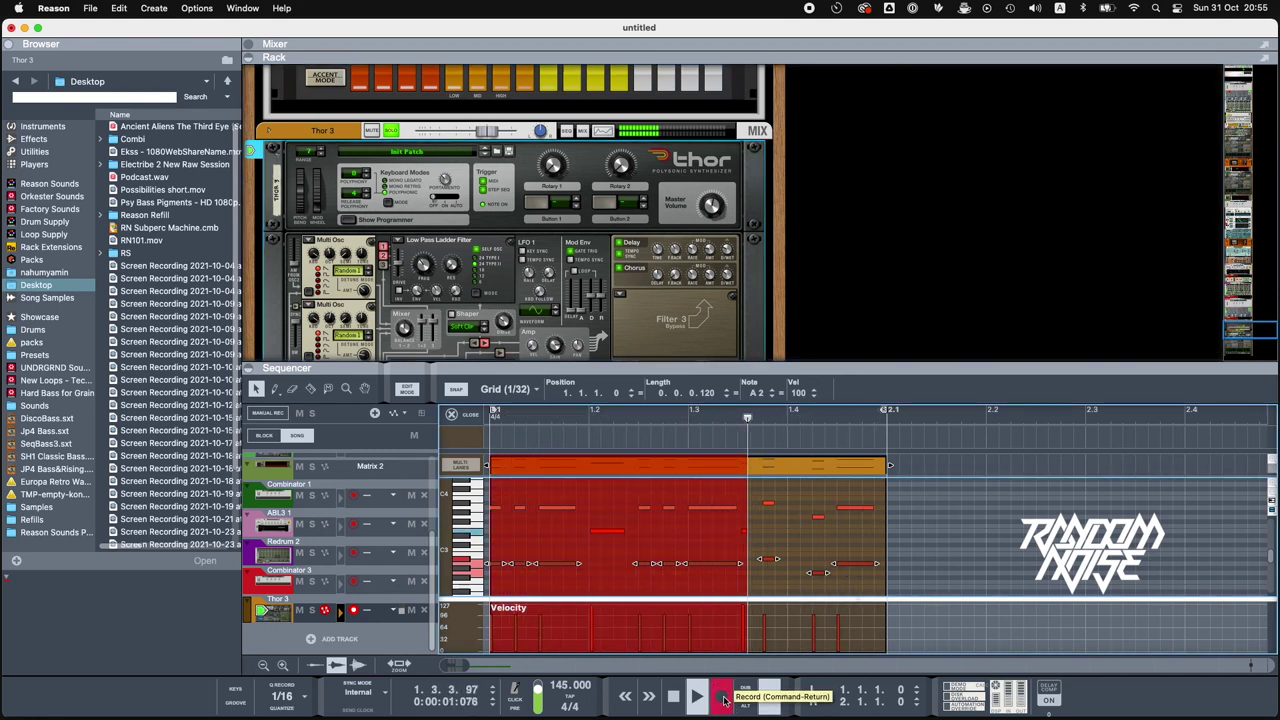
click(724, 699)
drag(569, 515, 772, 536)
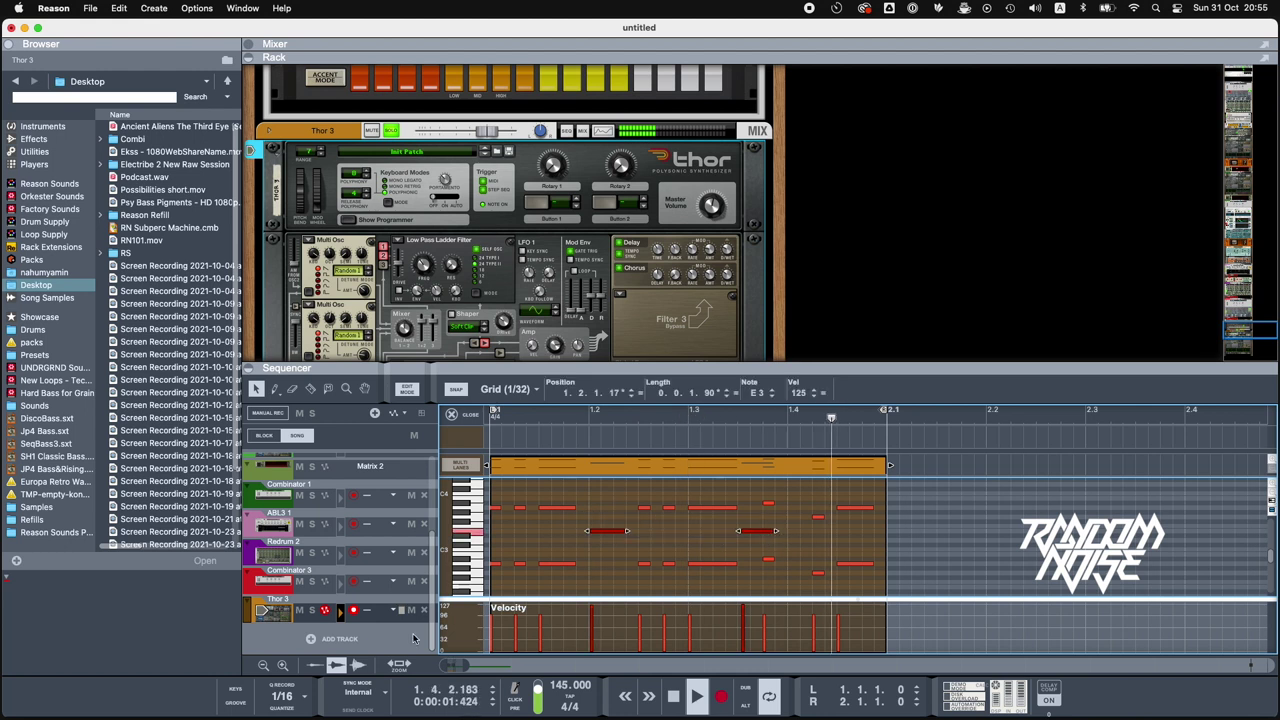
click(283, 706)
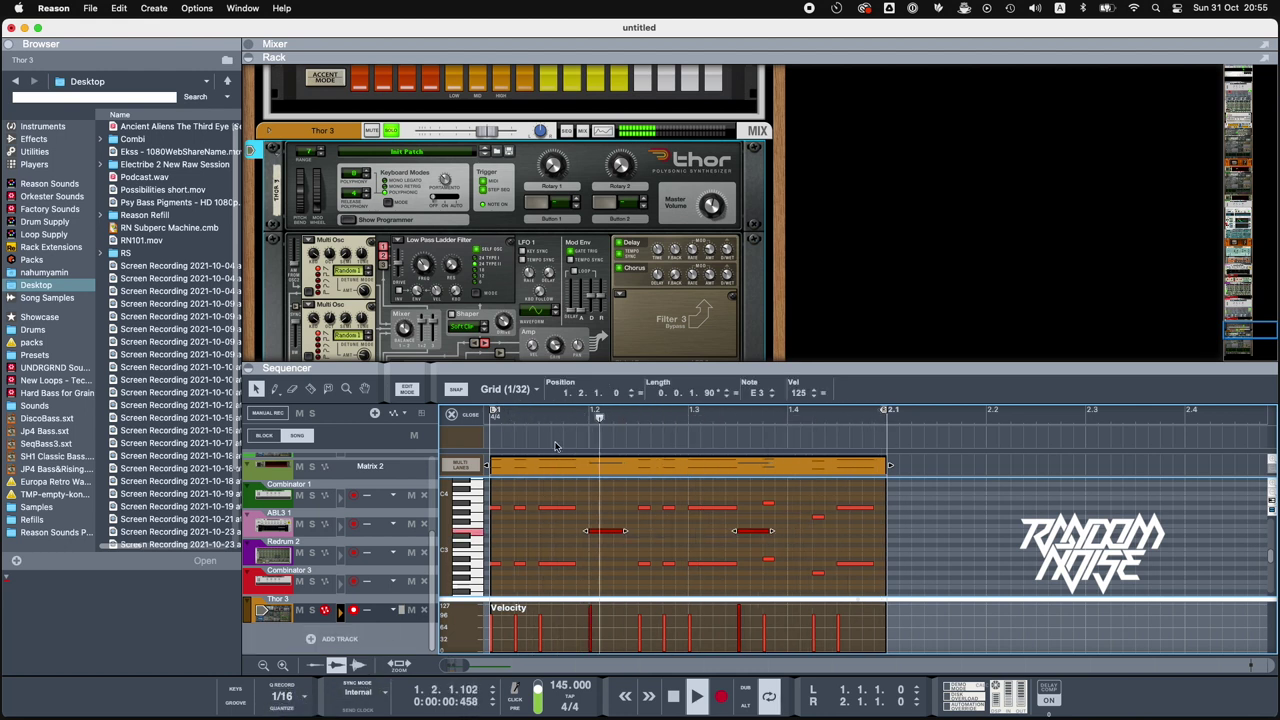
key(F6)
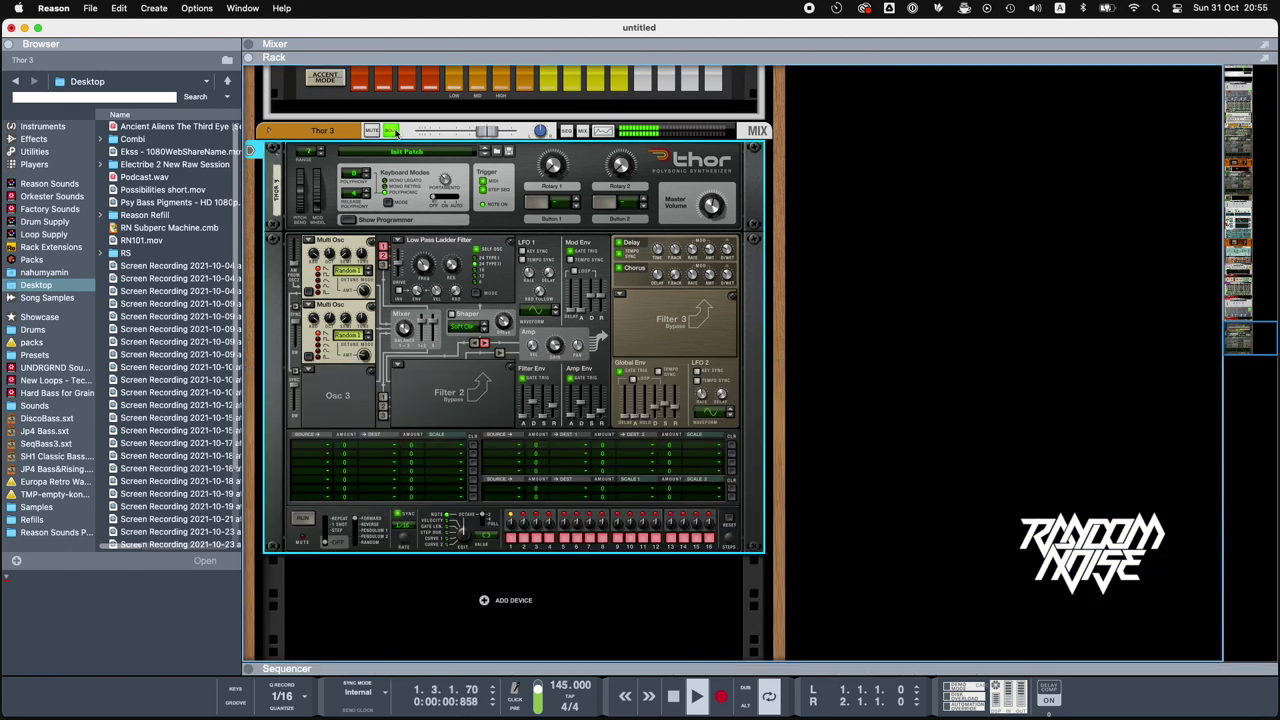
- Unsolo the Thor 3 channel and lower its Filter 1 frequency to 236 Hz
click(392, 131)
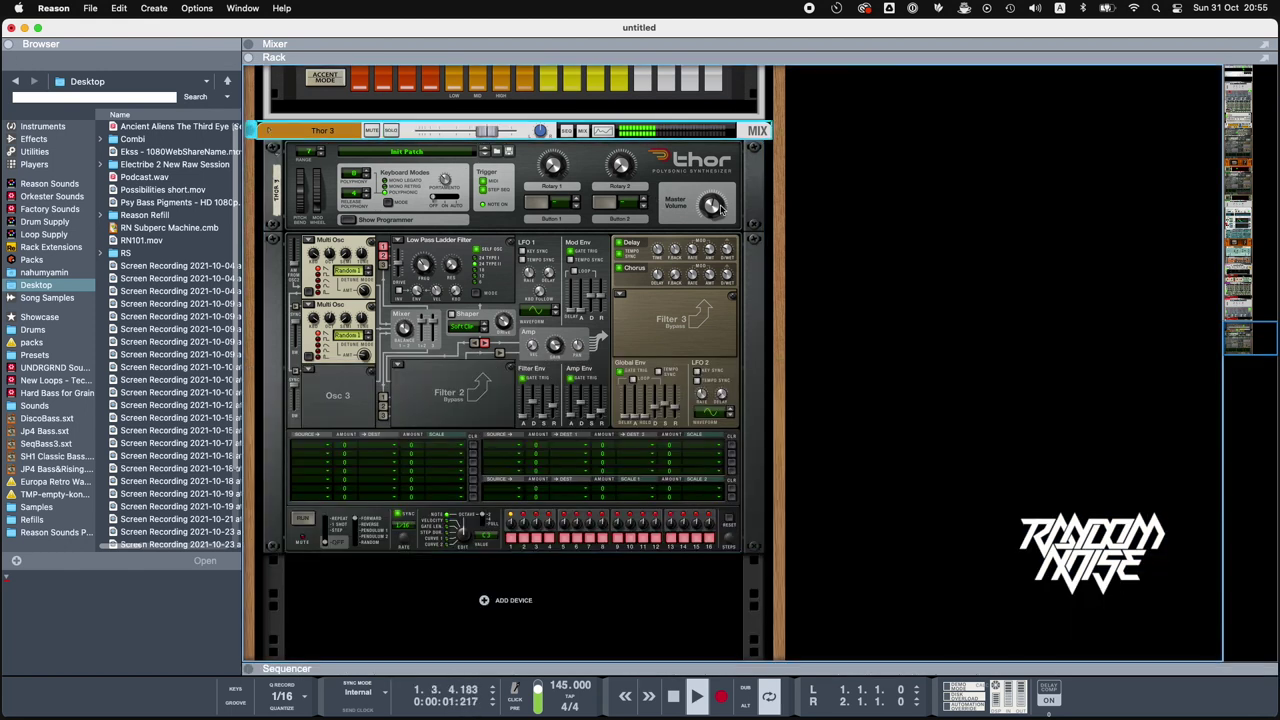
drag(423, 266, 420, 276)
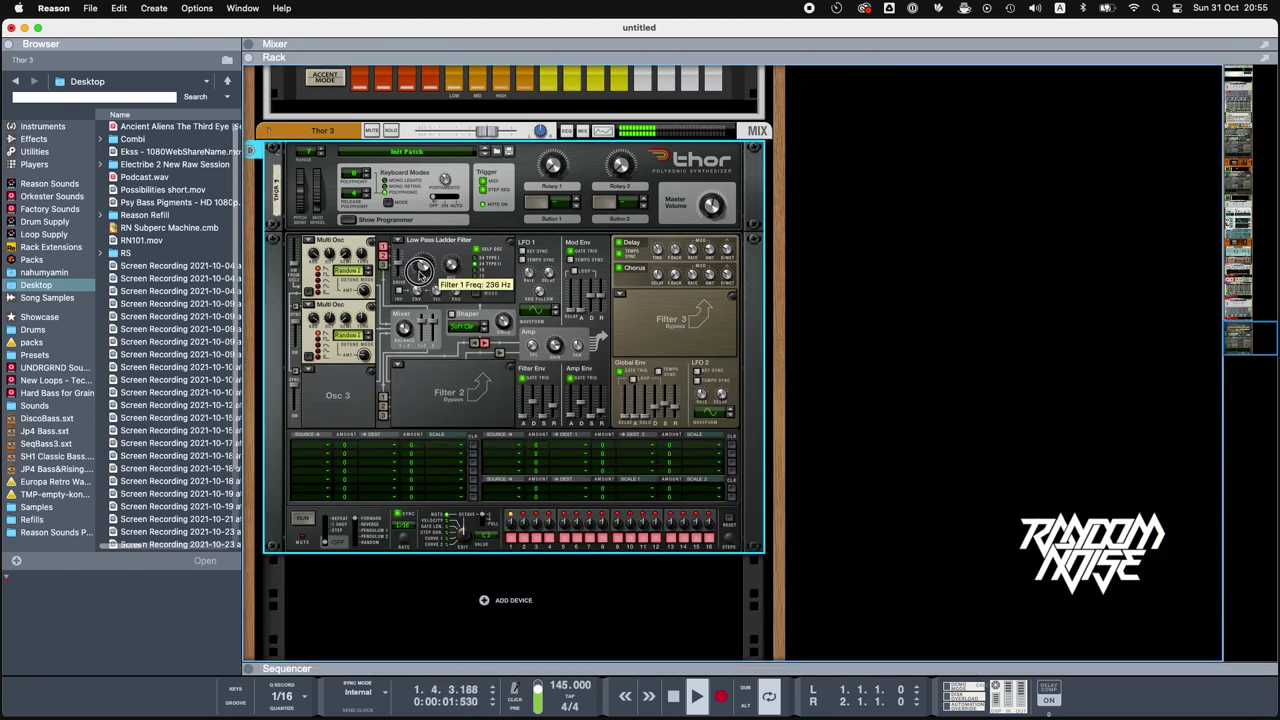
- Unmute the Combinator 1 and ABL3 1 channels to bring them back into the loop
scroll(424, 329, up, 10)
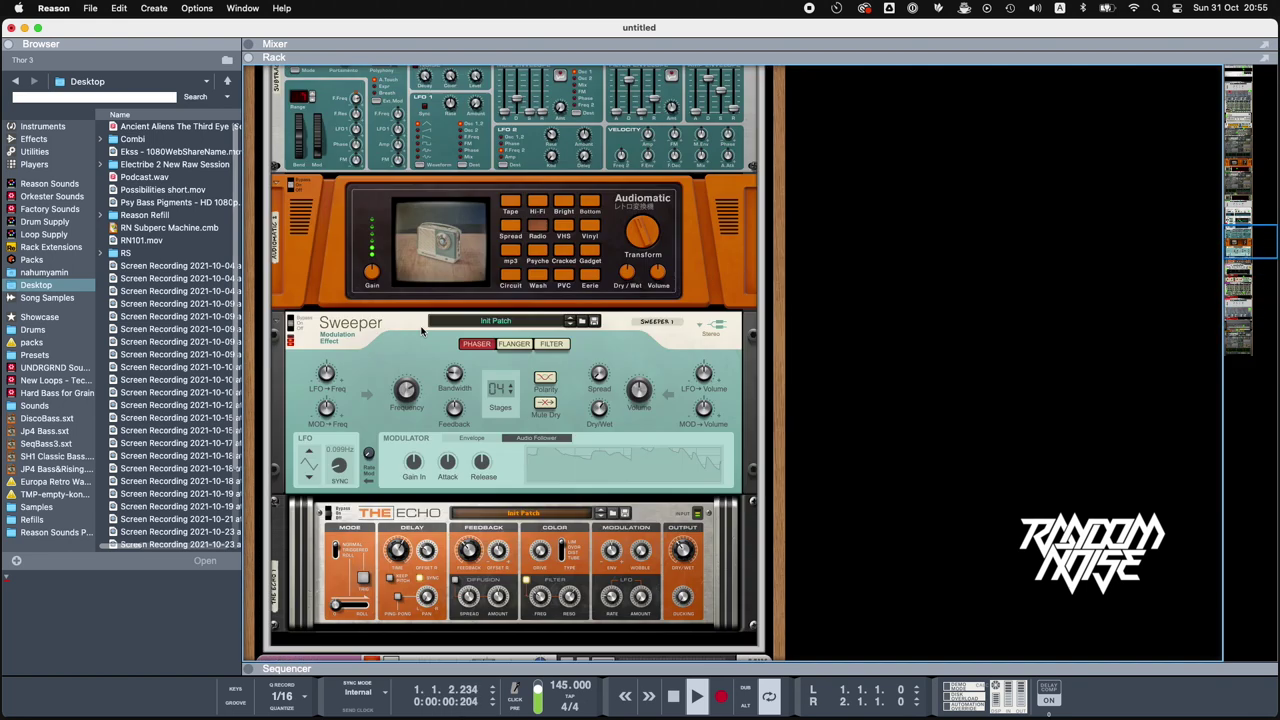
scroll(424, 329, up, 6)
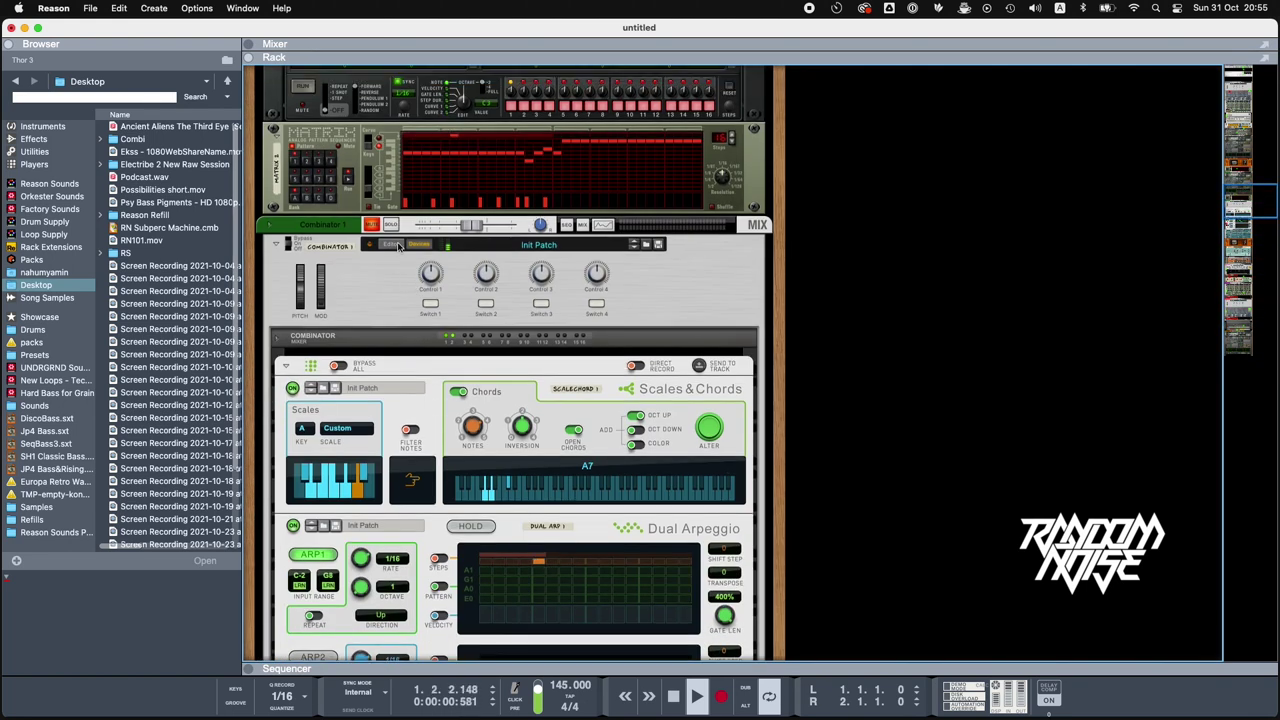
click(373, 225)
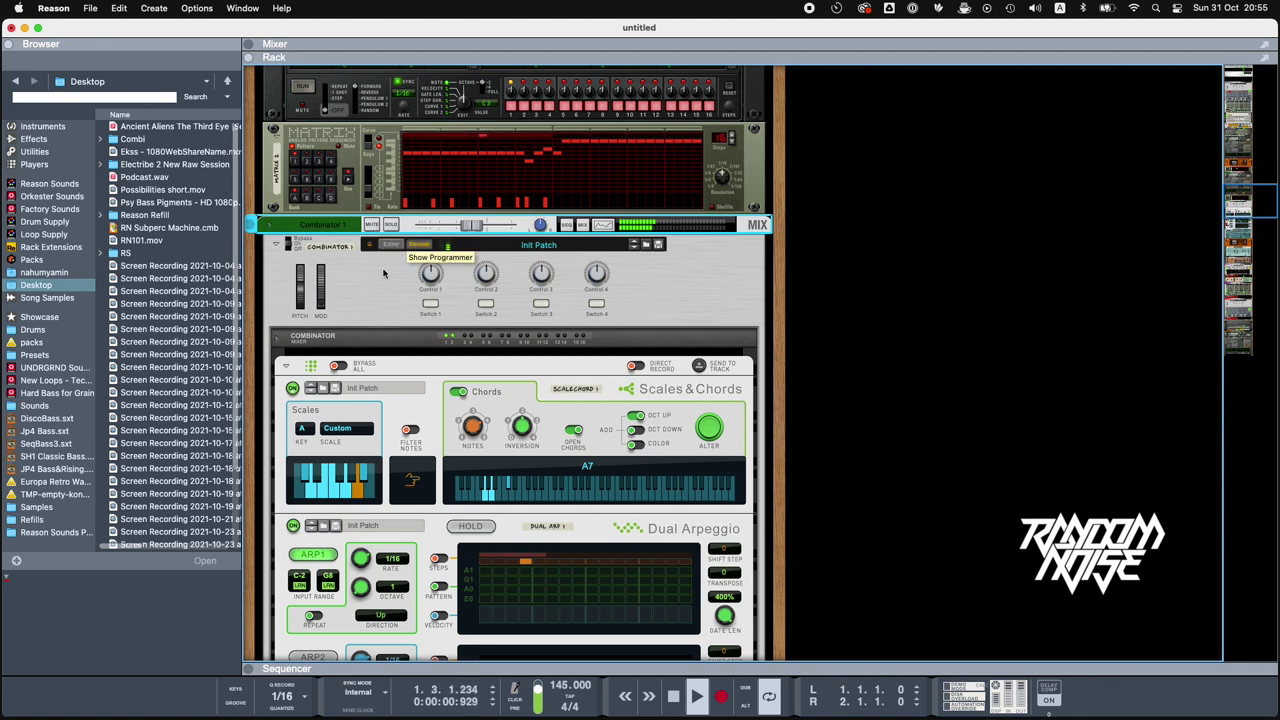
scroll(383, 285, down, 15)
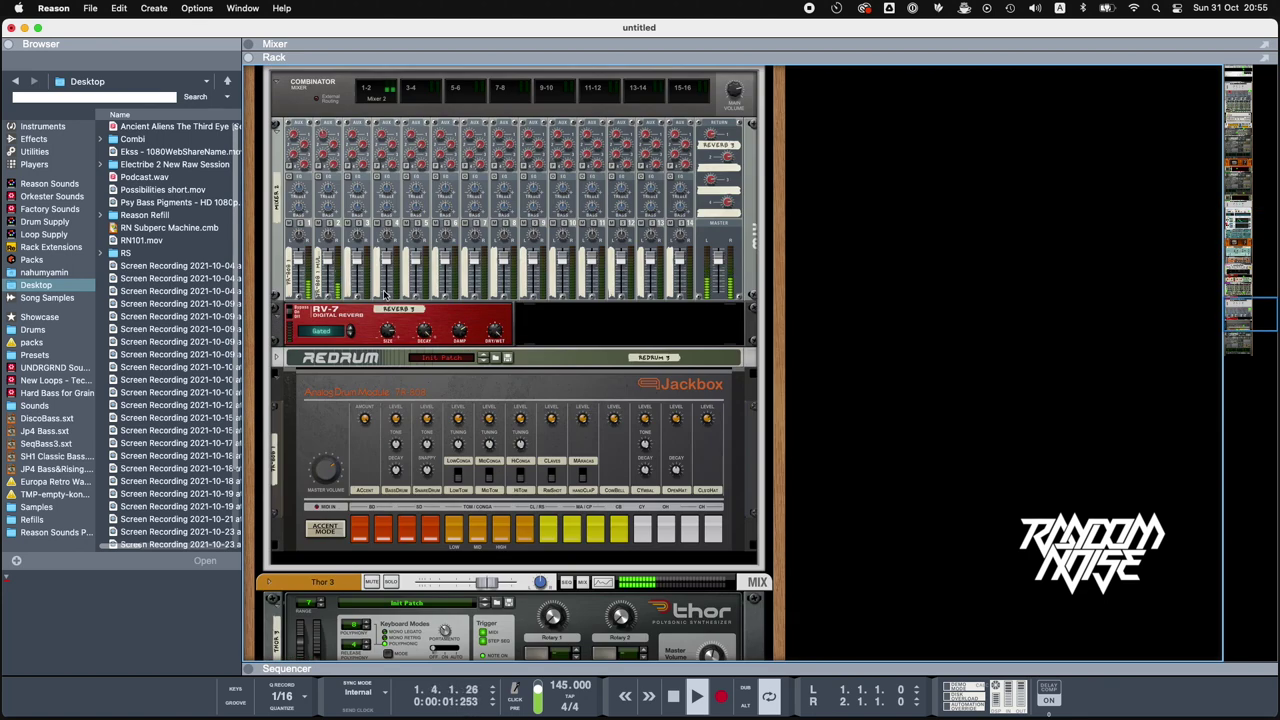
scroll(384, 294, down, 8)
scroll(384, 294, up, 12)
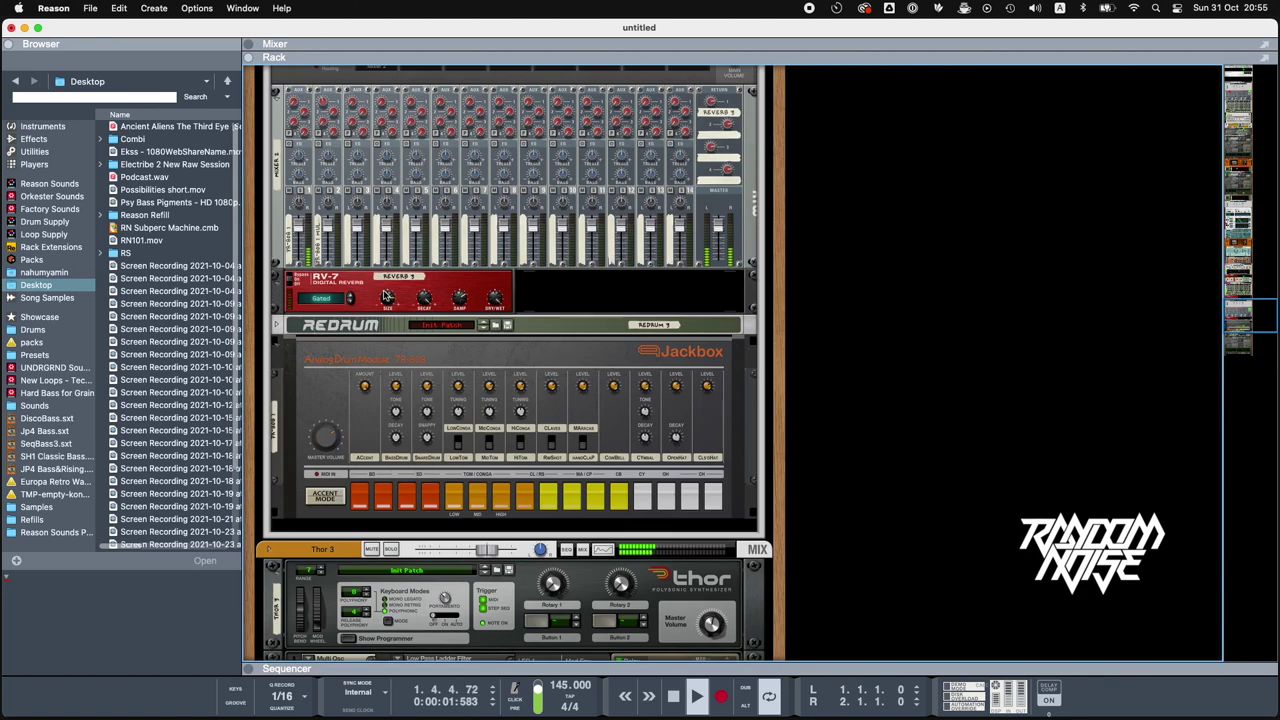
scroll(383, 289, up, 15)
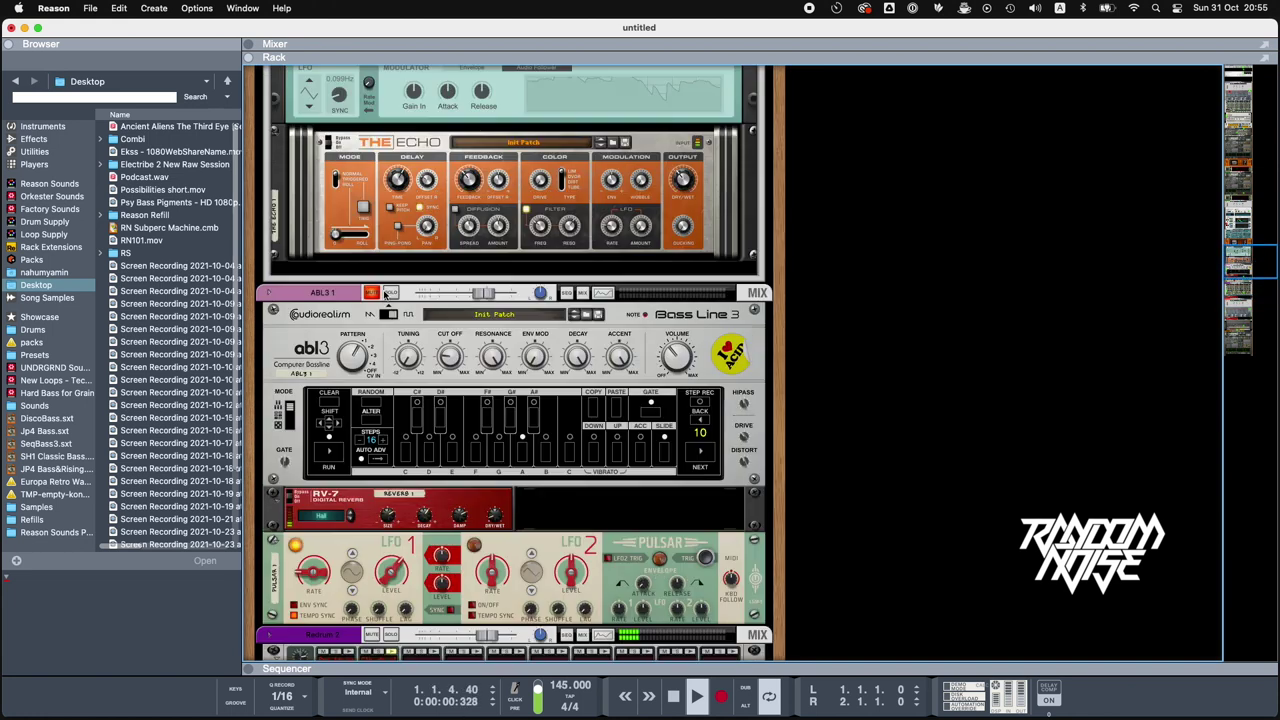
click(370, 293)
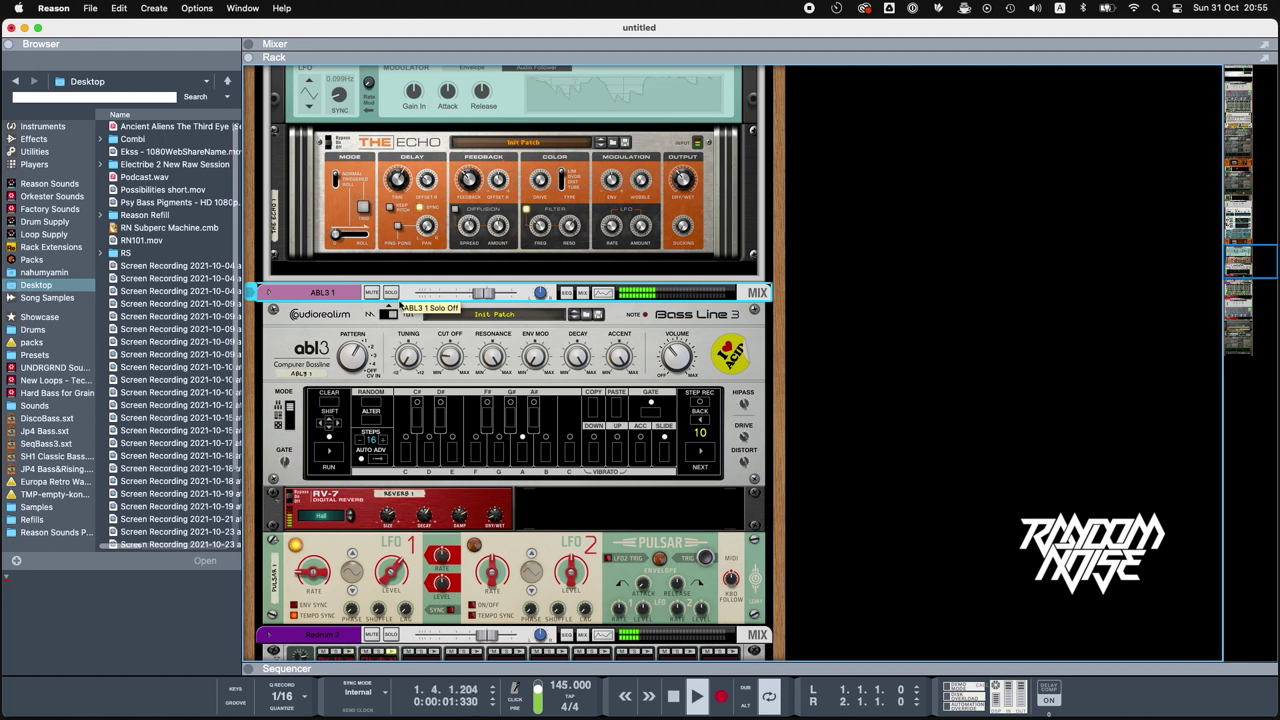
- Check Thor 3 against the full mix with its solo switched off and lower its Filter 1 frequency to 50.5 Hz
scroll(410, 357, down, 10)
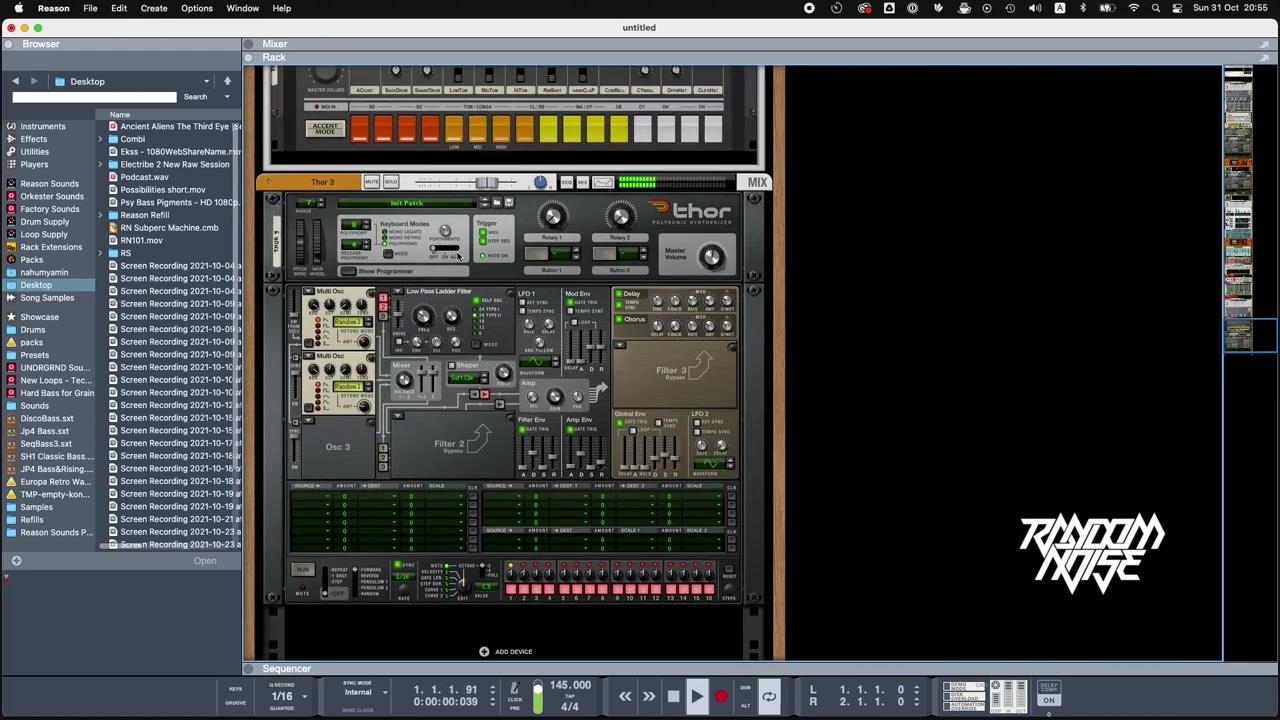
click(391, 183)
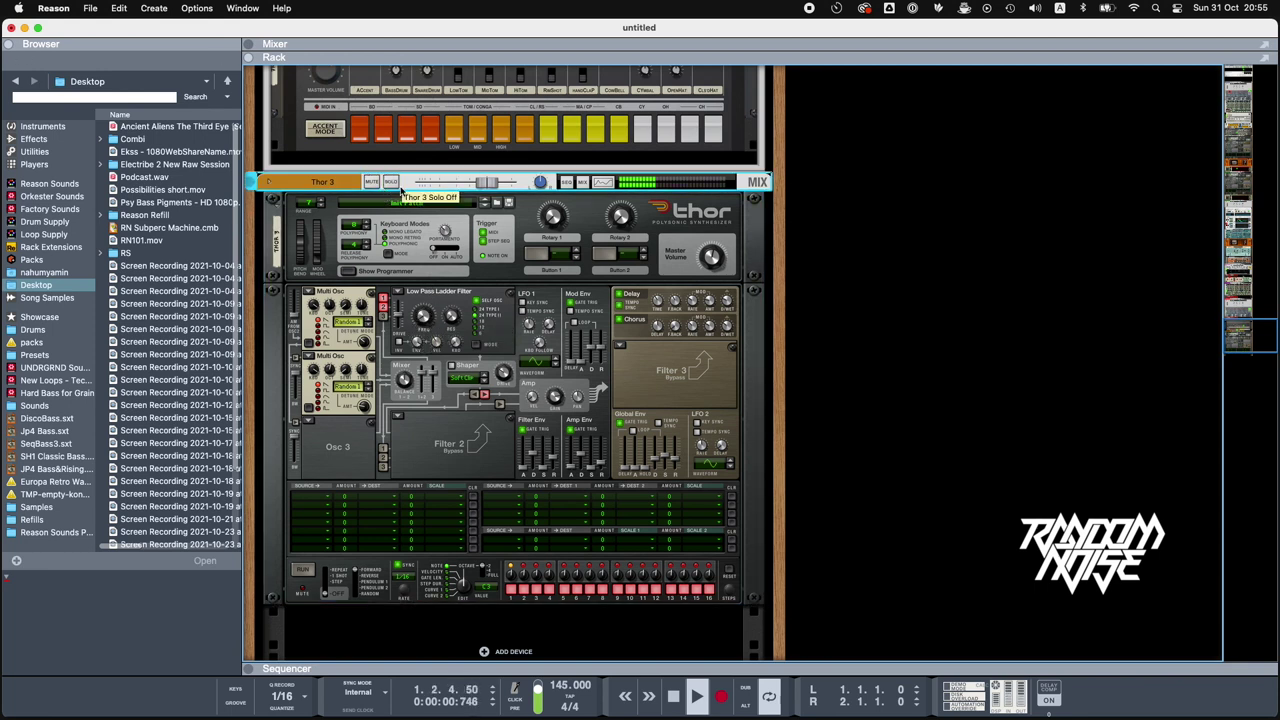
click(711, 258)
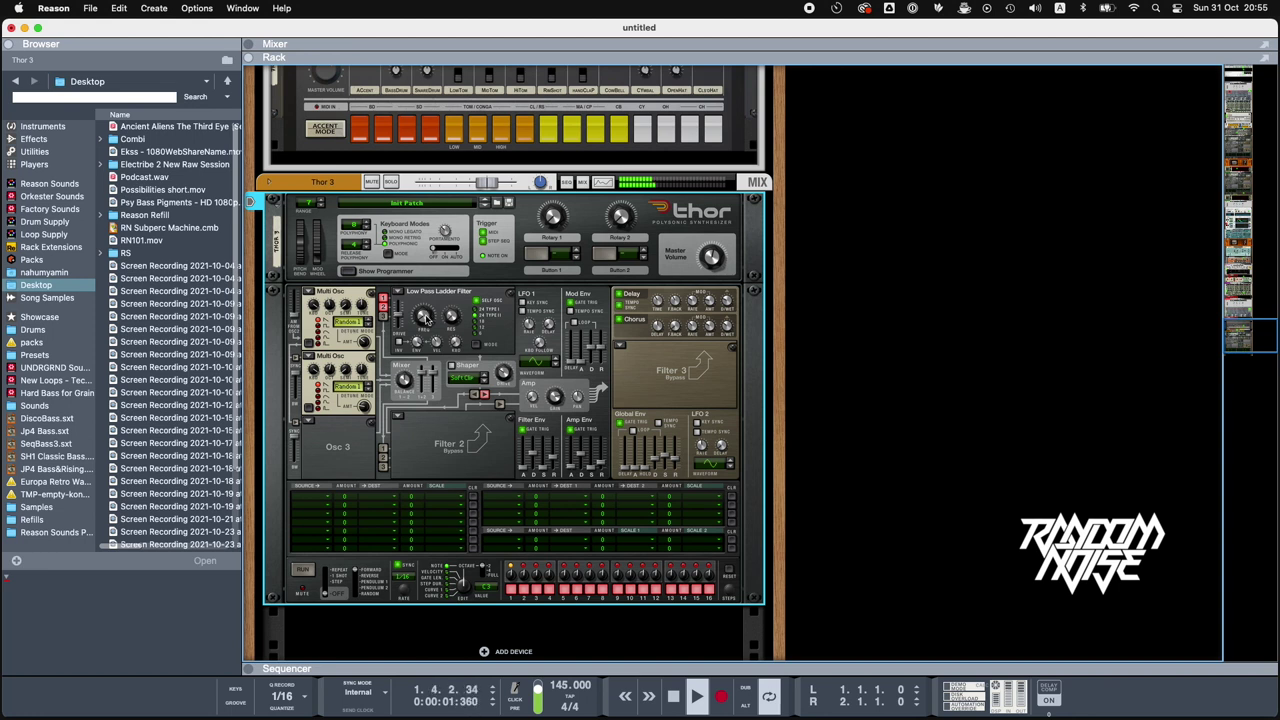
mouse_move(424, 317)
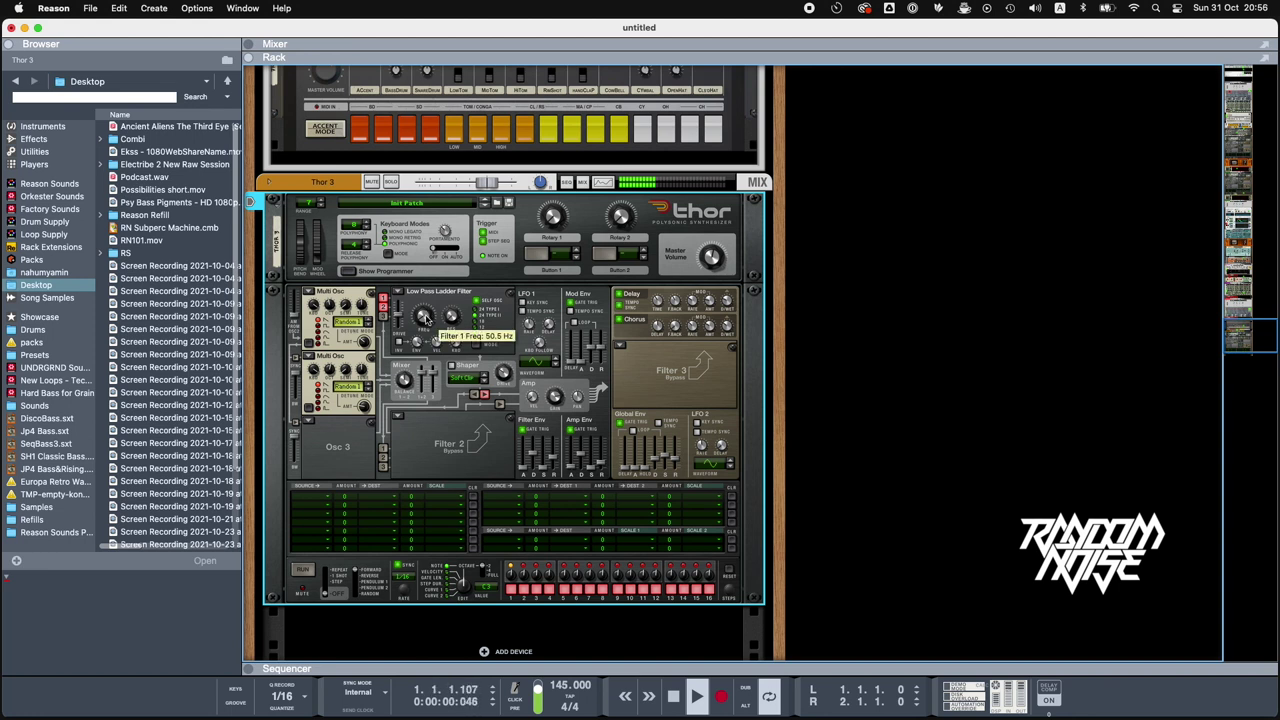
scroll(405, 328, up, 2)
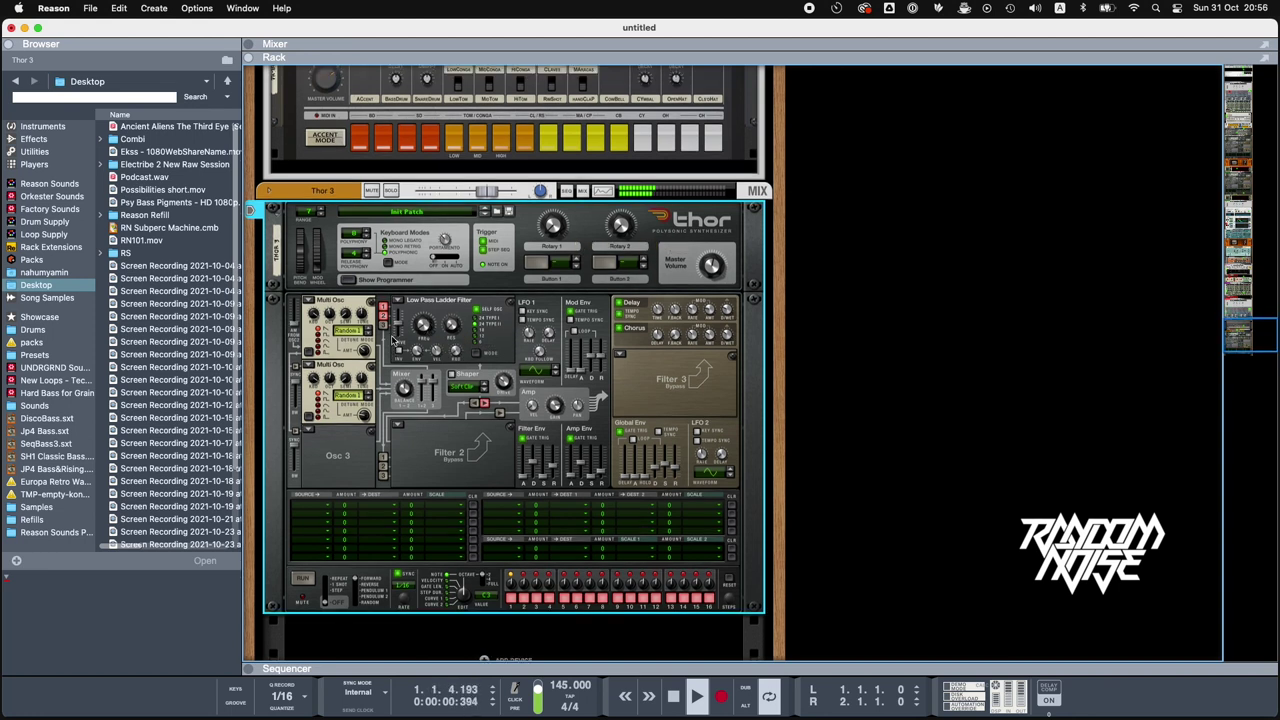
scroll(330, 398, down, 3)
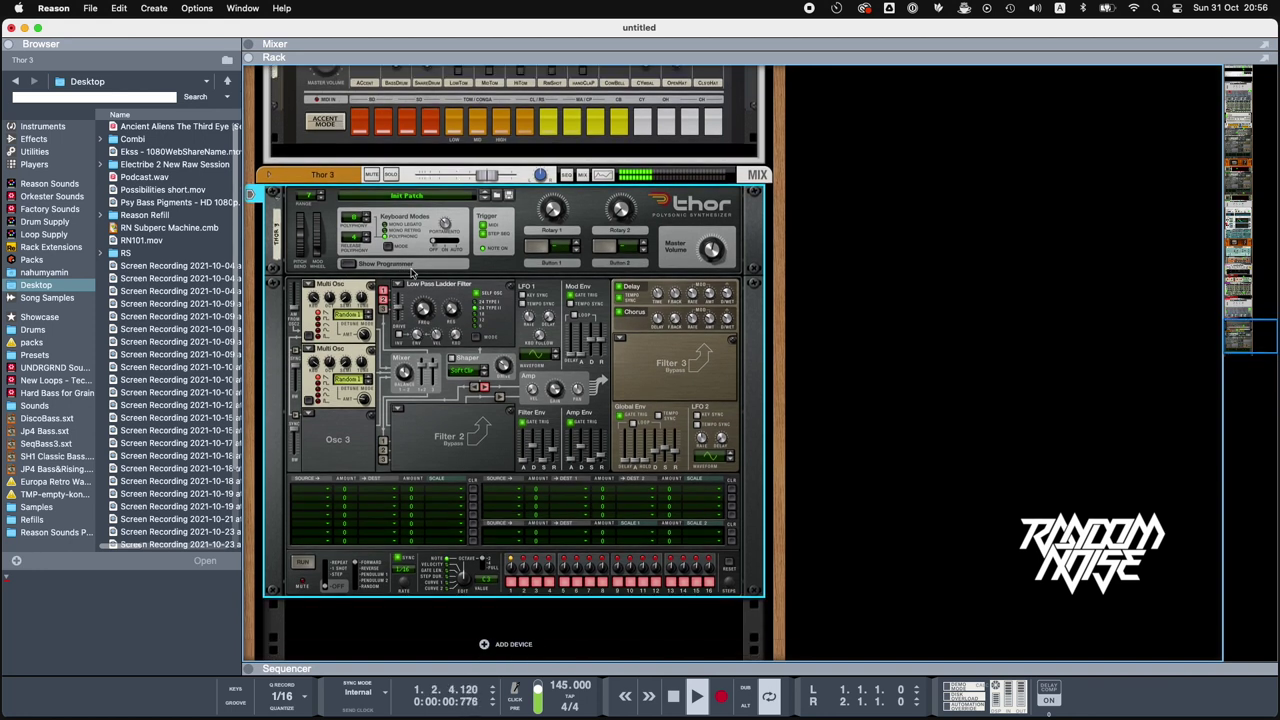
- Add a SubTractor synthesizer below Thor 3 and a Matrix Pattern Sequencer directly beneath it
click(42, 127)
click(34, 151)
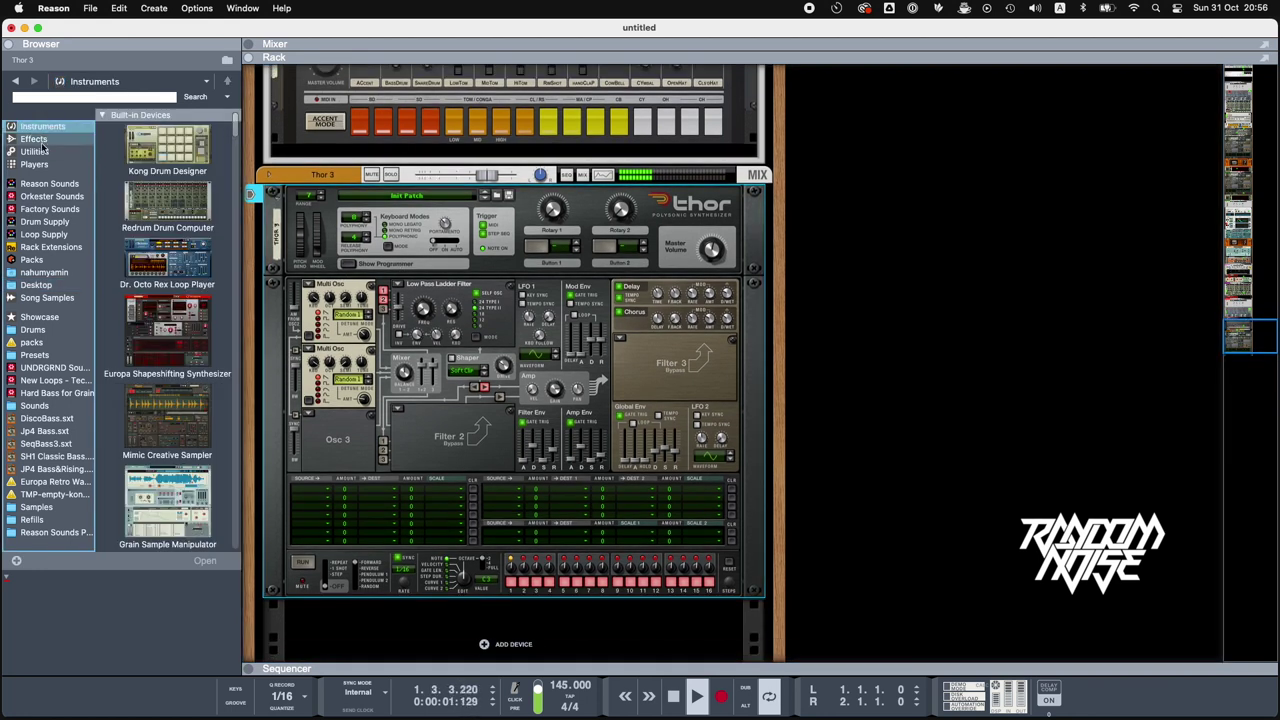
scroll(420, 372, down, 6)
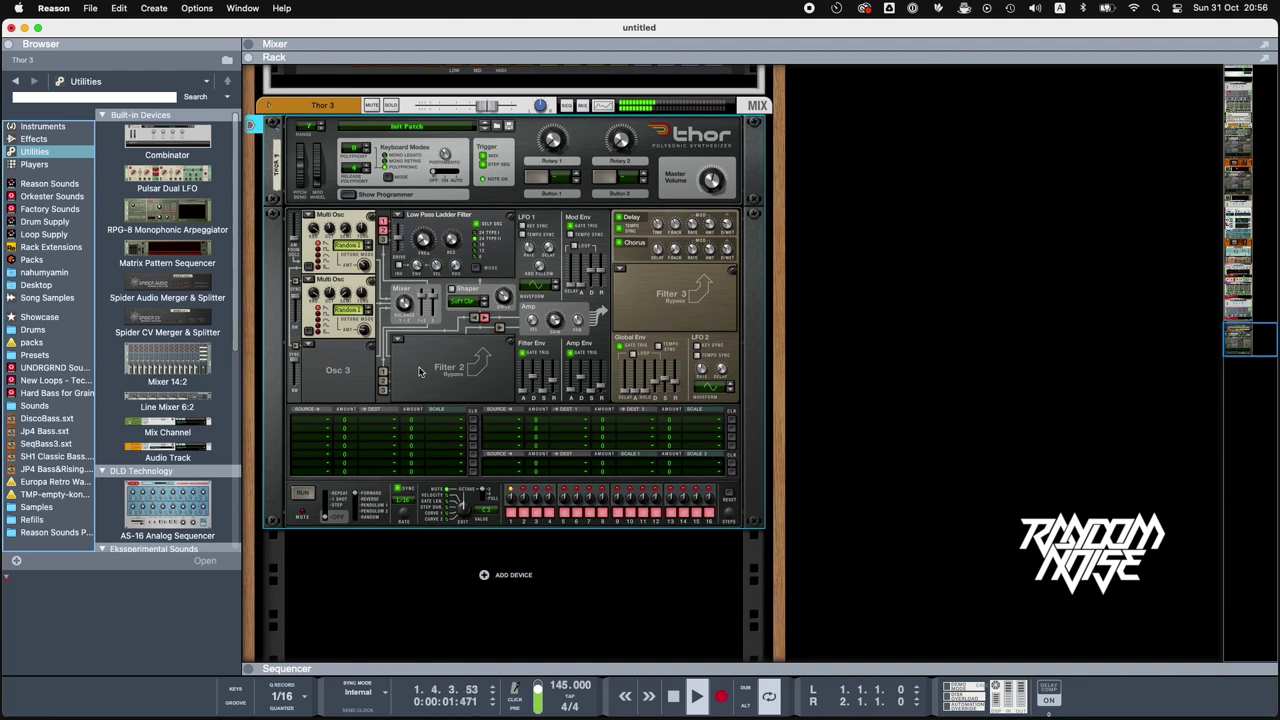
click(45, 127)
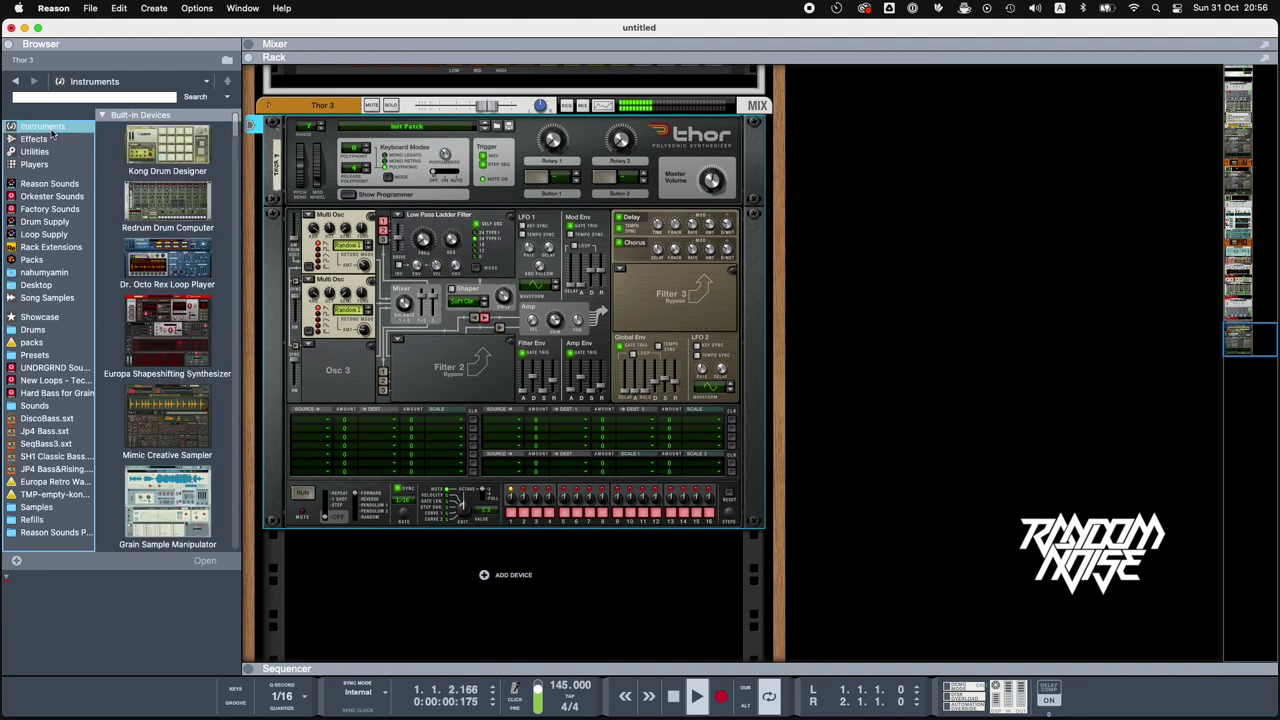
scroll(172, 400, down, 5)
drag(172, 472, 430, 575)
click(34, 151)
drag(200, 265, 480, 540)
drag(428, 341, 428, 341)
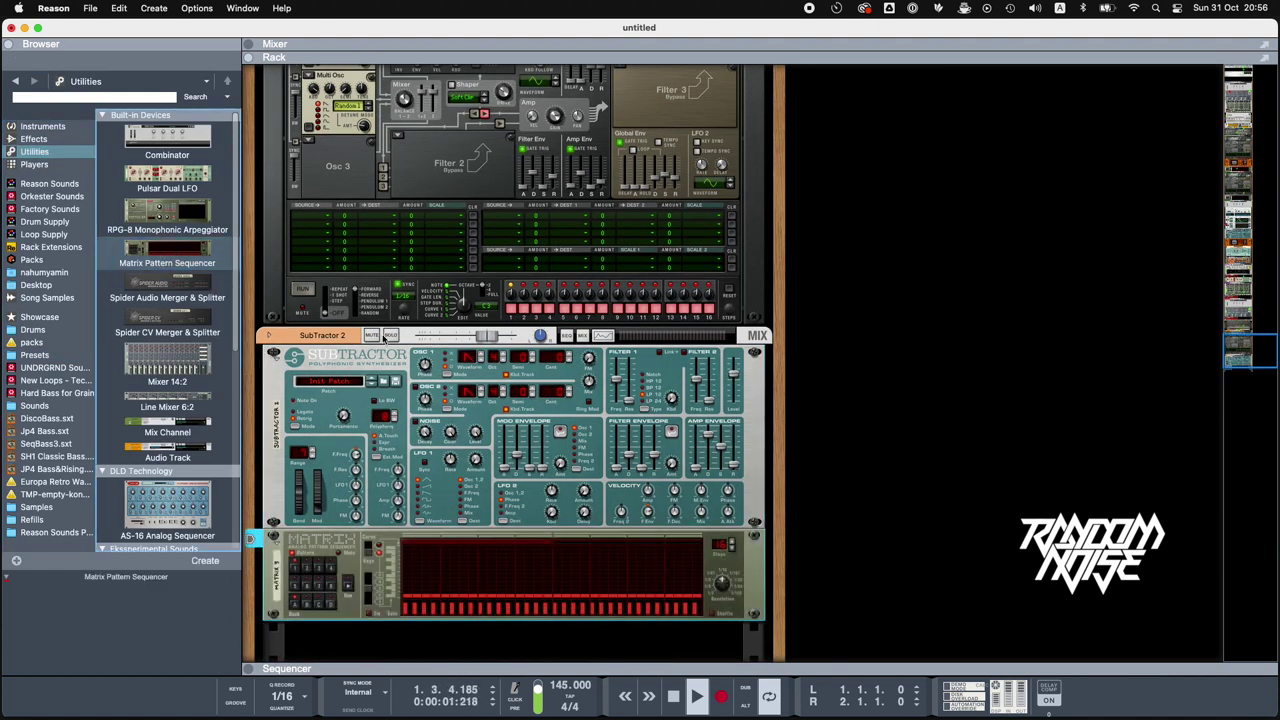
- Set SubTractor 2's master level to 44, start the Matrix beneath it running, and unsolo the channel
click(737, 380)
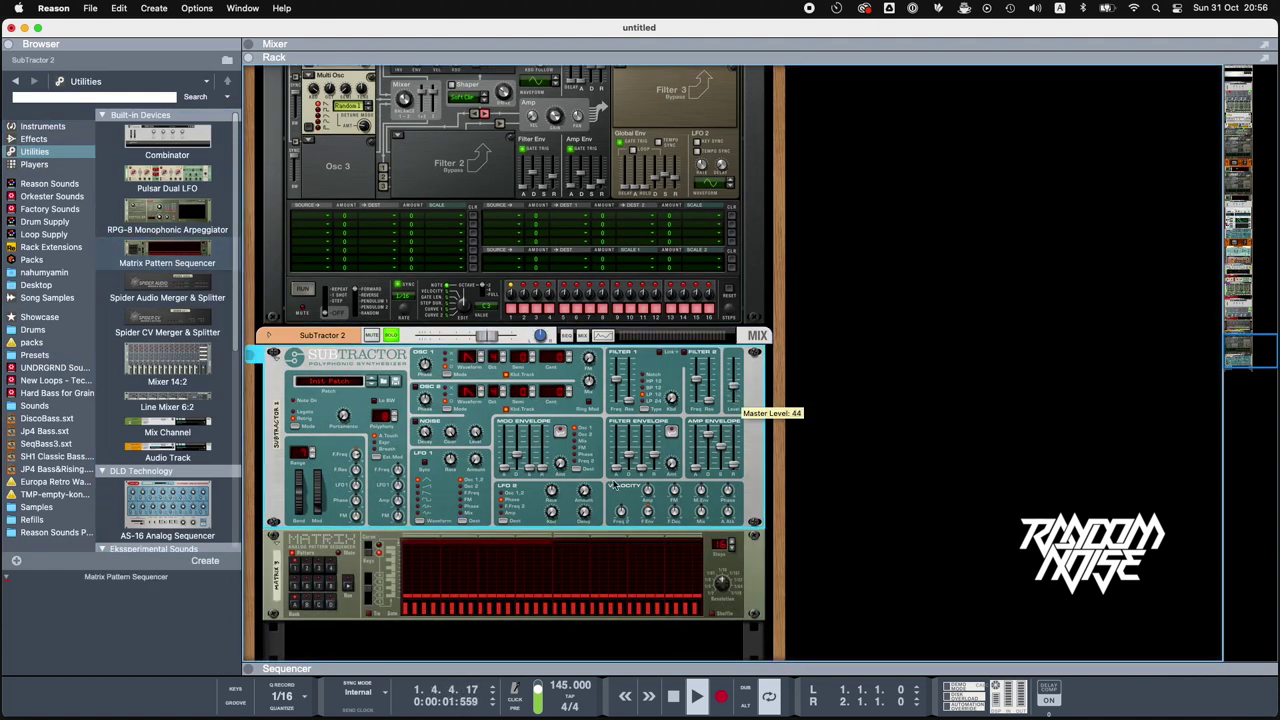
click(346, 586)
click(391, 335)
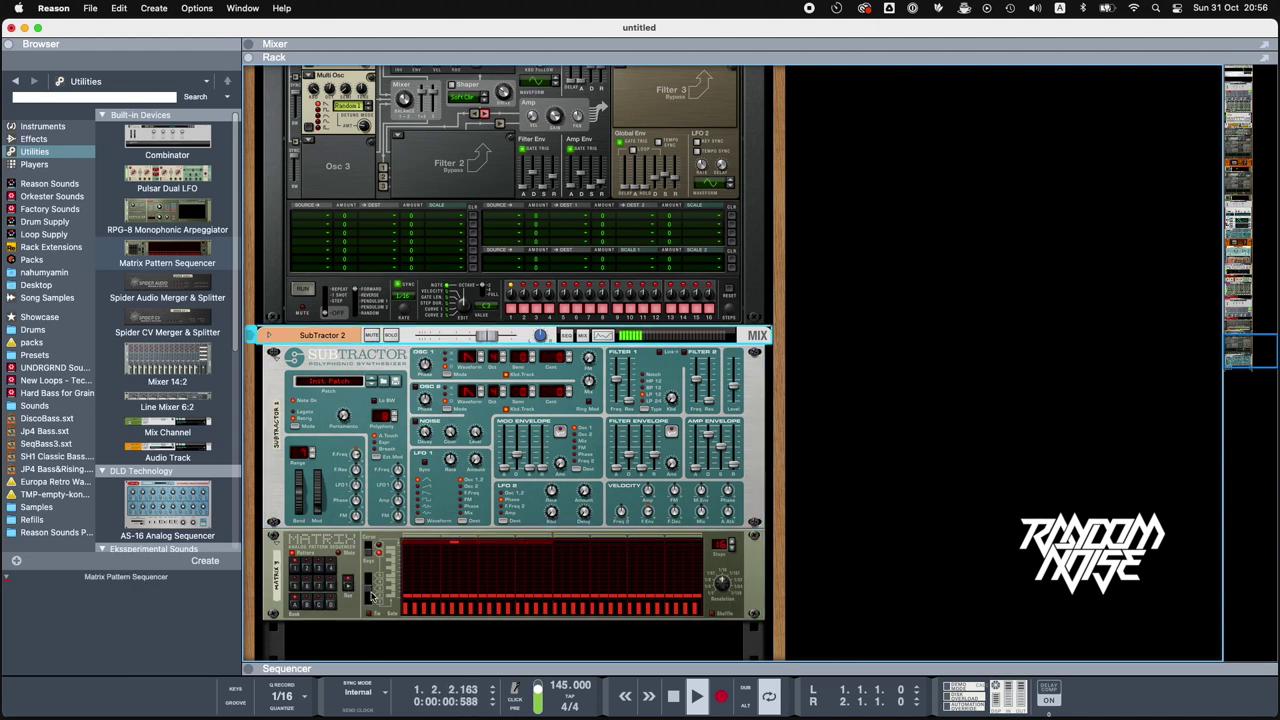
- Switch the new Matrix to a lower octave, program rising notes on its opening steps and clear the gates on all remaining steps
click(370, 596)
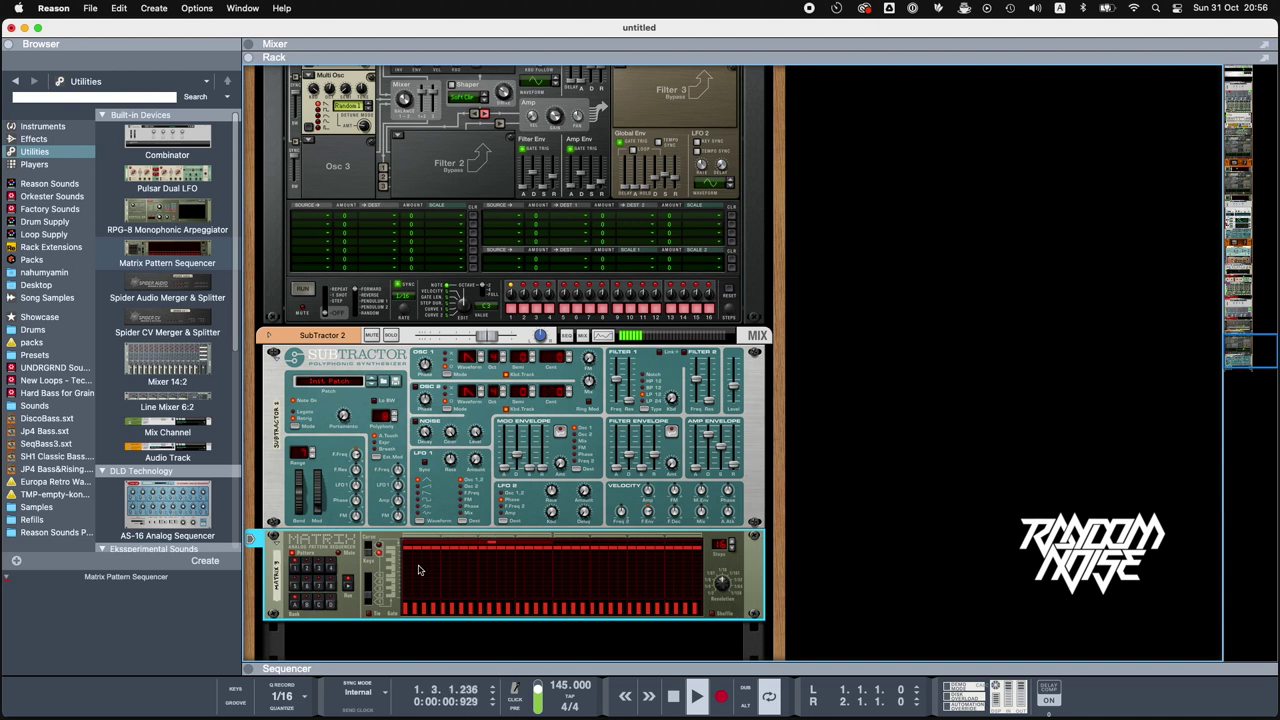
click(411, 568)
click(426, 558)
drag(437, 610, 700, 610)
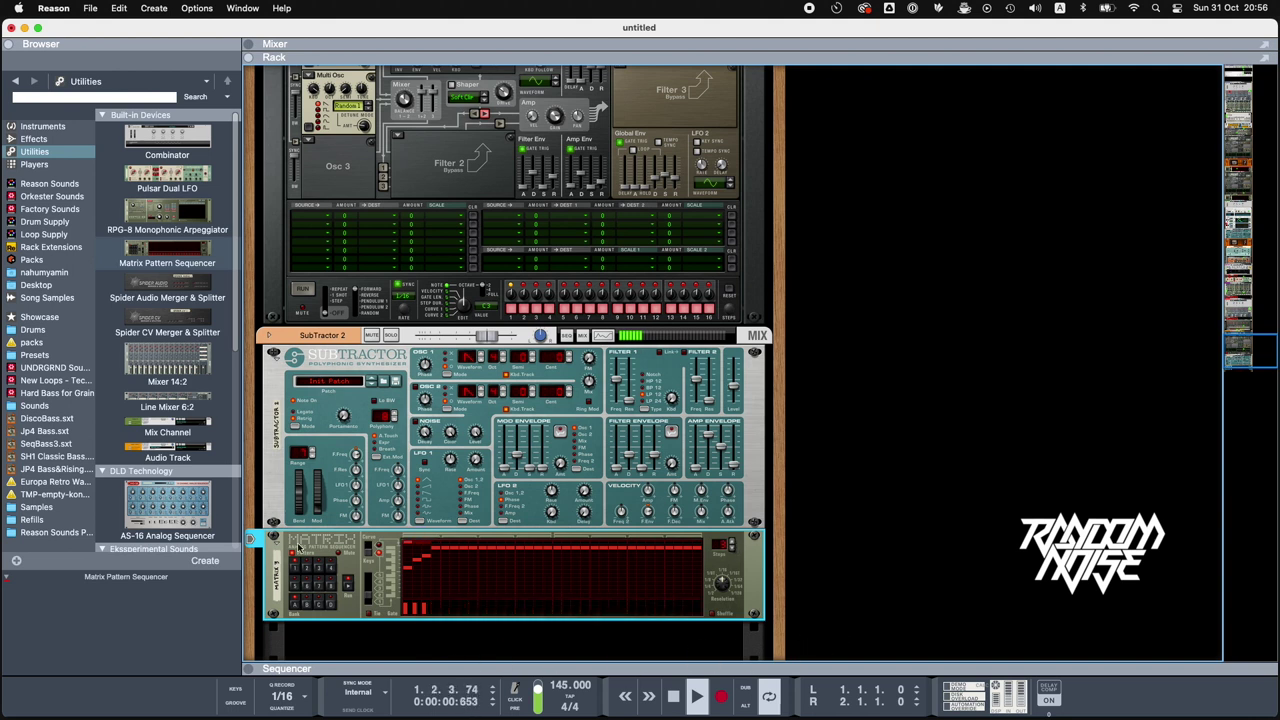
- Solo the SubTractor 2 channel and lower its Filter 1 frequency to 40
click(390, 335)
drag(617, 381, 617, 388)
drag(628, 400, 617, 385)
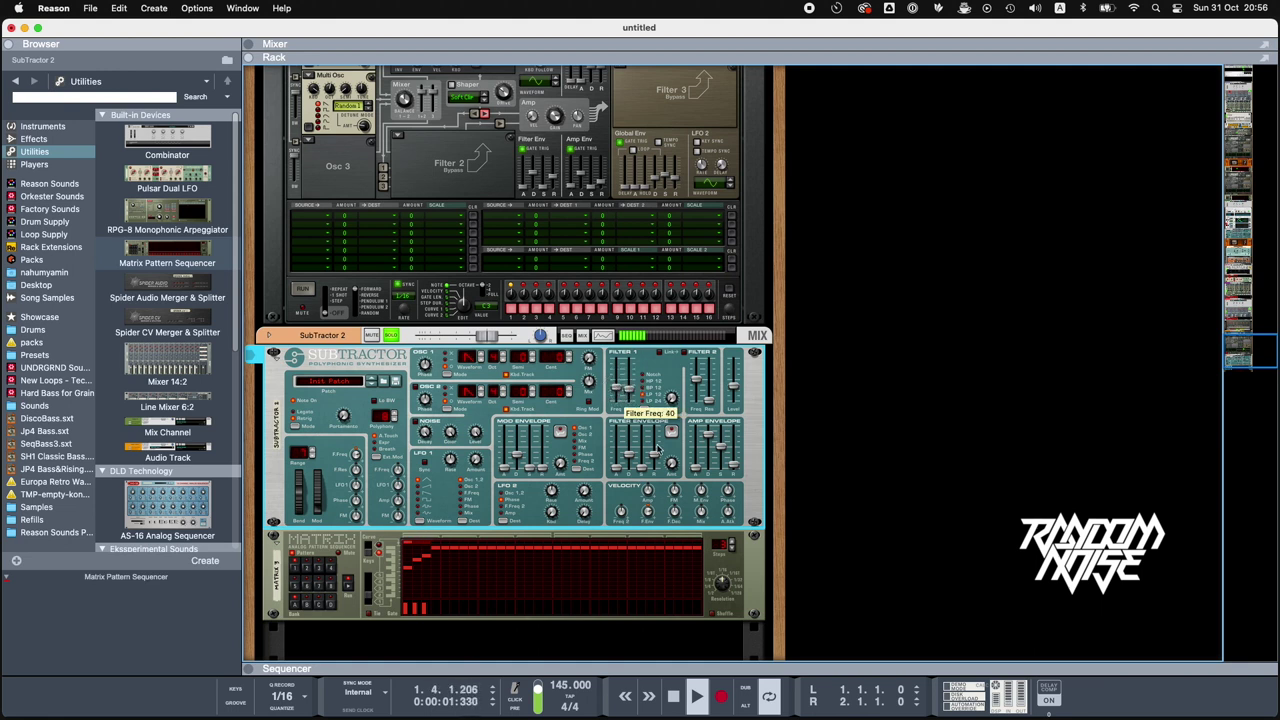
- Reshape SubTractor 2's filter envelope and adjust the decay, sustain and release of its amp envelope
click(676, 426)
drag(676, 426, 629, 455)
mouse_move(721, 448)
mouse_down()
mouse_move(722, 484)
mouse_move(729, 455)
mouse_up()
drag(713, 434, 707, 450)
click(736, 459)
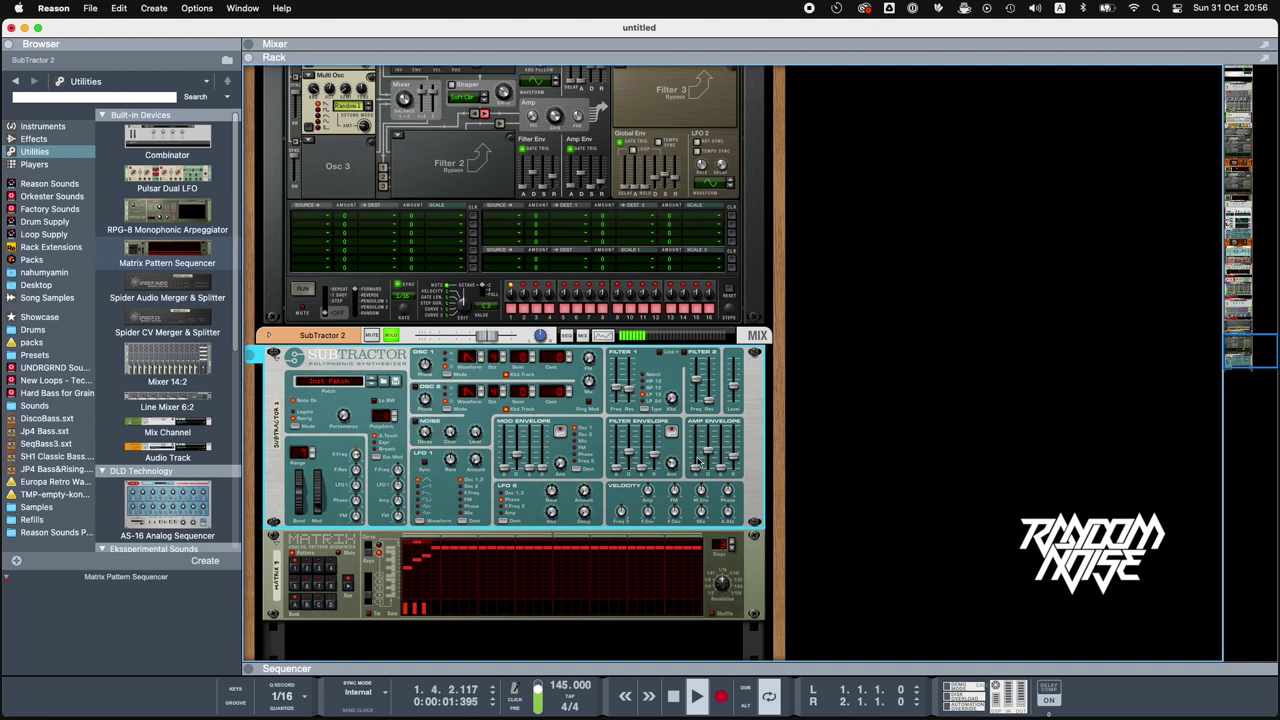
- Turn on the second oscillator of SubTractor 2
click(418, 389)
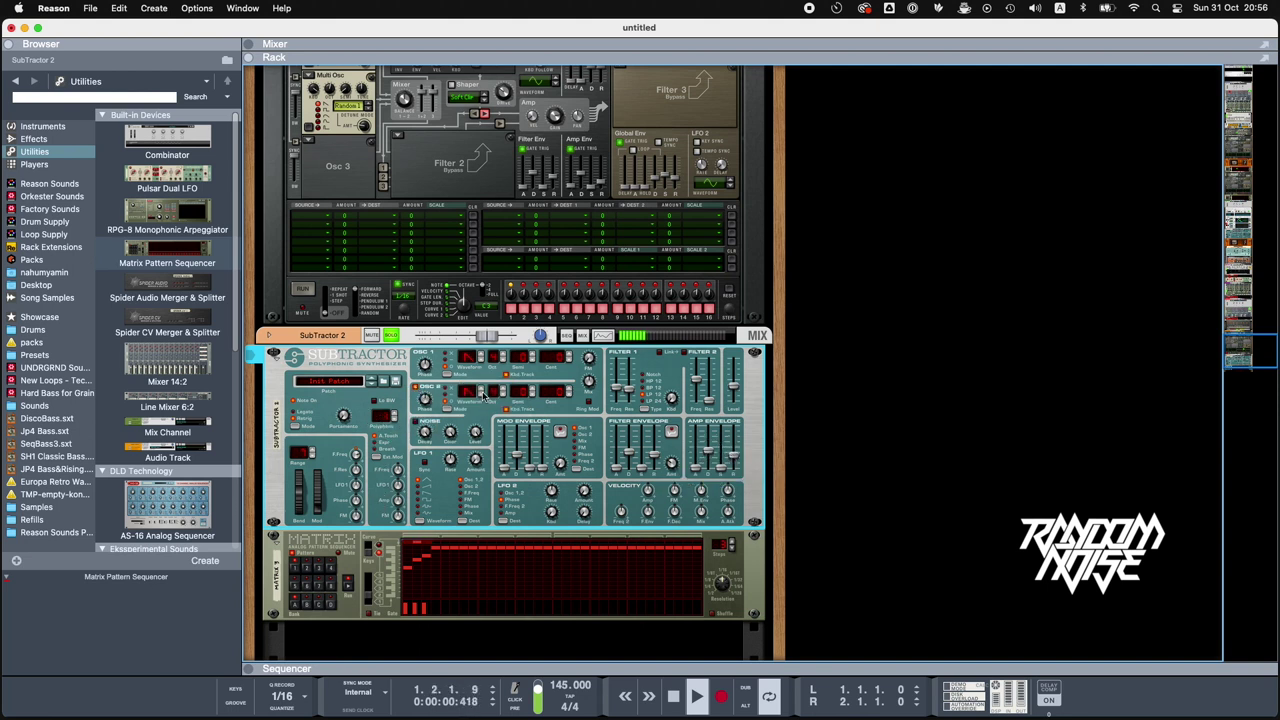